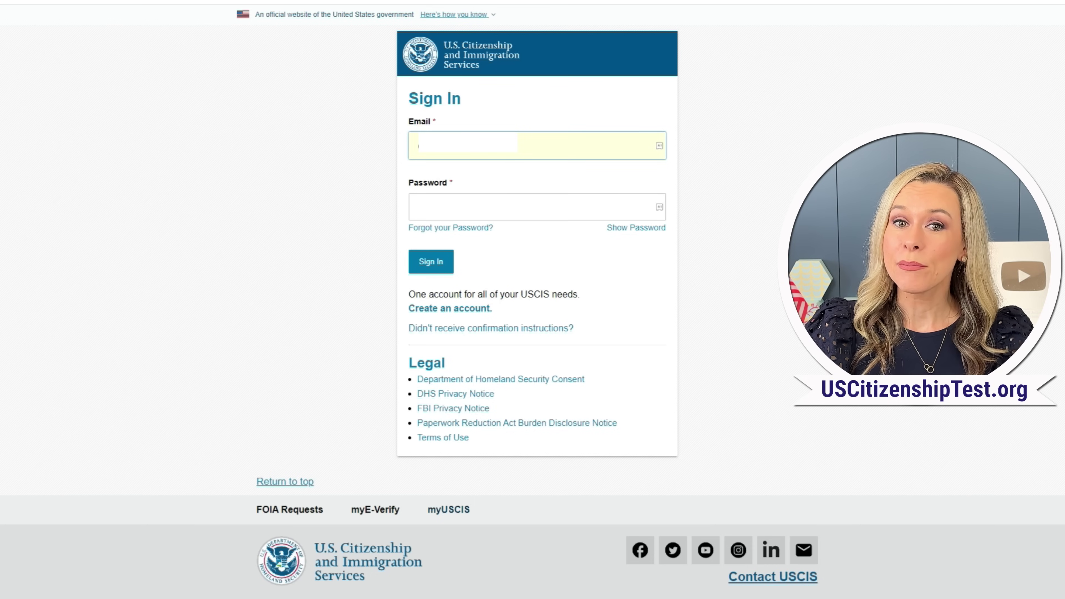
- Finish entering the account e-mail, paste the account password, and sign in
{"action": "type", "text": "l.com"}
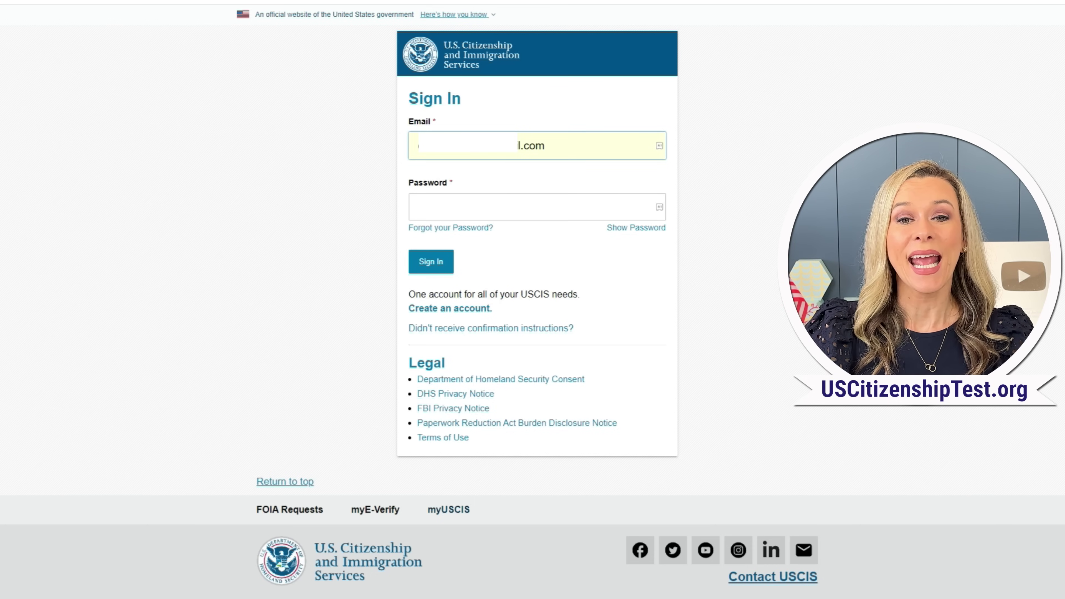
{"action": "left_click", "coordinate": [493, 202]}
{"action": "key", "text": "ctrl+v"}
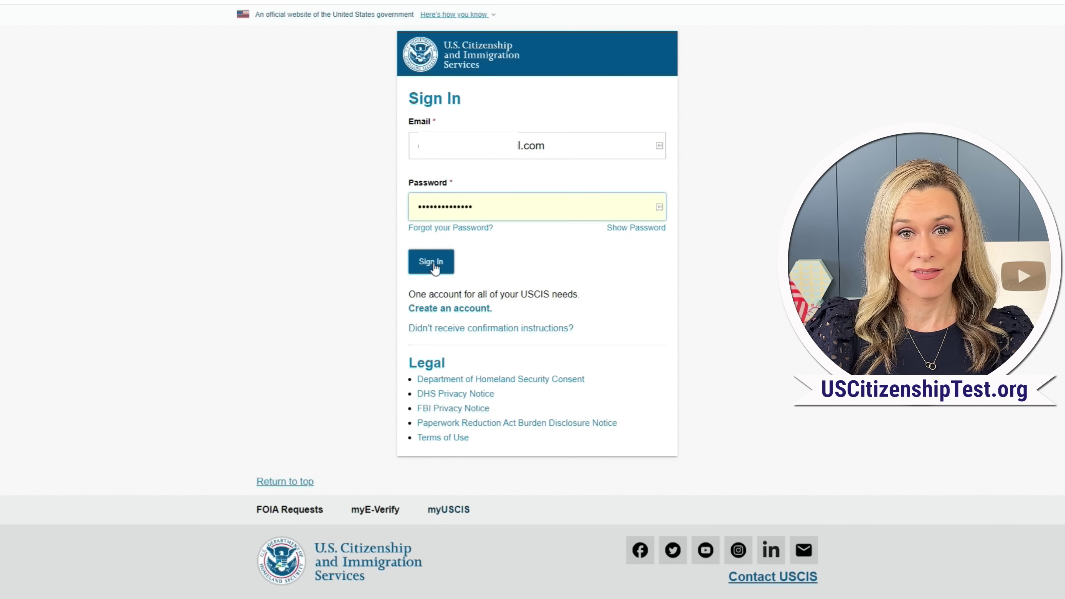
{"action": "left_click", "coordinate": [432, 262]}
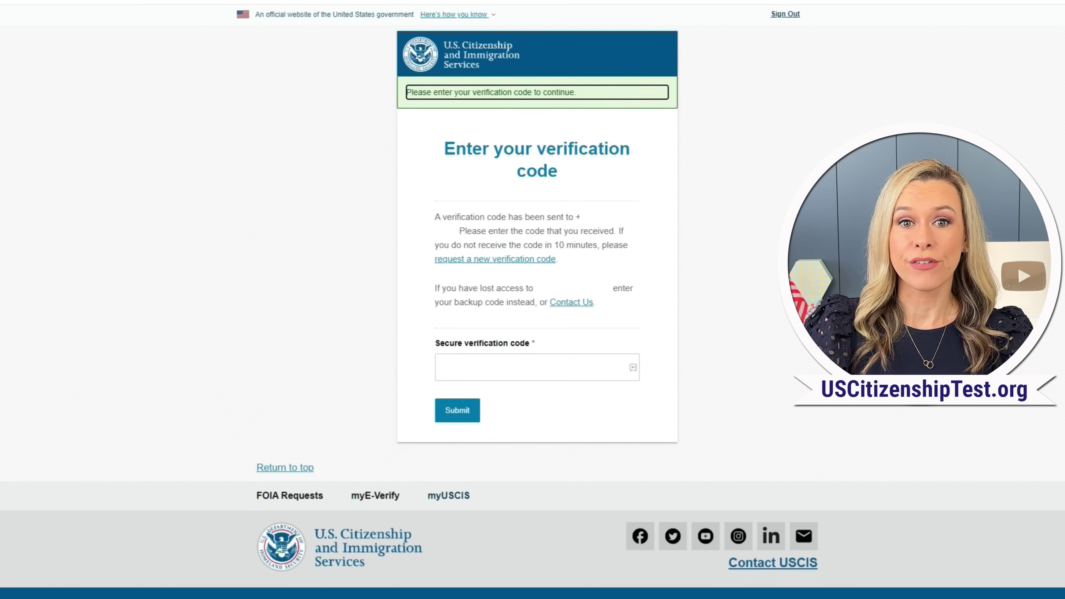
- Enter the texted secure verification code and submit it
{"action": "left_click", "coordinate": [482, 367]}
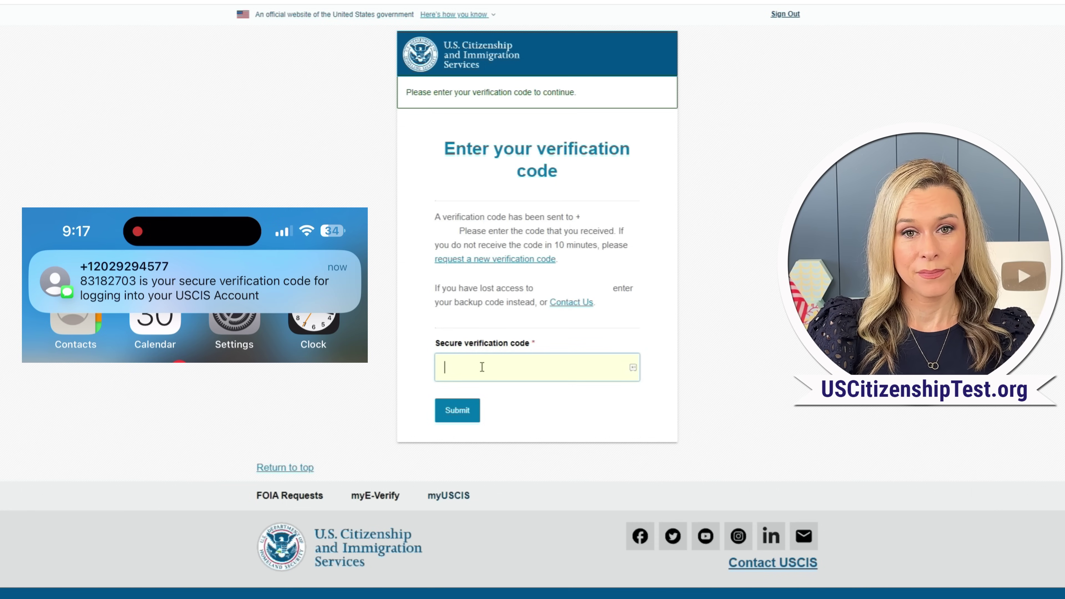
{"action": "left_click", "coordinate": [461, 421]}
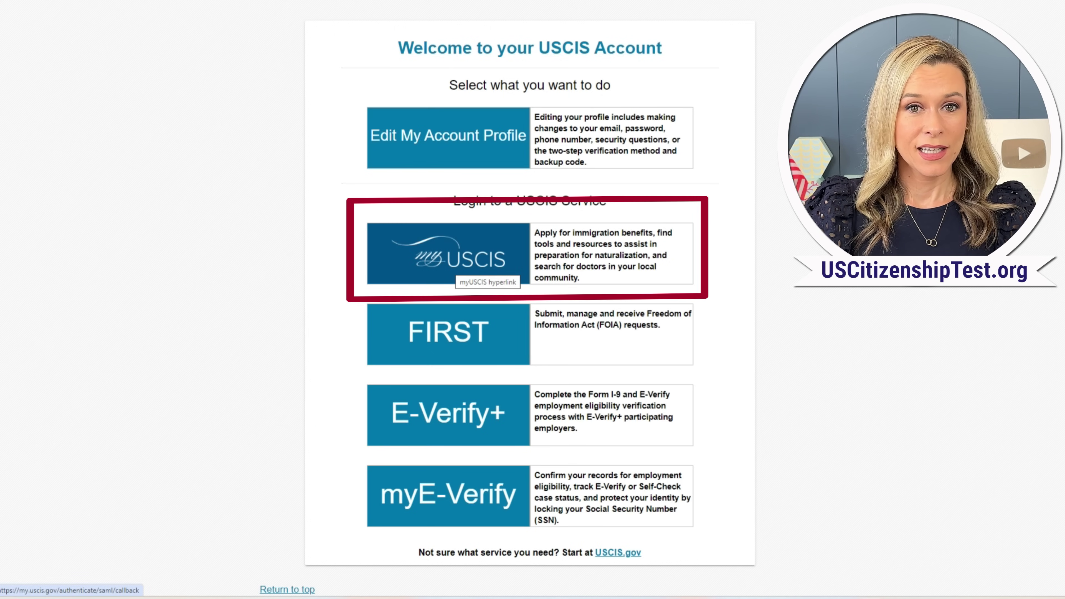
- Open myUSCIS and confirm the account type as an individual applicant, petitioner, requestor, or supporter
{"action": "left_click", "coordinate": [456, 263]}
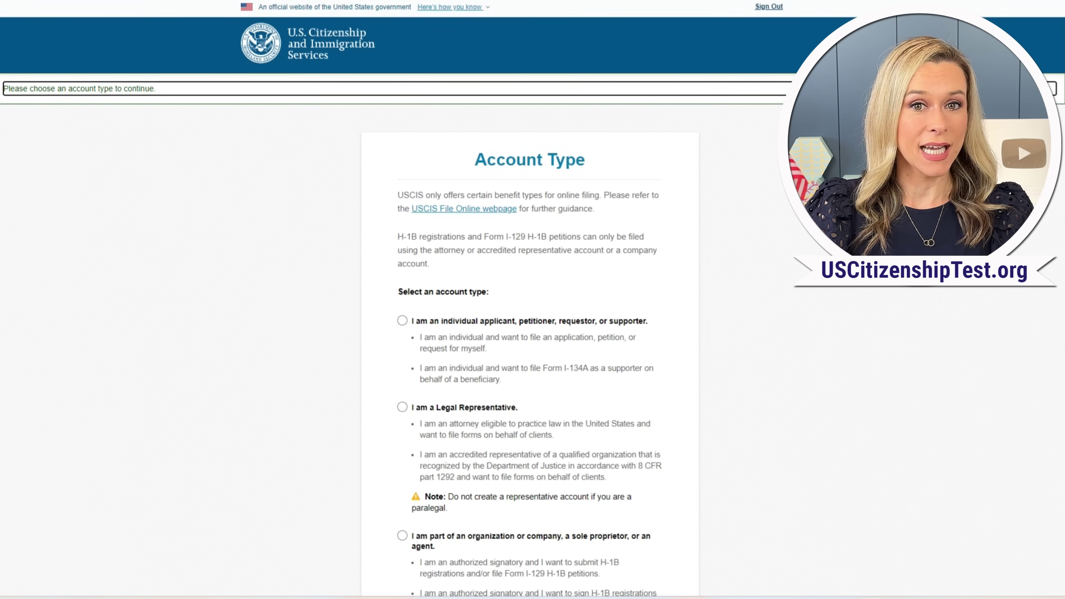
{"action": "scroll", "coordinate": [530, 335], "scroll_direction": "down", "scroll_amount": 2}
{"action": "scroll", "coordinate": [530, 335], "scroll_direction": "down", "scroll_amount": 1}
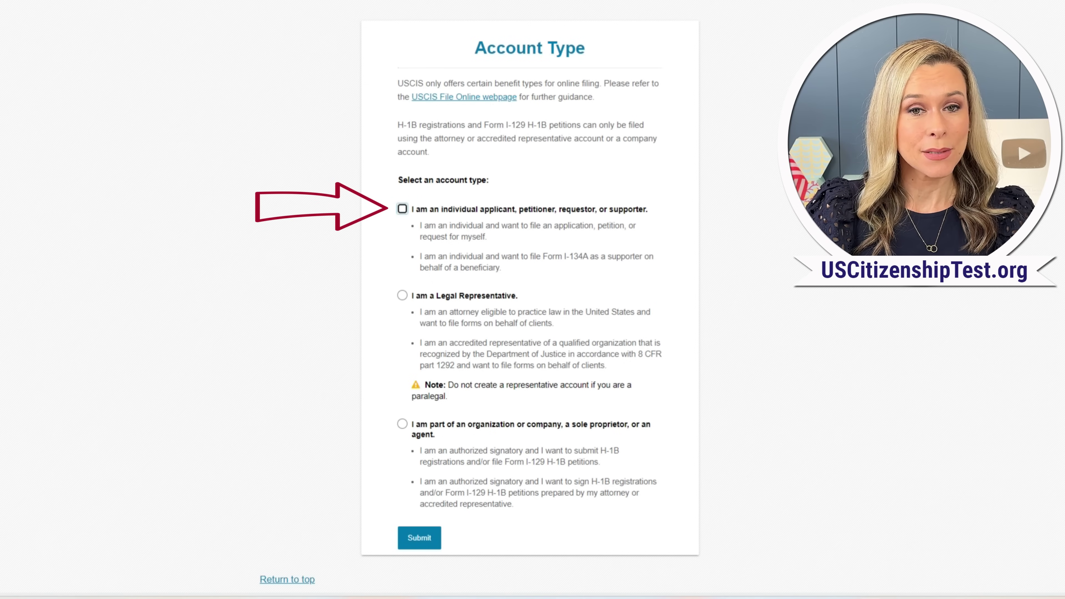
{"action": "left_click", "coordinate": [402, 209]}
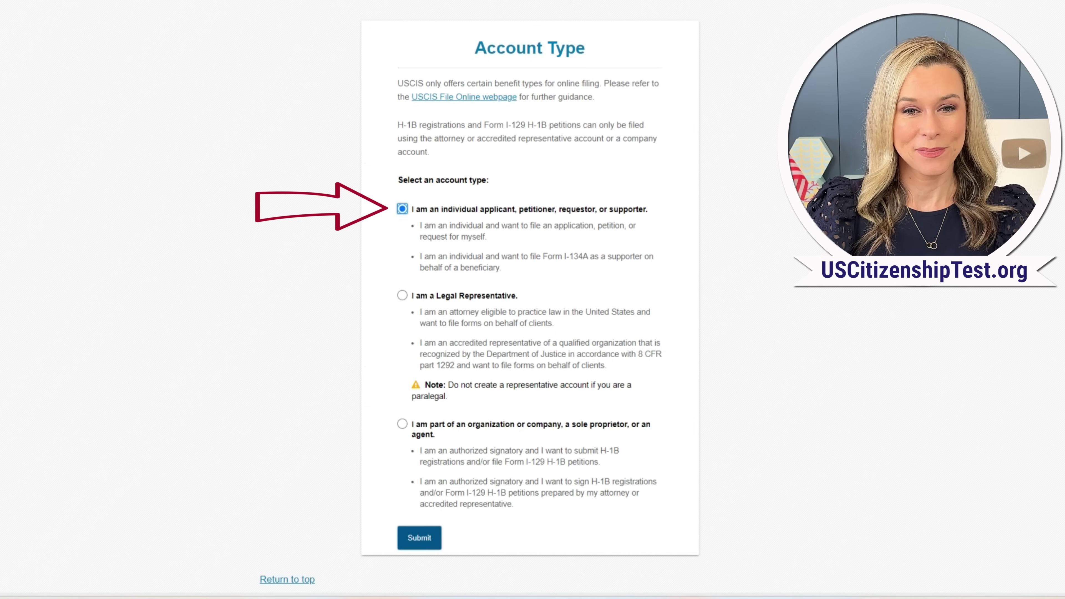
{"action": "left_click", "coordinate": [420, 538]}
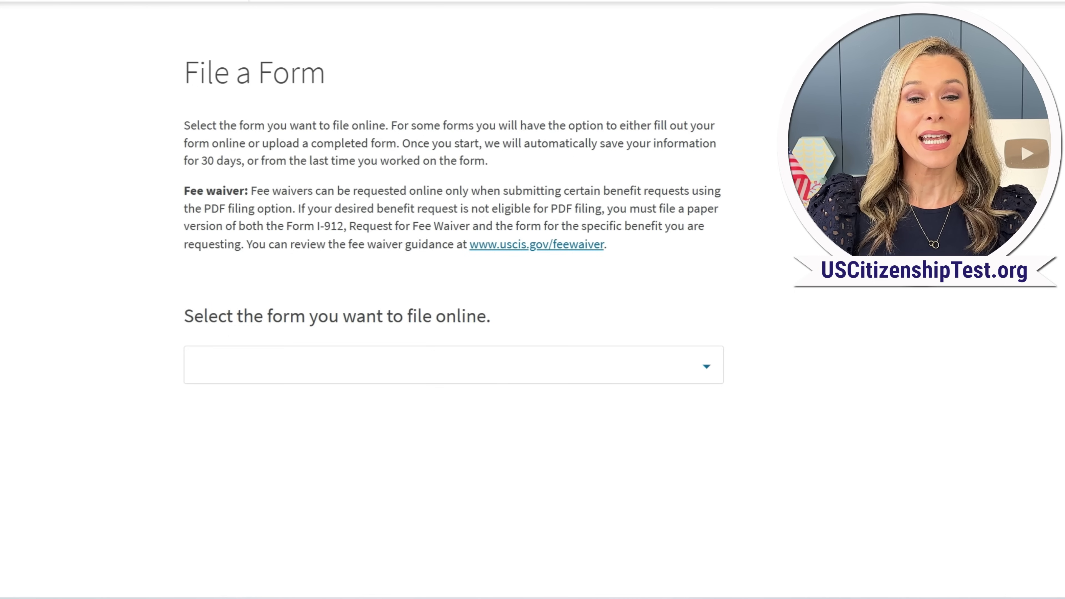
- Choose to file a form online, select N-400, Application for Naturalization, and continue
{"action": "scroll", "coordinate": [453, 193], "scroll_direction": "down", "scroll_amount": 2}
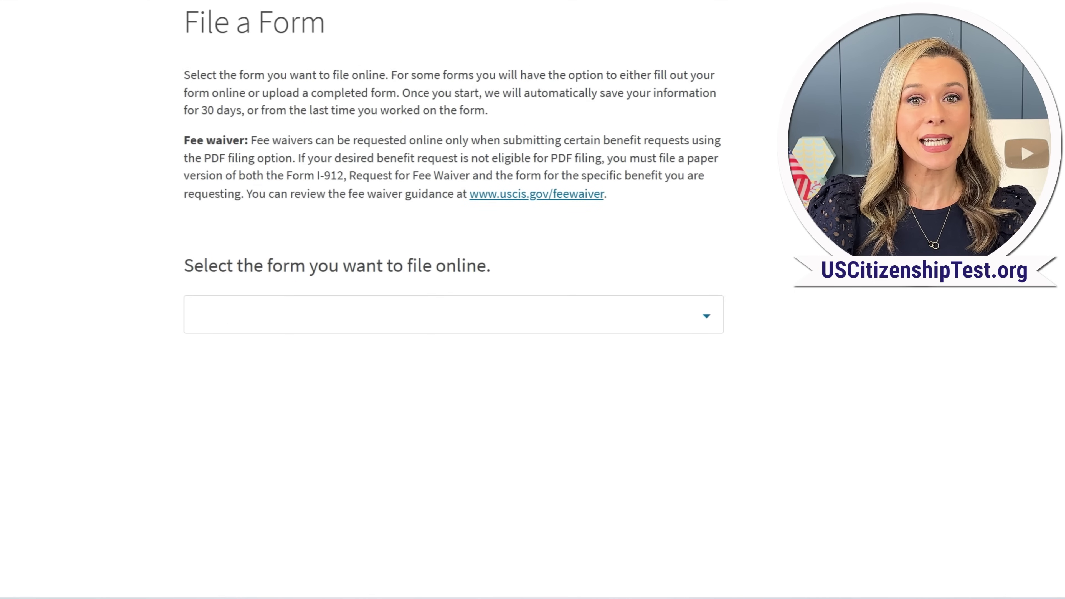
{"action": "left_click", "coordinate": [706, 295]}
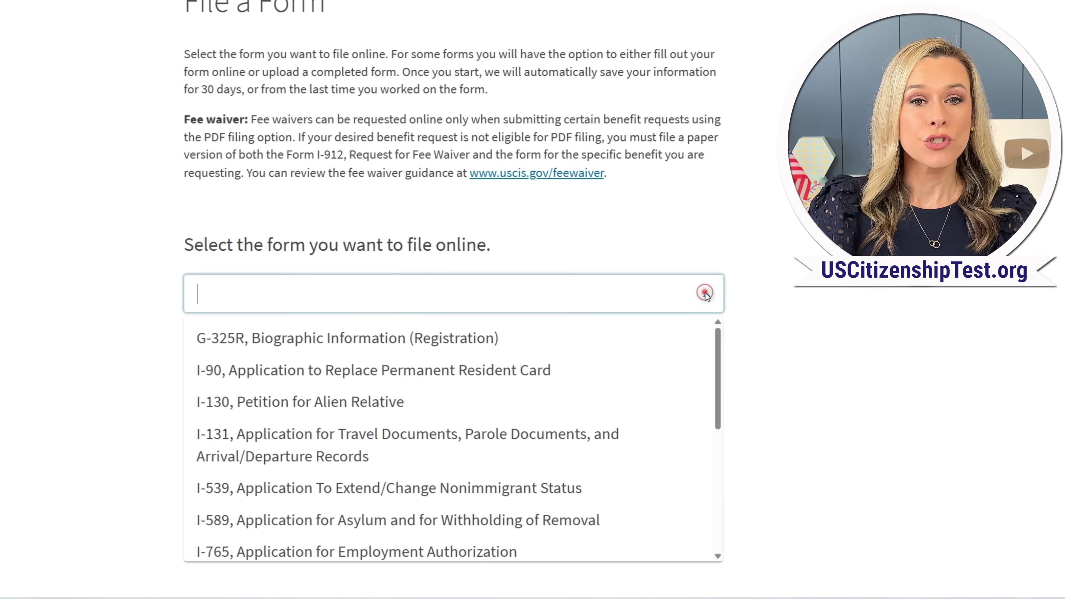
{"action": "left_click_drag", "start_coordinate": [721, 352], "coordinate": [719, 450]}
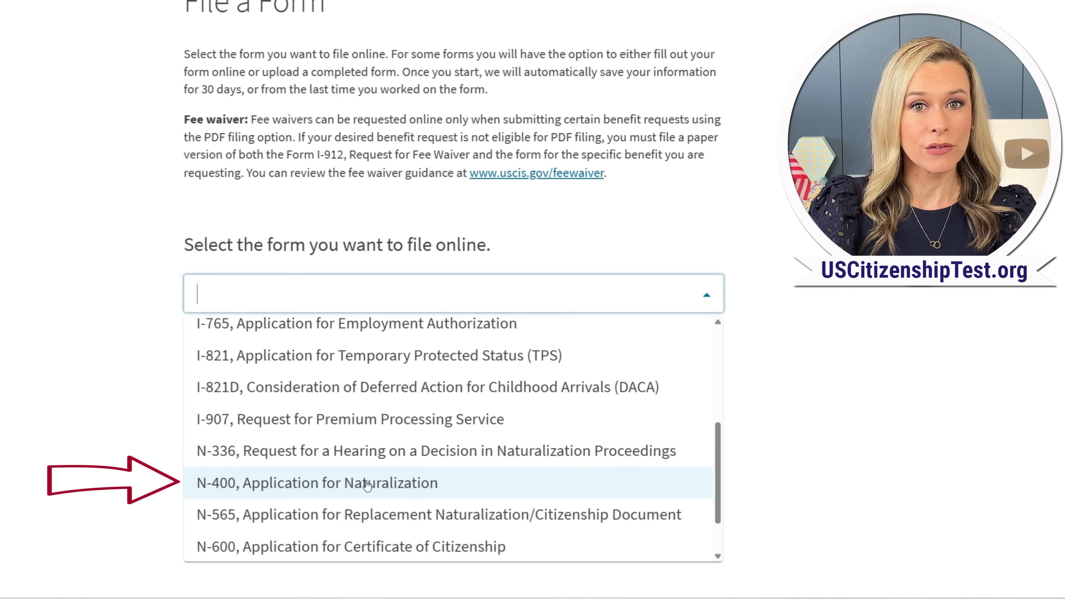
{"action": "left_click", "coordinate": [366, 484]}
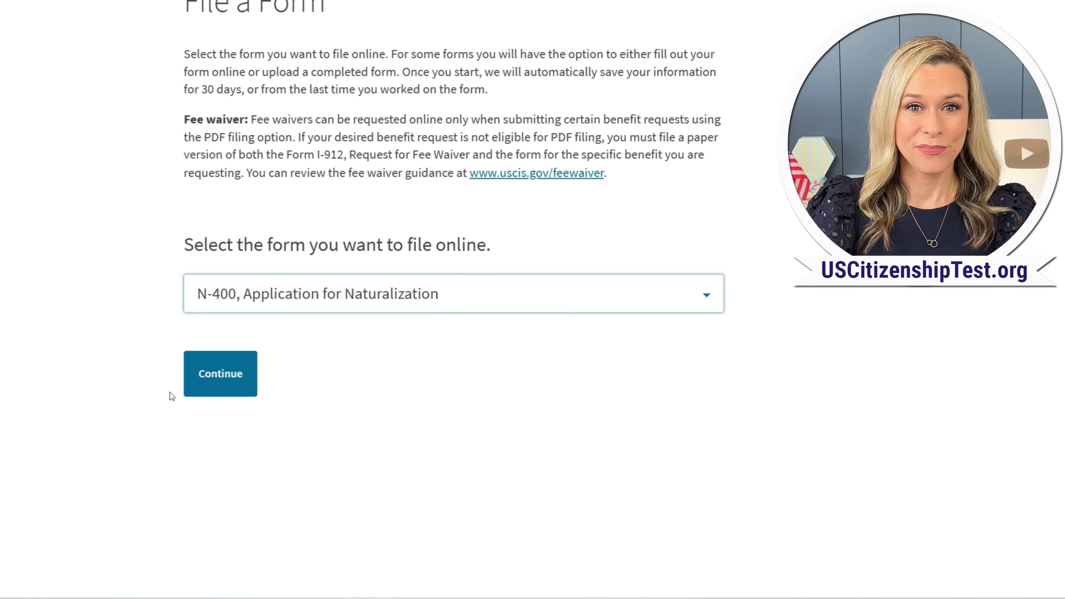
{"action": "left_click", "coordinate": [222, 375]}
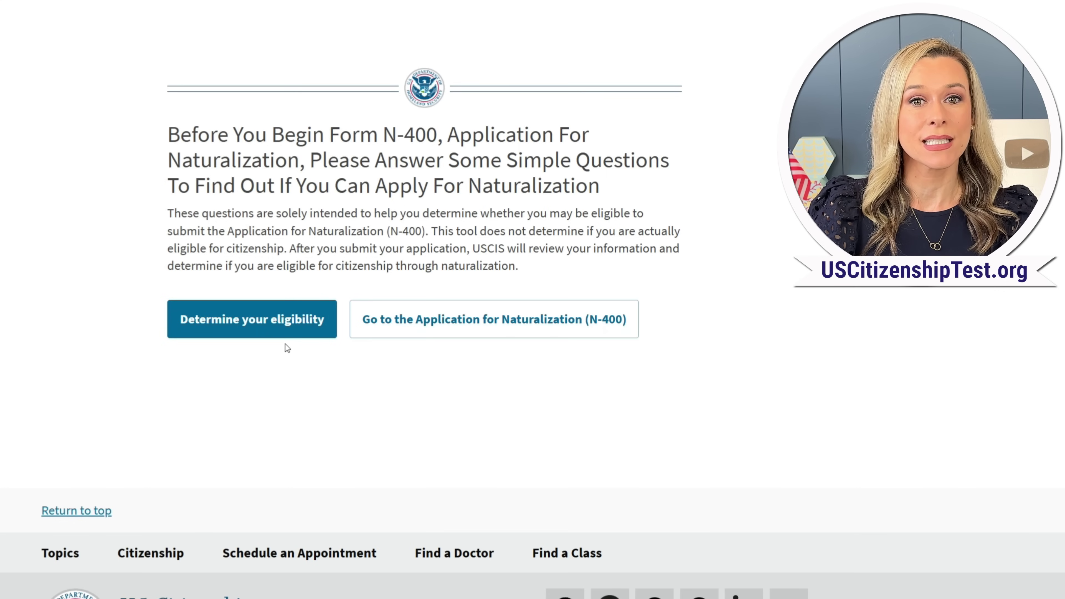
{"action": "left_click", "coordinate": [265, 324]}
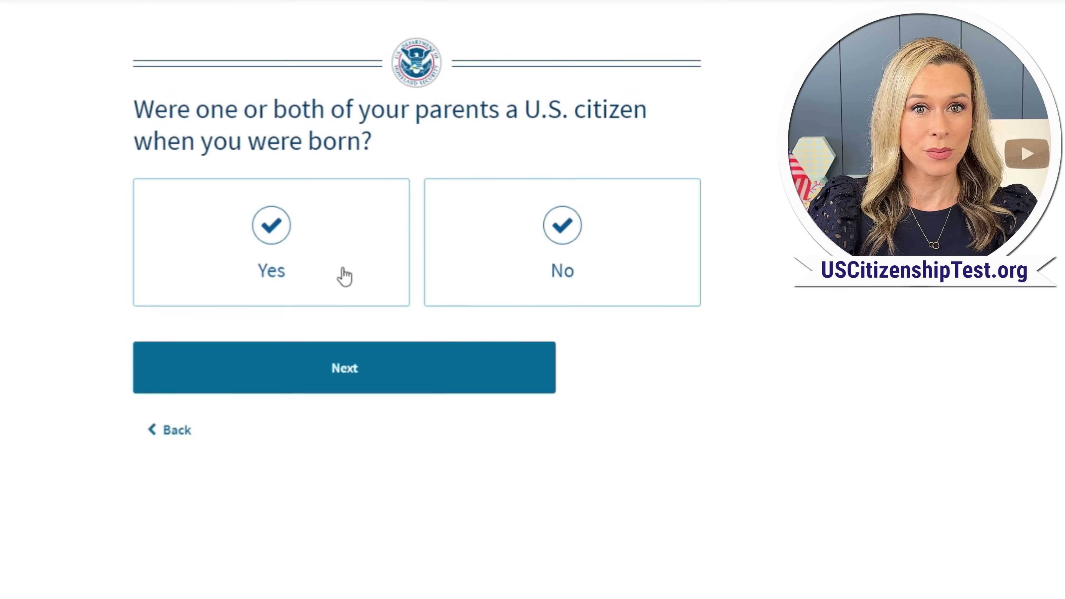
{"action": "left_click", "coordinate": [485, 236]}
{"action": "left_click", "coordinate": [357, 357]}
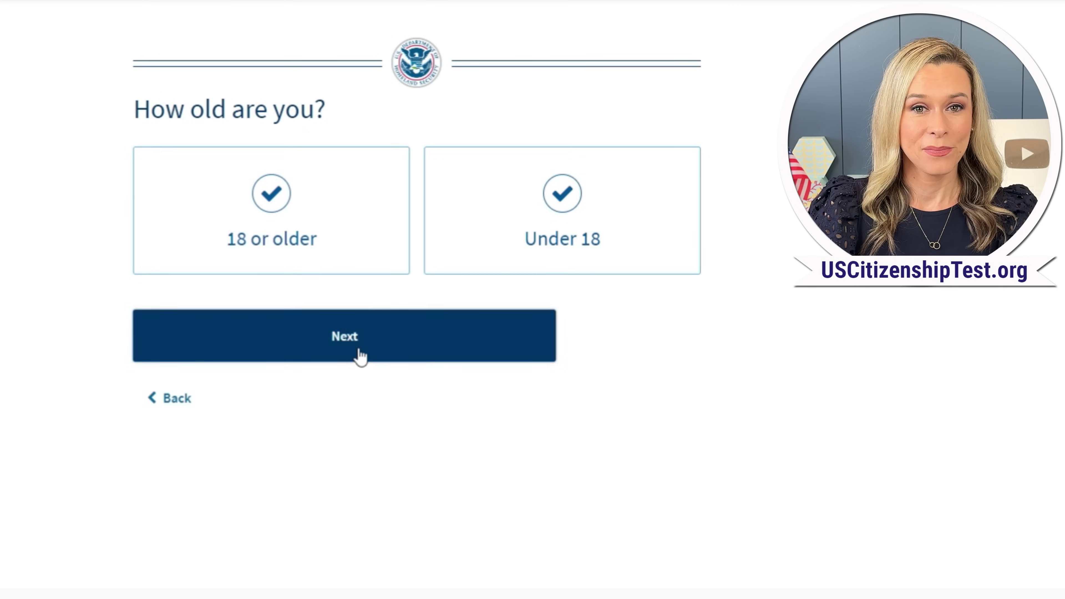
{"action": "left_click", "coordinate": [354, 343]}
{"action": "left_click", "coordinate": [457, 319]}
{"action": "left_click", "coordinate": [422, 414]}
{"action": "left_click", "coordinate": [355, 335]}
{"action": "left_click", "coordinate": [415, 443]}
{"action": "left_click", "coordinate": [511, 376]}
{"action": "left_click", "coordinate": [473, 438]}
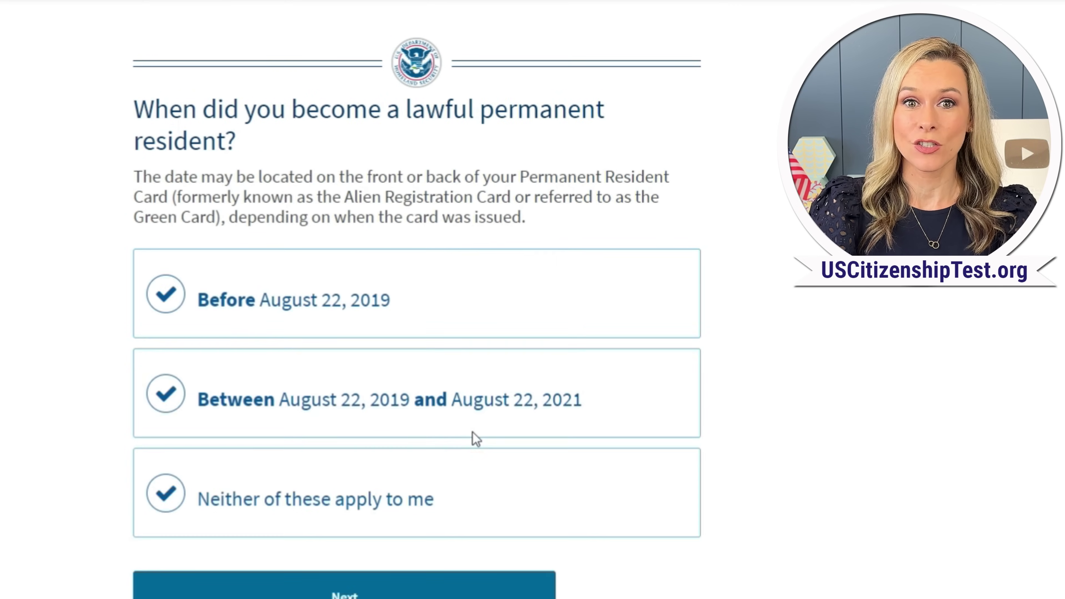
{"action": "left_click", "coordinate": [486, 412]}
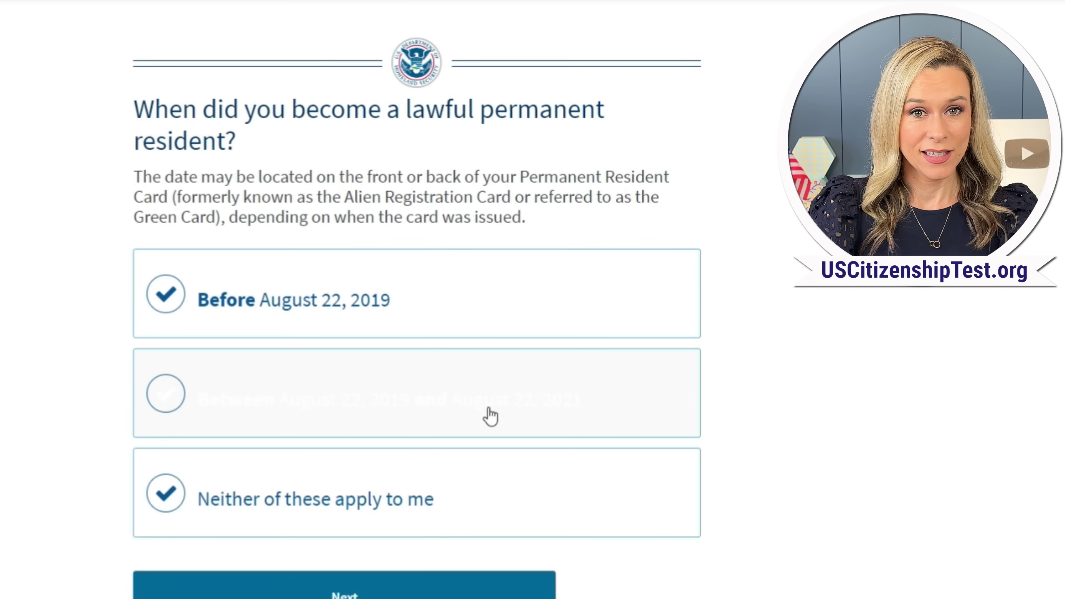
{"action": "left_click", "coordinate": [473, 594]}
{"action": "left_click", "coordinate": [473, 255]}
{"action": "left_click", "coordinate": [417, 407]}
{"action": "left_click", "coordinate": [435, 493]}
{"action": "left_click", "coordinate": [404, 583]}
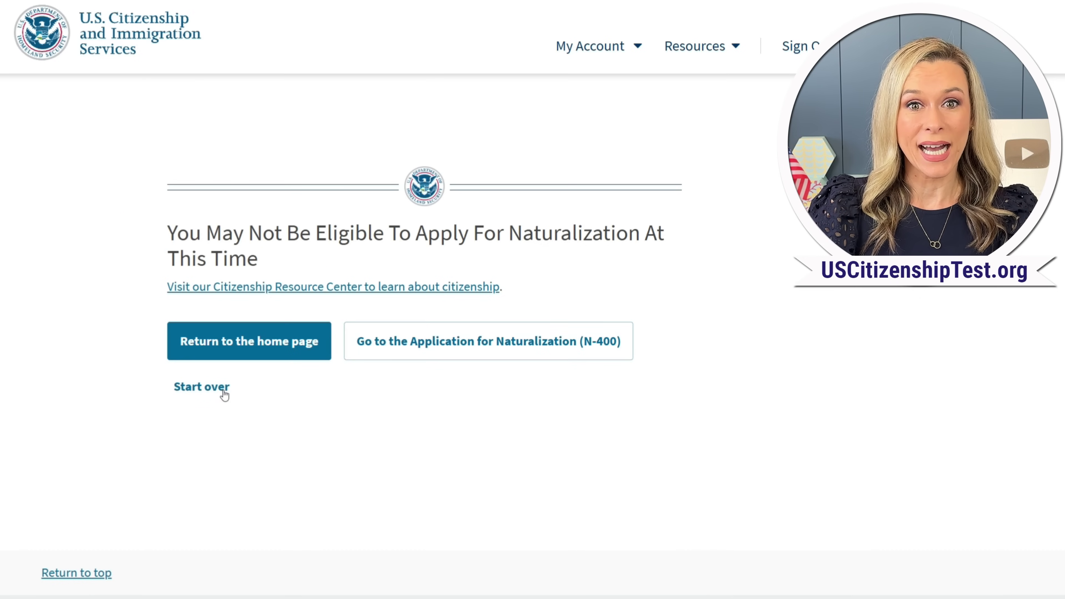
{"action": "left_click", "coordinate": [210, 391]}
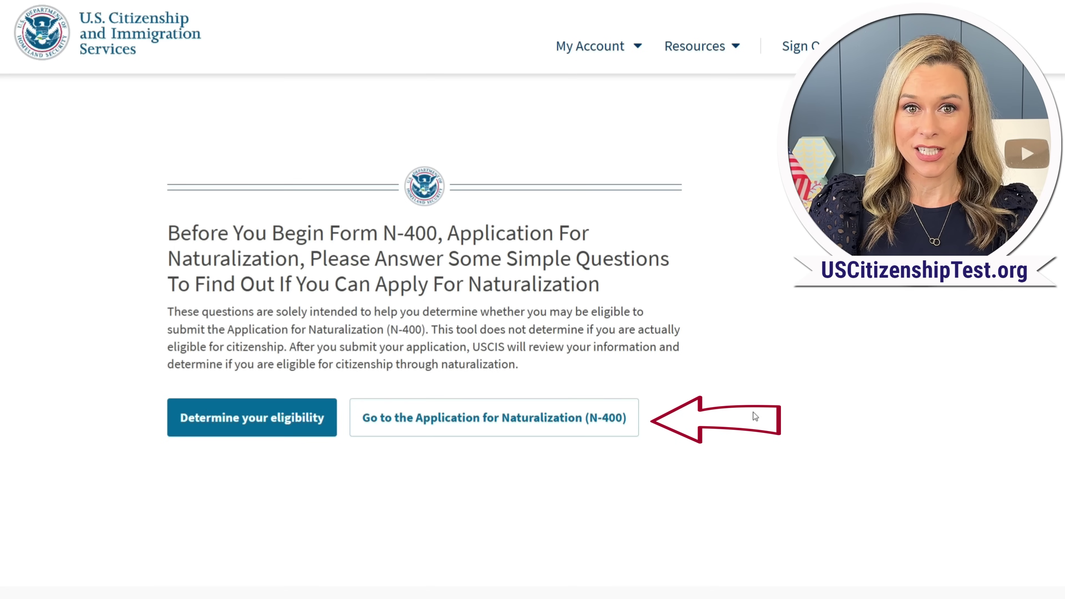
- Go straight to the N-400 application overview and check the USCIS Early Filing Calculator
{"action": "left_click", "coordinate": [547, 417]}
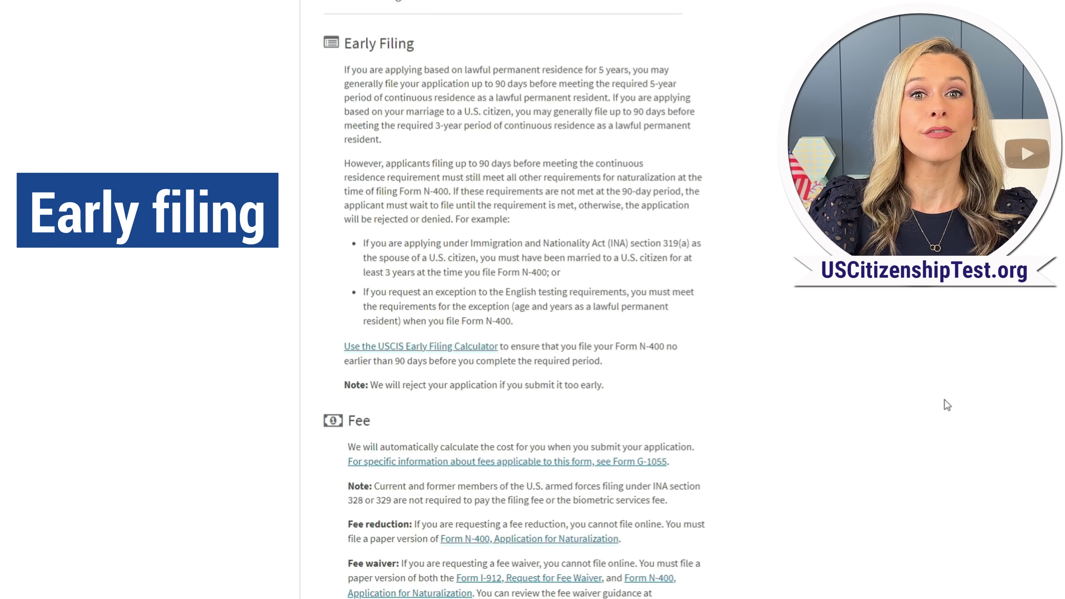
{"action": "left_click", "coordinate": [435, 353]}
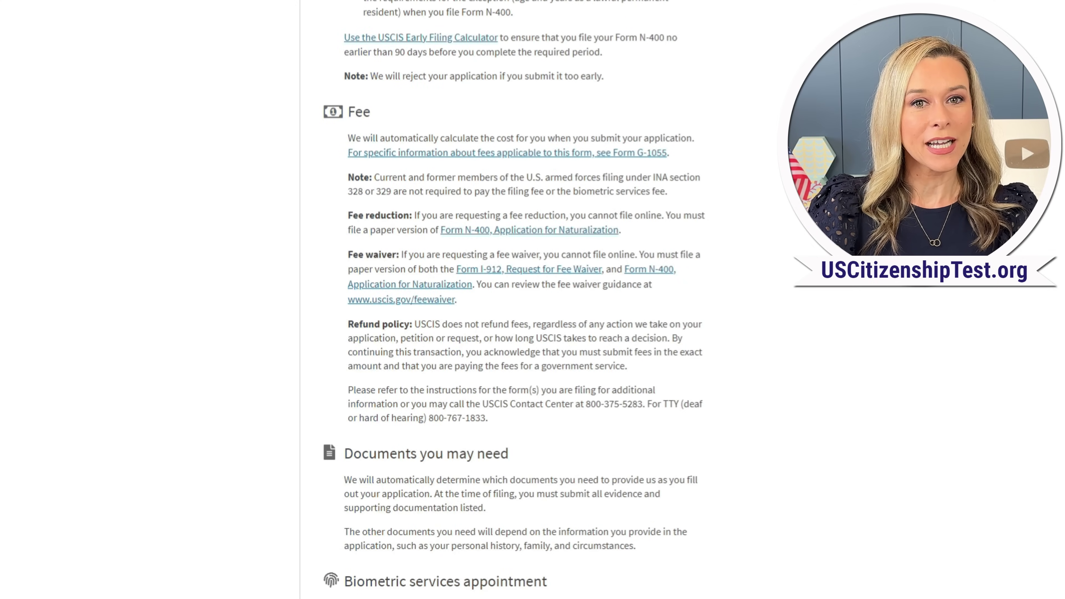
{"action": "scroll", "coordinate": [524, 299], "scroll_direction": "down", "scroll_amount": 14}
{"action": "scroll", "coordinate": [524, 299], "scroll_direction": "down", "scroll_amount": 2}
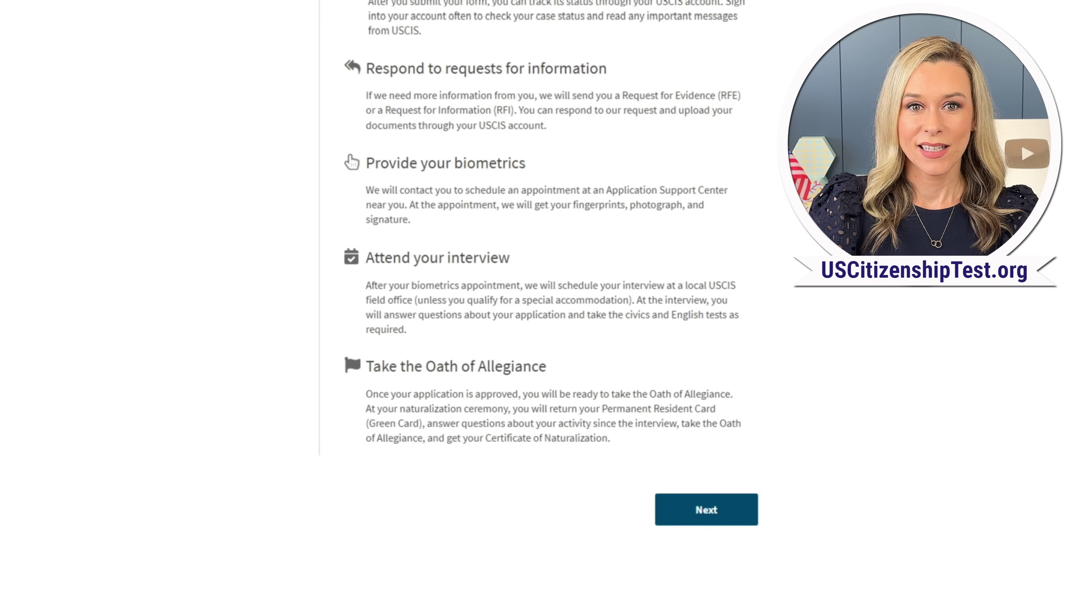
- Advance to the next overview section and scroll down to the Start button
{"action": "left_click", "coordinate": [706, 509]}
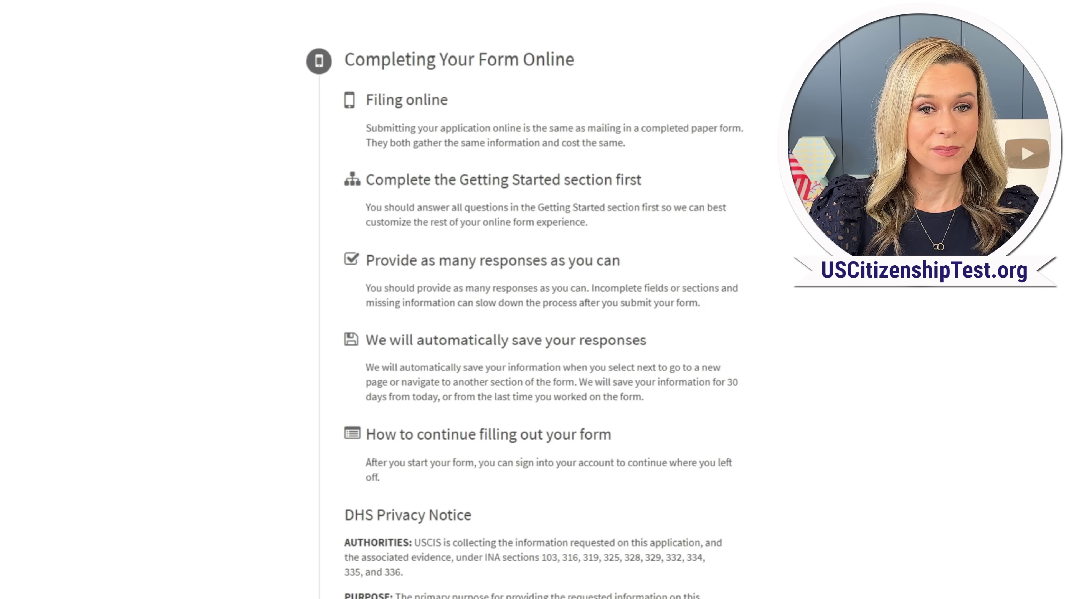
{"action": "scroll", "coordinate": [543, 299], "scroll_direction": "down", "scroll_amount": 3}
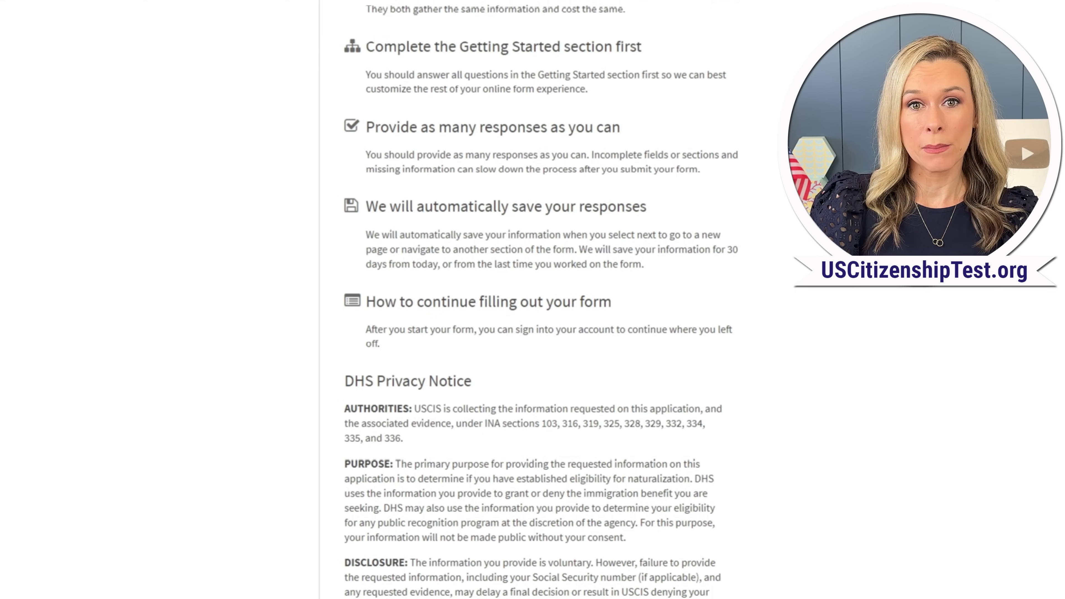
{"action": "scroll", "coordinate": [541, 300], "scroll_direction": "down", "scroll_amount": 15}
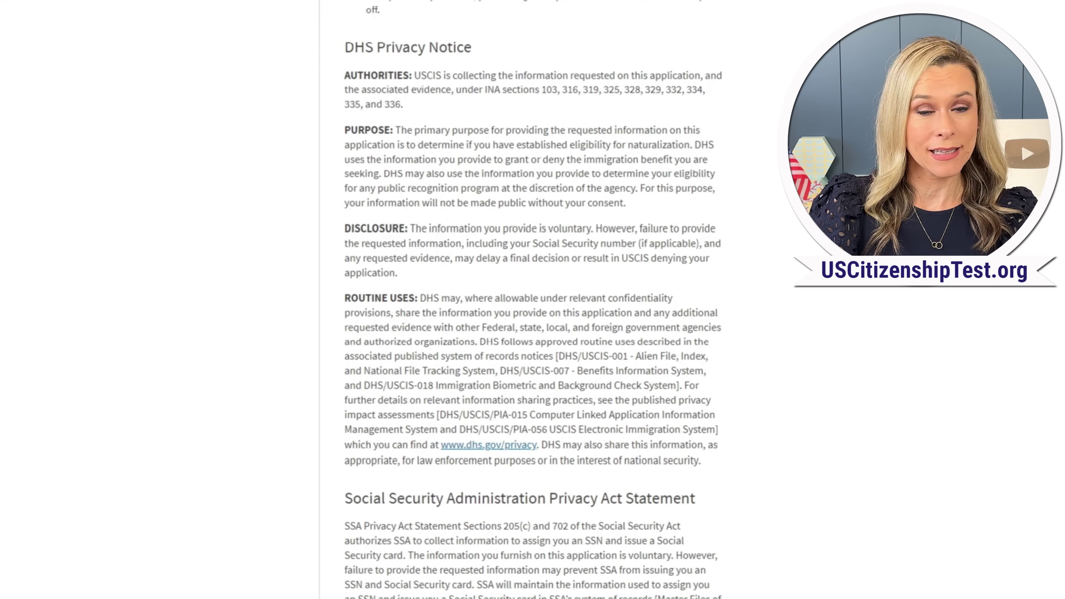
{"action": "scroll", "coordinate": [541, 300], "scroll_direction": "down", "scroll_amount": 12}
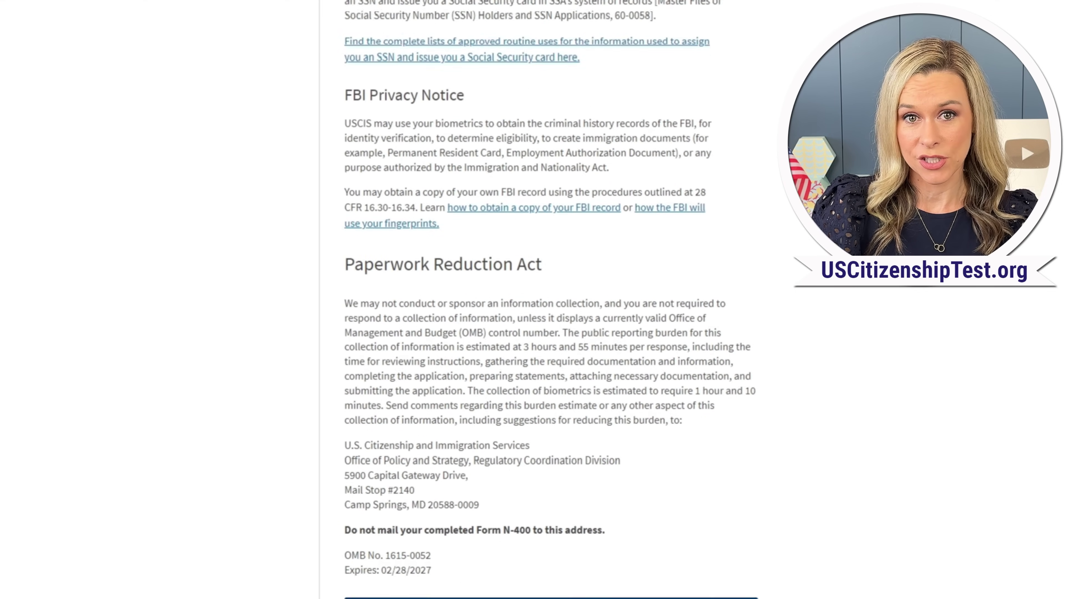
{"action": "scroll", "coordinate": [541, 300], "scroll_direction": "down", "scroll_amount": 6}
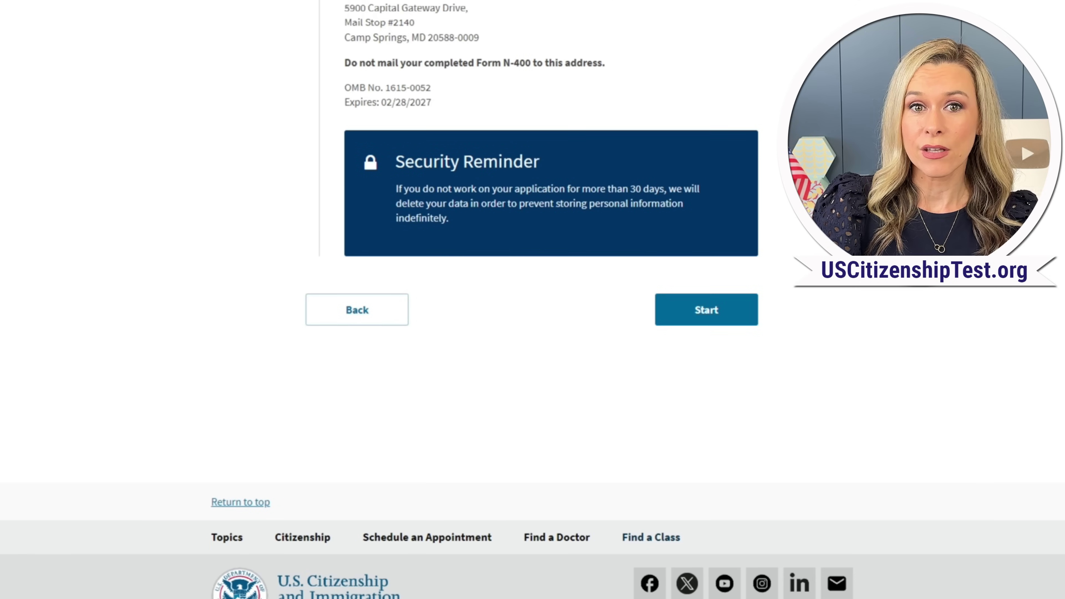
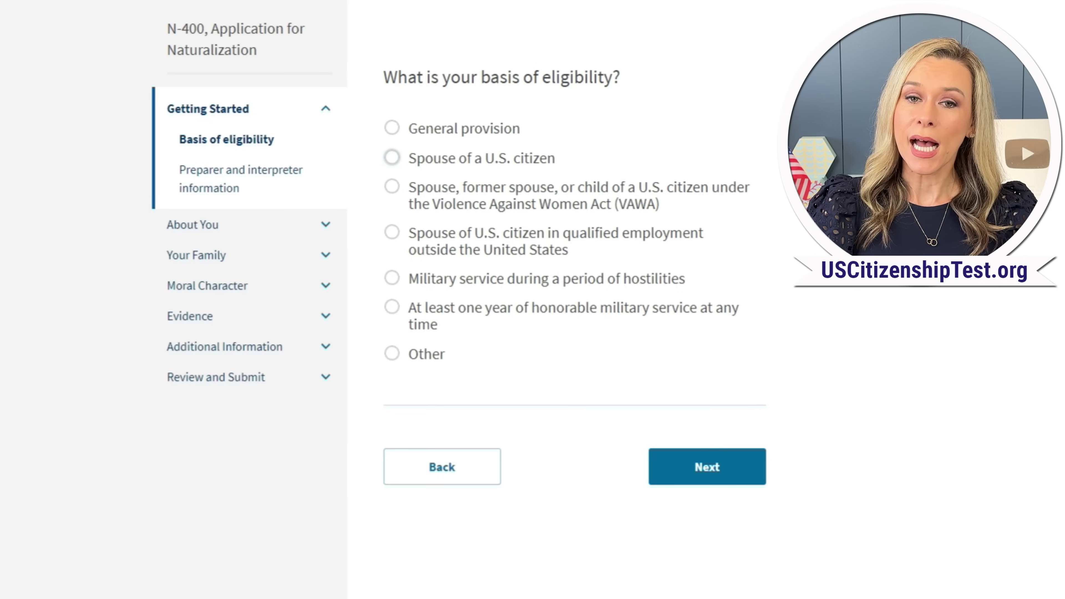
- Choose 'Spouse of a U.S. citizen' as the eligibility basis and continue
{"action": "left_click", "coordinate": [393, 158]}
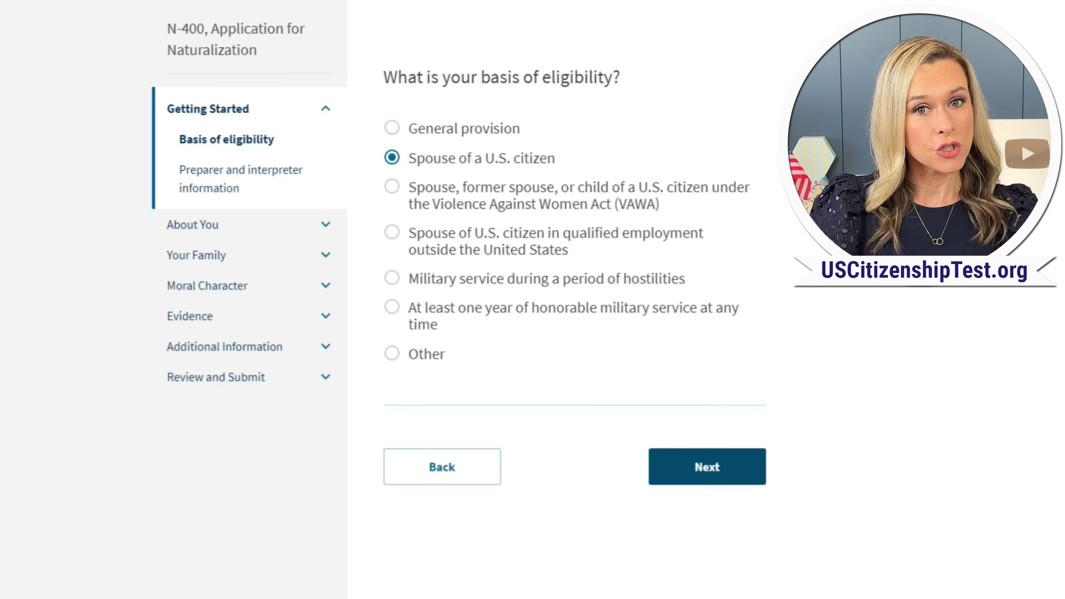
{"action": "left_click", "coordinate": [707, 467]}
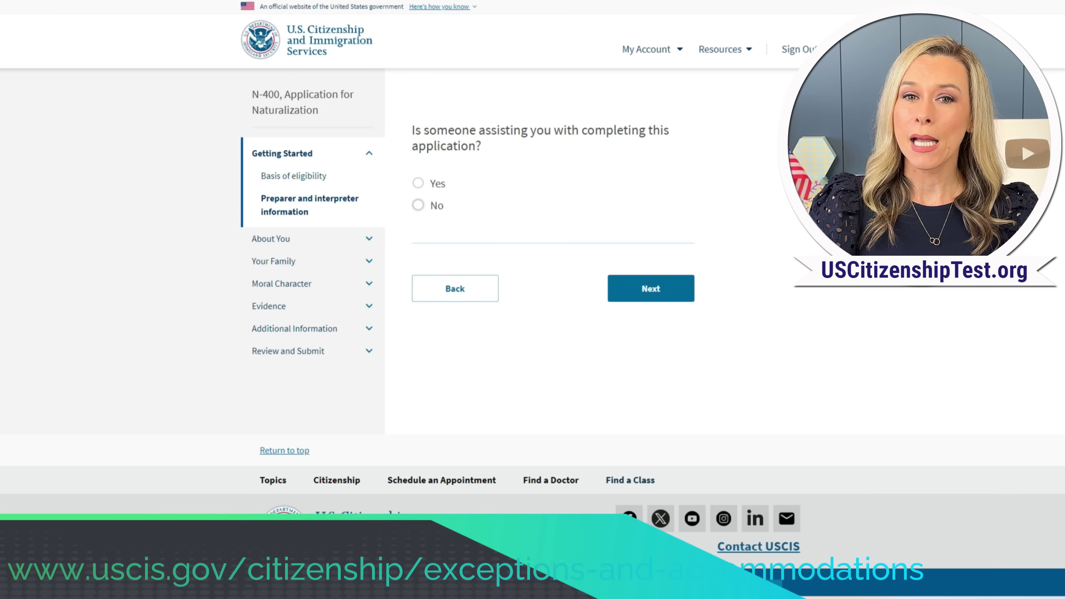
- Answer No to anyone assisting with the application, then continue
{"action": "left_click", "coordinate": [418, 205]}
{"action": "left_click", "coordinate": [651, 289]}
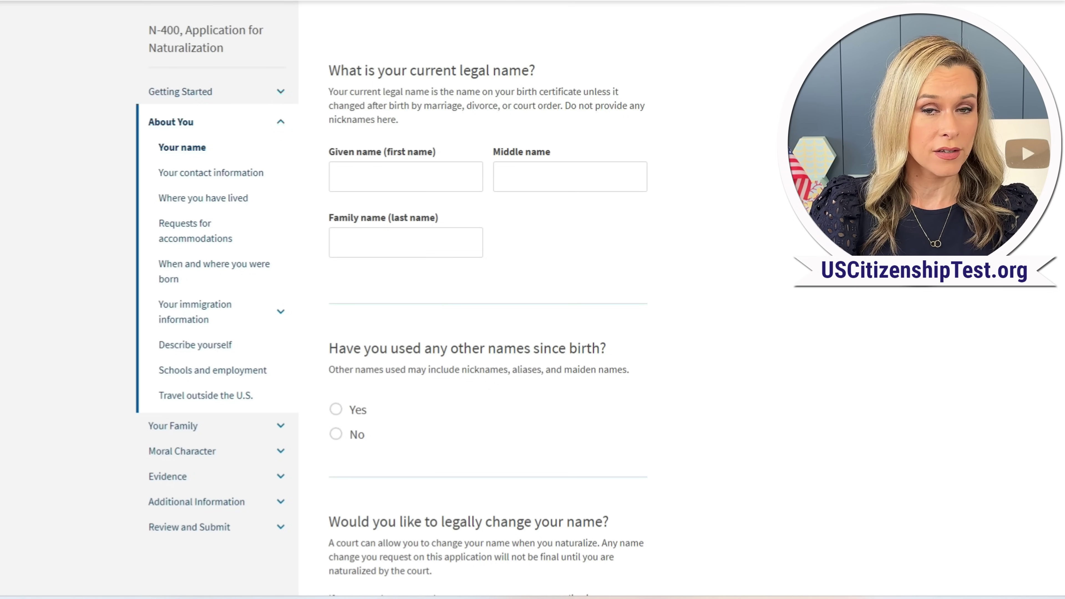
- Enter the applicant's current legal given and family names
{"action": "left_click", "coordinate": [406, 177]}
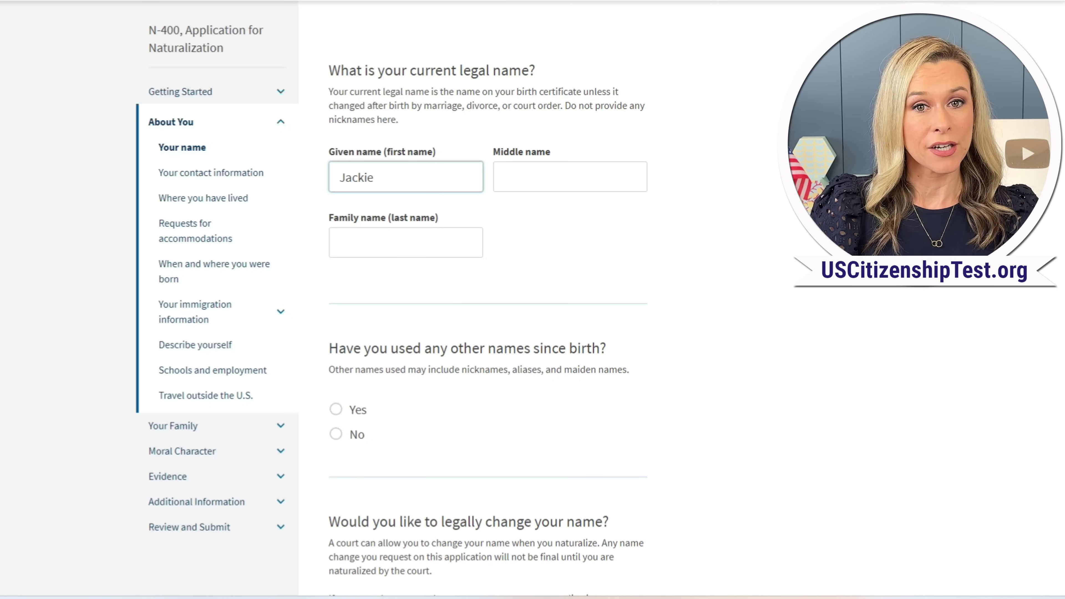
{"action": "key", "text": "Tab"}
{"action": "key", "text": "Tab"}
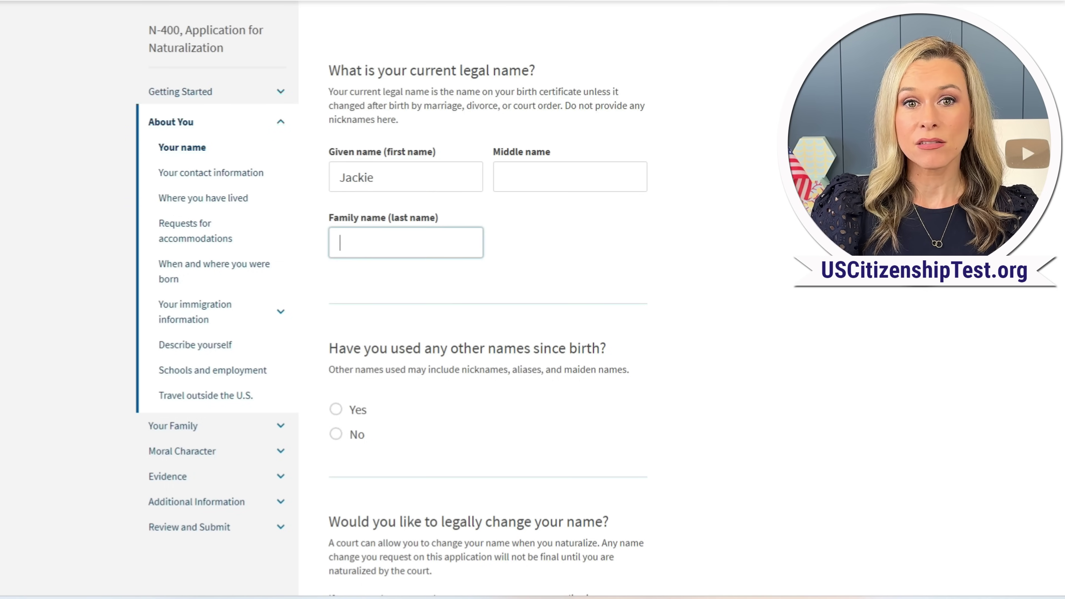
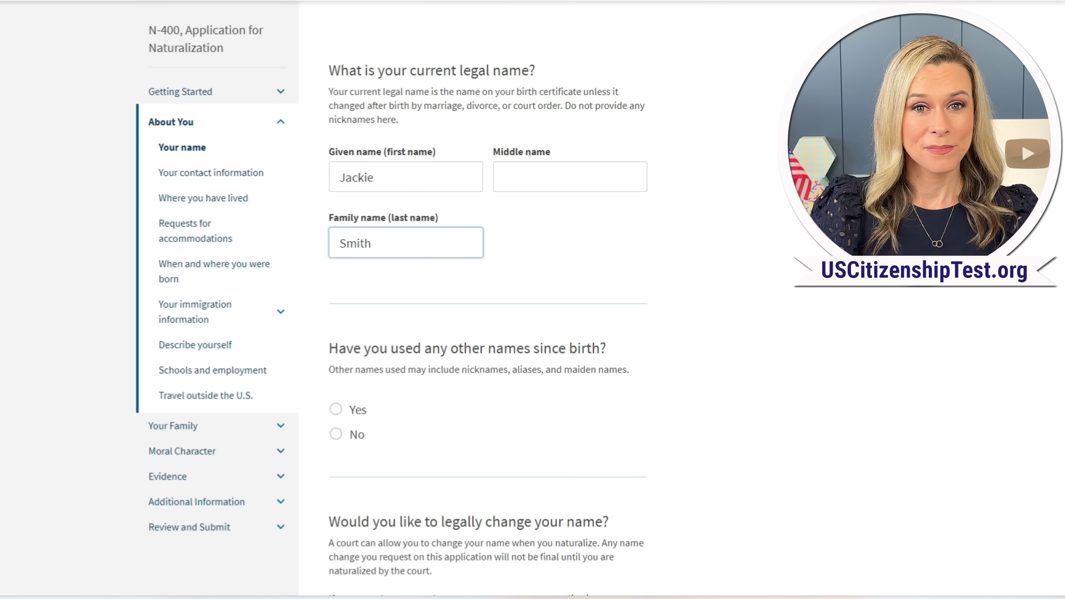
{"action": "scroll", "coordinate": [487, 294], "scroll_direction": "down", "scroll_amount": 3}
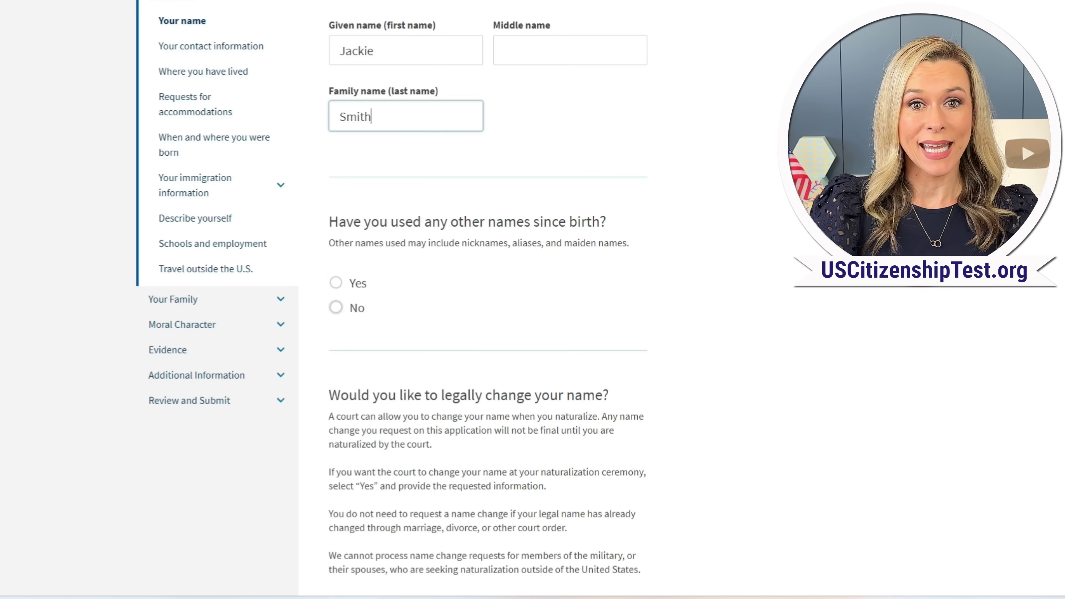
- Answer Yes to other names used and enter a prior given and family name
{"action": "left_click", "coordinate": [336, 283]}
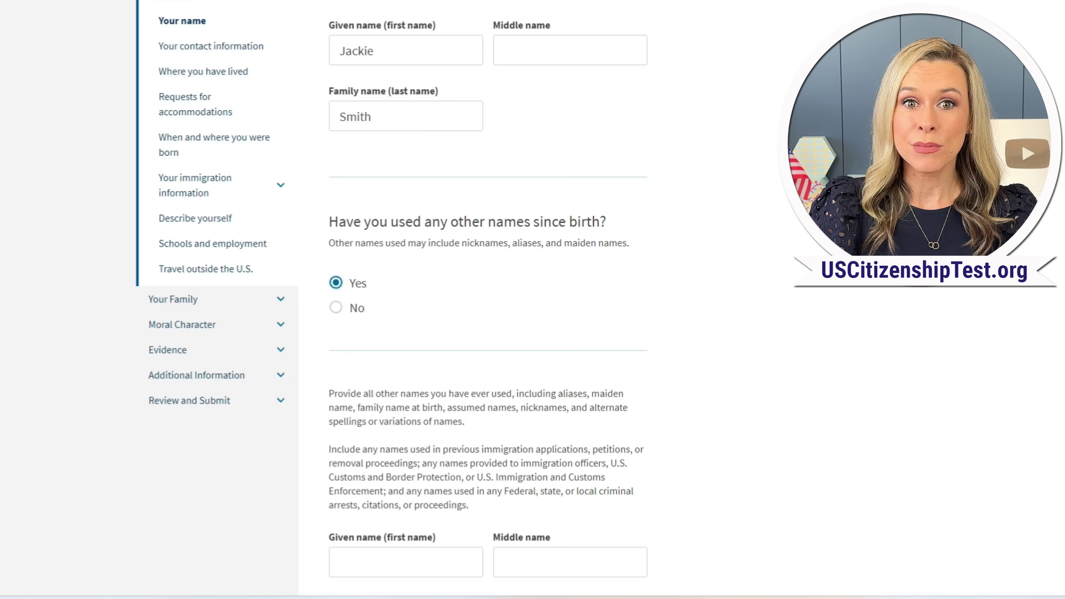
{"action": "scroll", "coordinate": [488, 336], "scroll_direction": "down", "scroll_amount": 3}
{"action": "left_click", "coordinate": [406, 372]}
{"action": "type", "text": "Jack"}
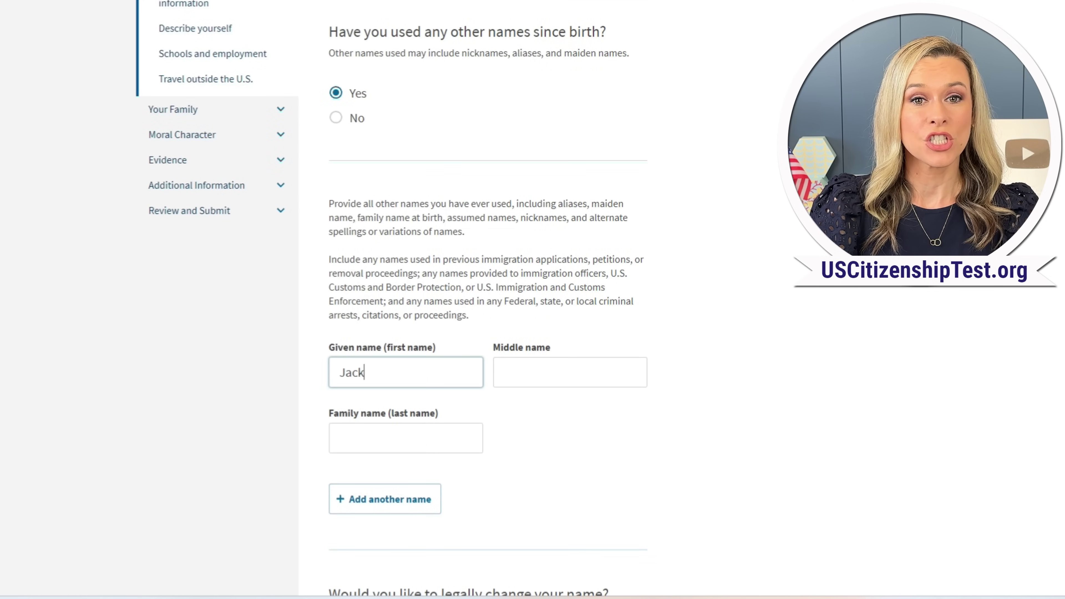
{"action": "type", "text": "ie"}
{"action": "key", "text": "Tab"}
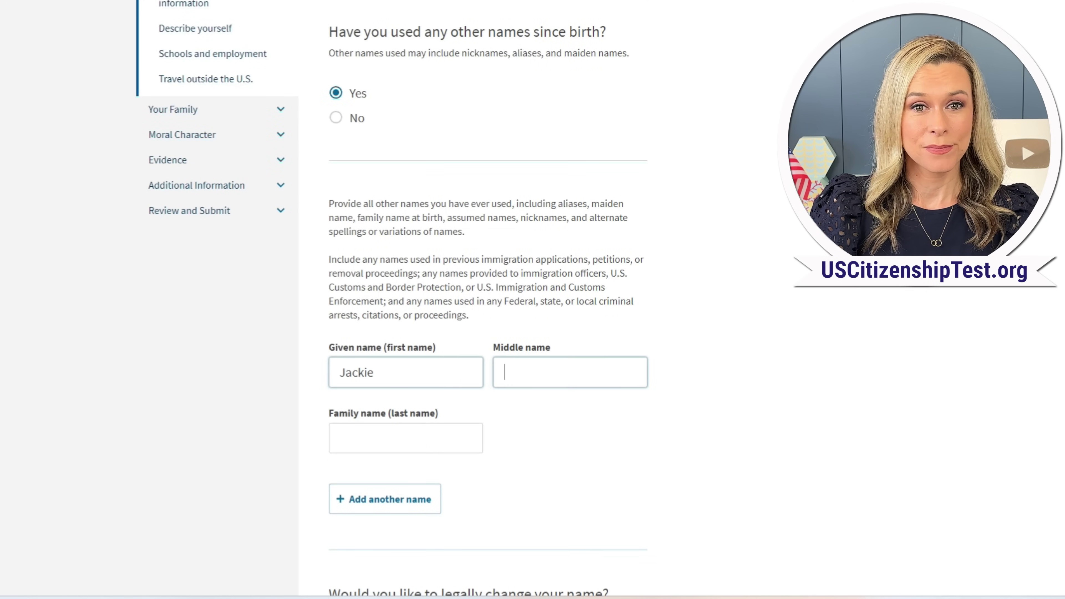
{"action": "key", "text": "Tab"}
{"action": "type", "text": "Brown"}
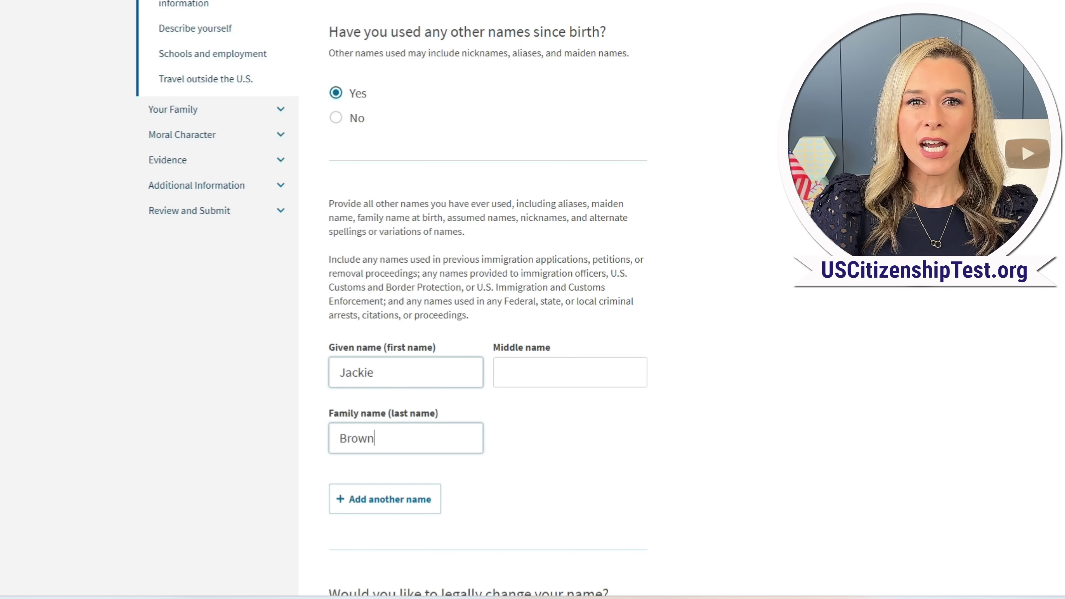
{"action": "scroll", "coordinate": [486, 294], "scroll_direction": "down", "scroll_amount": 3}
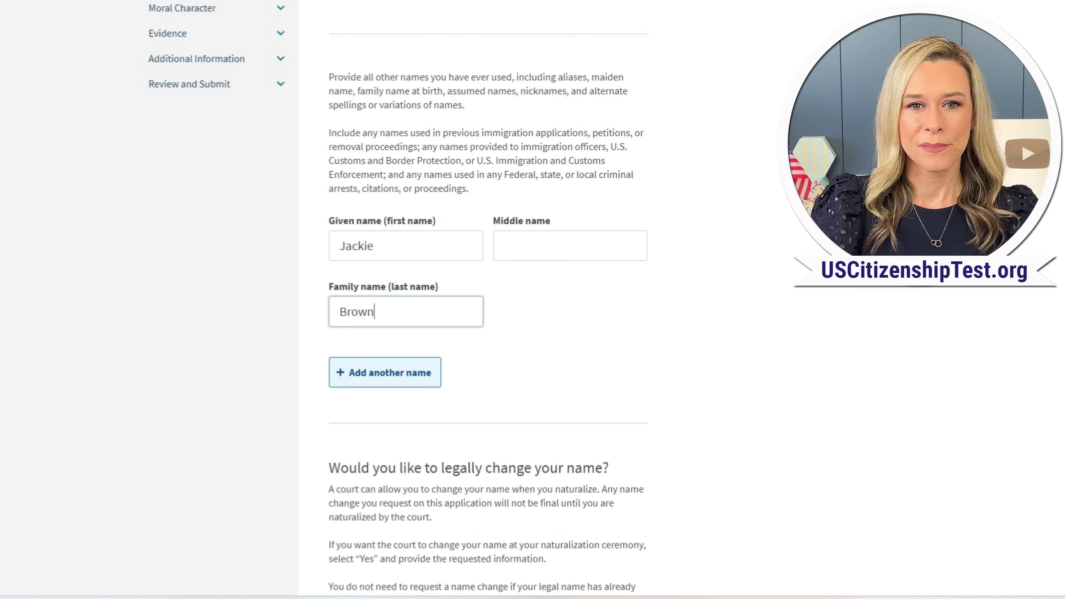
{"action": "left_click", "coordinate": [385, 373]}
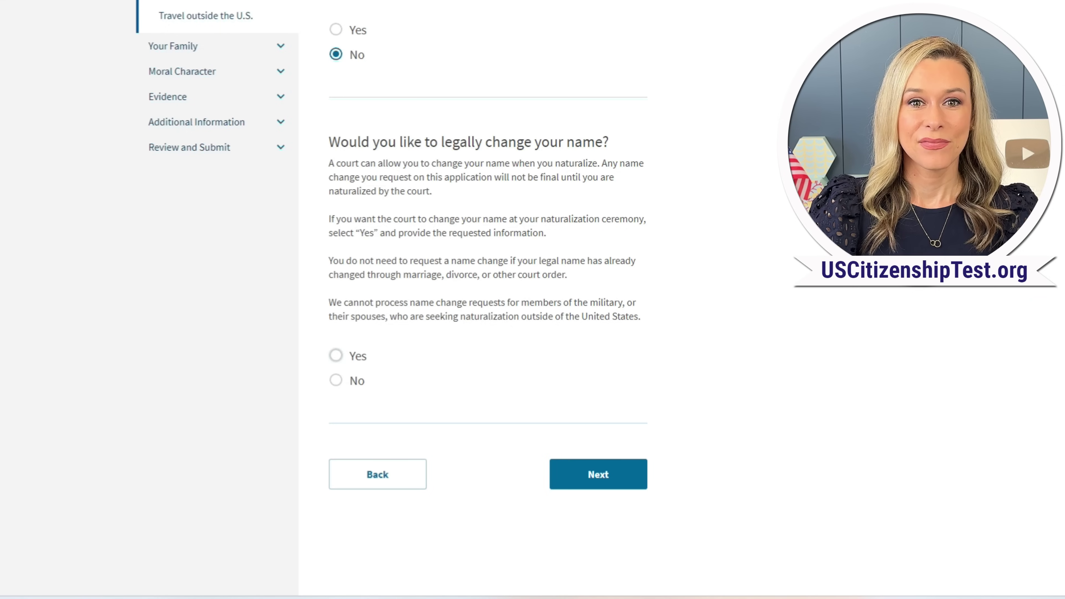
- Request a legal name change and enter the new given, middle and family names
{"action": "left_click", "coordinate": [336, 356]}
{"action": "scroll", "coordinate": [336, 356], "scroll_direction": "down", "scroll_amount": 5}
{"action": "left_click", "coordinate": [405, 307]}
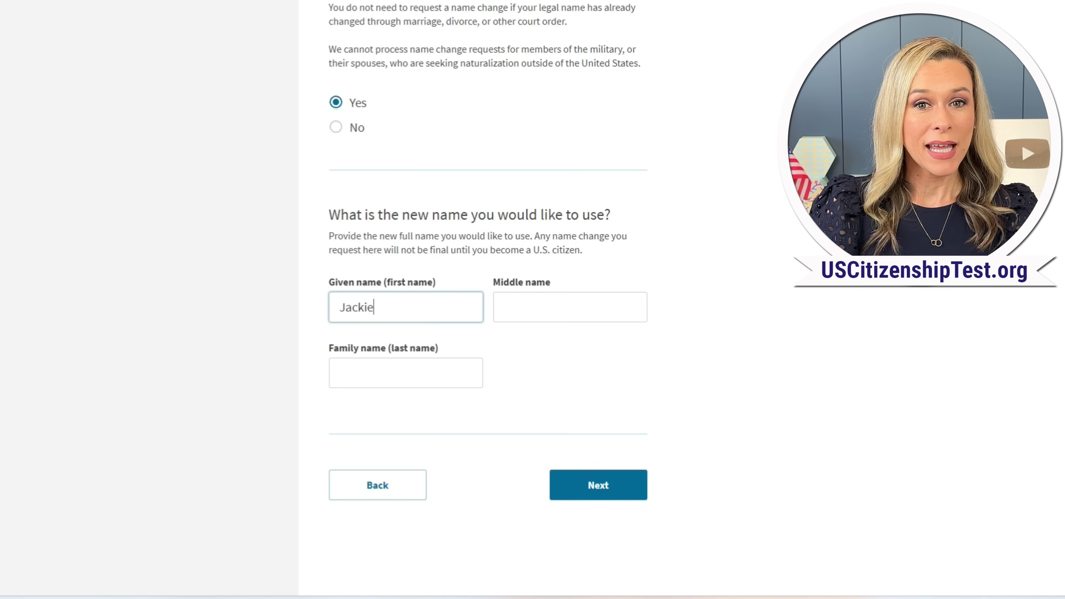
{"action": "key", "text": "Tab"}
{"action": "key", "text": "Tab"}
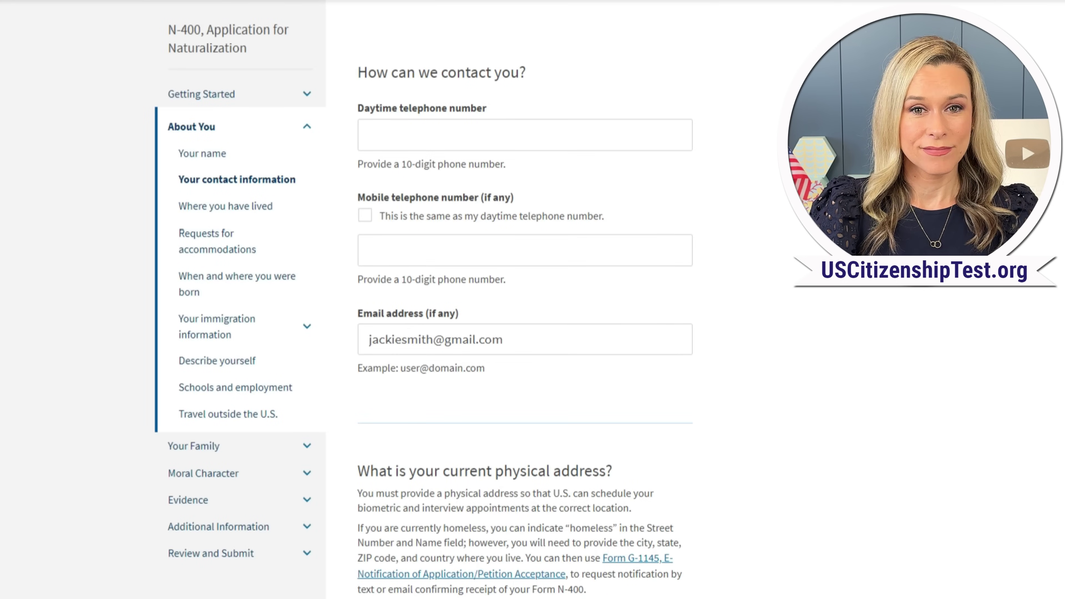
- Enter the daytime phone number and mark the mobile number as the same
{"action": "left_click", "coordinate": [394, 137]}
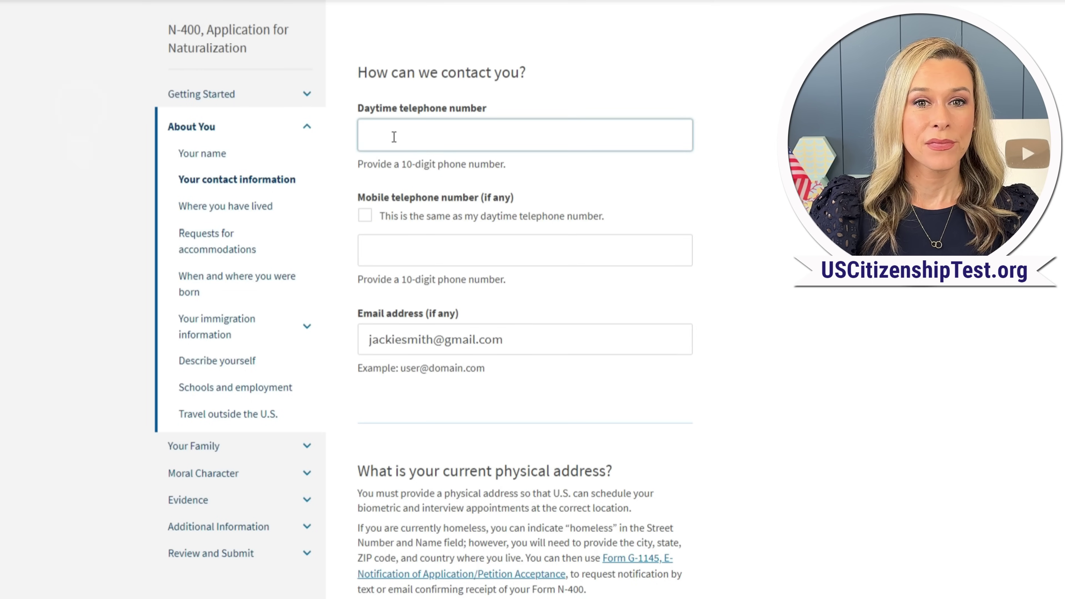
{"action": "left_click", "coordinate": [394, 136]}
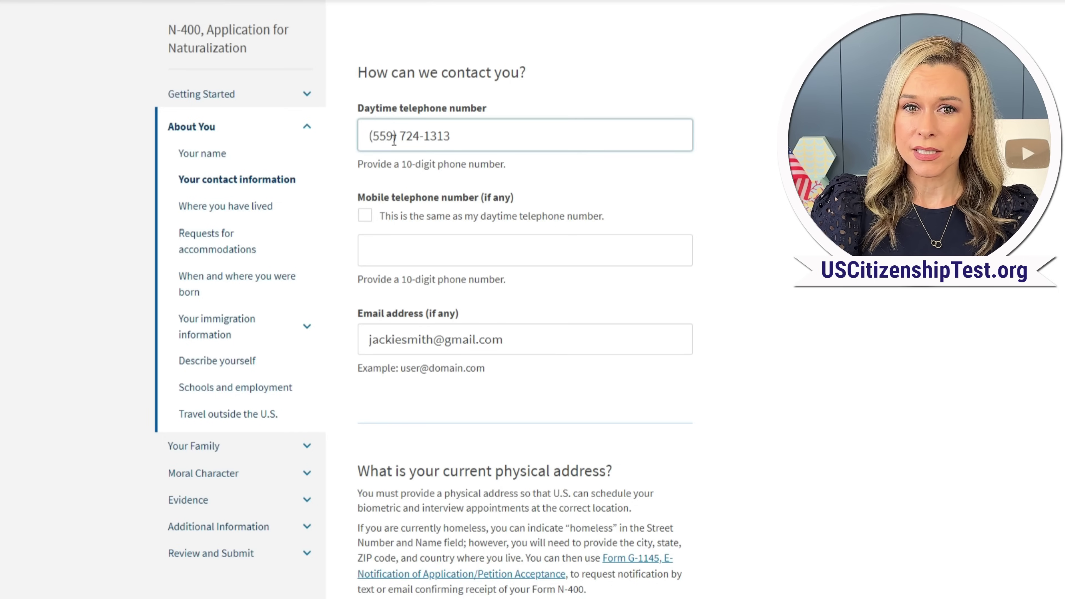
{"action": "left_click", "coordinate": [365, 217]}
{"action": "left_click", "coordinate": [365, 216]}
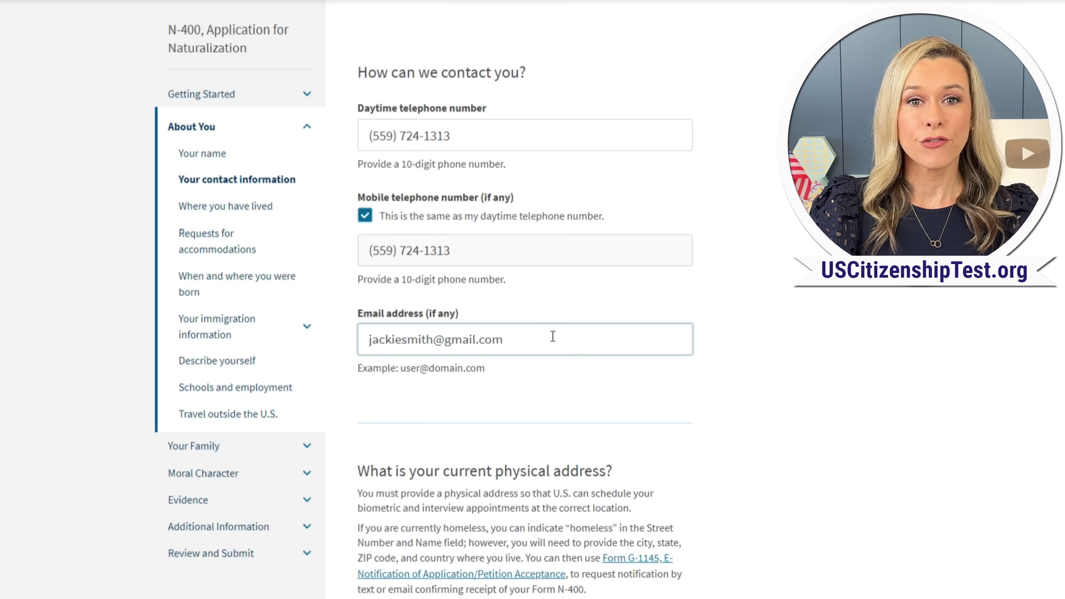
- Replace the existing e-mail address with the applicant's new e-mail address
{"action": "left_click", "coordinate": [553, 337]}
{"action": "left_click_drag", "start_coordinate": [553, 336], "coordinate": [315, 353]}
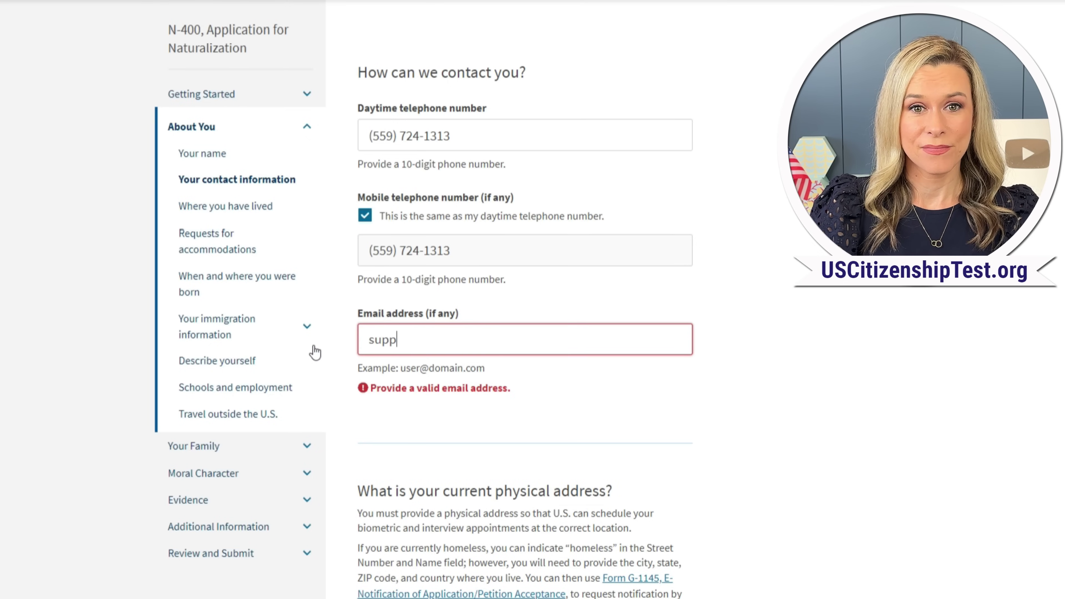
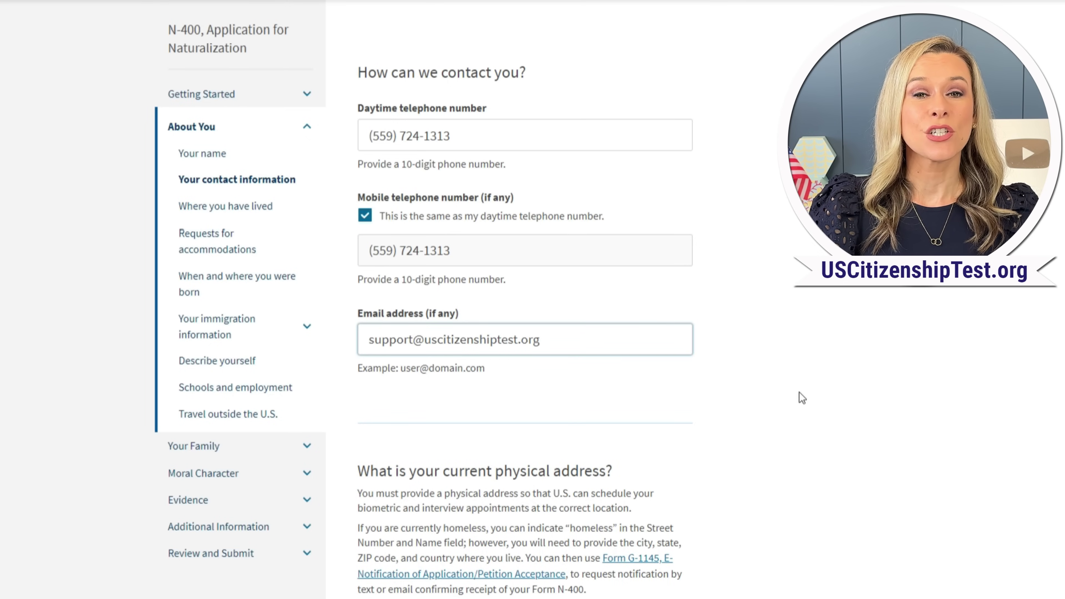
{"action": "scroll", "coordinate": [846, 425], "scroll_direction": "down", "scroll_amount": 5}
{"action": "scroll", "coordinate": [847, 425], "scroll_direction": "down", "scroll_amount": 4}
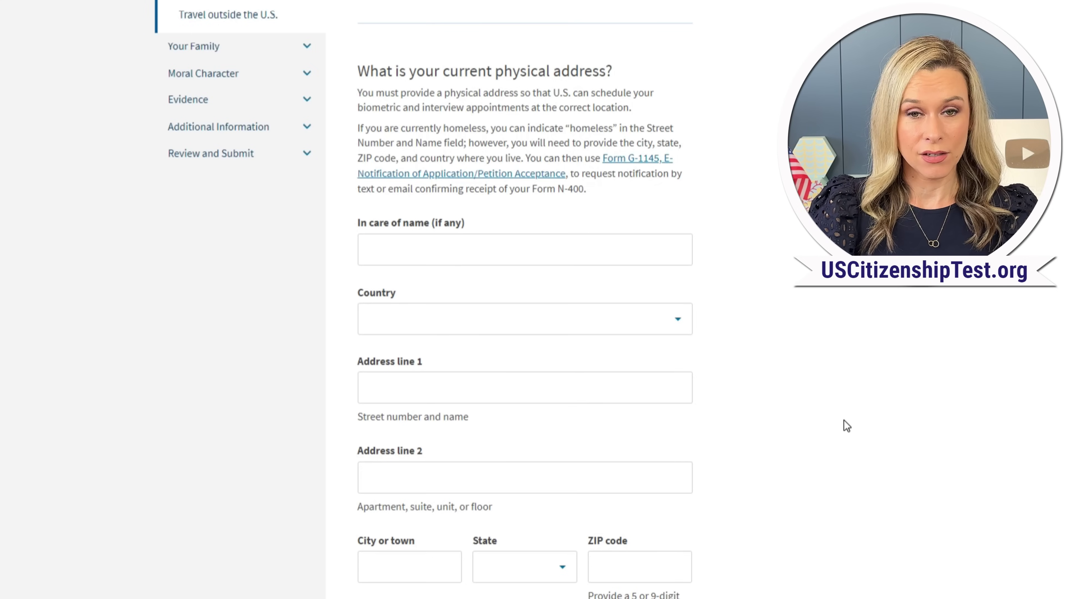
- Enter the applicant's United States street address, city, California and ZIP, accepting the USPS-recommended version
{"action": "scroll", "coordinate": [844, 424], "scroll_direction": "down", "scroll_amount": 3}
{"action": "left_click", "coordinate": [677, 189]}
{"action": "left_click_drag", "start_coordinate": [686, 221], "coordinate": [680, 450]}
{"action": "left_click", "coordinate": [681, 454]}
{"action": "left_click", "coordinate": [386, 255]}
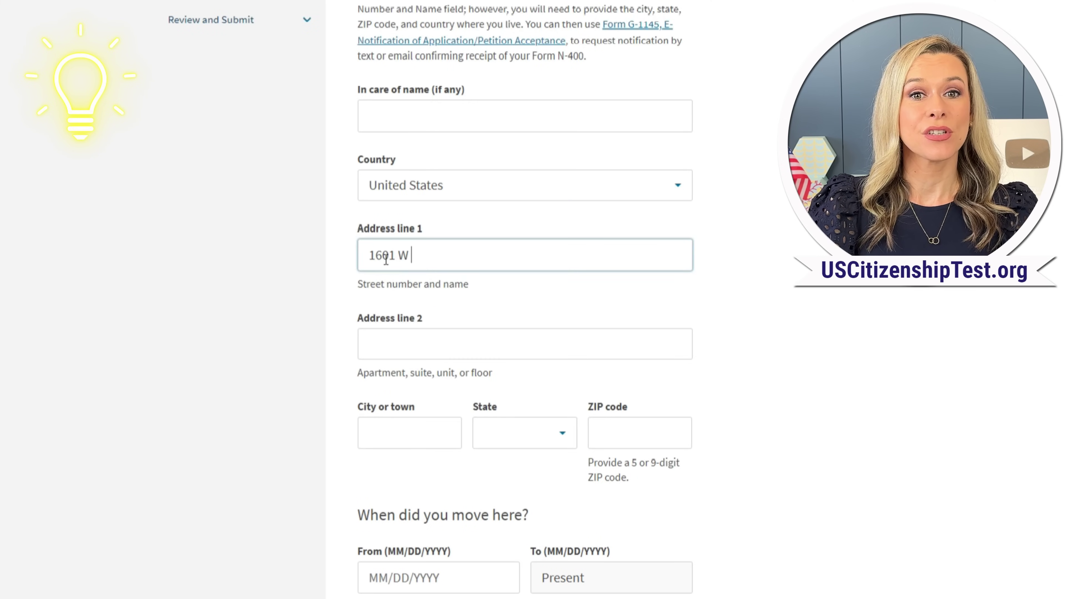
{"action": "key", "text": "Tab"}
{"action": "key", "text": "Tab"}
{"action": "type", "text": "Fresno"}
{"action": "key", "text": "Tab"}
{"action": "type", "text": "c"}
{"action": "key", "text": "Return"}
{"action": "left_click", "coordinate": [634, 423]}
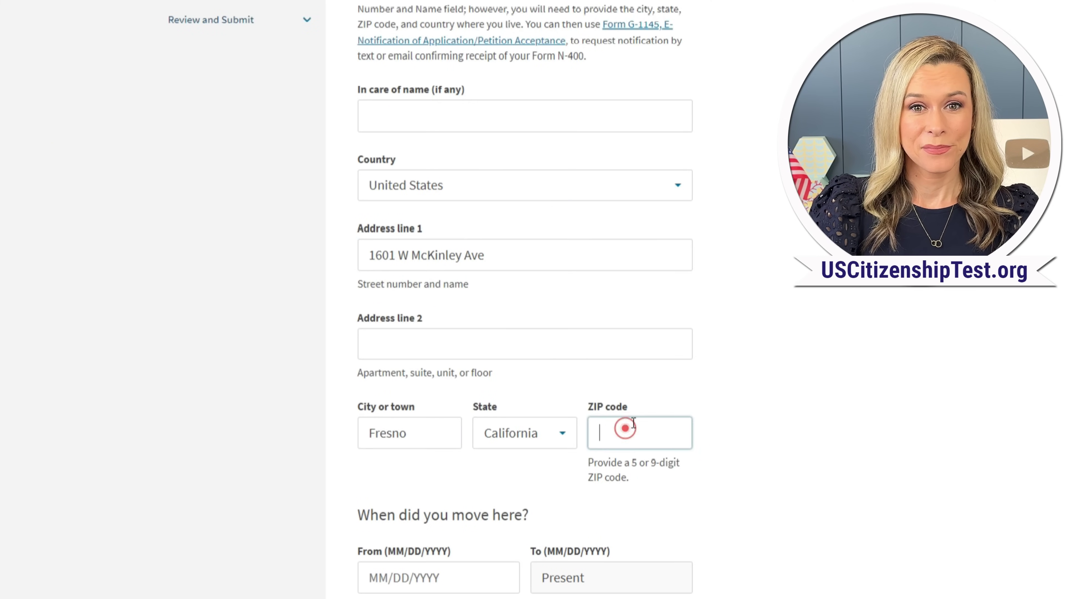
{"action": "type", "text": "93728"}
{"action": "key", "text": "Tab"}
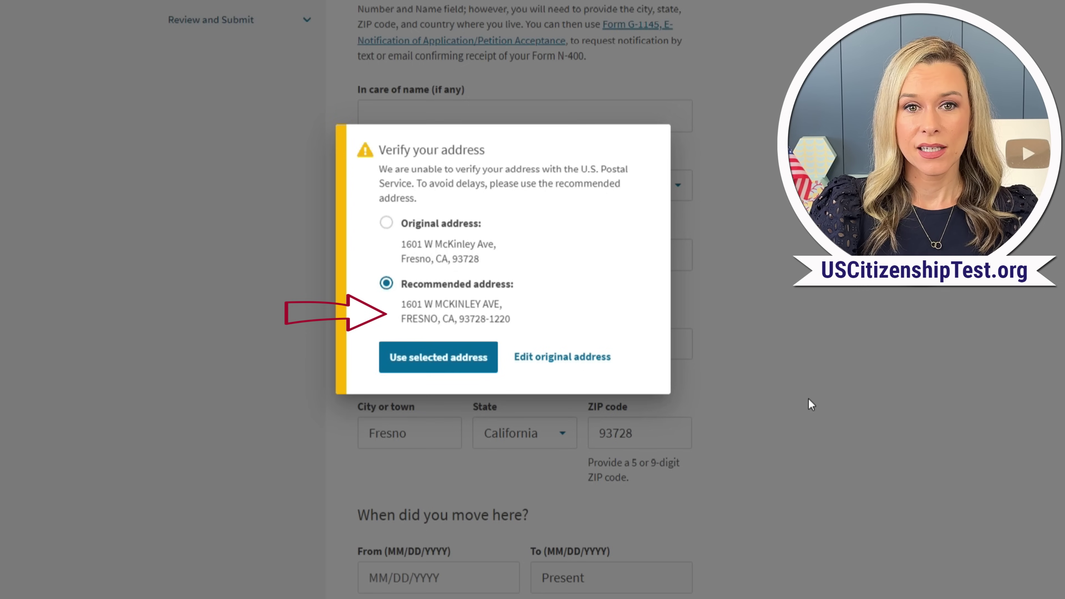
{"action": "left_click", "coordinate": [425, 360]}
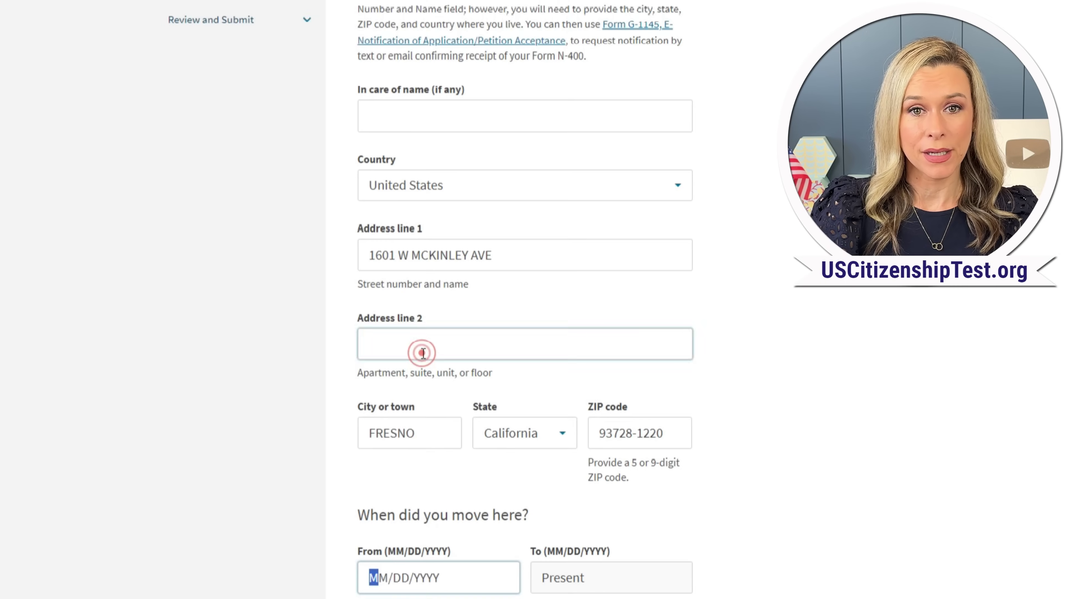
- Set the move-in date to 01/01/2022 and mark the mailing address as the physical address
{"action": "scroll", "coordinate": [896, 409], "scroll_direction": "down", "scroll_amount": 3}
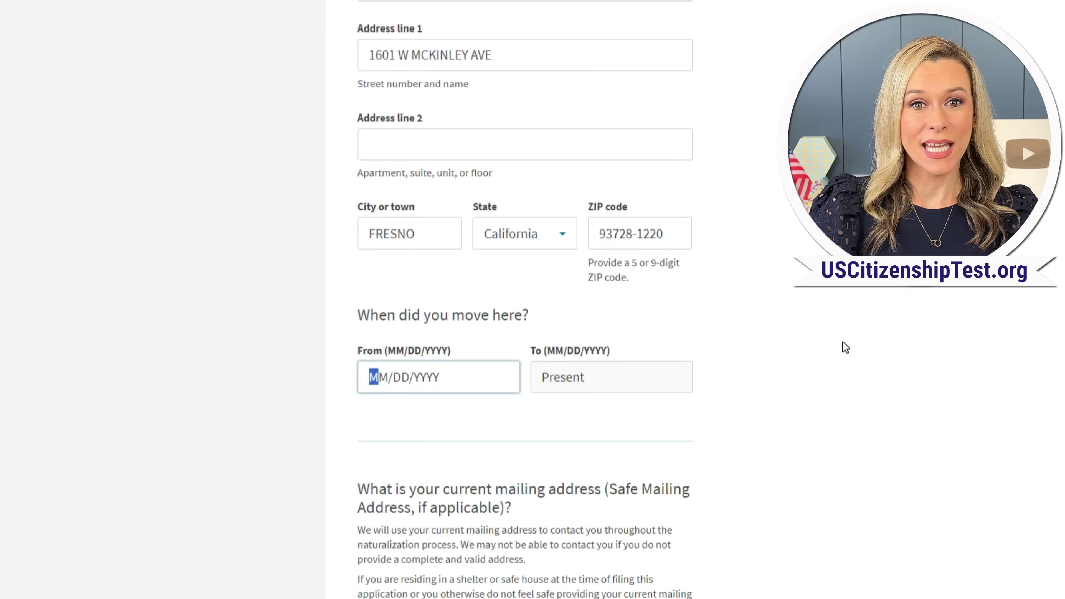
{"action": "type", "text": "01/"}
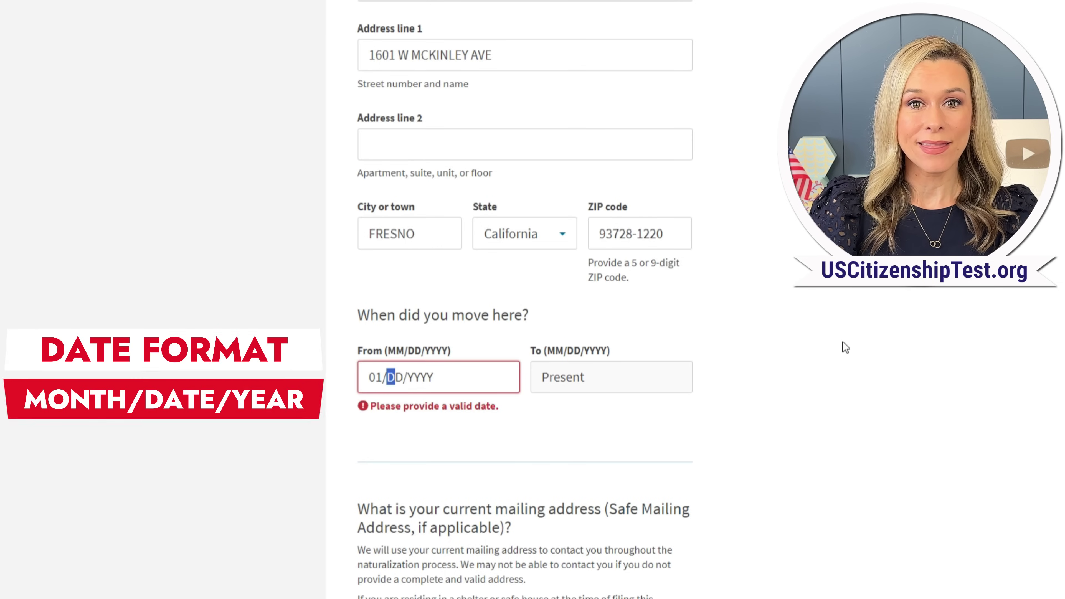
{"action": "type", "text": "01/2022"}
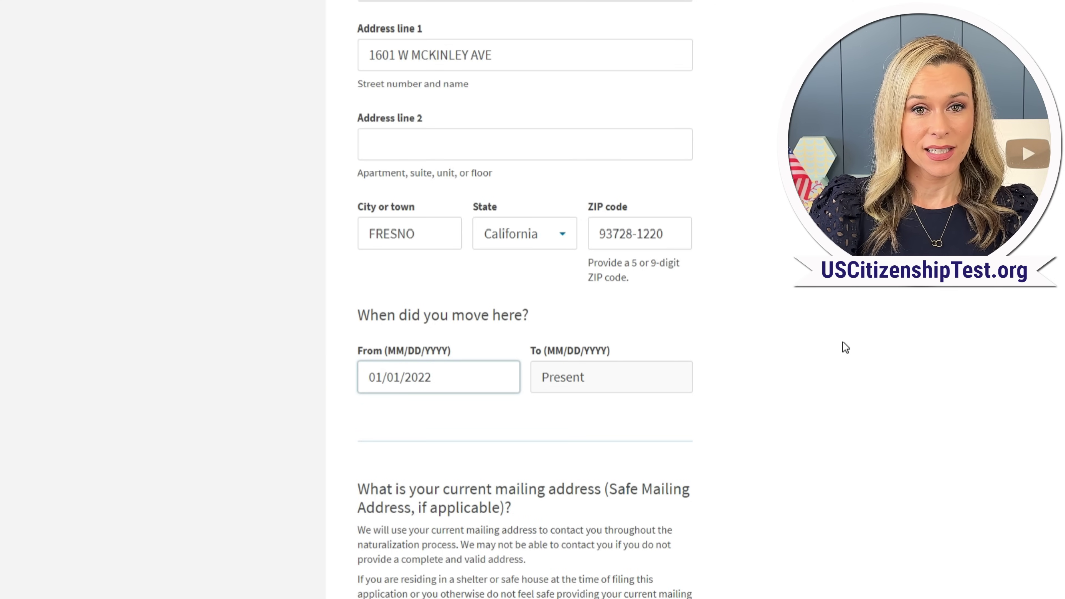
{"action": "scroll", "coordinate": [848, 342], "scroll_direction": "down", "scroll_amount": 10}
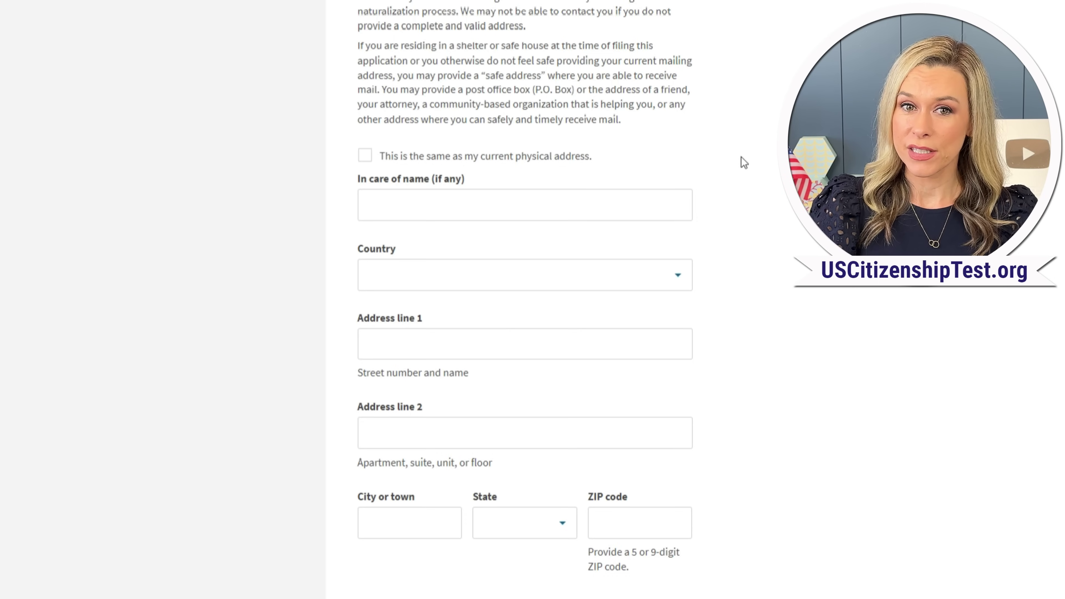
{"action": "left_click", "coordinate": [365, 159]}
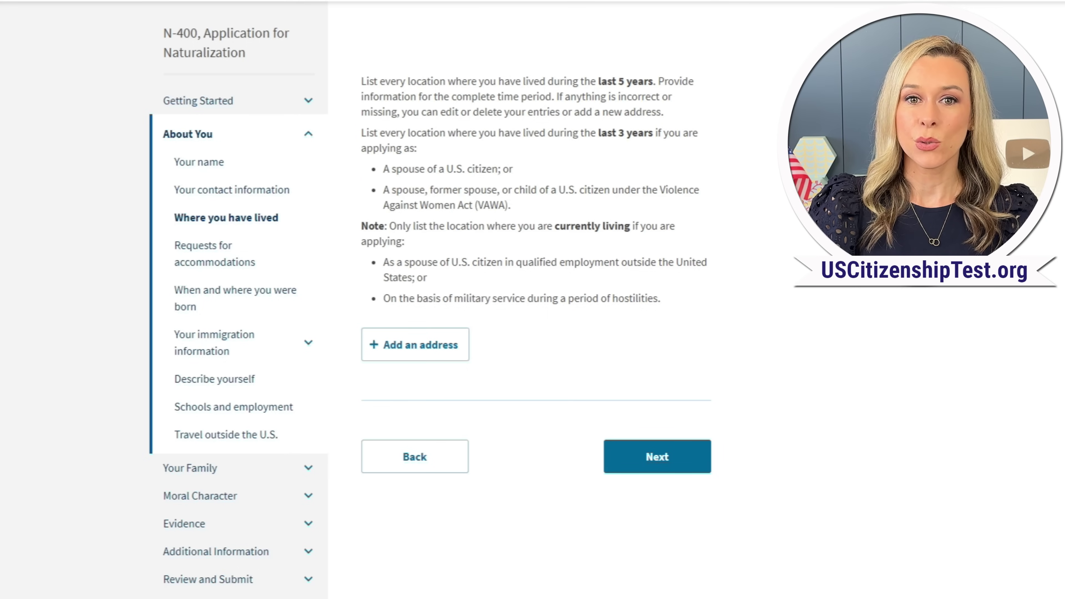
- Add a previous United States residence with its street, city, California state and ZIP code
{"action": "left_click", "coordinate": [416, 345]}
{"action": "left_click", "coordinate": [535, 96]}
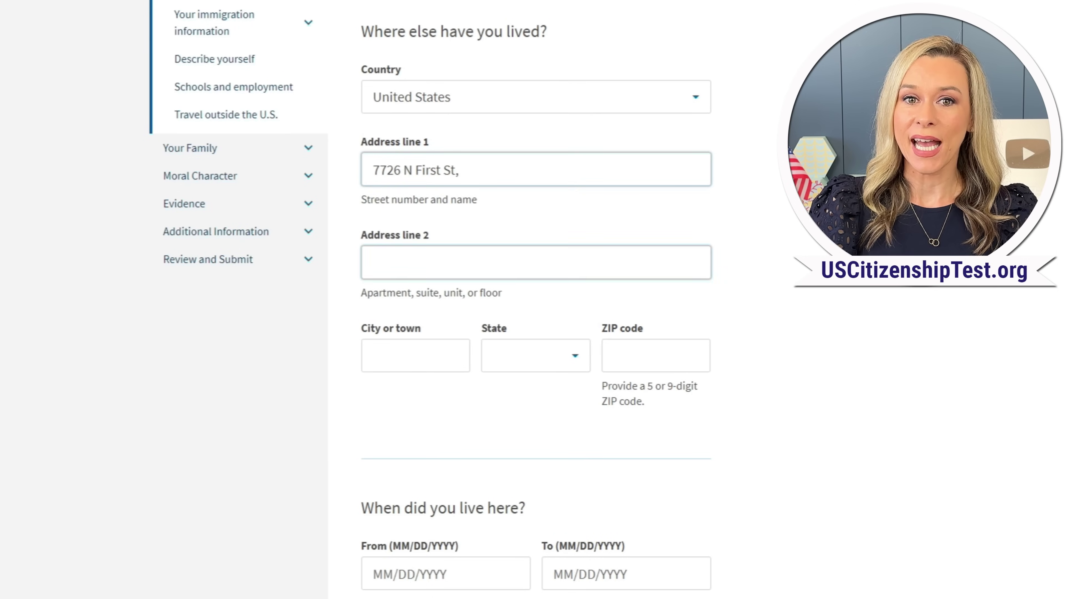
{"action": "key", "text": "BackSpace"}
{"action": "key", "text": "Tab"}
{"action": "key", "text": "Tab"}
{"action": "type", "text": "Fresno"}
{"action": "key", "text": "Tab"}
{"action": "type", "text": "c"}
{"action": "scroll", "coordinate": [521, 273], "scroll_direction": "down", "scroll_amount": 3}
{"action": "scroll", "coordinate": [521, 210], "scroll_direction": "up", "scroll_amount": 3}
{"action": "key", "text": "Tab"}
{"action": "type", "text": "93720"}
- Date that residence 01/01/2022 to 12/31/2022, save the entry, and continue past the address list
{"action": "key", "text": "Tab"}
{"action": "type", "text": "01012022"}
{"action": "key", "text": "Tab"}
{"action": "type", "text": "12/31/202"}
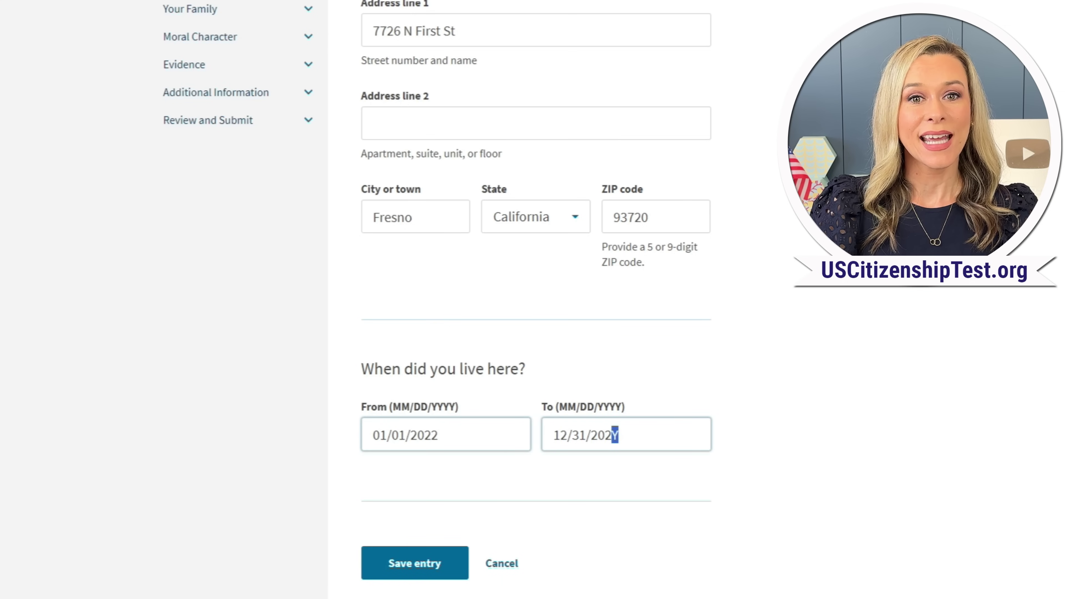
{"action": "type", "text": "2"}
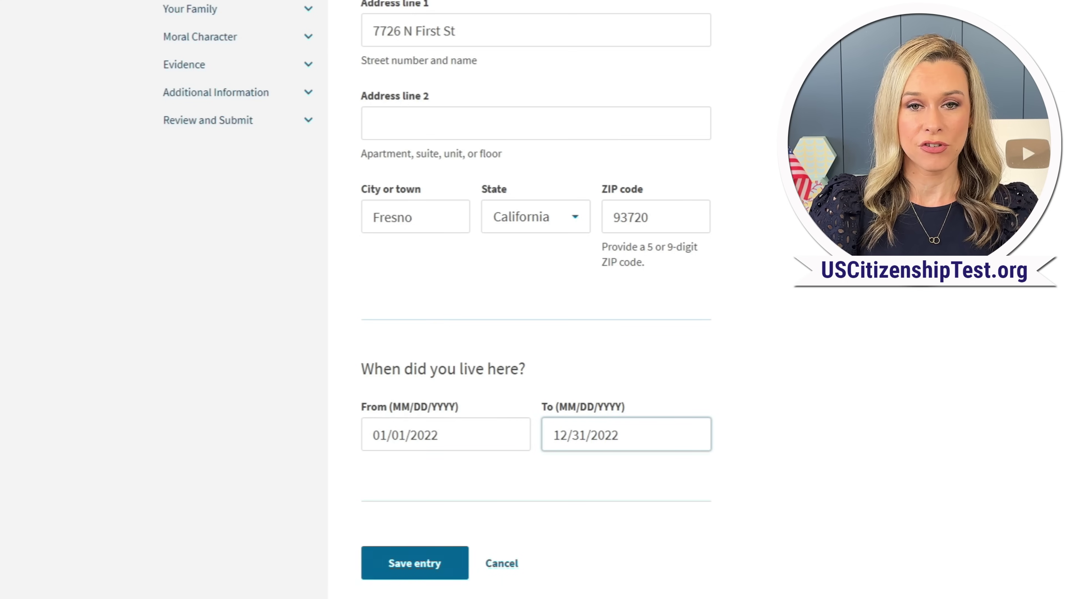
{"action": "left_click", "coordinate": [415, 563]}
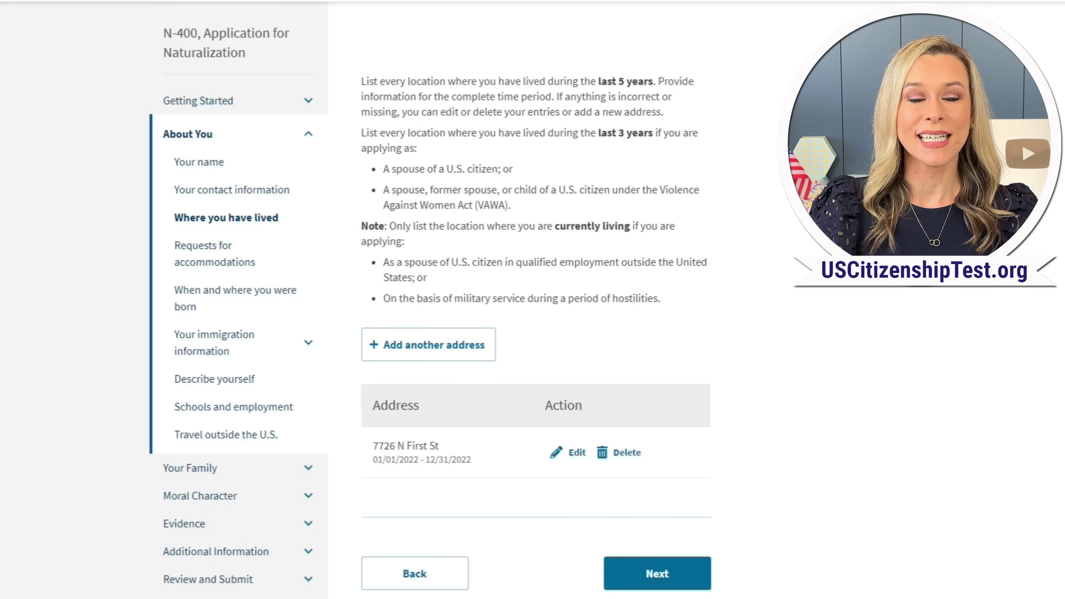
{"action": "left_click", "coordinate": [657, 574]}
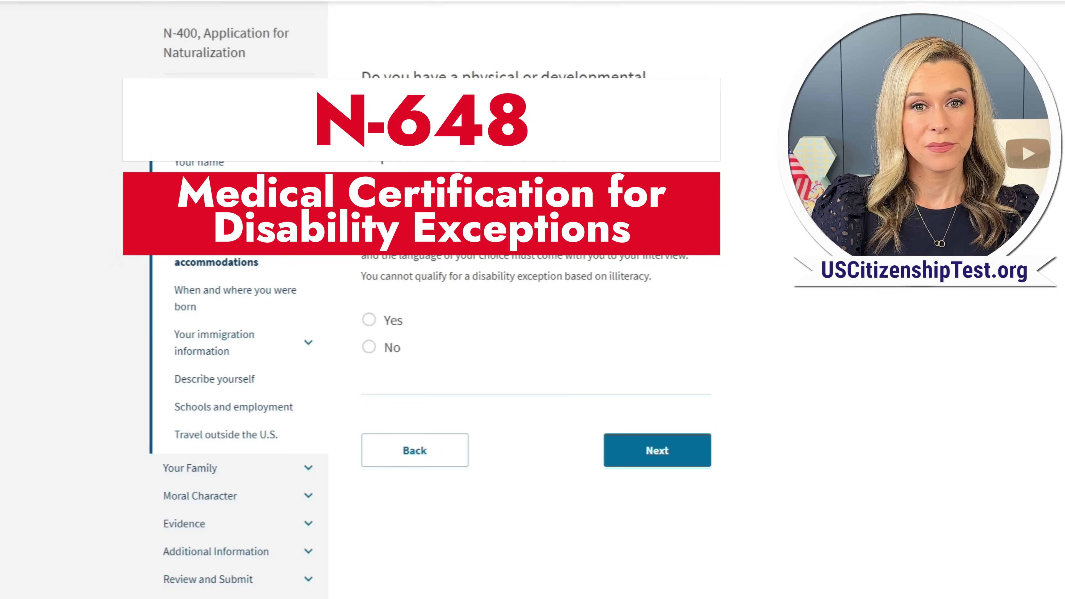
- Answer No to the disability exception and enter the date of birth 12/01/1980
{"action": "left_click", "coordinate": [369, 347]}
{"action": "left_click", "coordinate": [657, 451]}
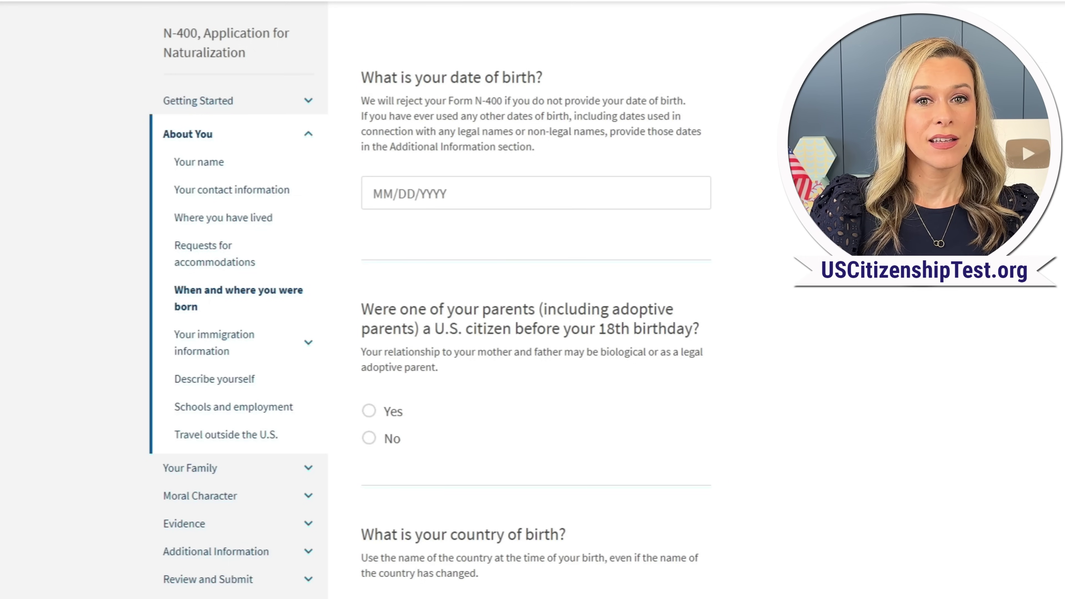
{"action": "left_click", "coordinate": [536, 193]}
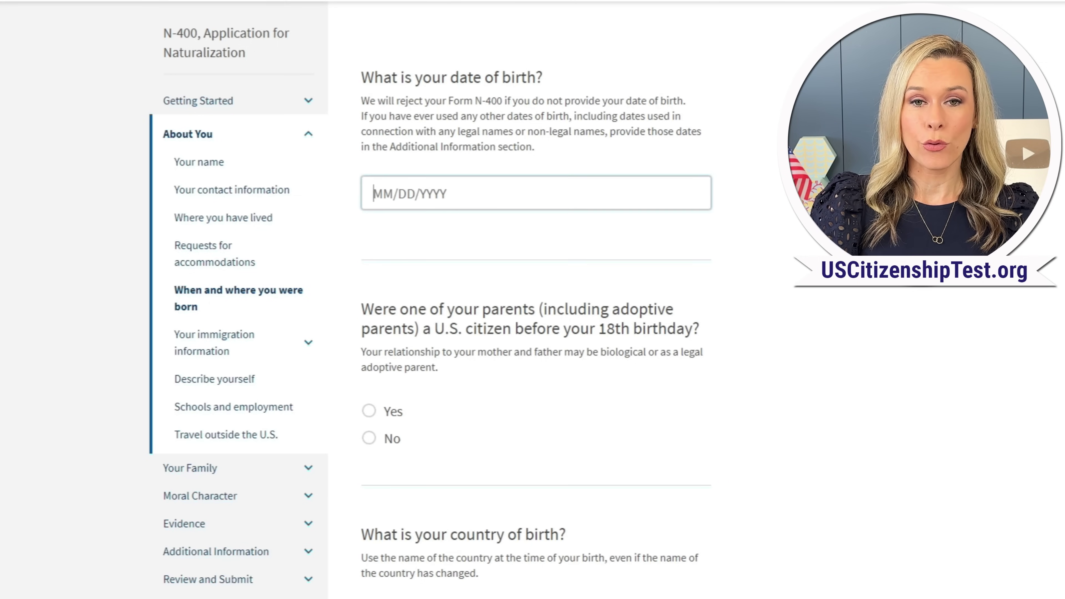
{"action": "type", "text": "12/0"}
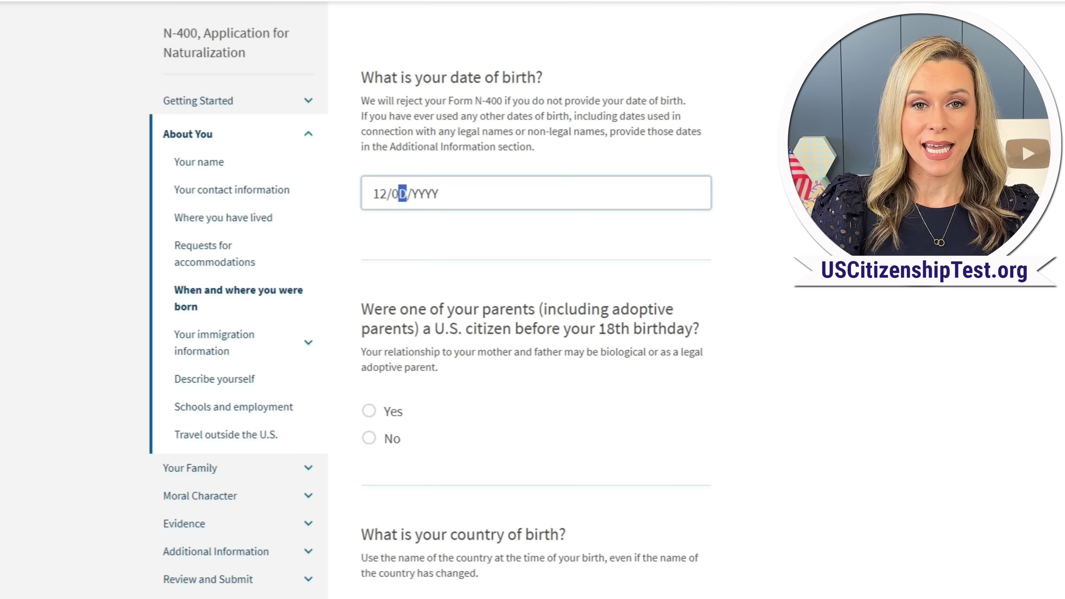
{"action": "type", "text": "1/1980"}
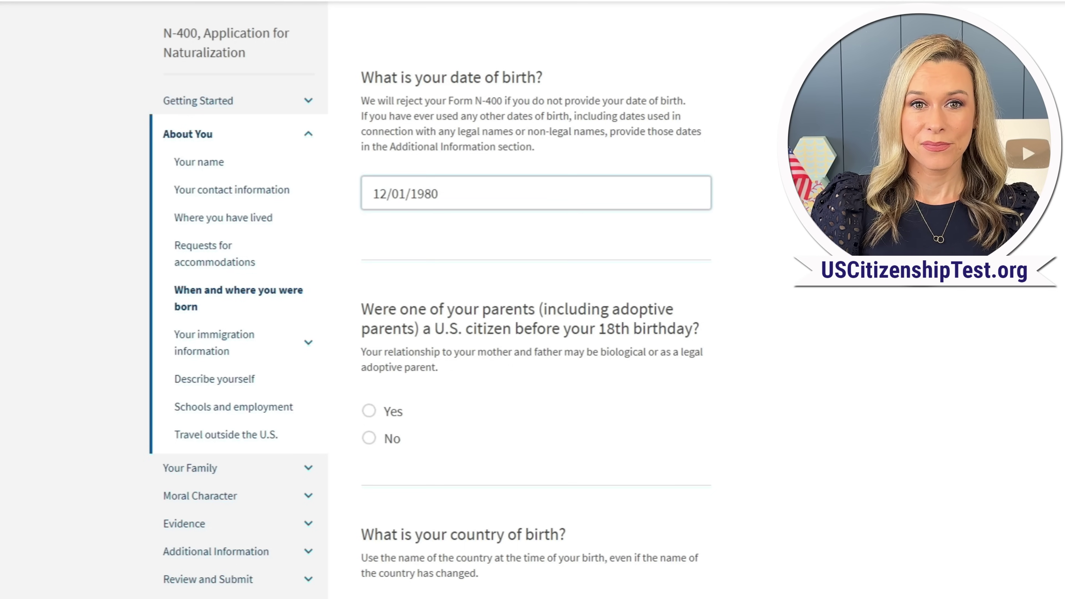
{"action": "key", "text": "Tab"}
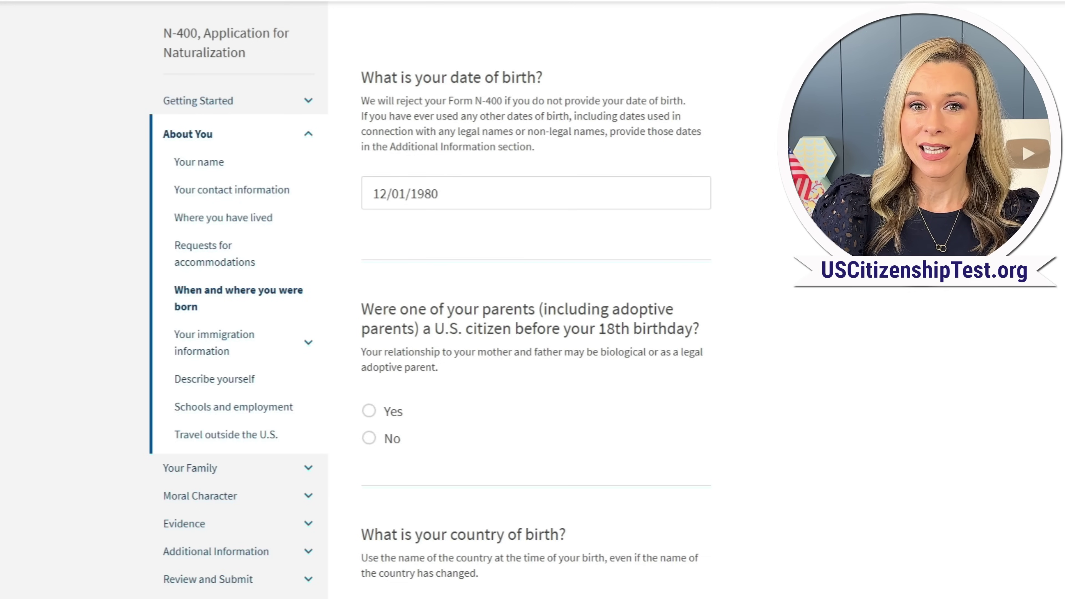
- Answer No to a U.S. citizen parent, choose Canada as country of birth, and continue
{"action": "scroll", "coordinate": [533, 300], "scroll_direction": "down", "scroll_amount": 3}
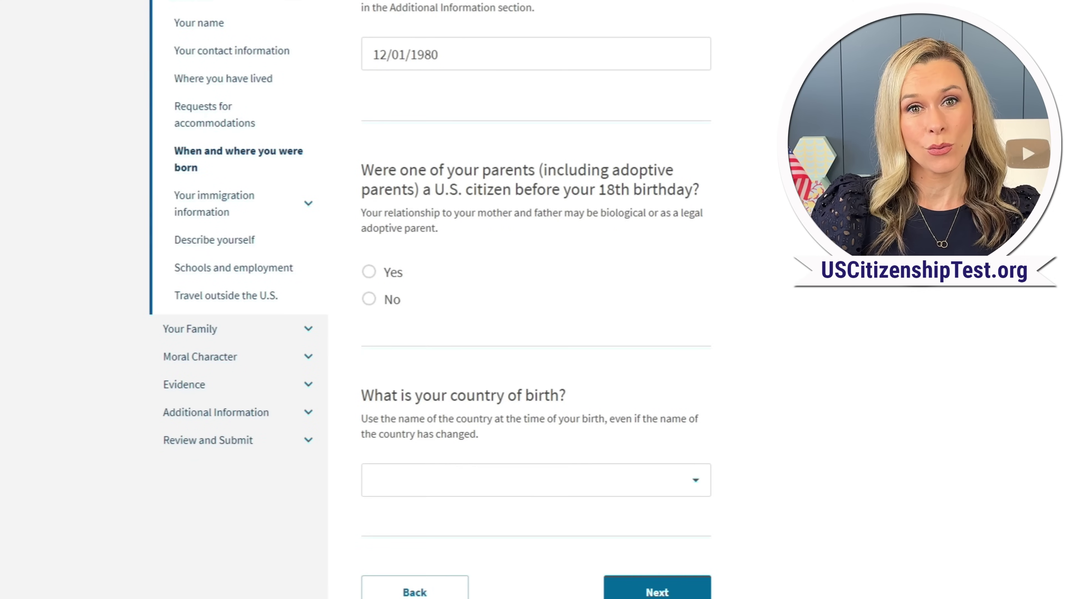
{"action": "left_click", "coordinate": [369, 298]}
{"action": "scroll", "coordinate": [369, 299], "scroll_direction": "down", "scroll_amount": 3}
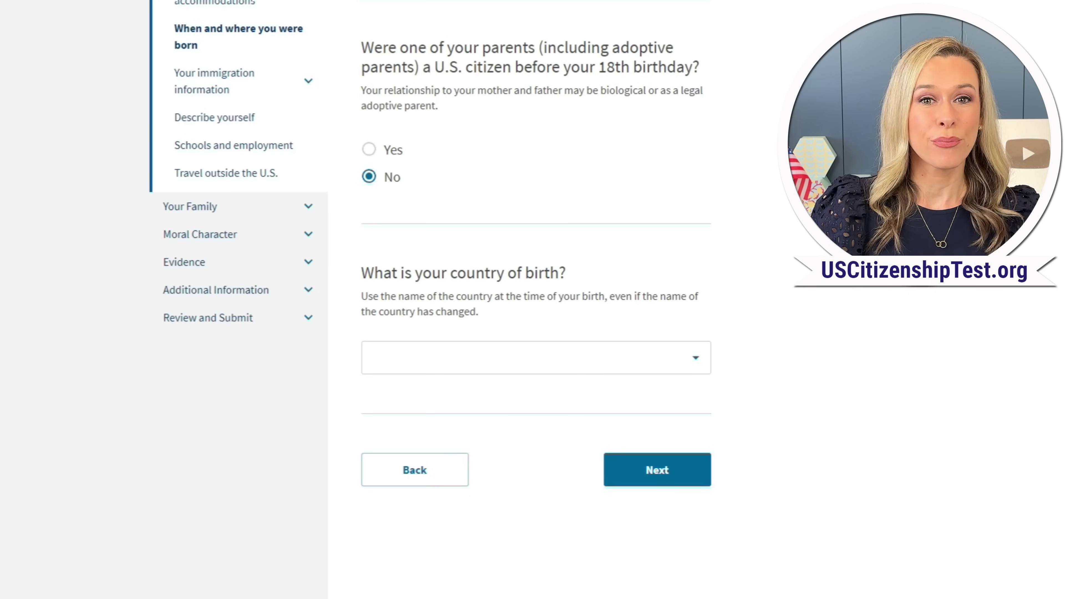
{"action": "scroll", "coordinate": [533, 300], "scroll_direction": "down", "scroll_amount": 2}
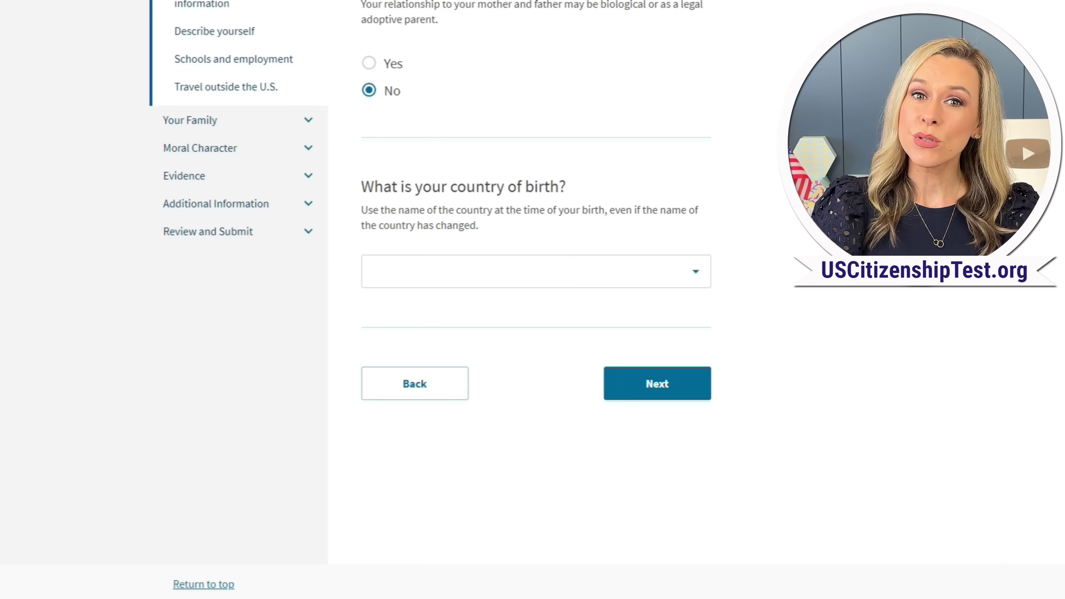
{"action": "left_click", "coordinate": [533, 271]}
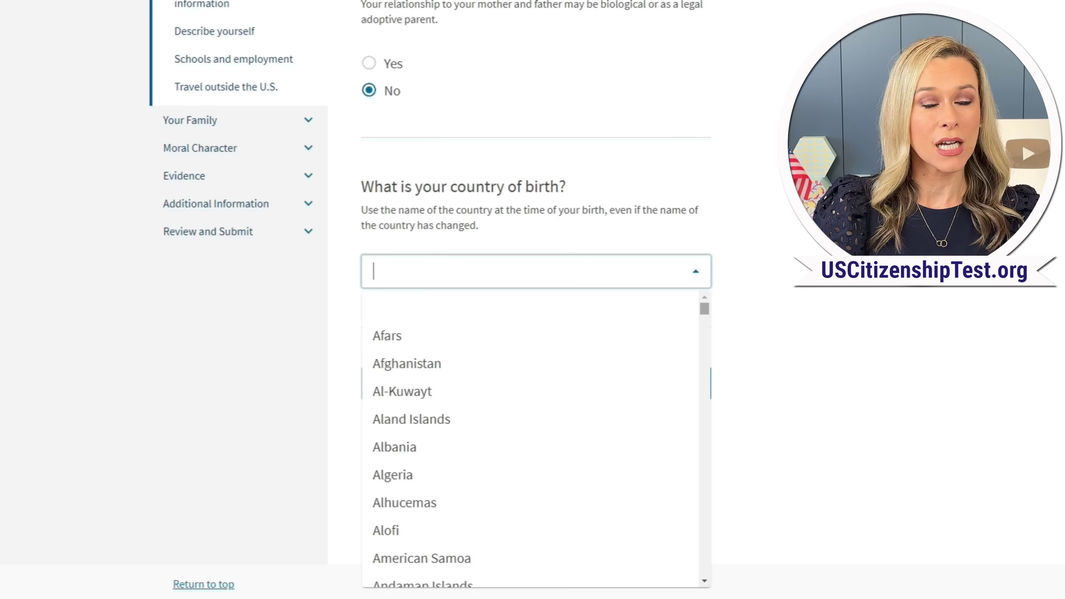
{"action": "scroll", "coordinate": [533, 441], "scroll_direction": "down", "scroll_amount": 5}
{"action": "scroll", "coordinate": [533, 440], "scroll_direction": "down", "scroll_amount": 10}
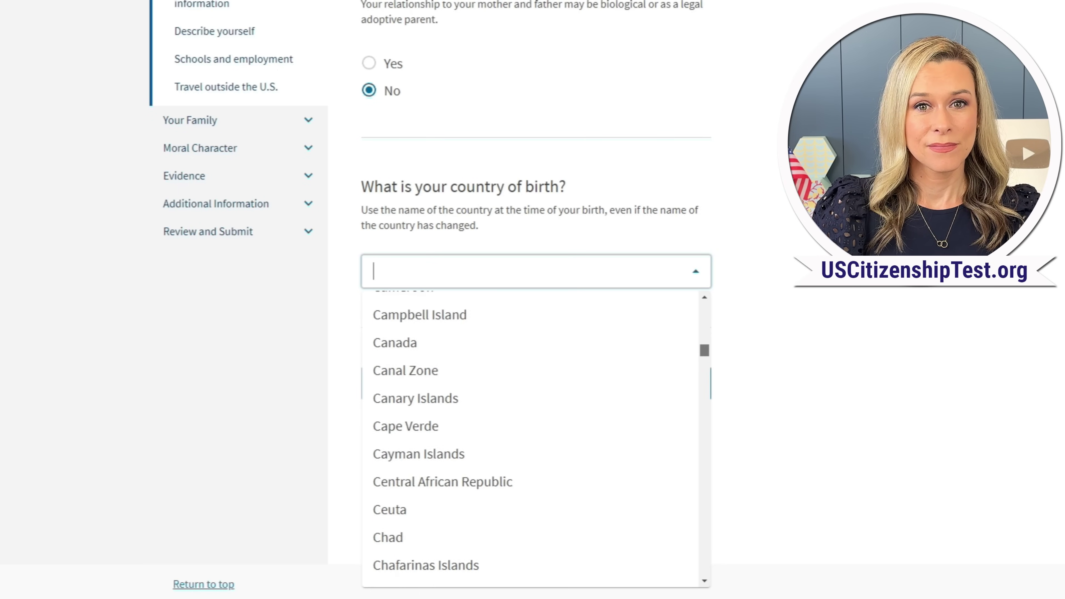
{"action": "left_click", "coordinate": [394, 313]}
{"action": "left_click", "coordinate": [657, 383]}
{"action": "left_click", "coordinate": [533, 254]}
{"action": "scroll", "coordinate": [532, 420], "scroll_direction": "down", "scroll_amount": 10}
- Select Canada as country of citizenship and enter 09/01/2021 as the permanent resident date
{"action": "left_click", "coordinate": [393, 464]}
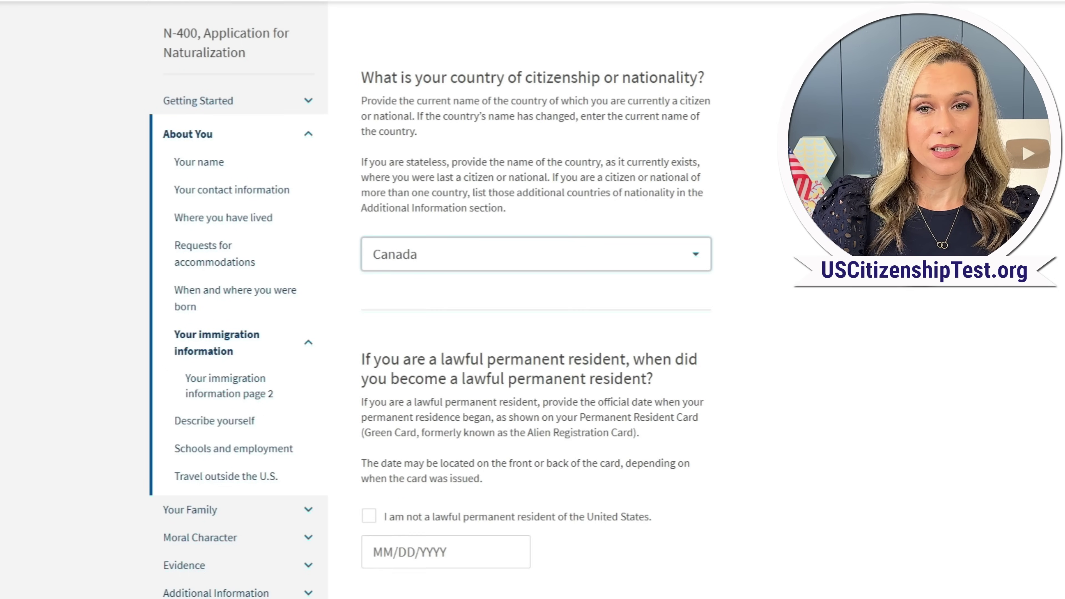
{"action": "scroll", "coordinate": [533, 294], "scroll_direction": "down", "scroll_amount": 3}
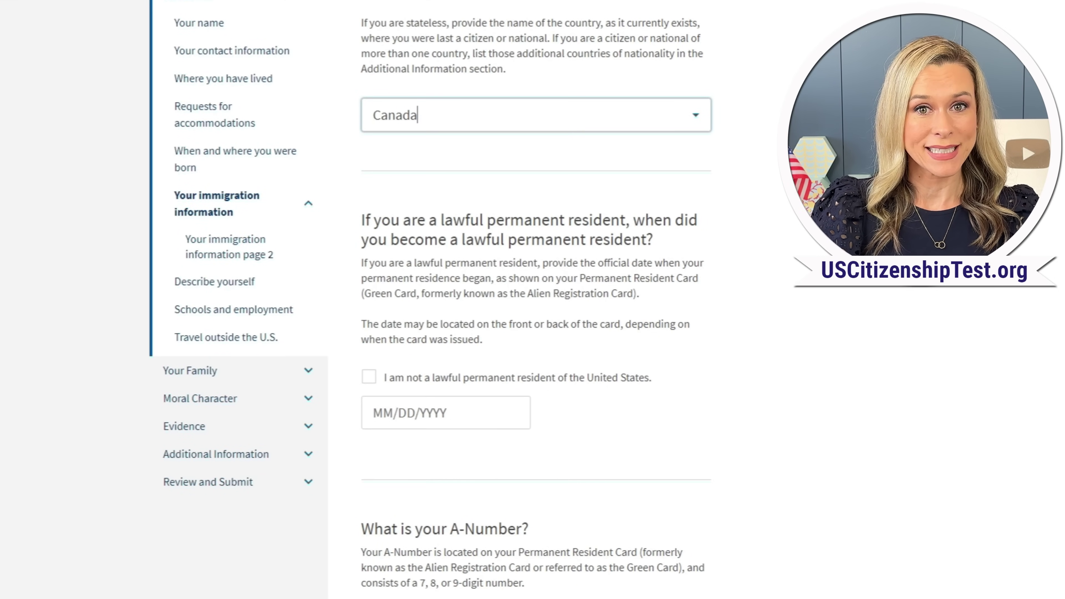
{"action": "scroll", "coordinate": [533, 294], "scroll_direction": "down", "scroll_amount": 5}
{"action": "left_click", "coordinate": [446, 204]}
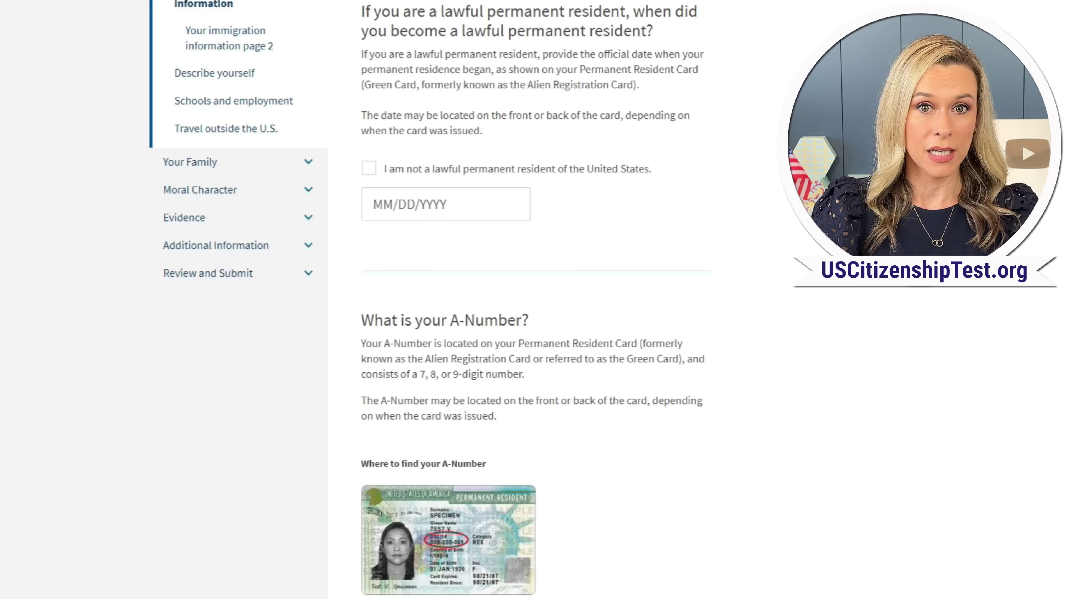
{"action": "scroll", "coordinate": [533, 300], "scroll_direction": "up", "scroll_amount": 2}
{"action": "left_click", "coordinate": [383, 274]}
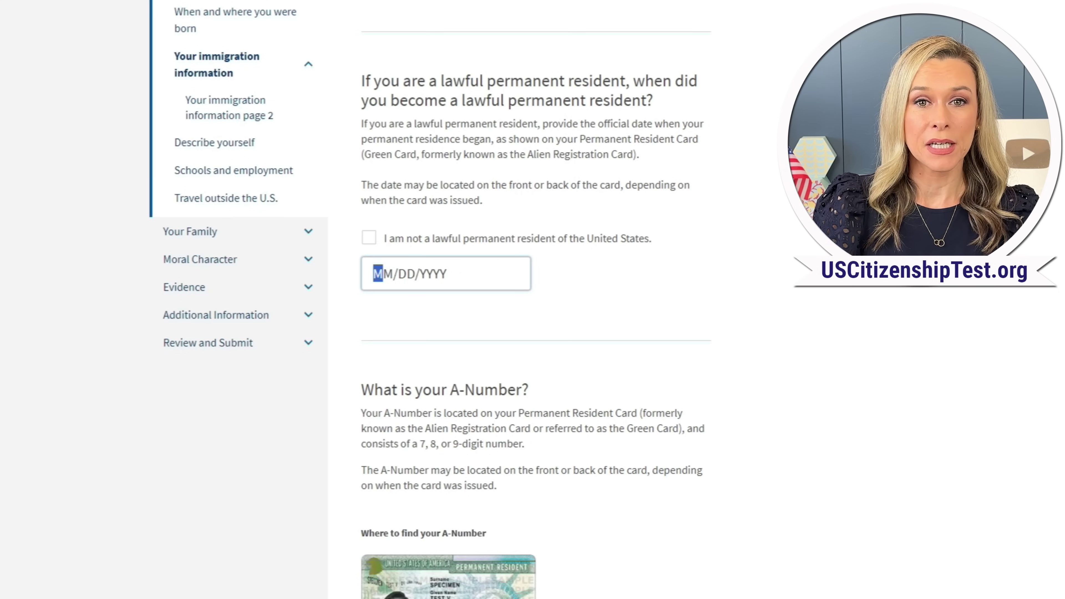
{"action": "type", "text": "0"}
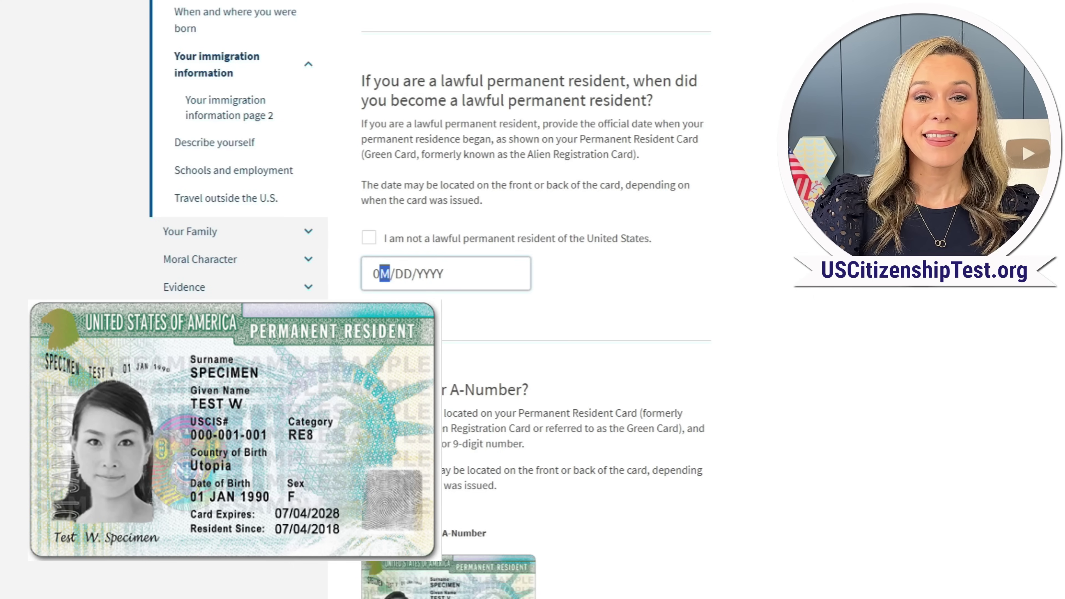
{"action": "type", "text": "9/"}
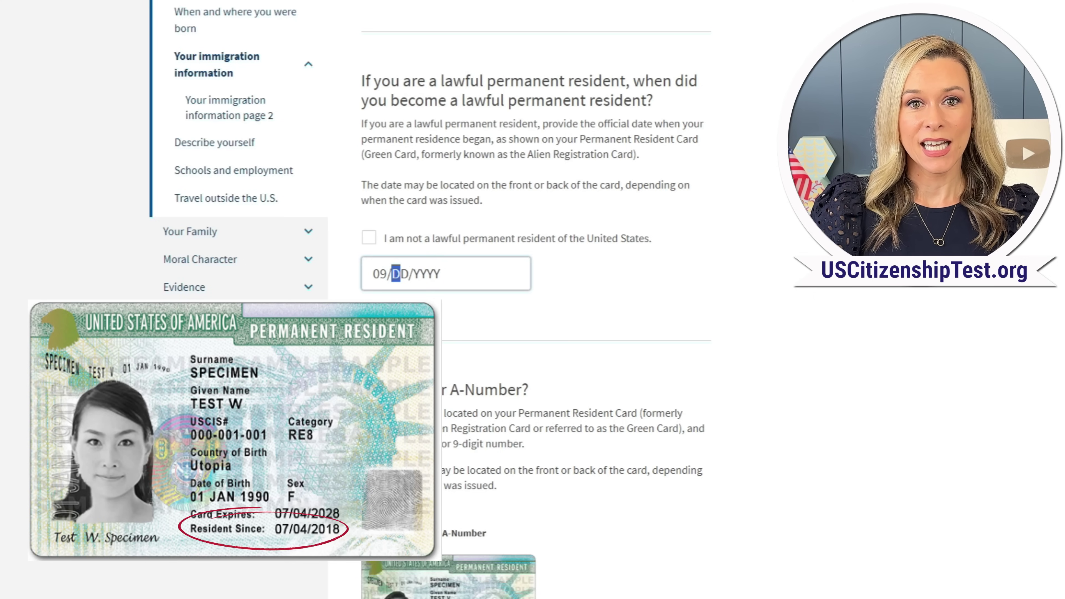
{"action": "type", "text": "01/"}
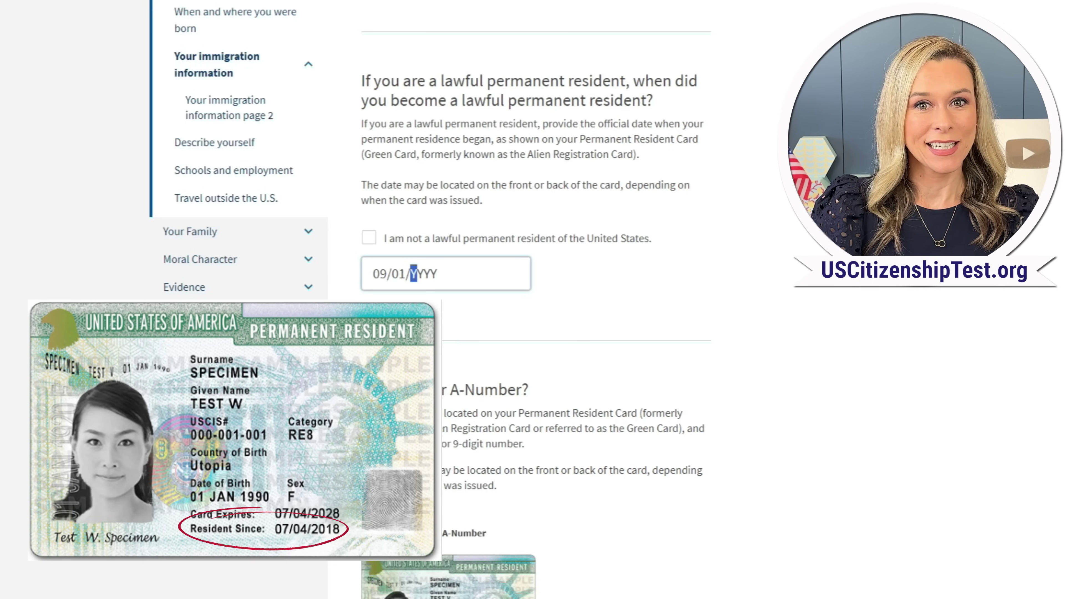
{"action": "type", "text": "20"}
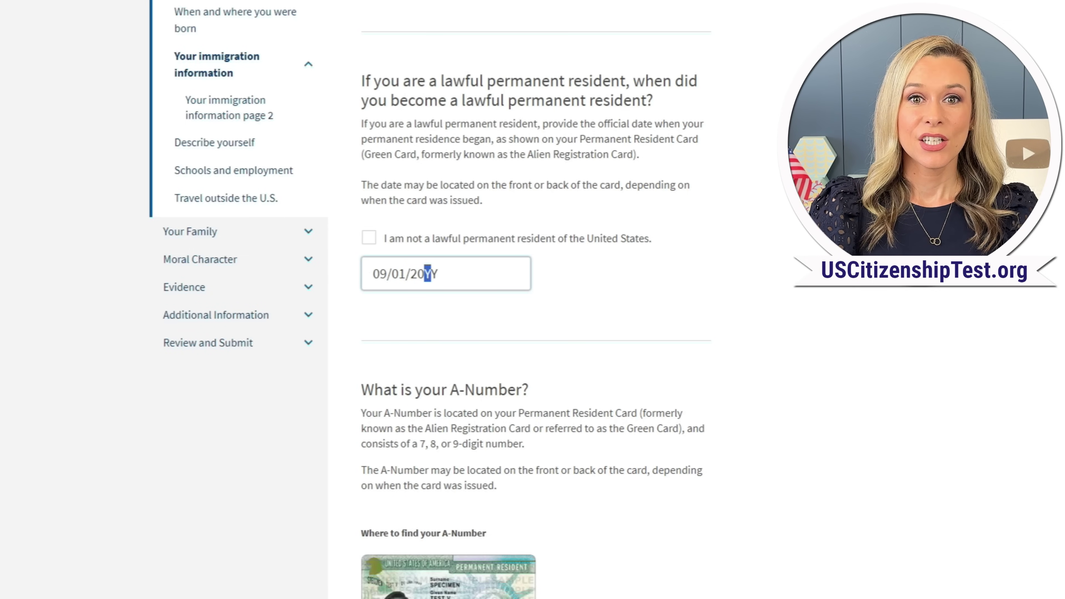
{"action": "type", "text": "21"}
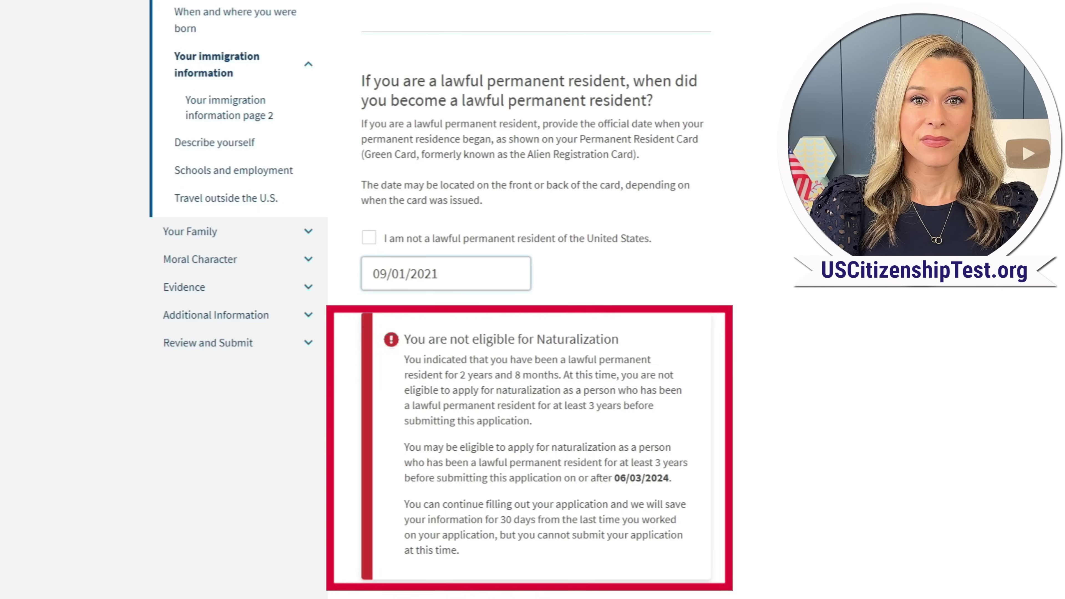
- Correct the permanent resident year to 2020, enter the applicant's A-Number, and continue
{"action": "key", "text": "BackSpace"}
{"action": "type", "text": "0"}
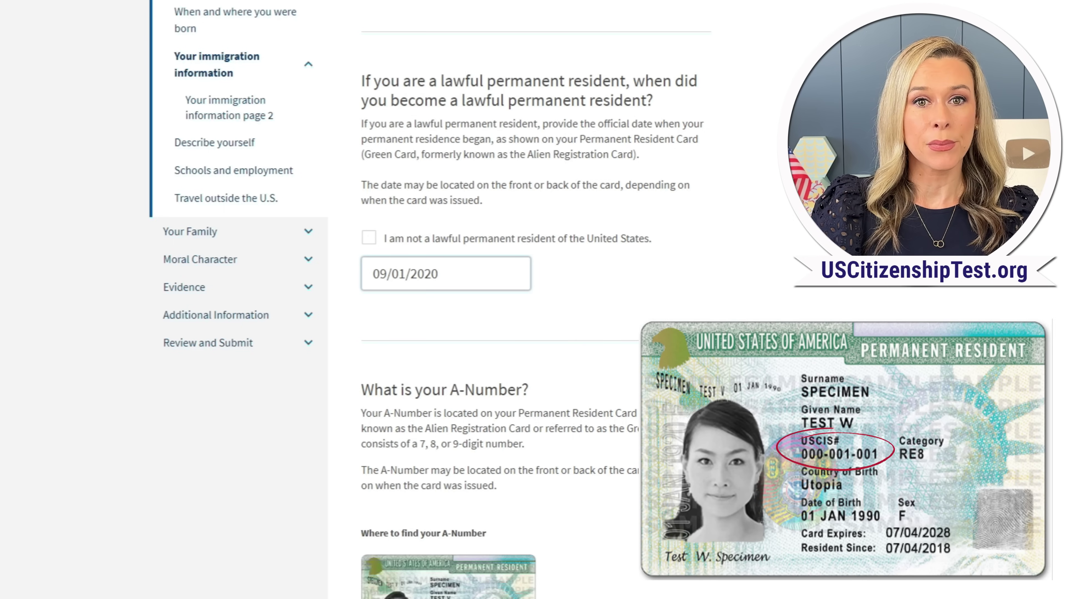
{"action": "key", "text": "Tab"}
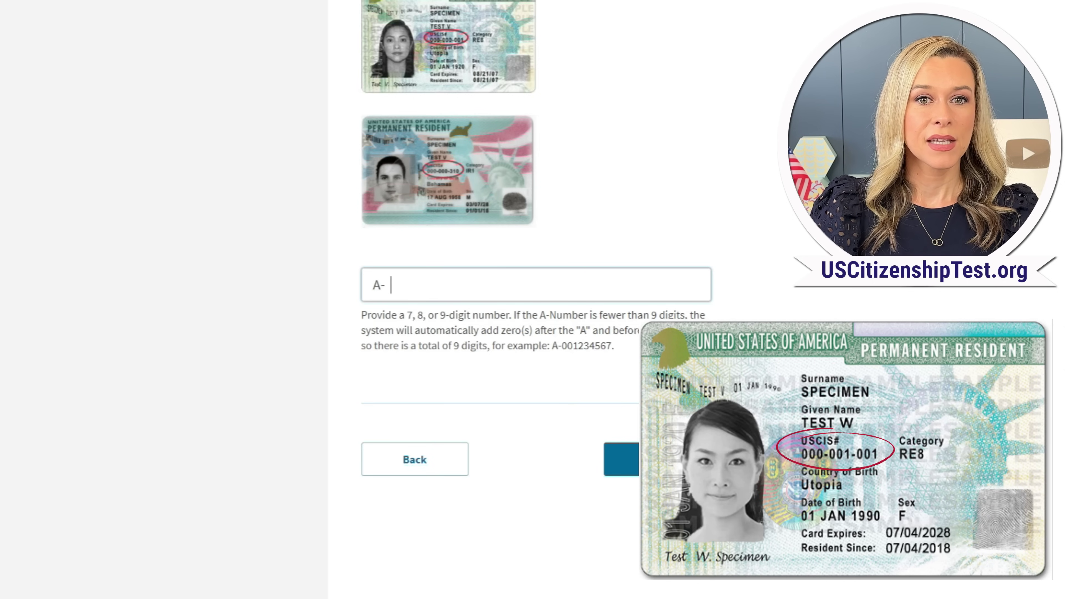
{"action": "type", "text": "001234567"}
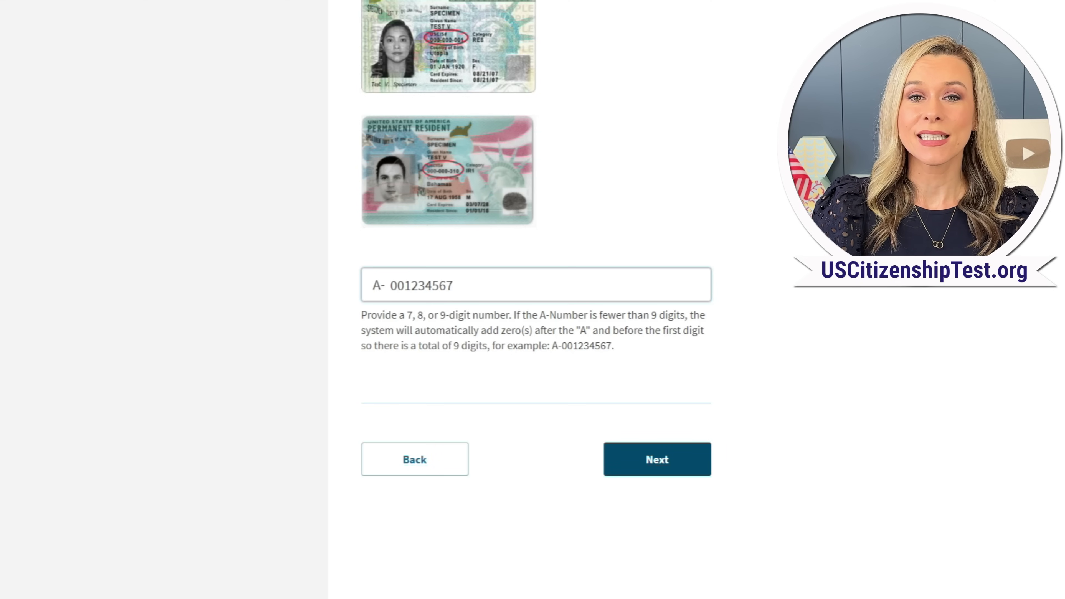
{"action": "key", "text": "Return"}
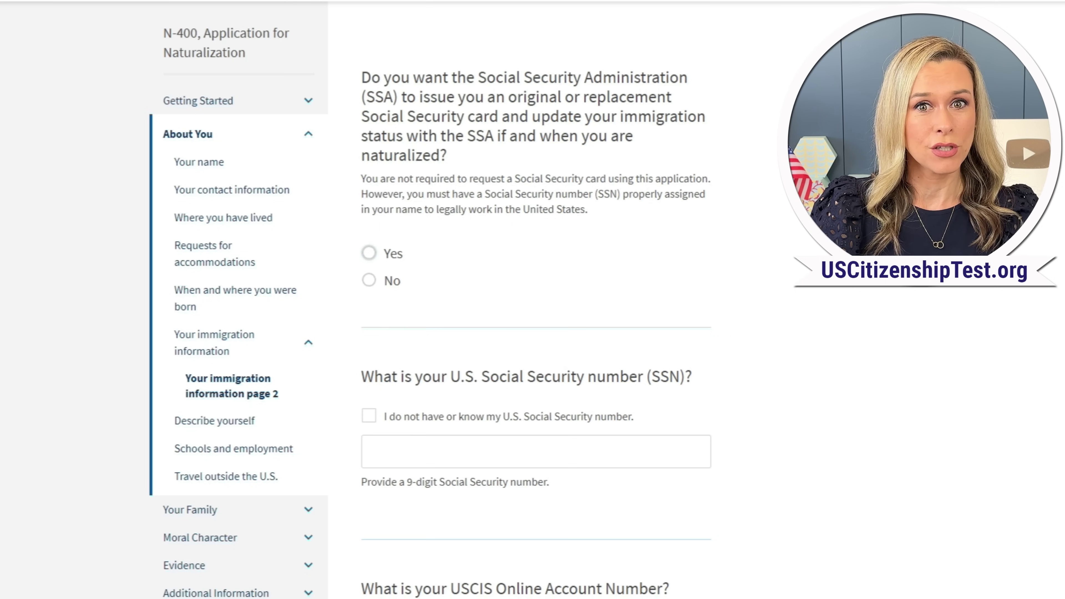
- Request a Social Security card and authorize disclosure of information to the SSA
{"action": "left_click", "coordinate": [369, 253]}
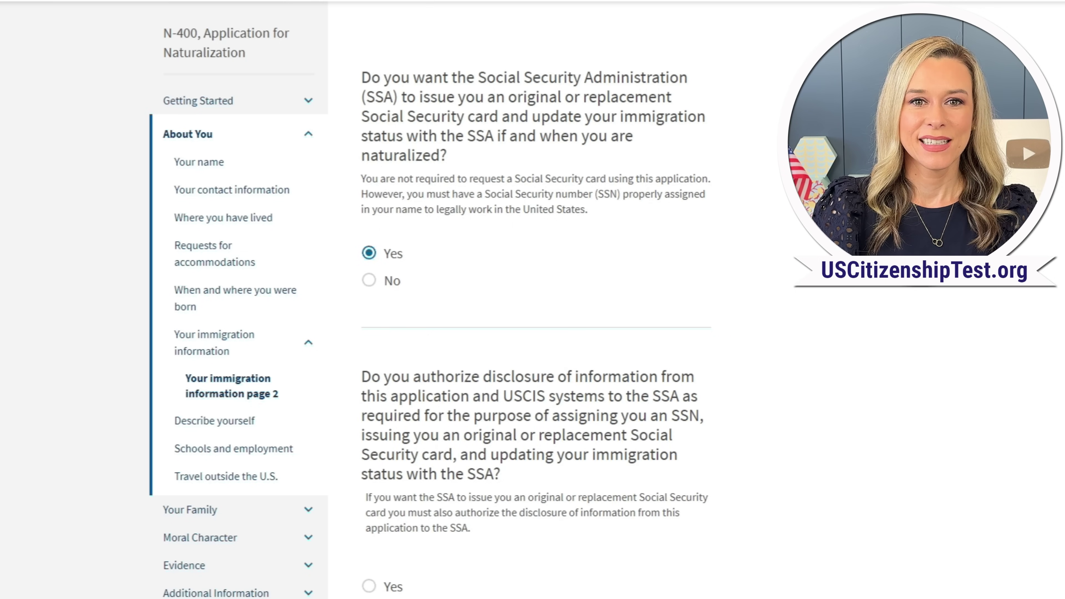
{"action": "scroll", "coordinate": [533, 293], "scroll_direction": "down", "scroll_amount": 5}
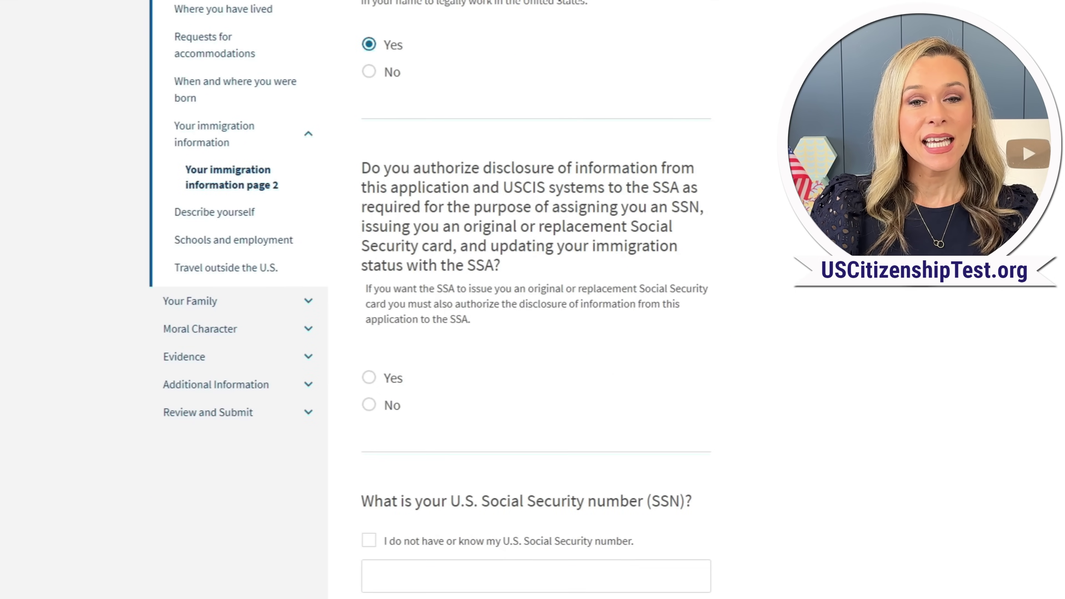
{"action": "scroll", "coordinate": [533, 293], "scroll_direction": "down", "scroll_amount": 2}
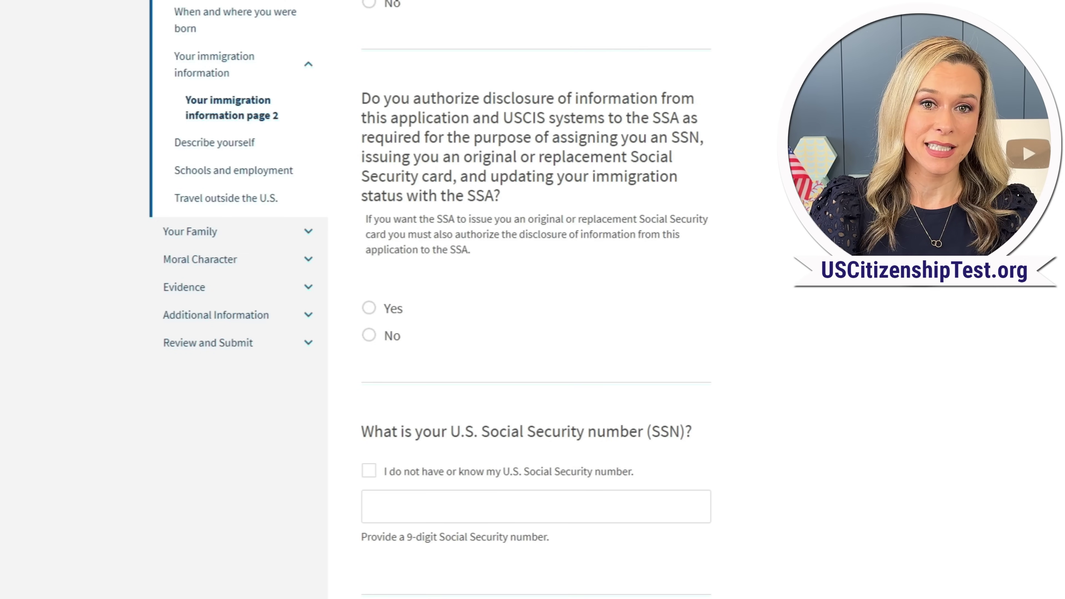
{"action": "left_click", "coordinate": [369, 308]}
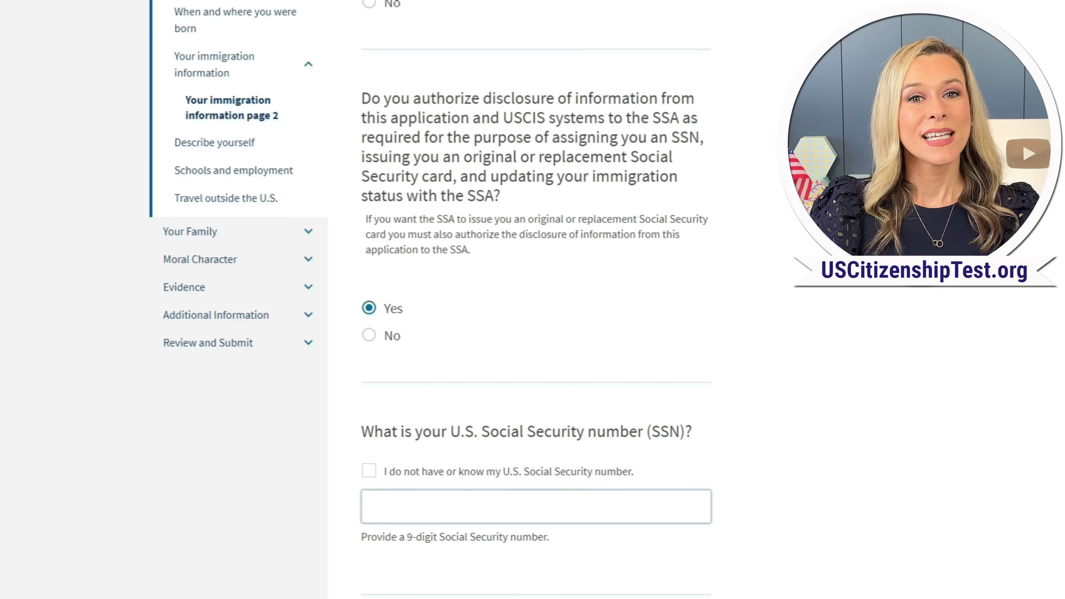
{"action": "scroll", "coordinate": [533, 300], "scroll_direction": "down", "scroll_amount": 5}
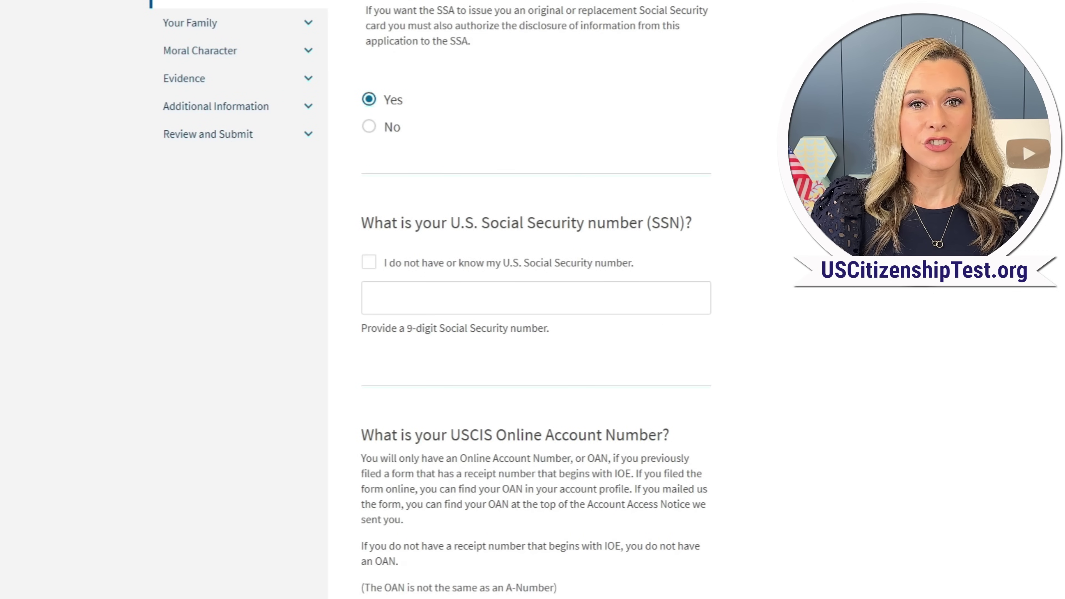
{"action": "scroll", "coordinate": [533, 300], "scroll_direction": "down", "scroll_amount": 2}
- Enter the applicant's Social Security number, declare no USCIS Online Account Number, and continue
{"action": "left_click", "coordinate": [536, 228]}
{"action": "key", "text": "Tab"}
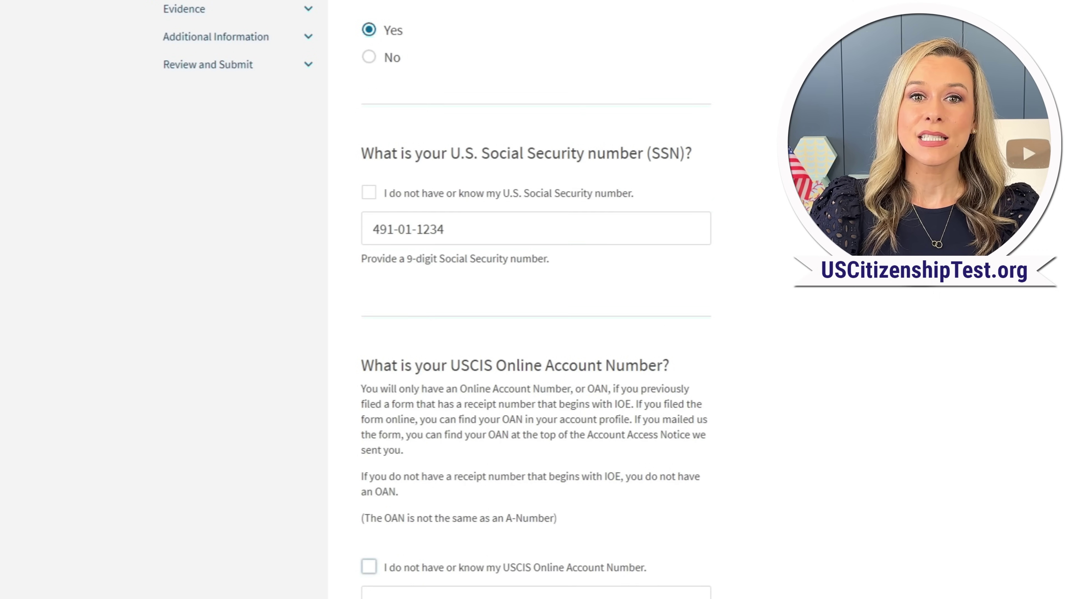
{"action": "scroll", "coordinate": [533, 300], "scroll_direction": "down", "scroll_amount": 4}
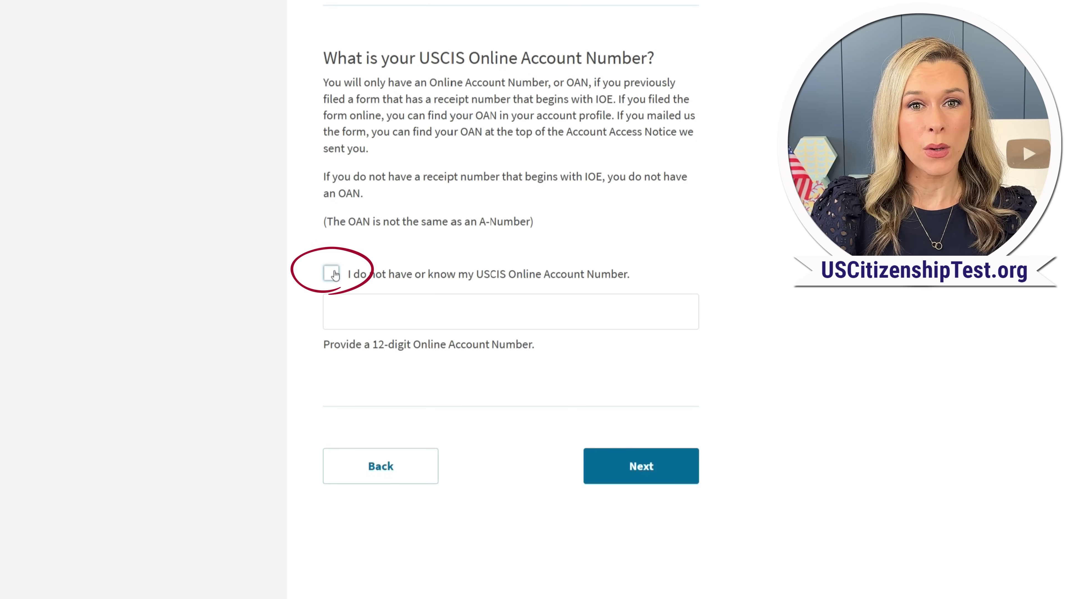
{"action": "left_click", "coordinate": [332, 273]}
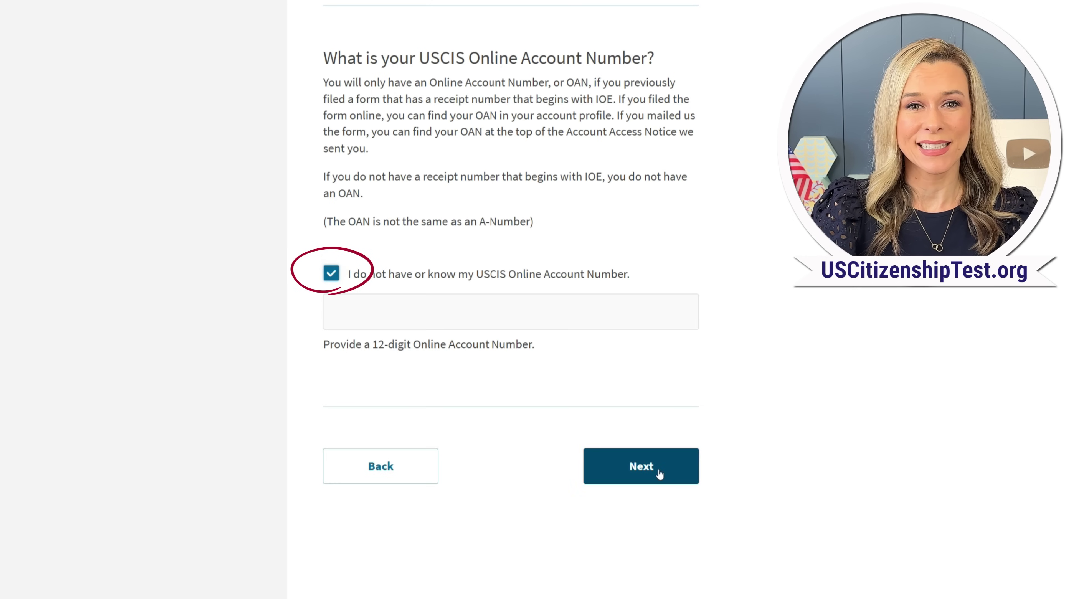
{"action": "left_click", "coordinate": [660, 474]}
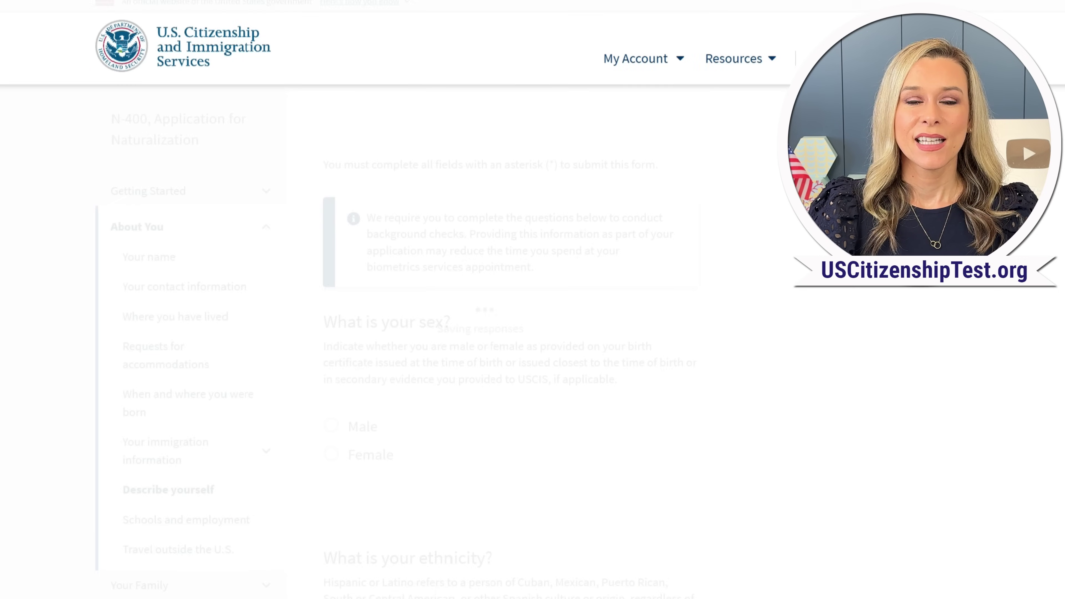
- Mark sex as Female, ethnicity Not Hispanic or Latino, and race White
{"action": "scroll", "coordinate": [511, 299], "scroll_direction": "down", "scroll_amount": 4}
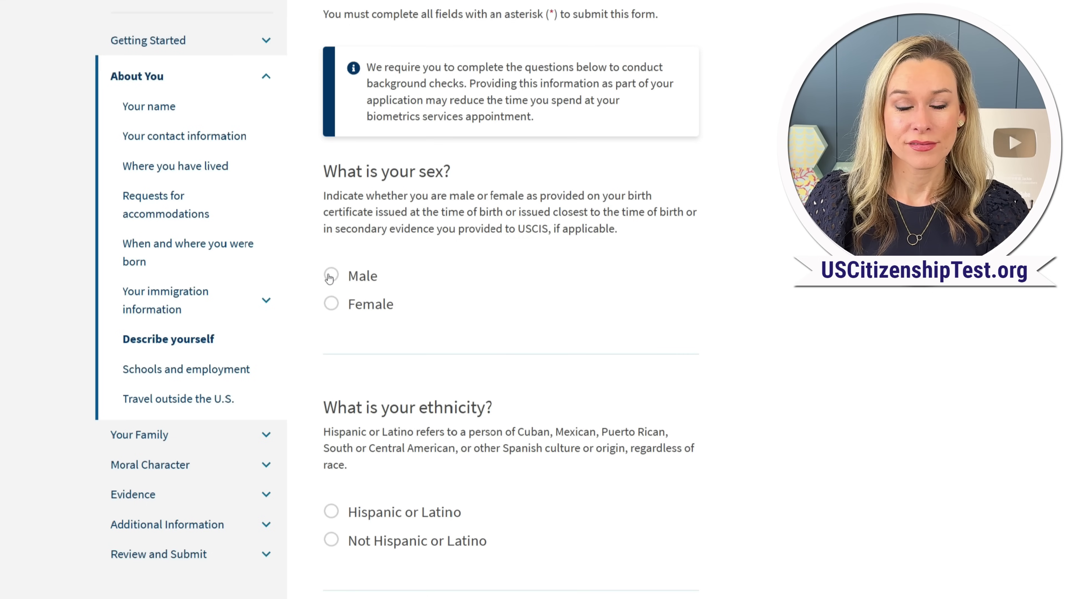
{"action": "left_click", "coordinate": [331, 309]}
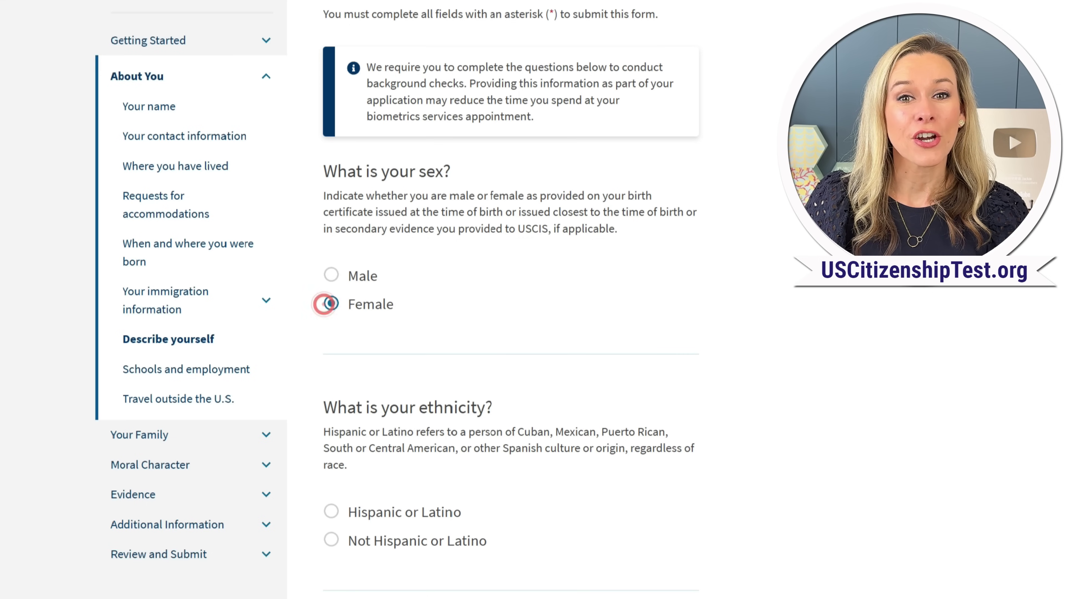
{"action": "scroll", "coordinate": [511, 294], "scroll_direction": "down", "scroll_amount": 8}
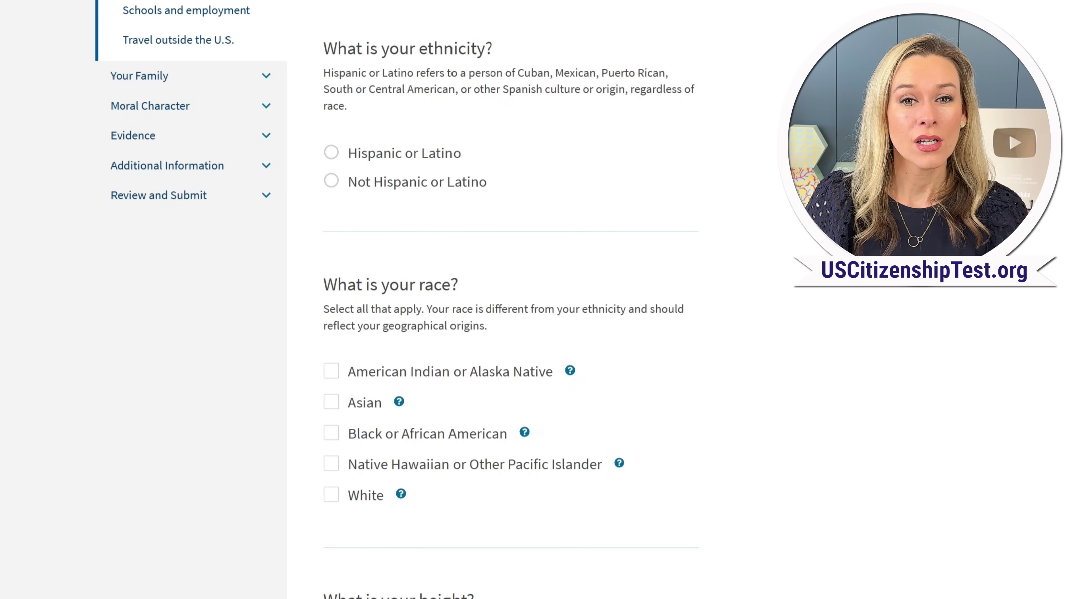
{"action": "left_click", "coordinate": [332, 182]}
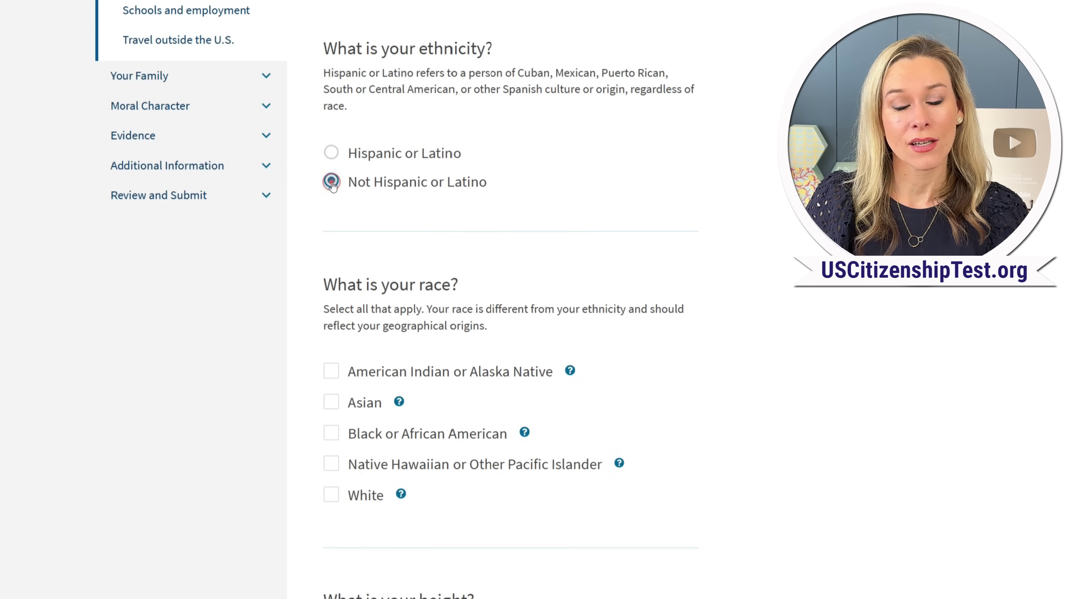
{"action": "scroll", "coordinate": [510, 294], "scroll_direction": "down", "scroll_amount": 6}
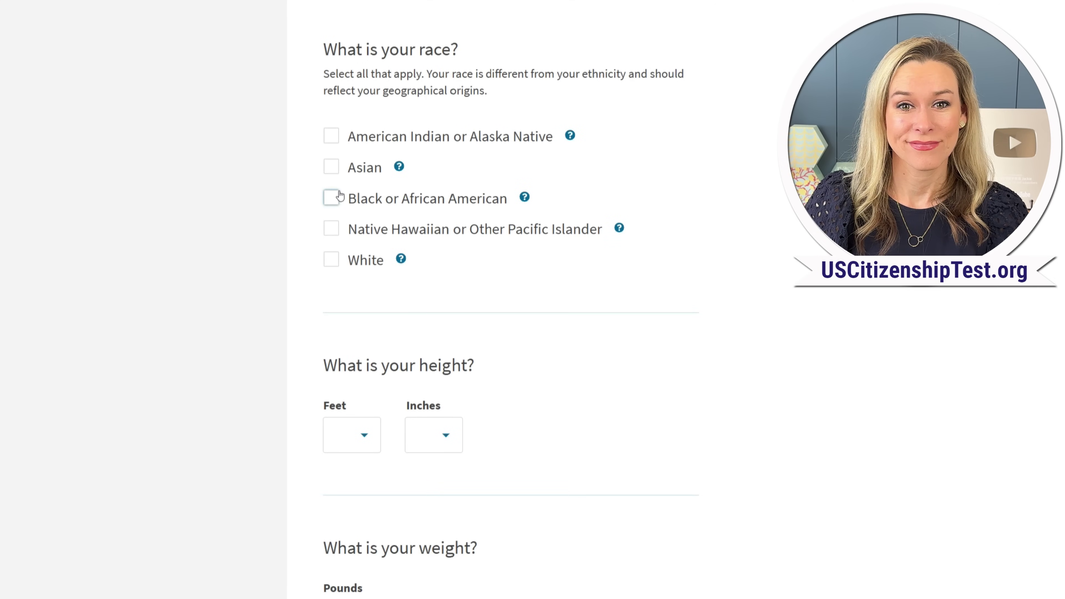
{"action": "left_click", "coordinate": [331, 260]}
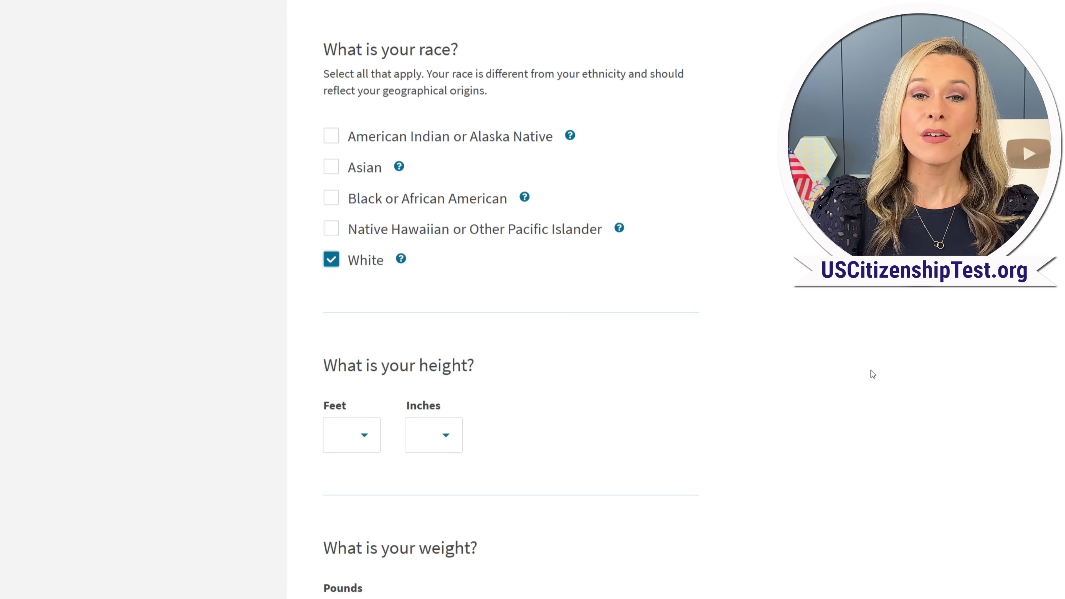
- Enter height as 5 feet 9 inches and weight as 120 pounds
{"action": "scroll", "coordinate": [510, 312], "scroll_direction": "down", "scroll_amount": 2}
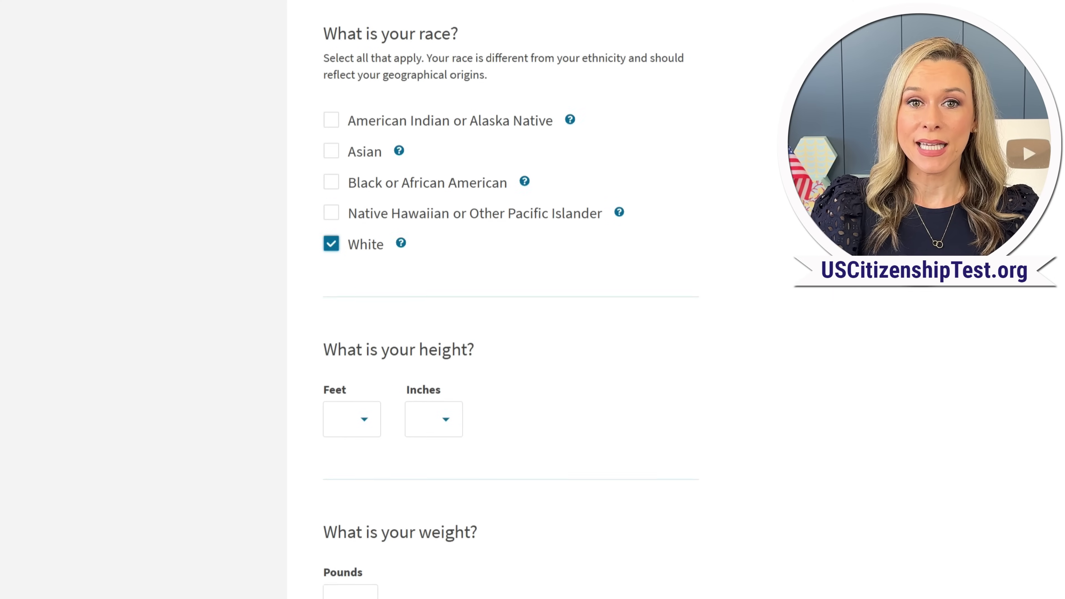
{"action": "scroll", "coordinate": [511, 297], "scroll_direction": "down", "scroll_amount": 3}
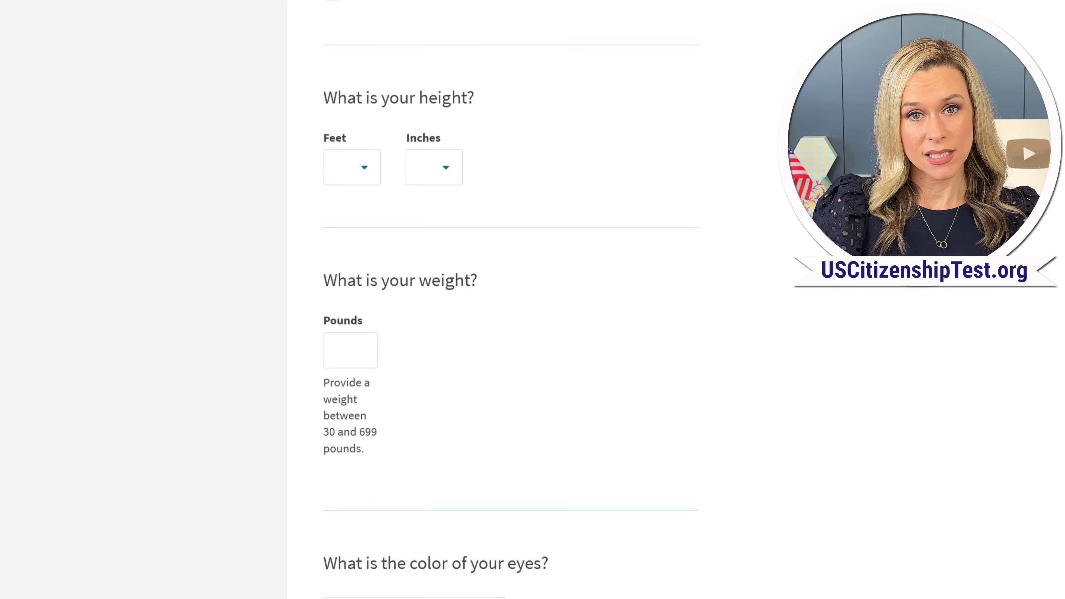
{"action": "left_click", "coordinate": [340, 133]}
{"action": "left_click", "coordinate": [340, 134]}
{"action": "type", "text": "5"}
{"action": "key", "text": "Tab"}
{"action": "type", "text": "9"}
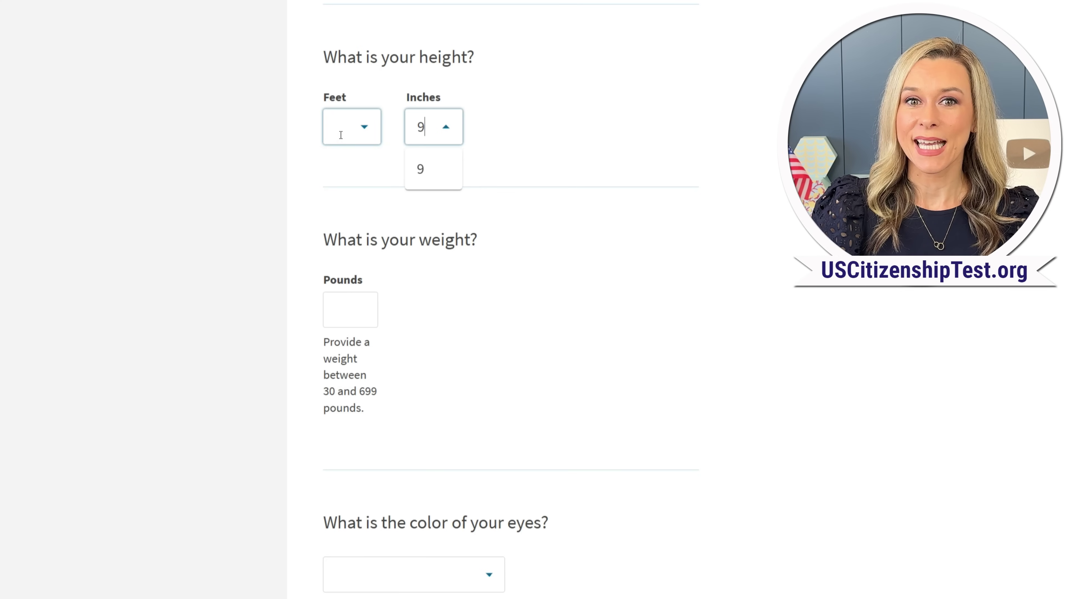
{"action": "key", "text": "Tab"}
{"action": "type", "text": "120"}
{"action": "scroll", "coordinate": [526, 303], "scroll_direction": "down", "scroll_amount": 6}
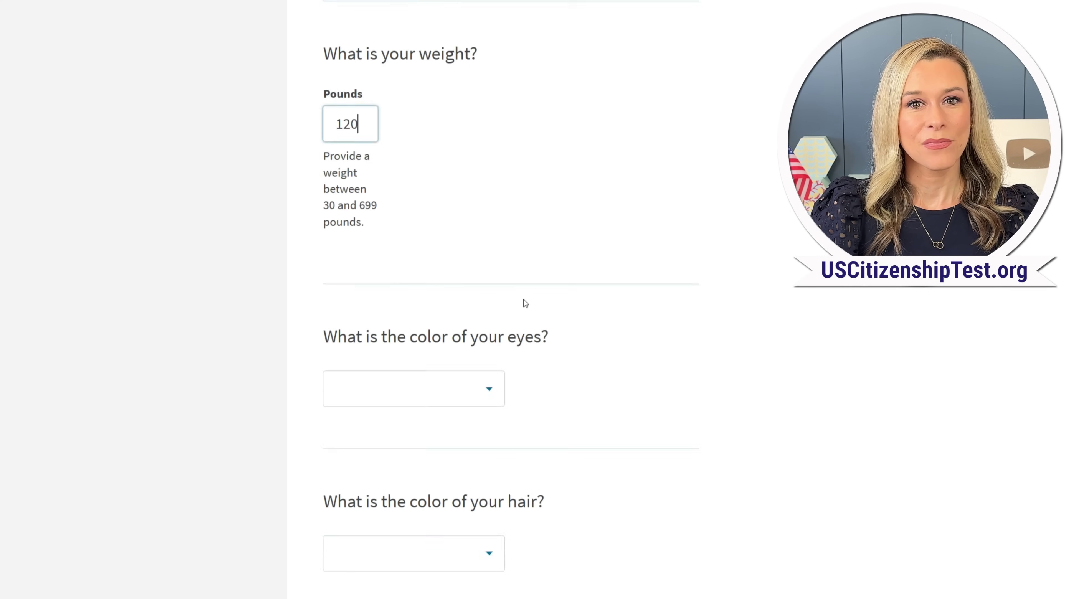
{"action": "scroll", "coordinate": [526, 303], "scroll_direction": "down", "scroll_amount": 5}
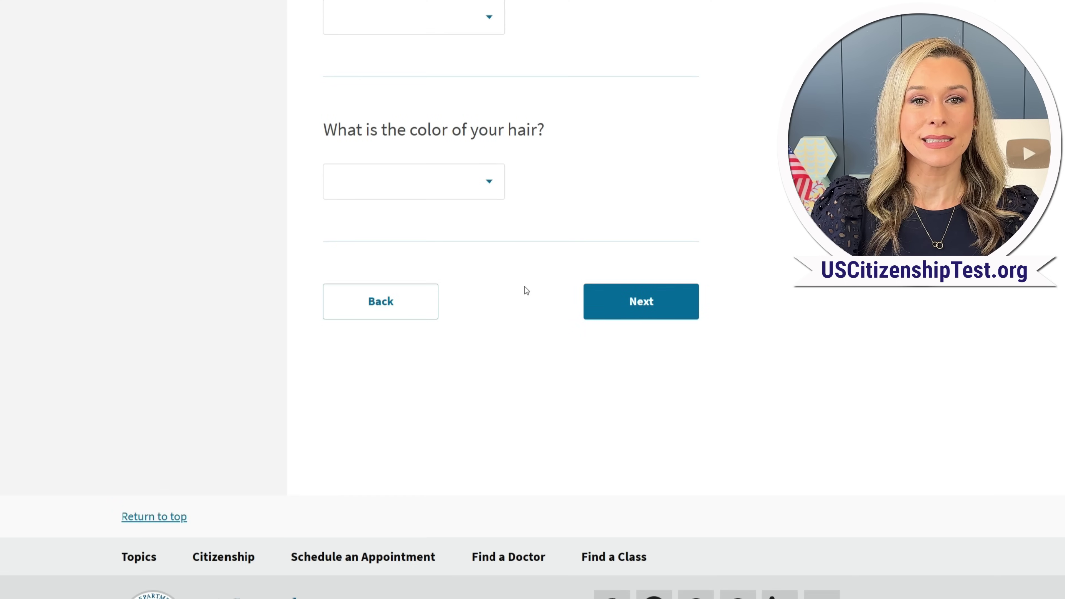
- Choose Blue eyes and Blonde hair, then continue to Schools and employment
{"action": "left_click", "coordinate": [494, 24]}
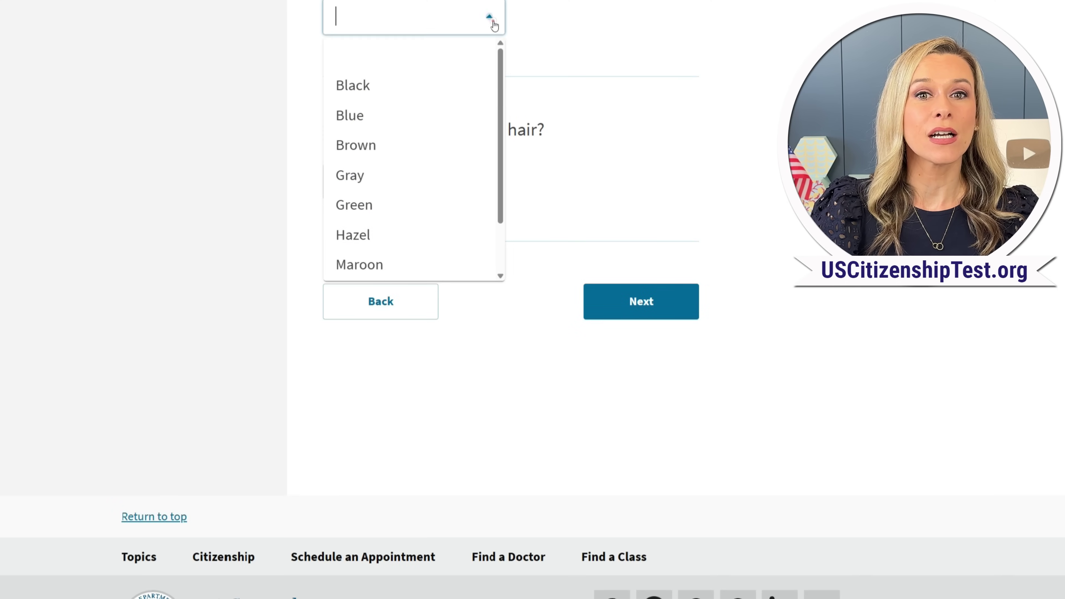
{"action": "left_click", "coordinate": [372, 110]}
{"action": "left_click", "coordinate": [492, 183]}
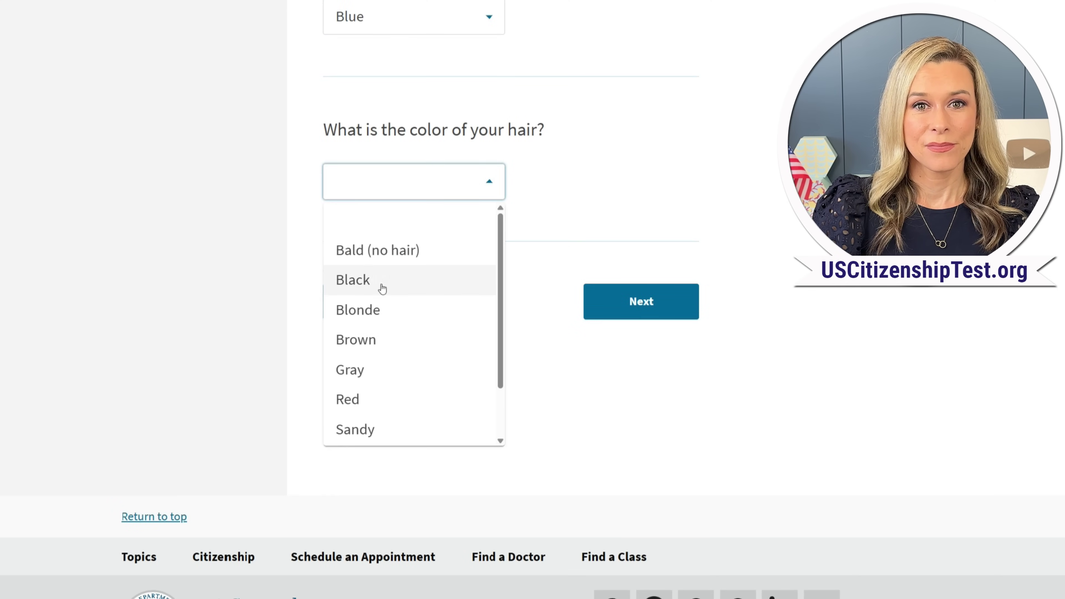
{"action": "left_click", "coordinate": [371, 309]}
{"action": "left_click", "coordinate": [645, 310]}
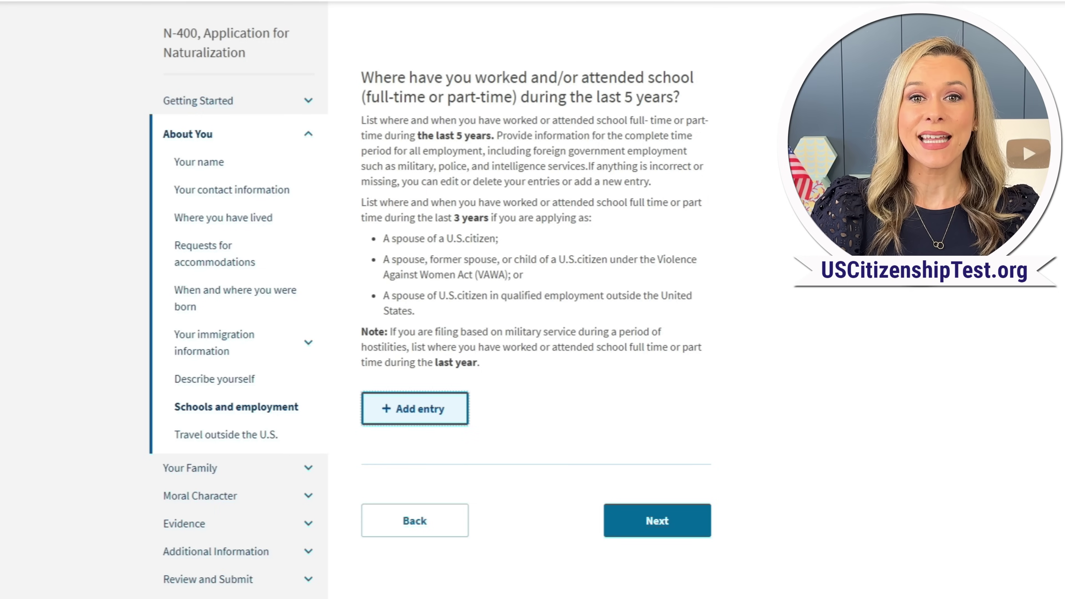
{"action": "left_click", "coordinate": [415, 408]}
- Add an employer entry named Digital Diagnostics
{"action": "scroll", "coordinate": [533, 293], "scroll_direction": "down", "scroll_amount": 3}
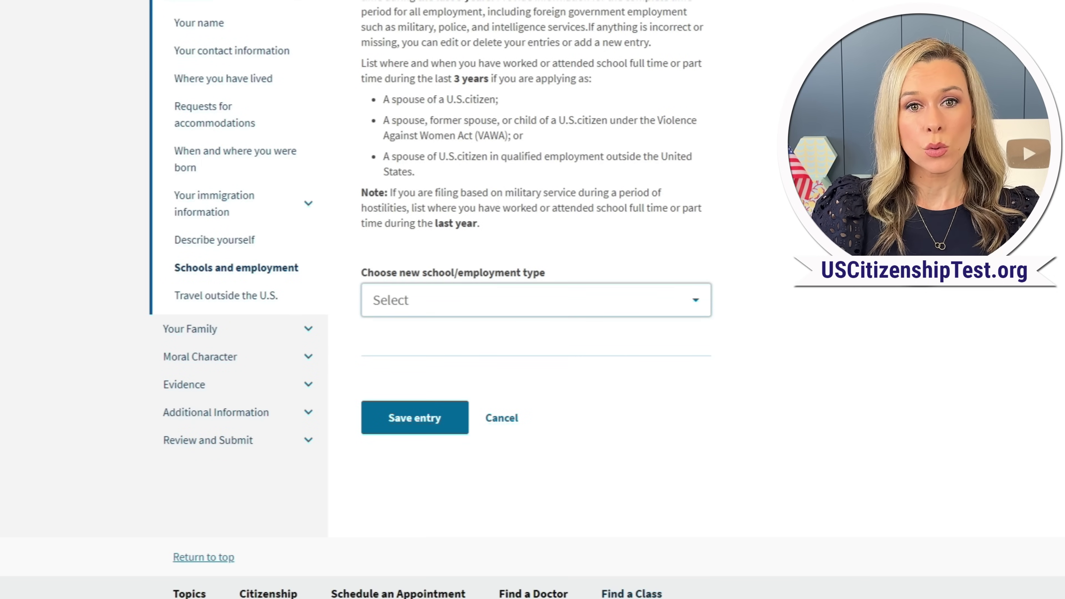
{"action": "left_click", "coordinate": [696, 300]}
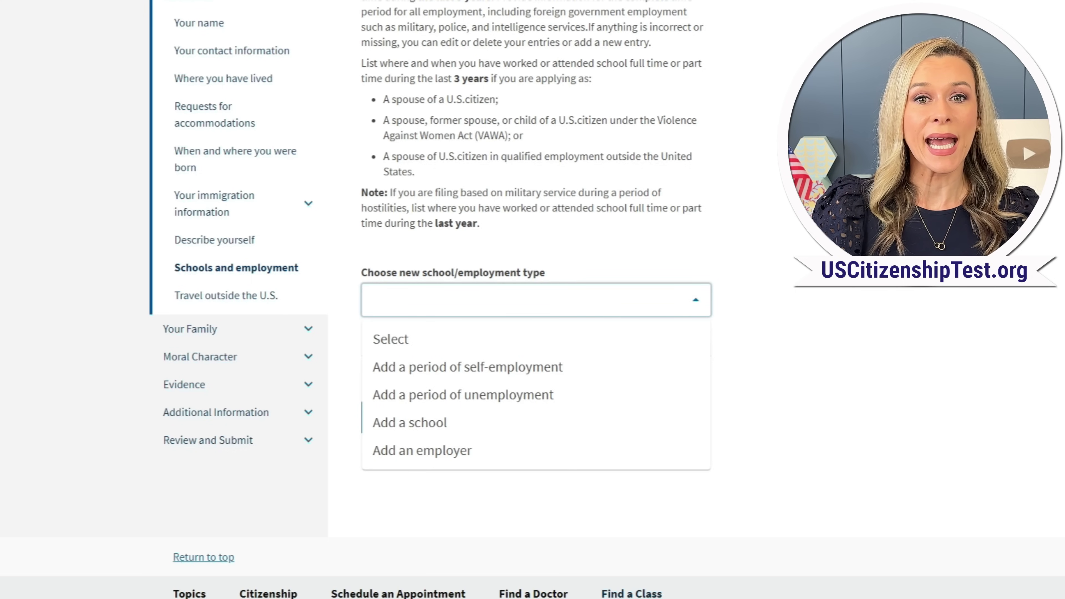
{"action": "key", "text": "Down"}
{"action": "key", "text": "Down"}
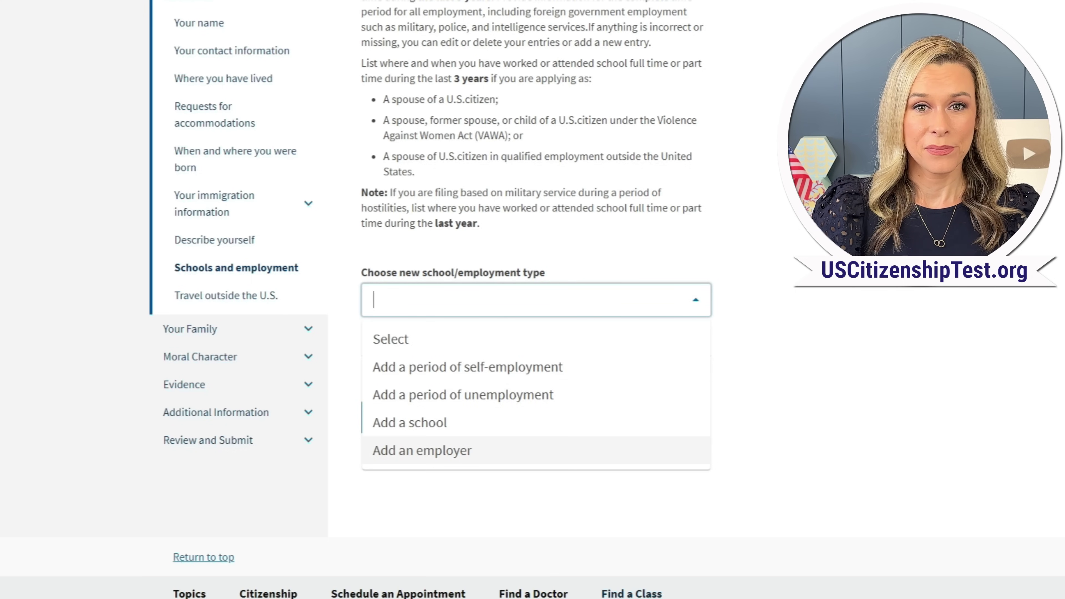
{"action": "key", "text": "Return"}
{"action": "type", "text": "D"}
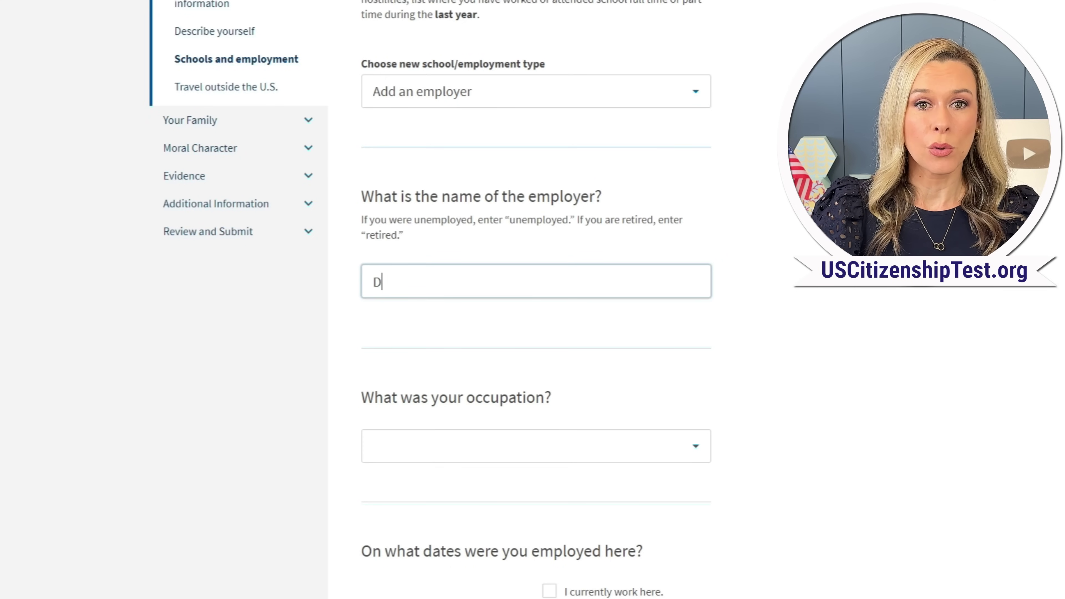
{"action": "type", "text": "igital Dia"}
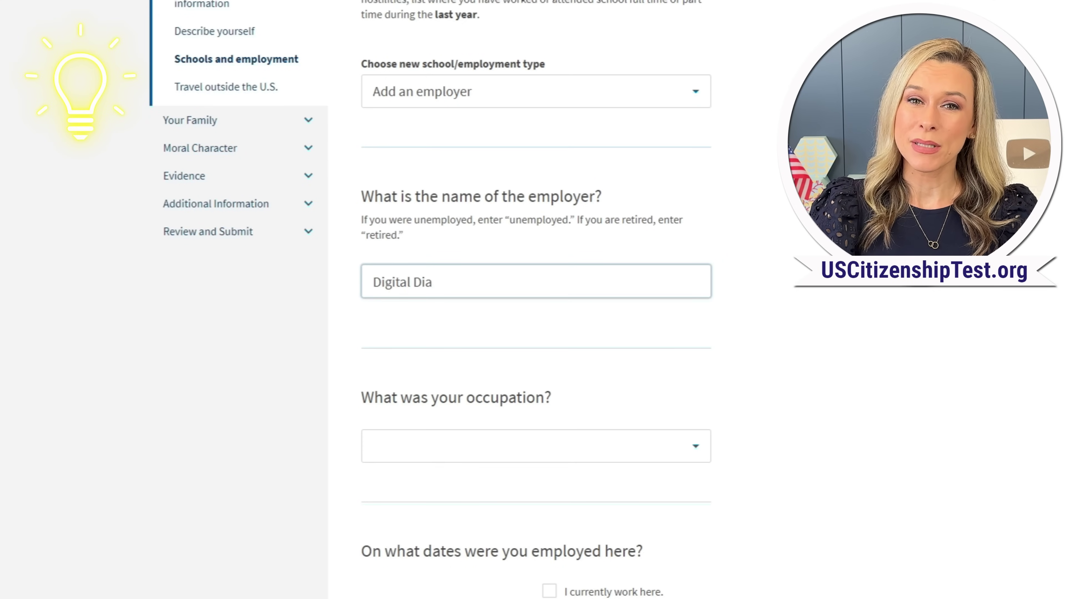
{"action": "type", "text": "gnostics"}
{"action": "key", "text": "Tab"}
- Set occupation to Not Reported/Unknown/Invalid, start date 01/01/2020, and mark it as the current job
{"action": "scroll", "coordinate": [536, 294], "scroll_direction": "down", "scroll_amount": 3}
{"action": "scroll", "coordinate": [697, 168], "scroll_direction": "down", "scroll_amount": 3}
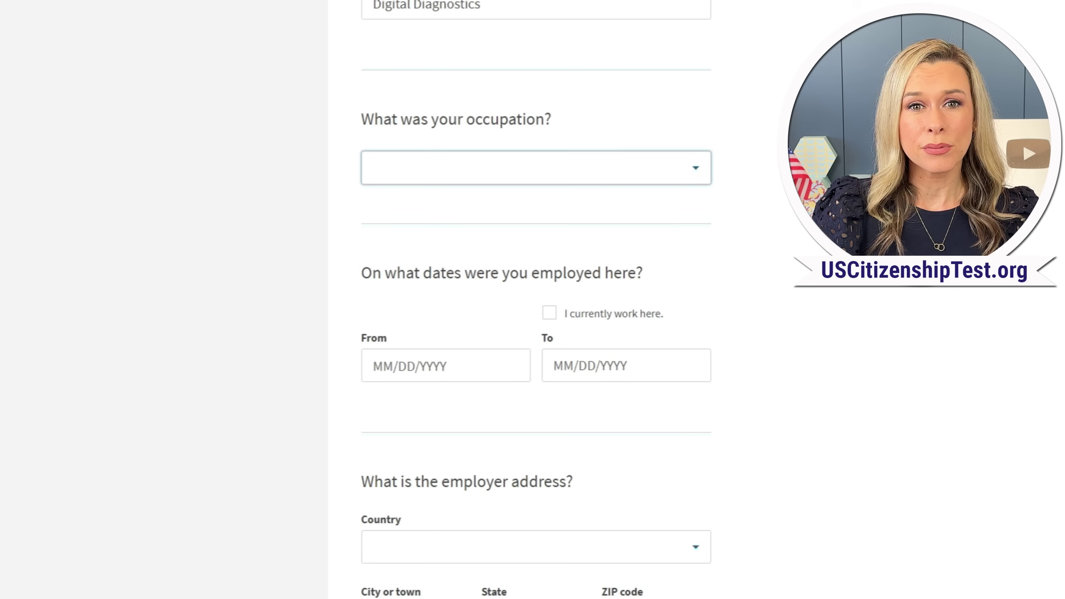
{"action": "left_click", "coordinate": [696, 167]}
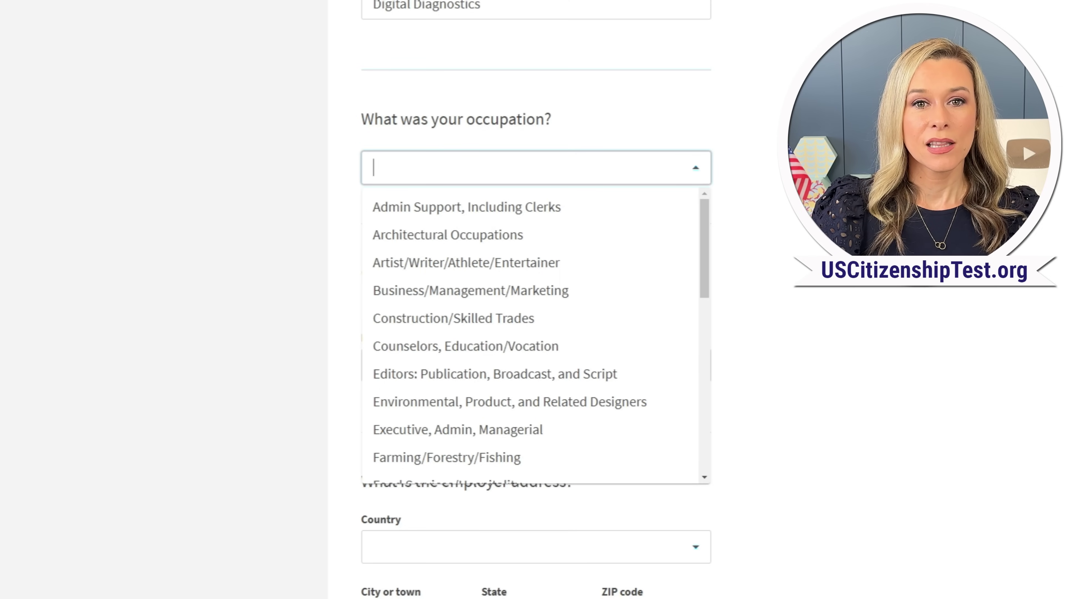
{"action": "scroll", "coordinate": [536, 336], "scroll_direction": "down", "scroll_amount": 5}
{"action": "scroll", "coordinate": [536, 335], "scroll_direction": "down", "scroll_amount": 6}
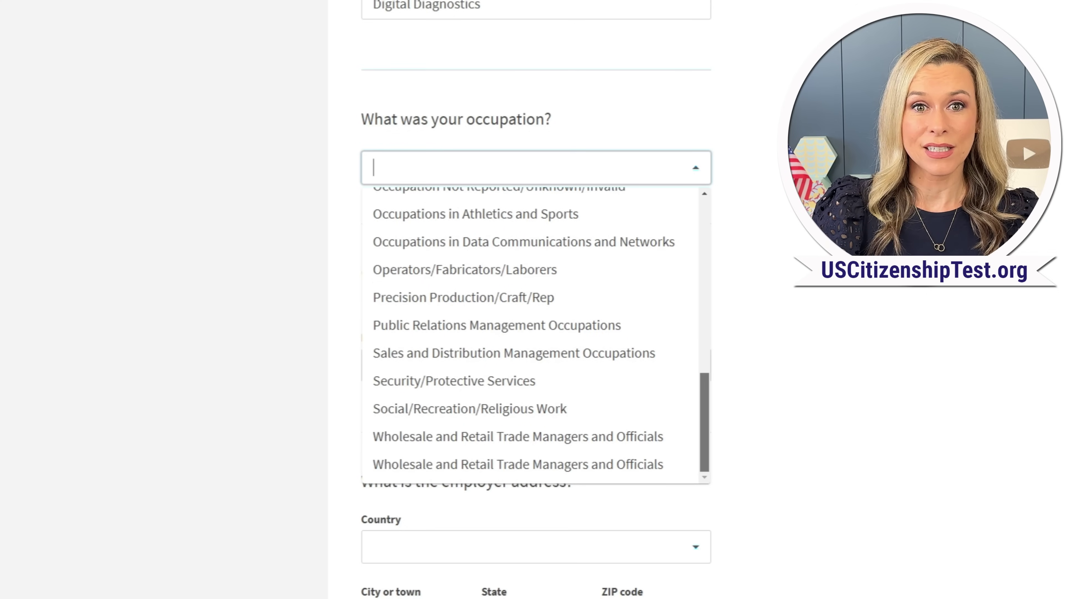
{"action": "scroll", "coordinate": [536, 336], "scroll_direction": "up", "scroll_amount": 4}
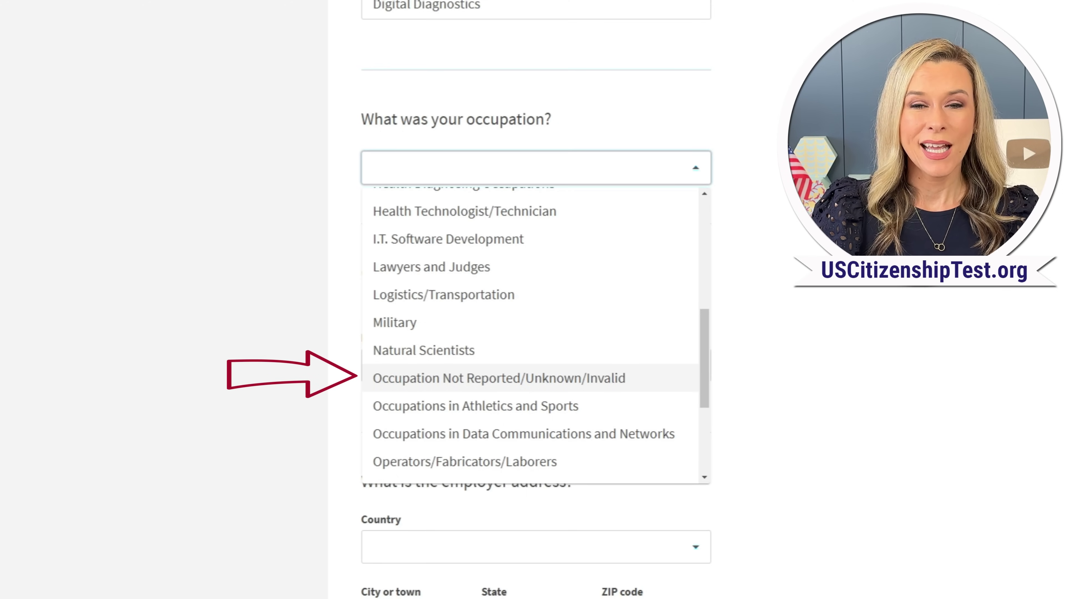
{"action": "left_click", "coordinate": [462, 377]}
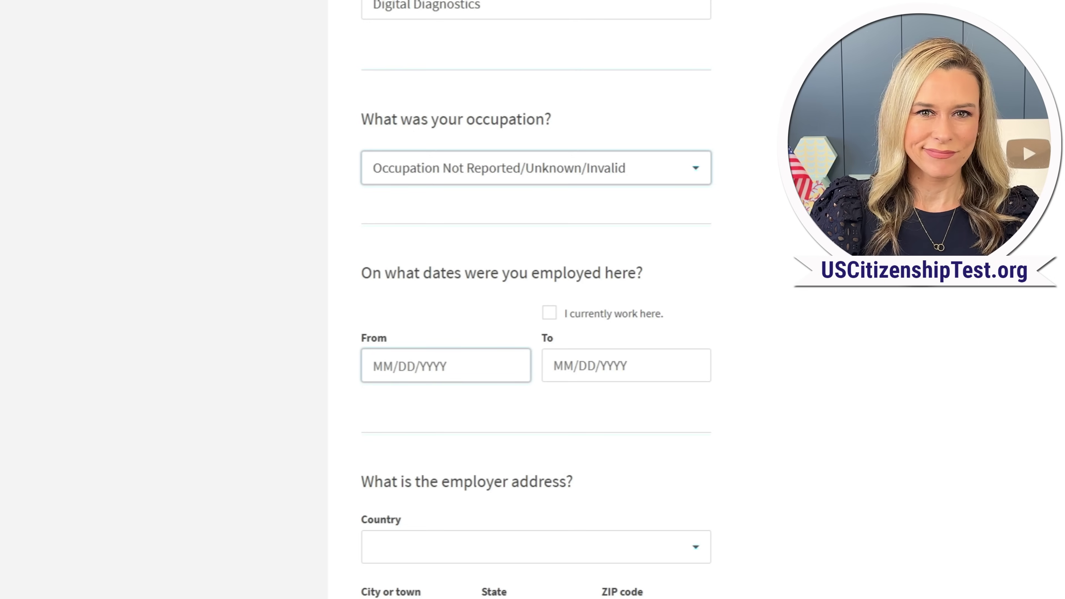
{"action": "left_click", "coordinate": [383, 366]}
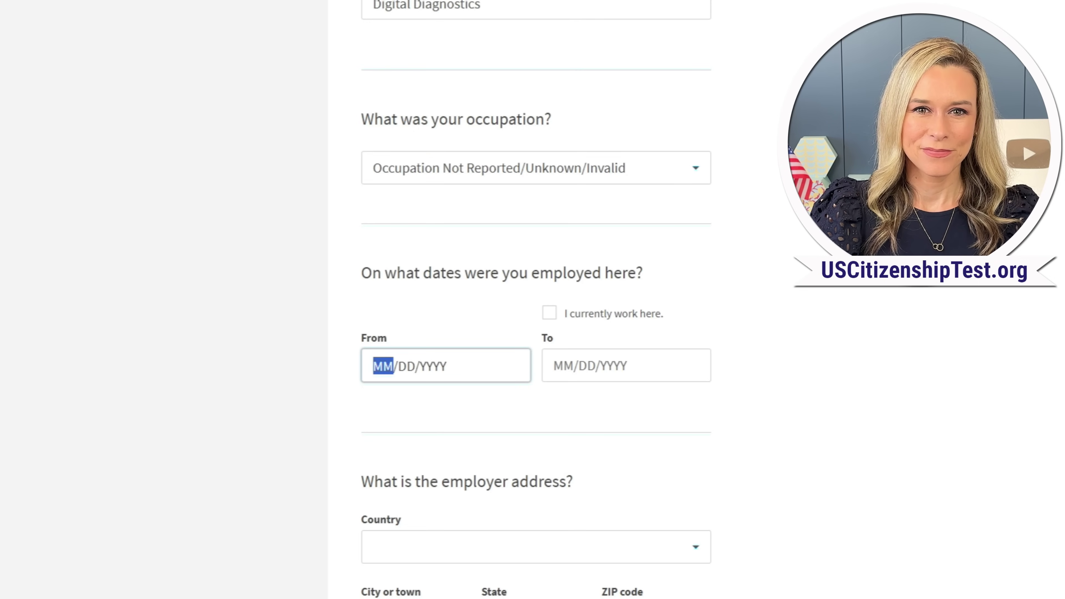
{"action": "type", "text": "01/01/"}
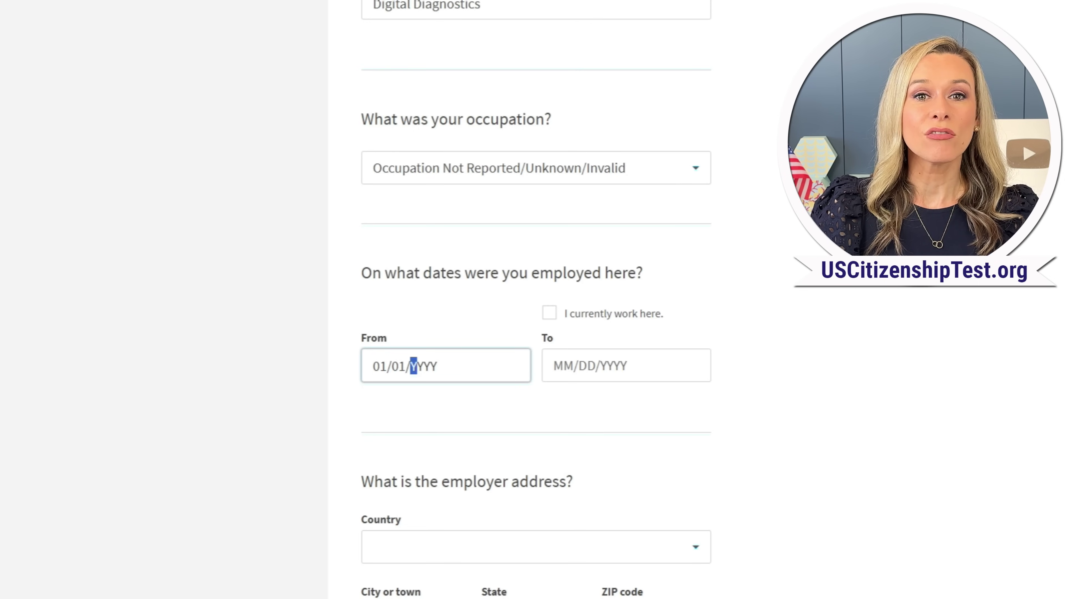
{"action": "type", "text": "2020"}
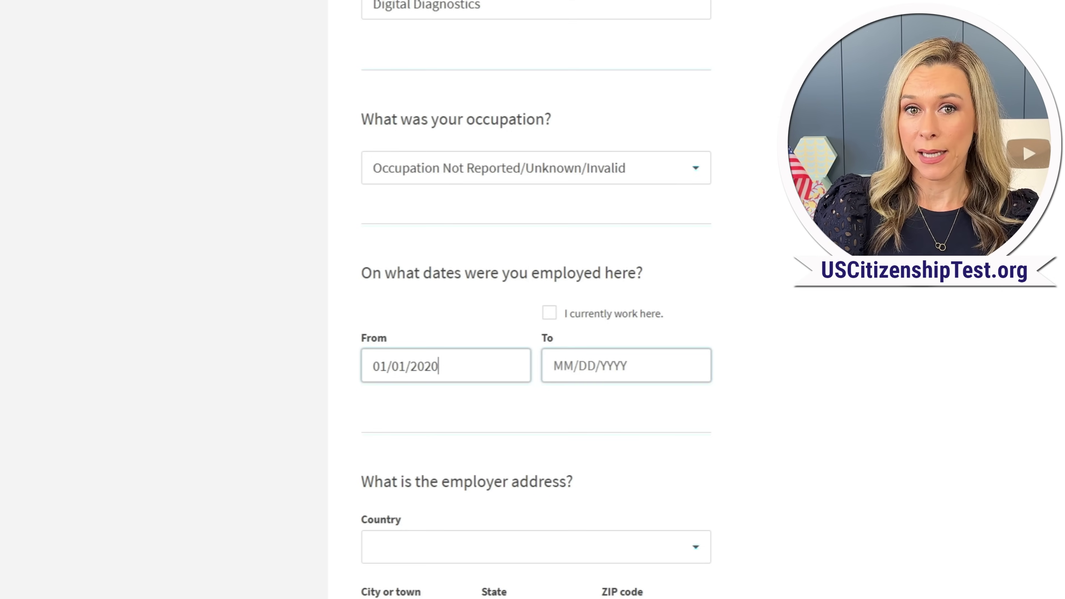
{"action": "left_click", "coordinate": [550, 313]}
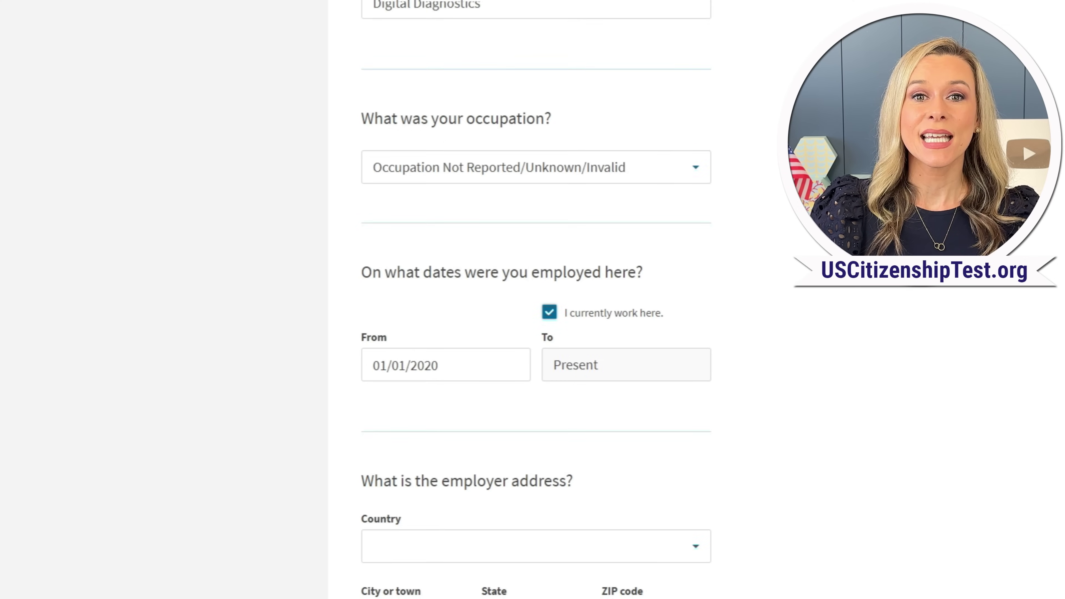
- Set the employer's location to United States, city Fresno, state California
{"action": "scroll", "coordinate": [536, 293], "scroll_direction": "down", "scroll_amount": 3}
{"action": "scroll", "coordinate": [536, 294], "scroll_direction": "down", "scroll_amount": 2}
{"action": "left_click", "coordinate": [536, 407]}
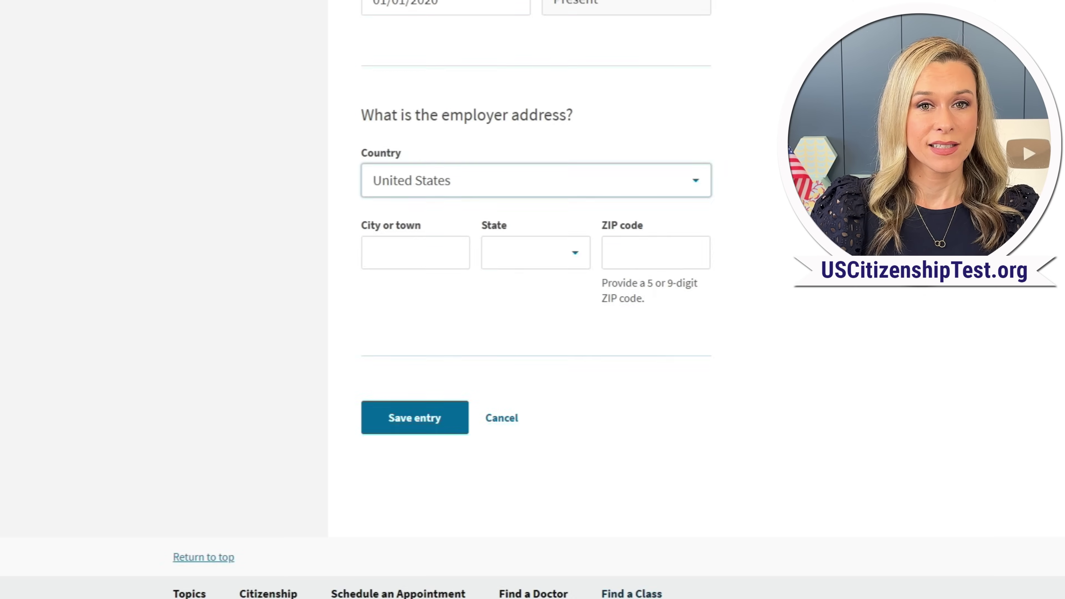
{"action": "scroll", "coordinate": [536, 293], "scroll_direction": "down", "scroll_amount": 1}
{"action": "key", "text": "Tab"}
{"action": "type", "text": "Fresno"}
{"action": "key", "text": "Tab"}
{"action": "type", "text": "c"}
{"action": "key", "text": "Tab"}
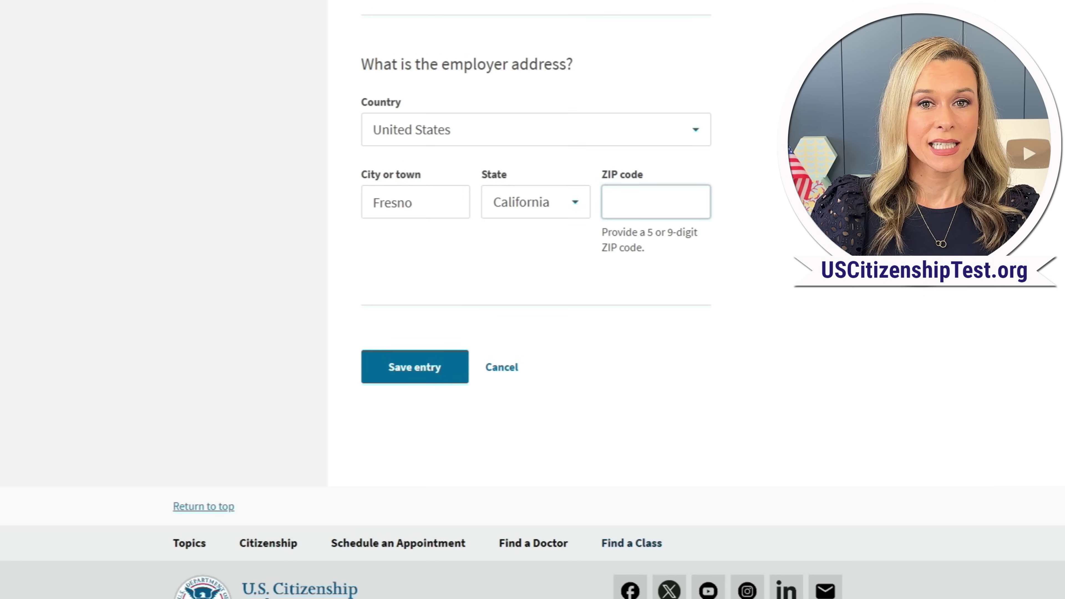
- Enter ZIP code 93720 and save the Digital Diagnostics employer entry
{"action": "type", "text": "93720"}
{"action": "left_click", "coordinate": [415, 367]}
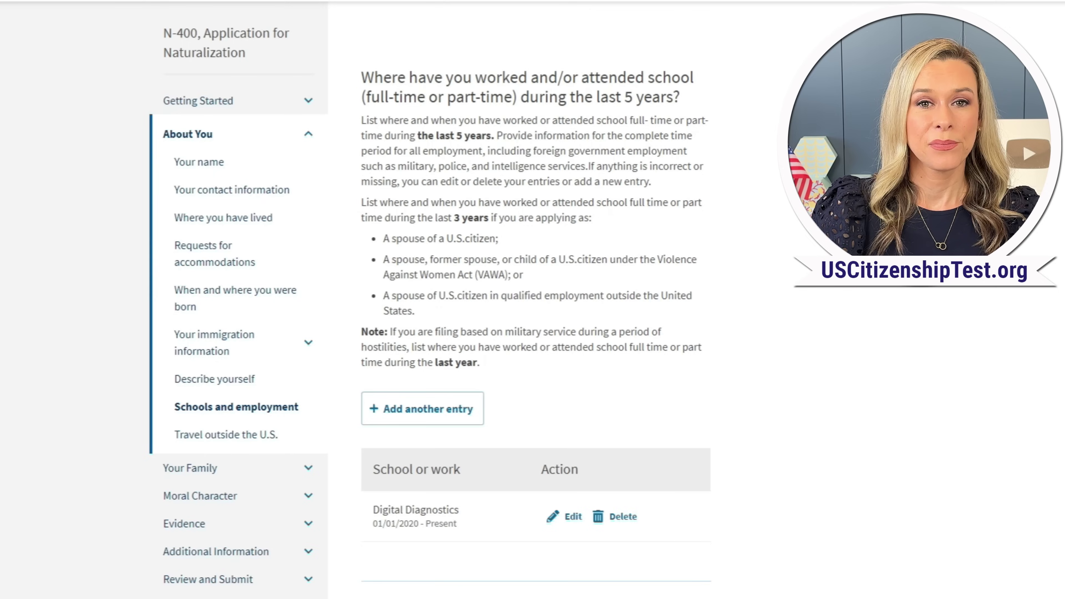
{"action": "scroll", "coordinate": [533, 299], "scroll_direction": "down", "scroll_amount": 1}
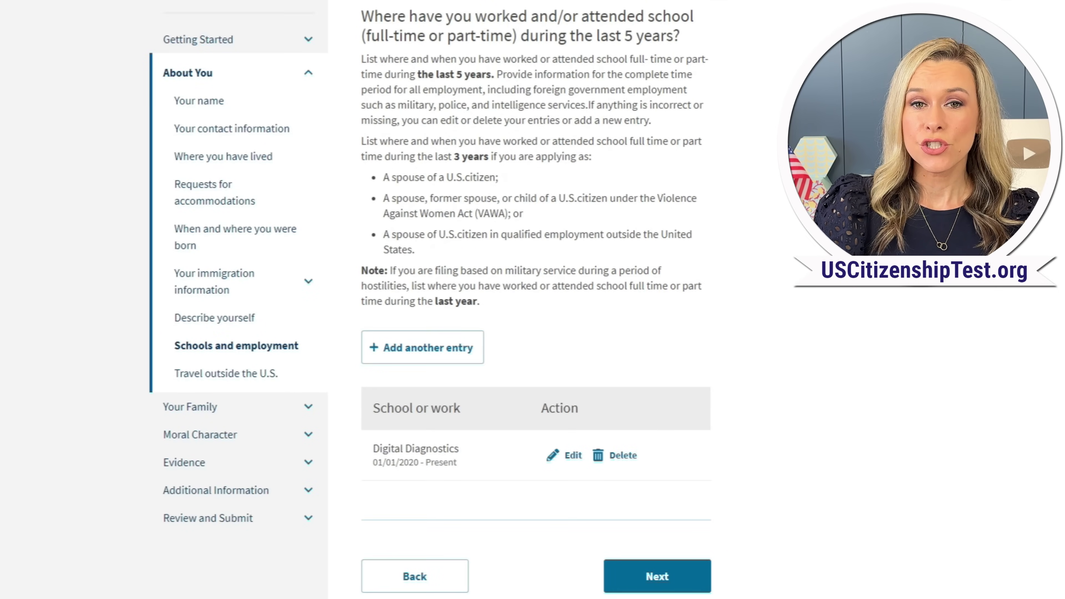
{"action": "scroll", "coordinate": [532, 300], "scroll_direction": "down", "scroll_amount": 2}
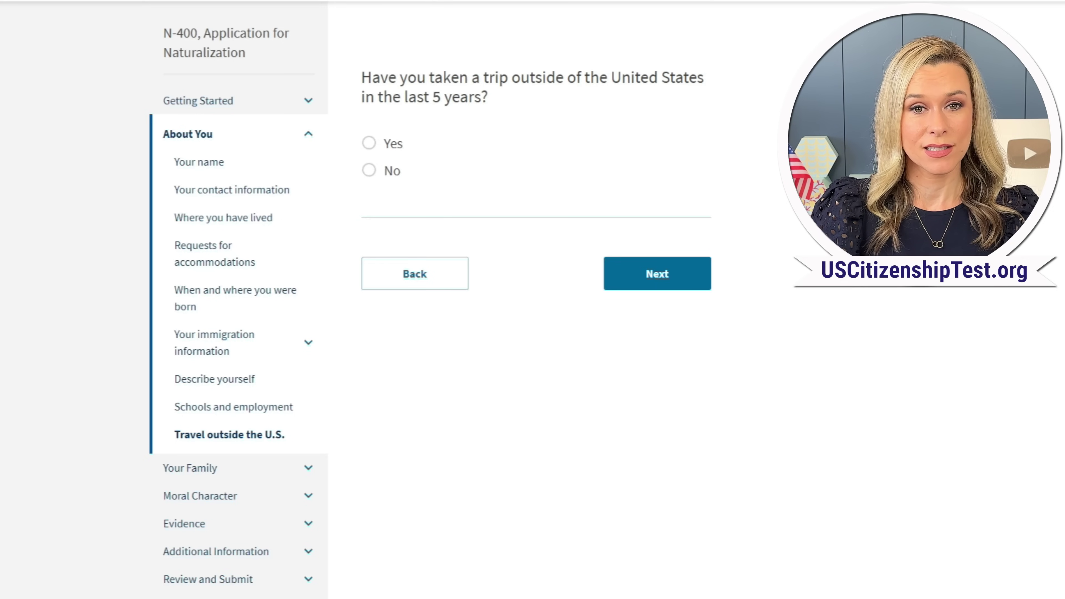
- Select Yes for having traveled outside the U.S. in the last 5 years
{"action": "left_click", "coordinate": [368, 143]}
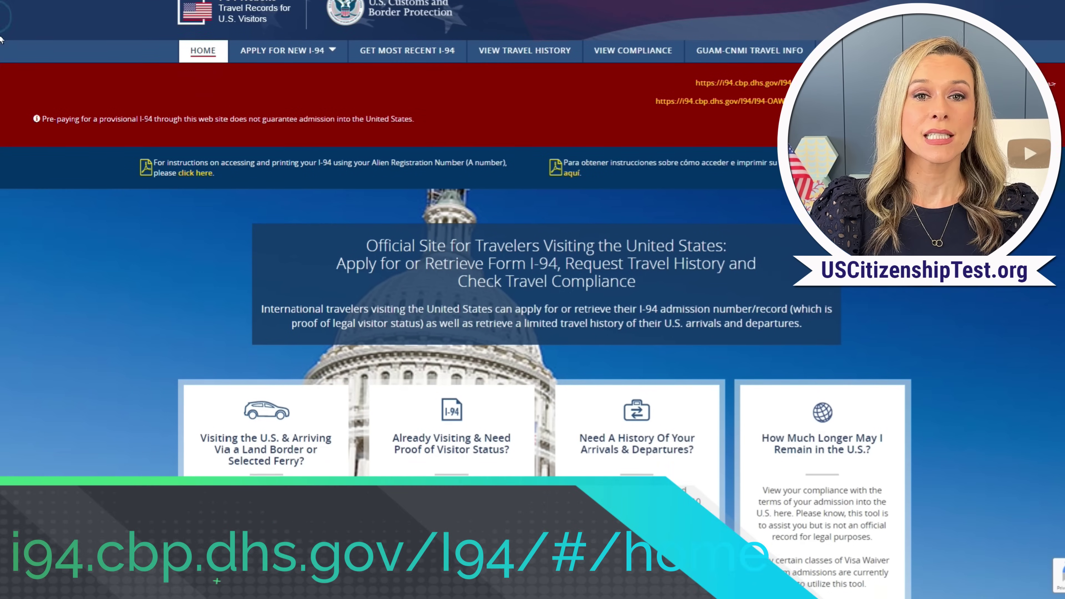
- Open View Travel History on the CBP I-94 site and accept the terms of use
{"action": "scroll", "coordinate": [2, 53], "scroll_direction": "down", "scroll_amount": 4}
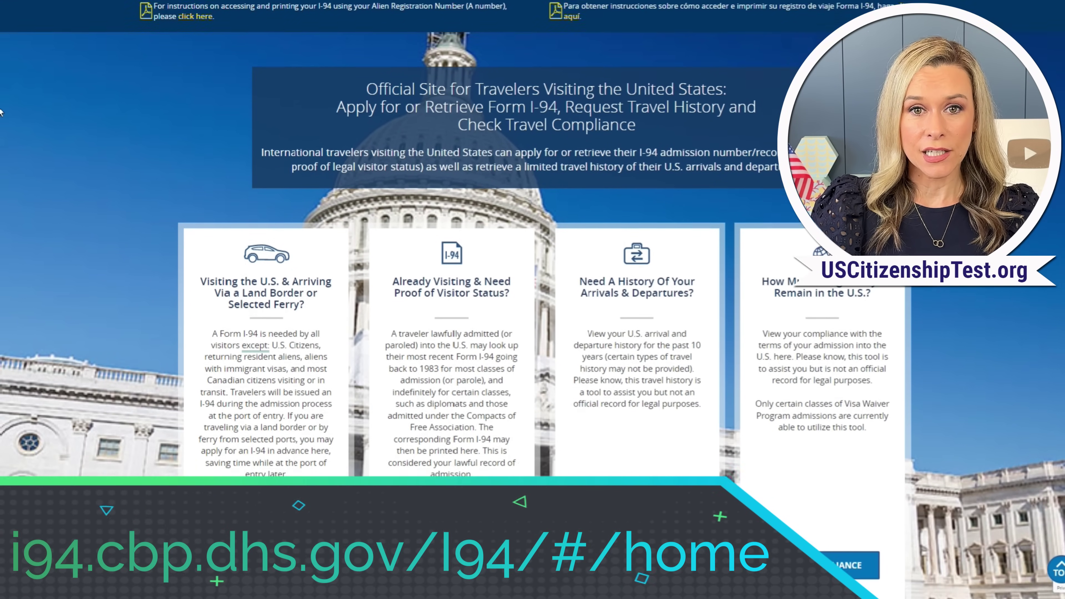
{"action": "scroll", "coordinate": [651, 458], "scroll_direction": "down", "scroll_amount": 1}
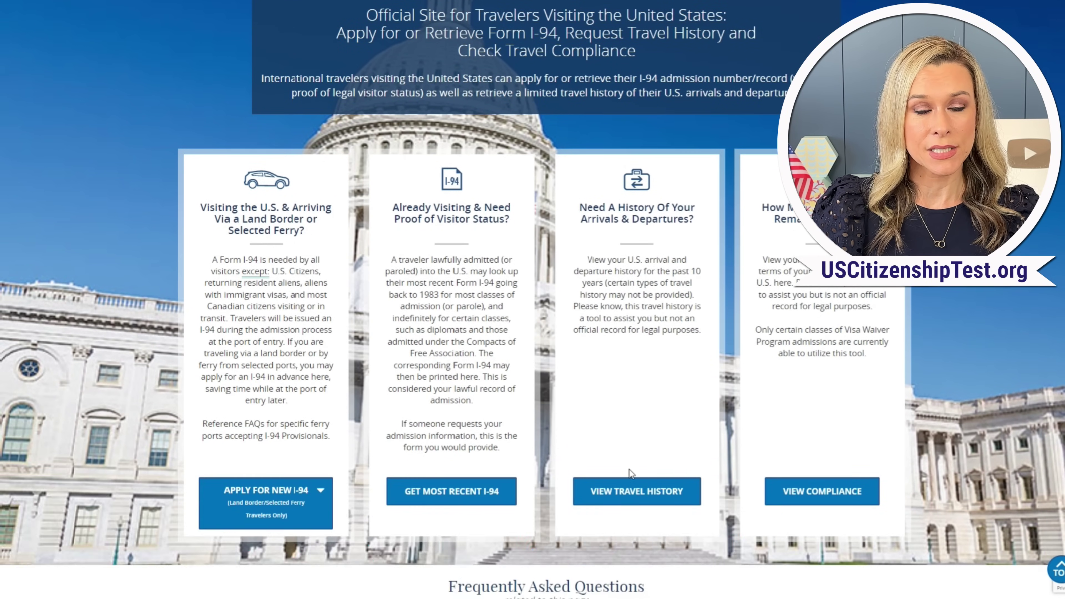
{"action": "left_click", "coordinate": [640, 499]}
{"action": "scroll", "coordinate": [692, 516], "scroll_direction": "down", "scroll_amount": 1}
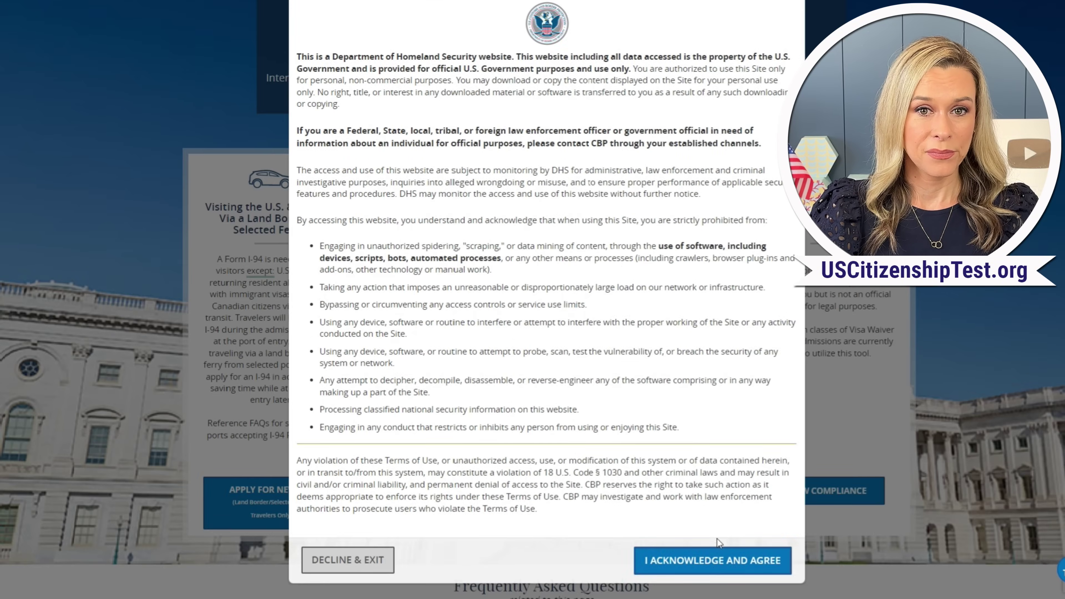
{"action": "left_click", "coordinate": [719, 562]}
{"action": "scroll", "coordinate": [829, 329], "scroll_direction": "down", "scroll_amount": 5}
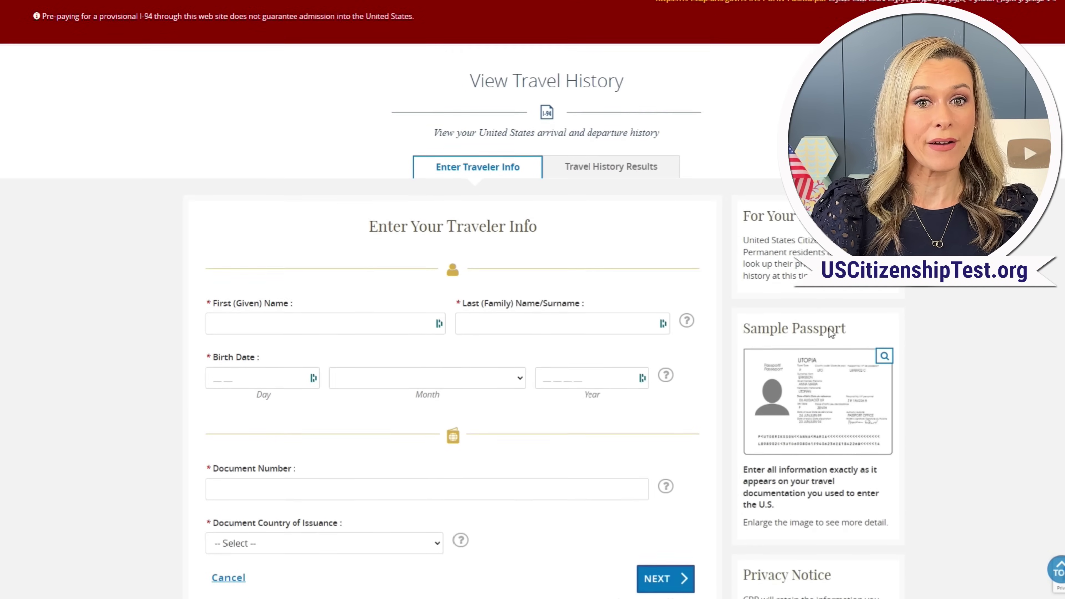
{"action": "scroll", "coordinate": [831, 336], "scroll_direction": "down", "scroll_amount": 1}
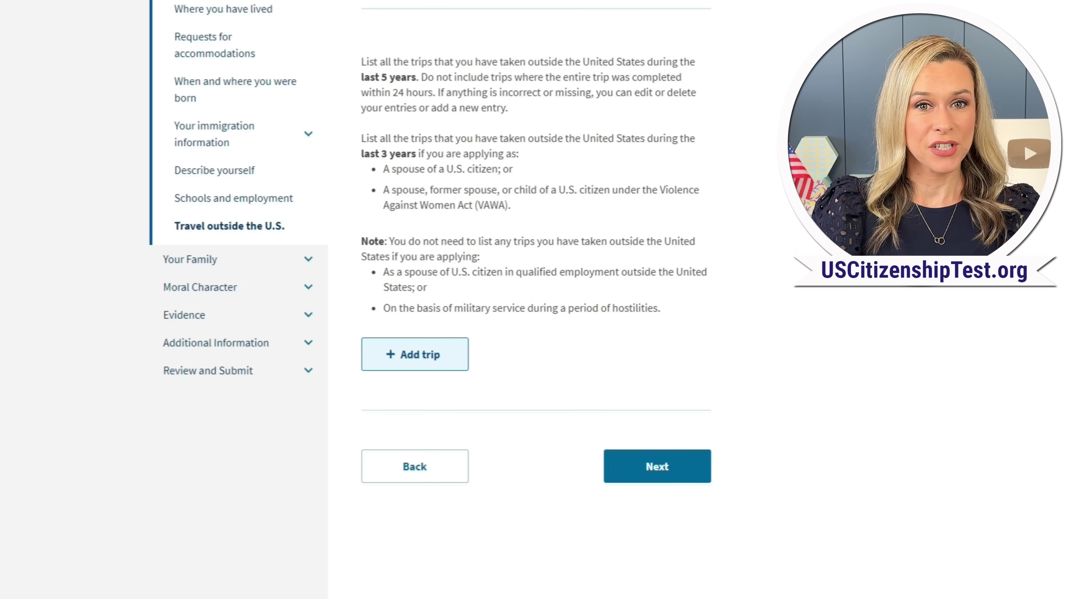
- Add and save a Japan trip from 02/01/2021 to 11/01/2021
{"action": "left_click", "coordinate": [415, 354]}
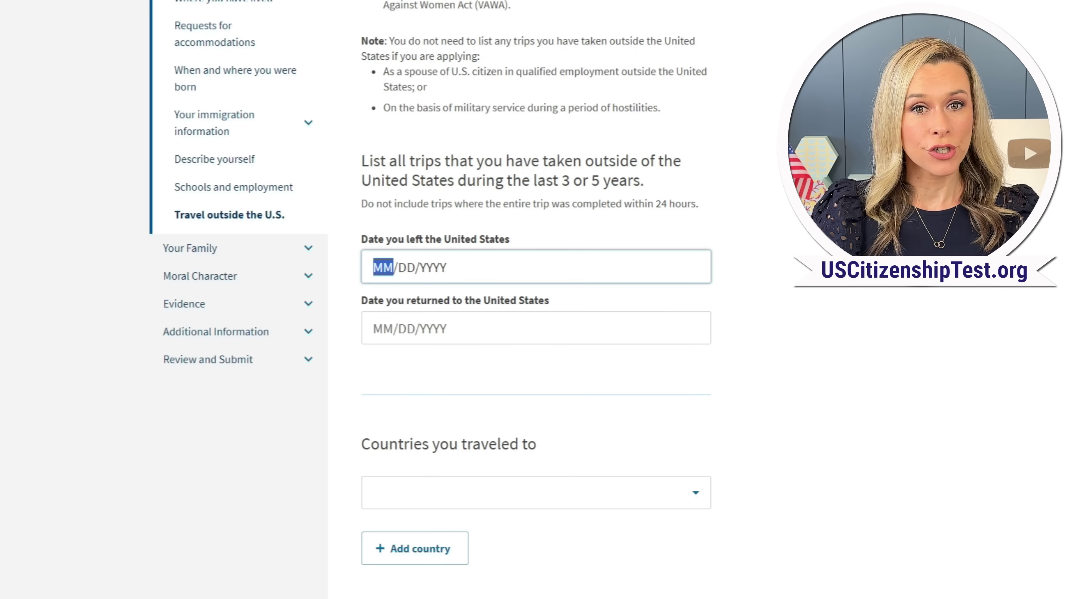
{"action": "type", "text": "02/01/"}
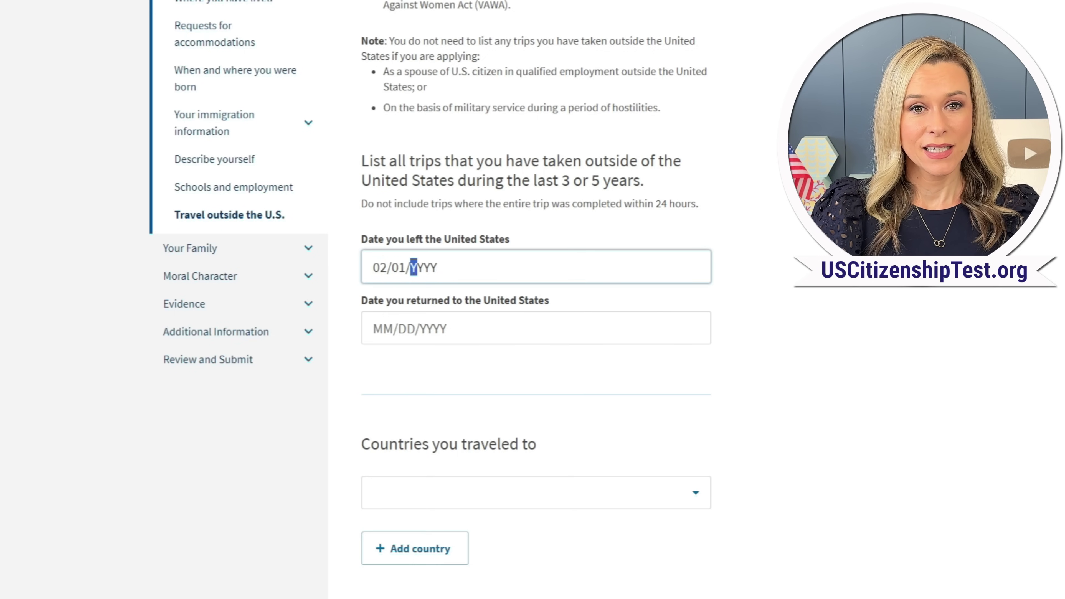
{"action": "type", "text": "20"}
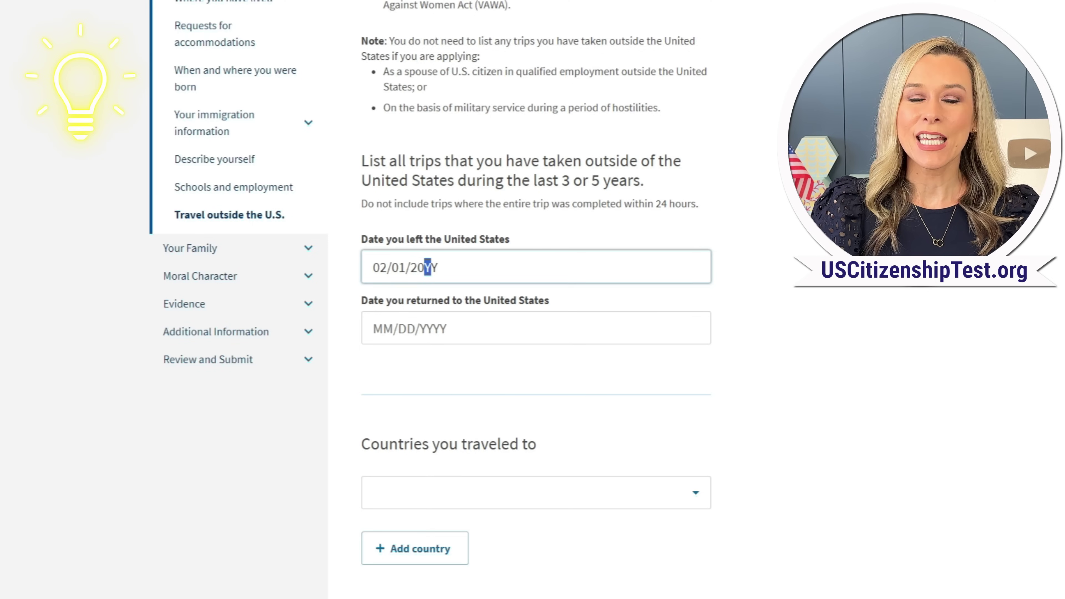
{"action": "type", "text": "21"}
{"action": "left_click", "coordinate": [377, 328]}
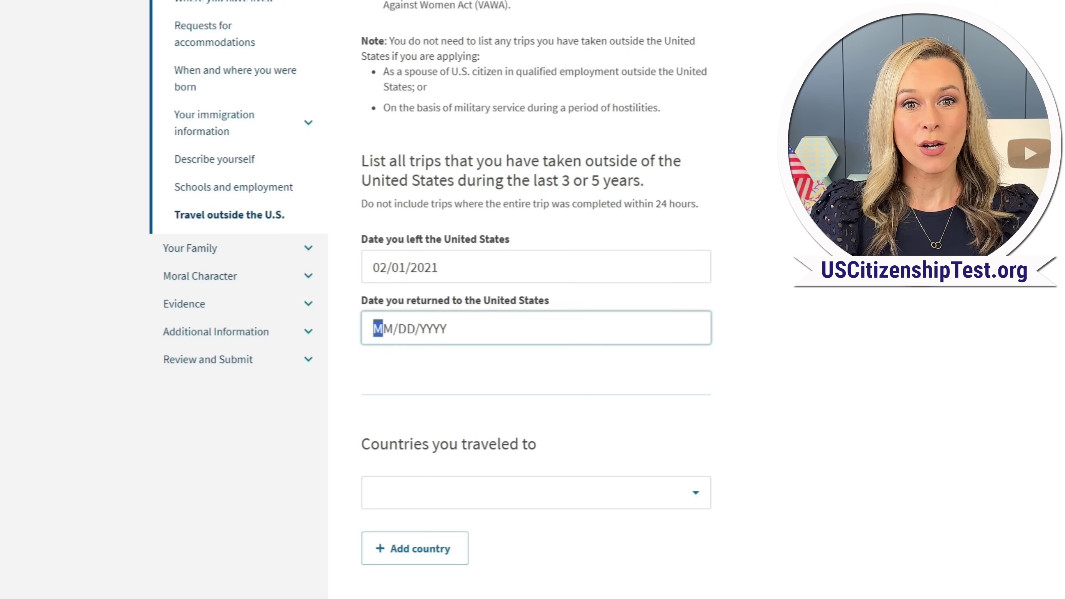
{"action": "type", "text": "11/01/"}
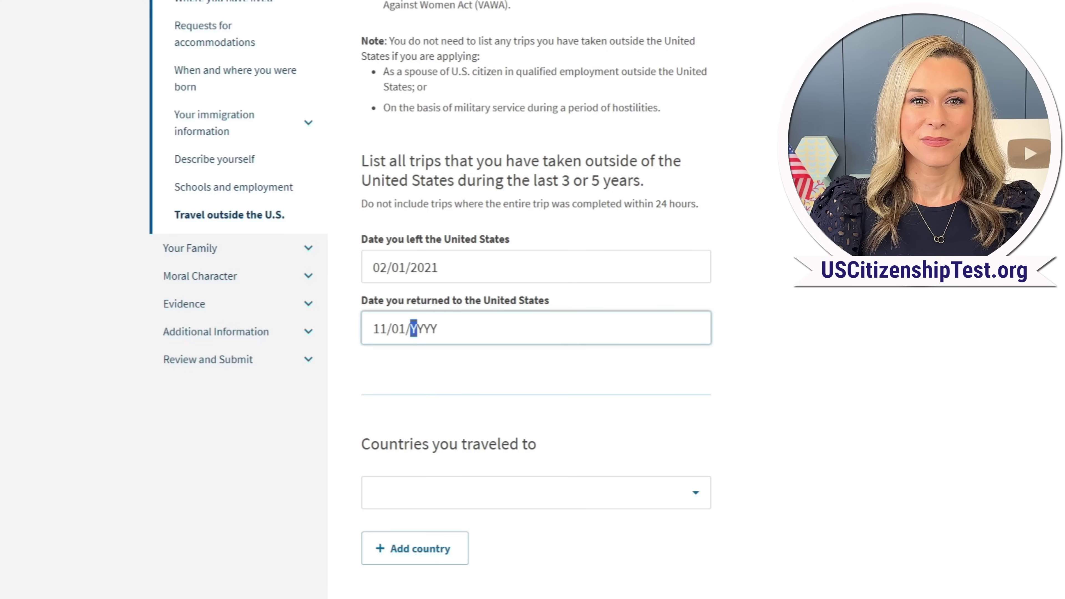
{"action": "type", "text": "2021"}
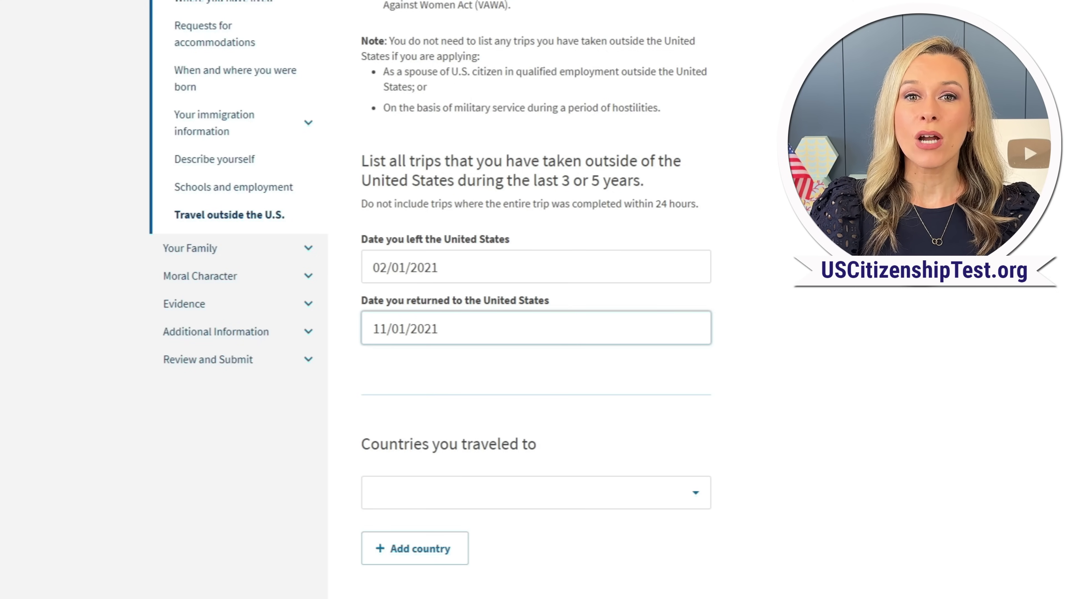
{"action": "key", "text": "Tab"}
{"action": "scroll", "coordinate": [536, 353], "scroll_direction": "down", "scroll_amount": 3}
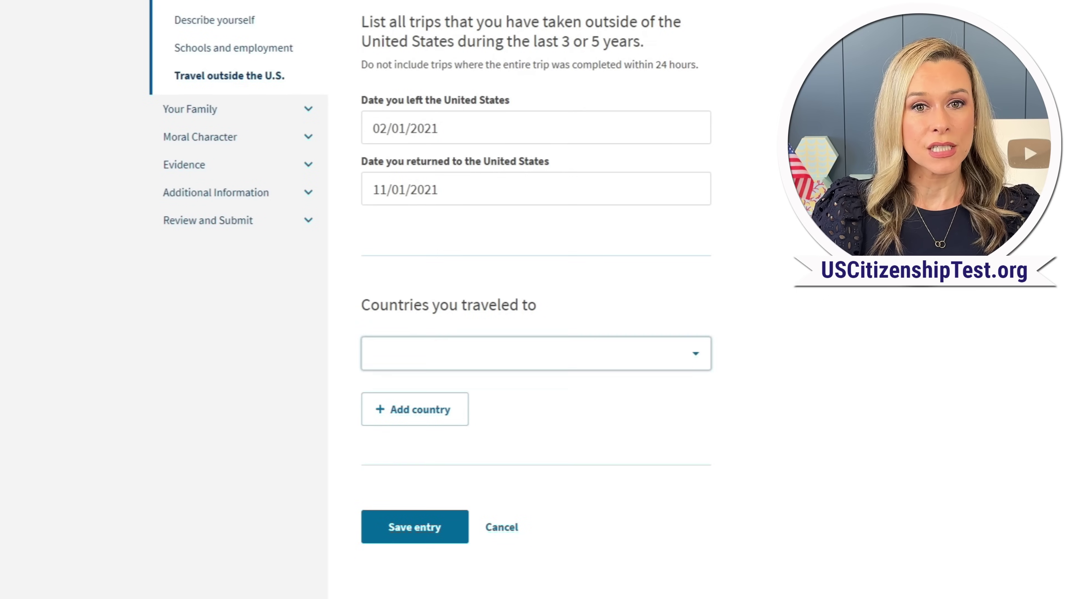
{"action": "left_click", "coordinate": [536, 354]}
{"action": "scroll", "coordinate": [531, 189], "scroll_direction": "down", "scroll_amount": 10}
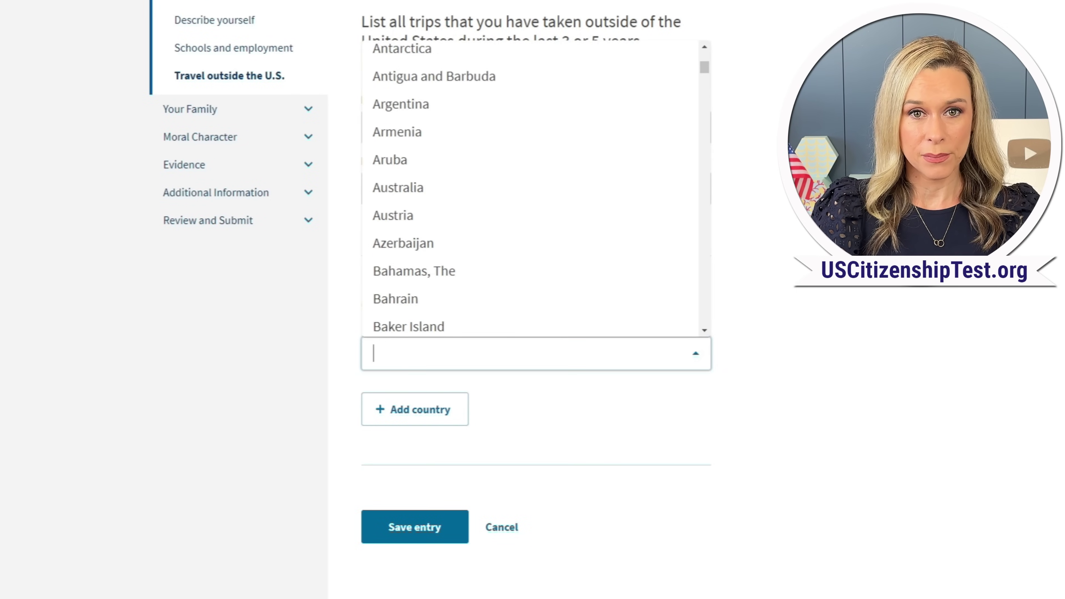
{"action": "scroll", "coordinate": [530, 167], "scroll_direction": "down", "scroll_amount": 20}
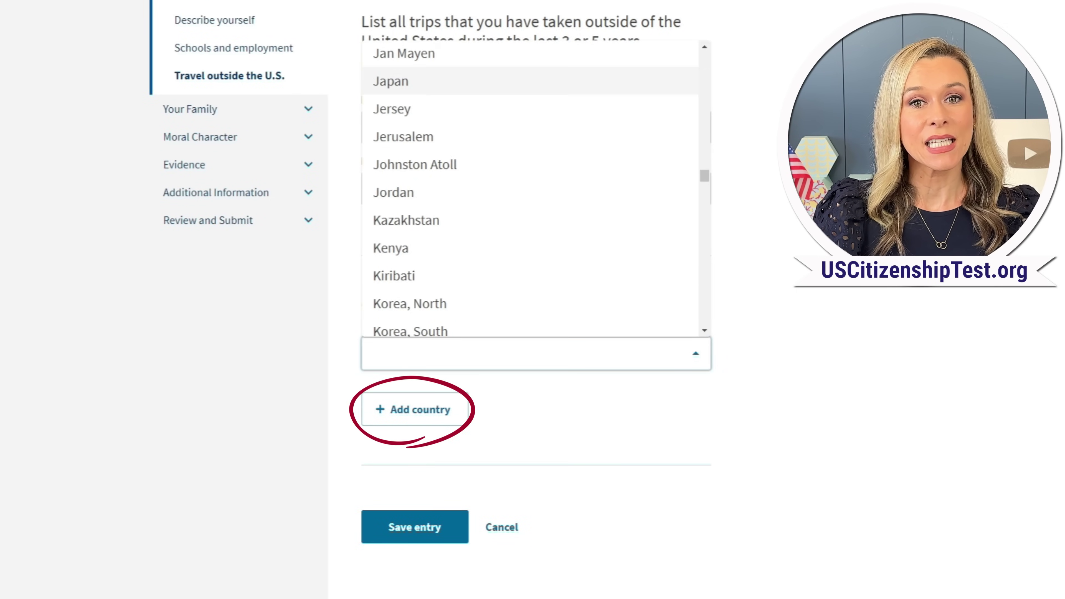
{"action": "left_click", "coordinate": [391, 81]}
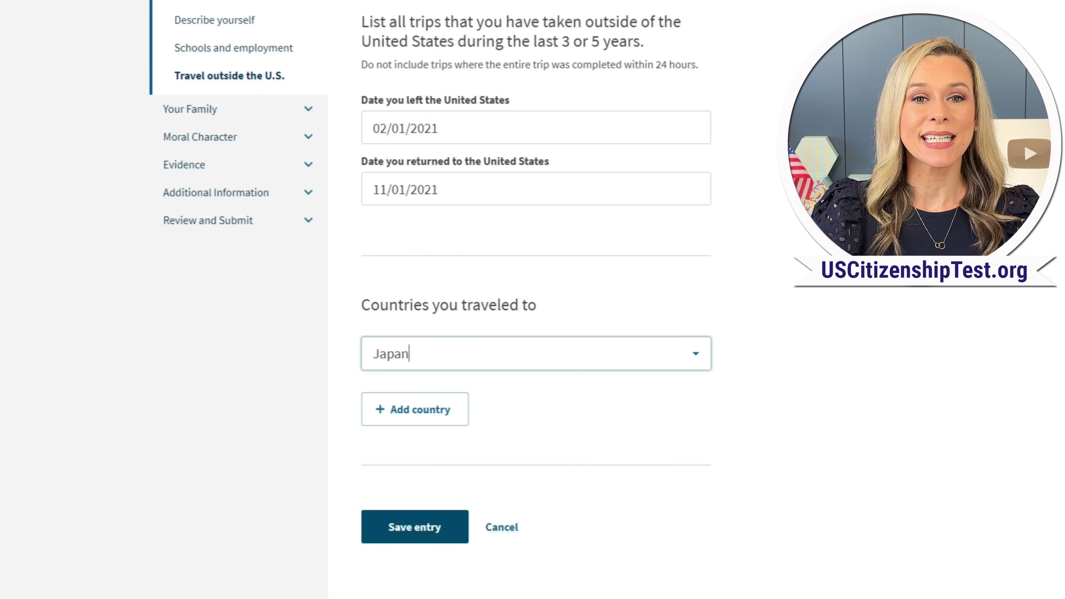
{"action": "left_click", "coordinate": [415, 527]}
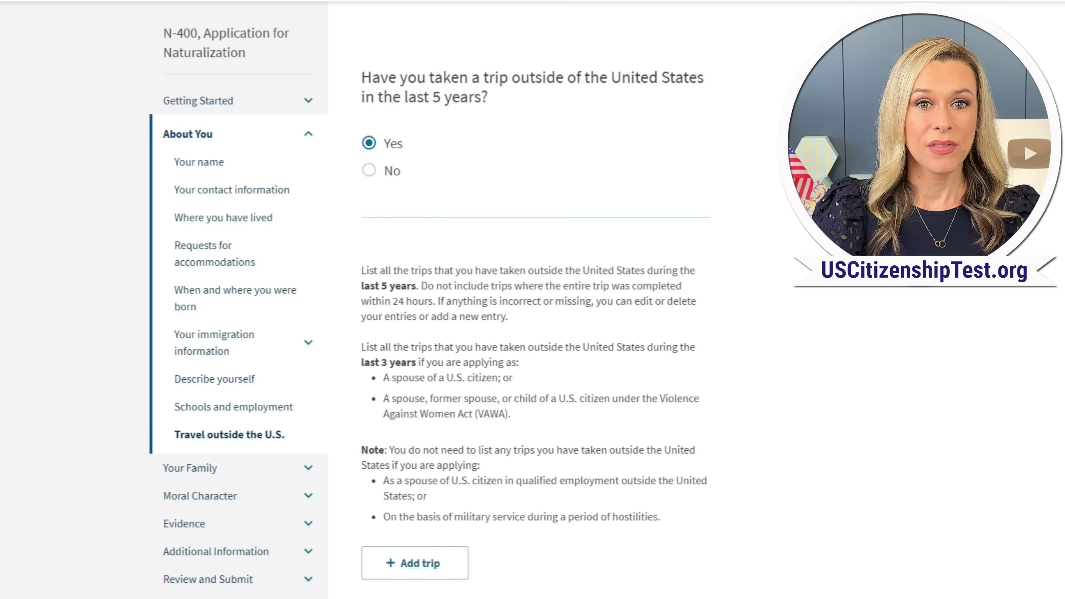
- Add and save a Korea, South trip from 04/01/2023 to 04/03/2024
{"action": "scroll", "coordinate": [536, 336], "scroll_direction": "down", "scroll_amount": 5}
{"action": "left_click", "coordinate": [415, 215]}
{"action": "left_click", "coordinate": [536, 139]}
{"action": "type", "text": "04/01/2023"}
{"action": "left_click", "coordinate": [536, 200]}
{"action": "type", "text": "04012024"}
{"action": "left_click", "coordinate": [402, 200]}
{"action": "type", "text": "3"}
{"action": "left_click", "coordinate": [536, 364]}
{"action": "type", "text": "Korea, South"}
{"action": "left_click", "coordinate": [415, 538]}
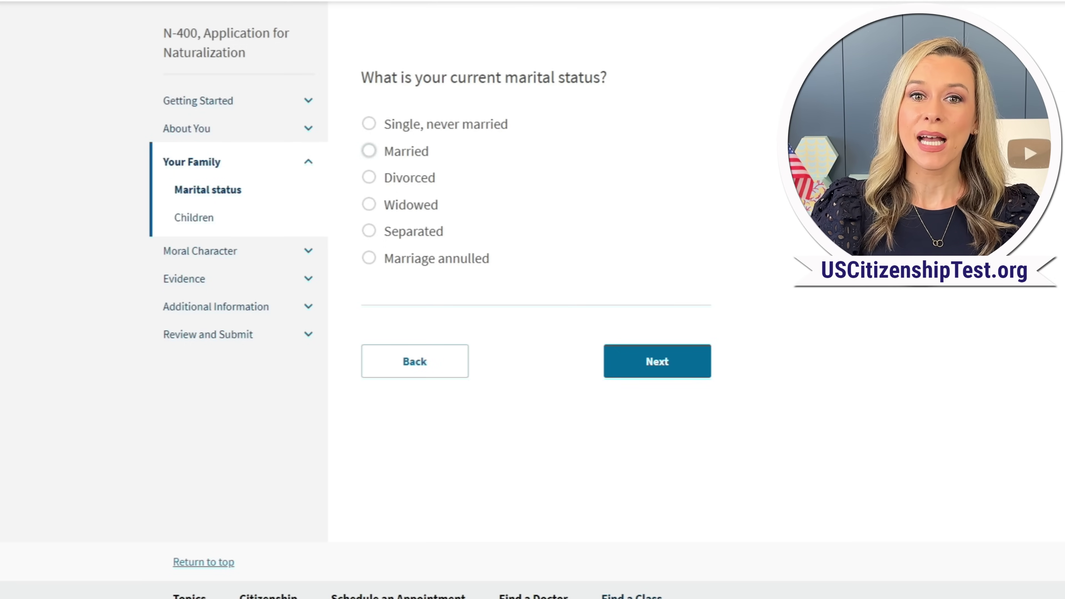
- Set marital status to Married and answer No for spouse in the armed forces
{"action": "left_click", "coordinate": [369, 150]}
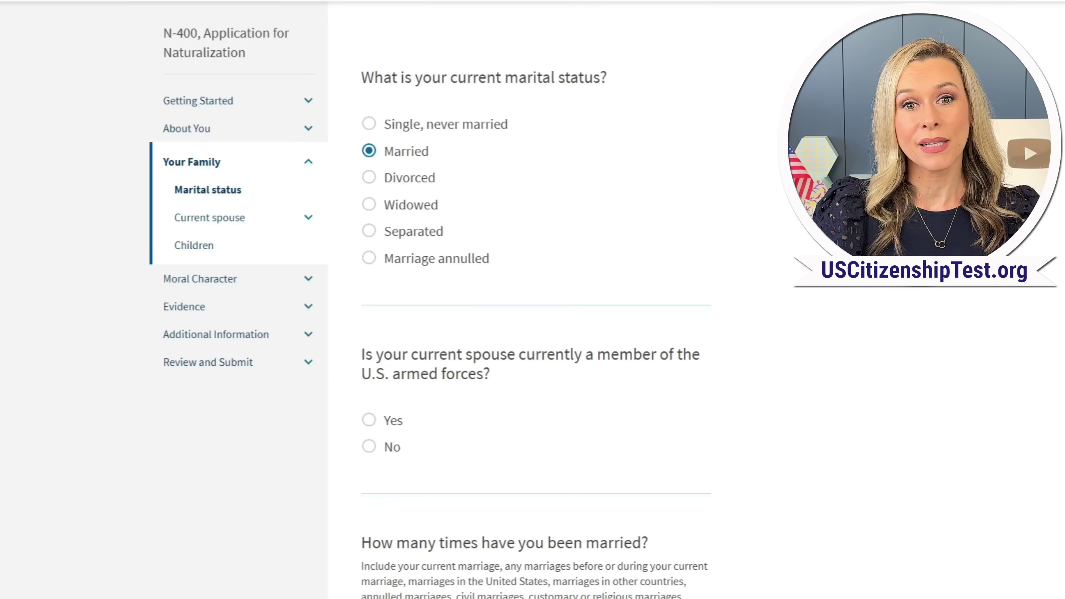
{"action": "scroll", "coordinate": [431, 300], "scroll_direction": "down", "scroll_amount": 3}
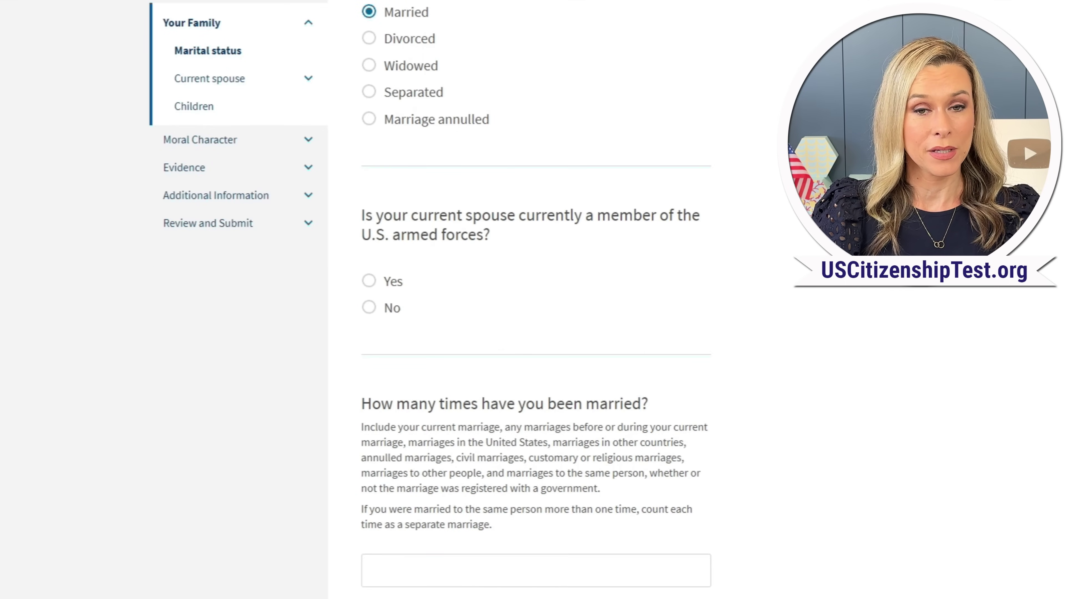
{"action": "scroll", "coordinate": [533, 300], "scroll_direction": "down", "scroll_amount": 2}
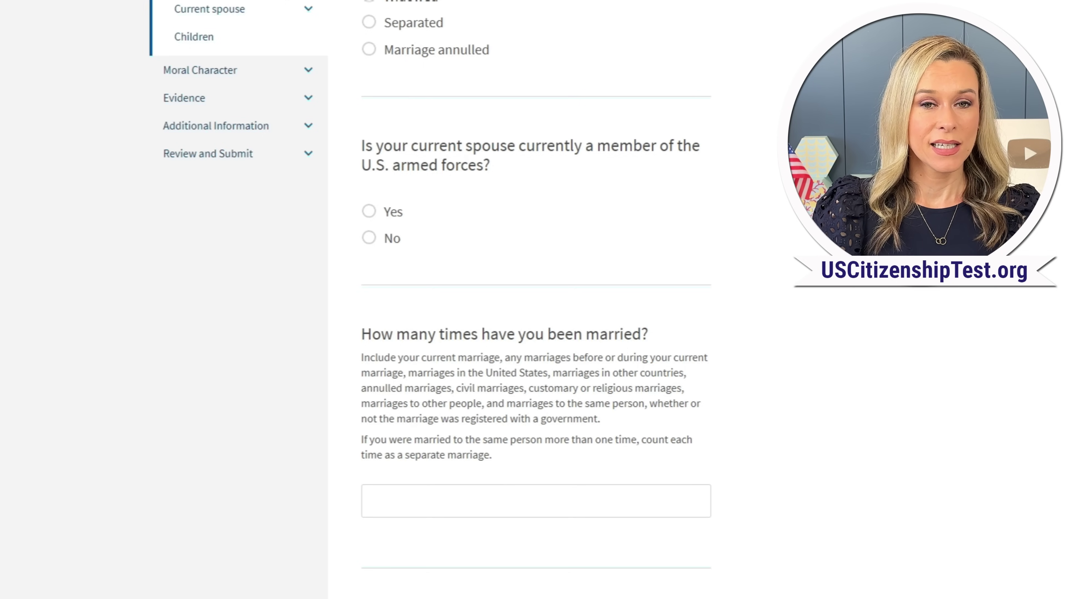
{"action": "left_click", "coordinate": [369, 238]}
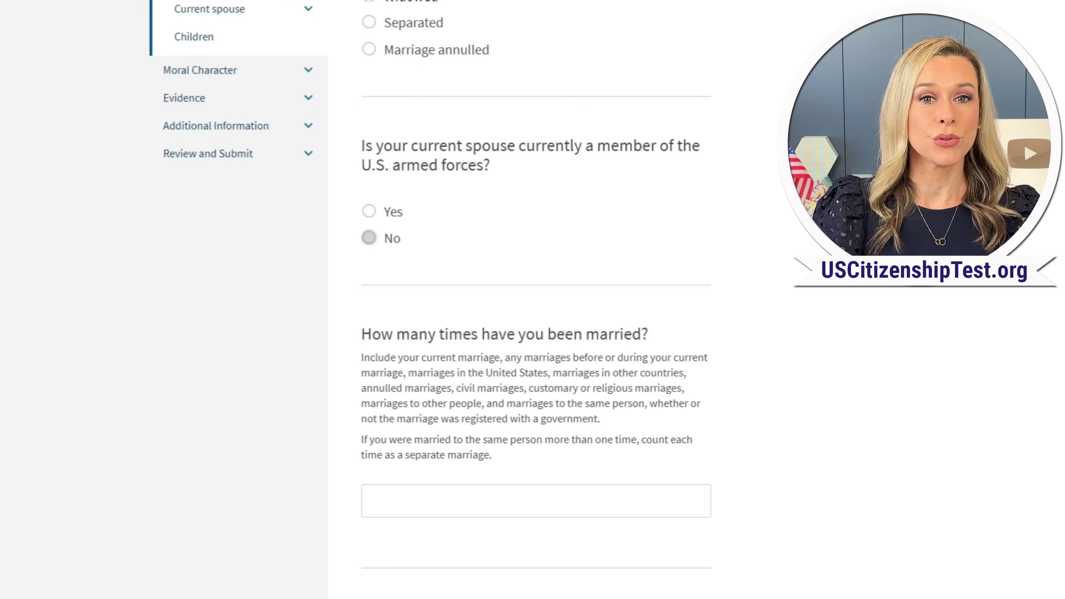
{"action": "scroll", "coordinate": [369, 238], "scroll_direction": "down", "scroll_amount": 1}
{"action": "scroll", "coordinate": [536, 293], "scroll_direction": "down", "scroll_amount": 5}
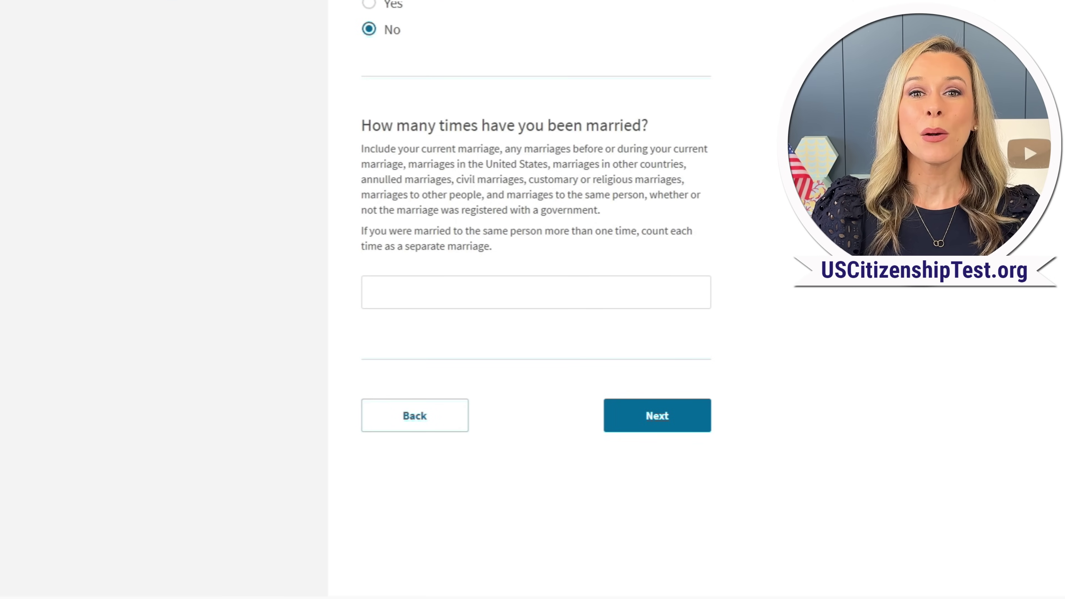
{"action": "left_click", "coordinate": [536, 293]}
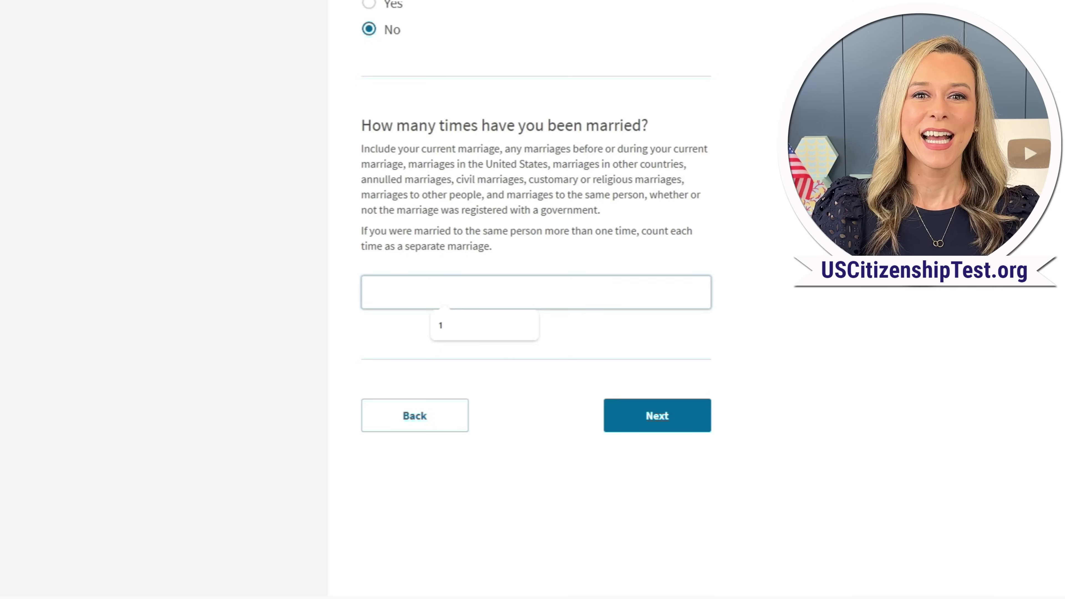
- Enter 2 as the number of times married
{"action": "type", "text": "2"}
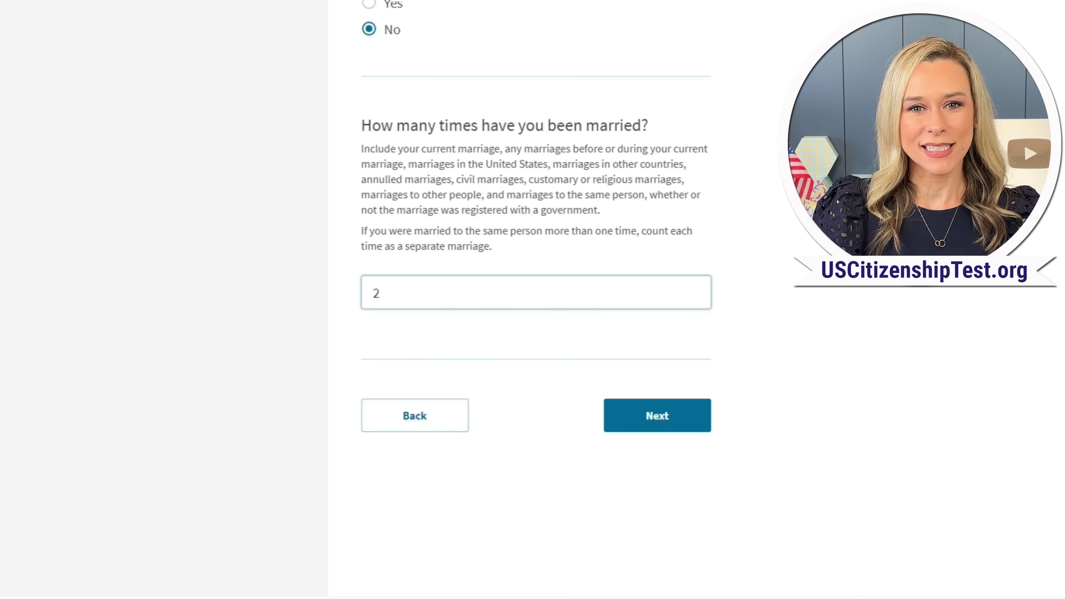
{"action": "key", "text": "Tab"}
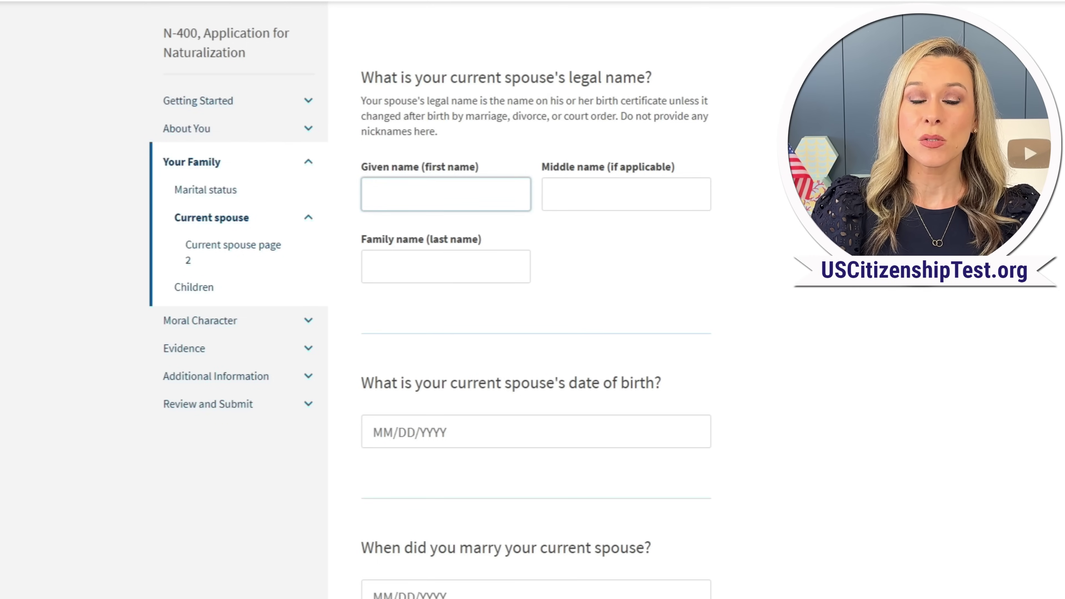
- Enter the spouse's given and family names and birth date 01/01/1978
{"action": "key", "text": "Tab"}
{"action": "key", "text": "Tab"}
{"action": "key", "text": "Tab"}
{"action": "type", "text": "01/01/1978"}
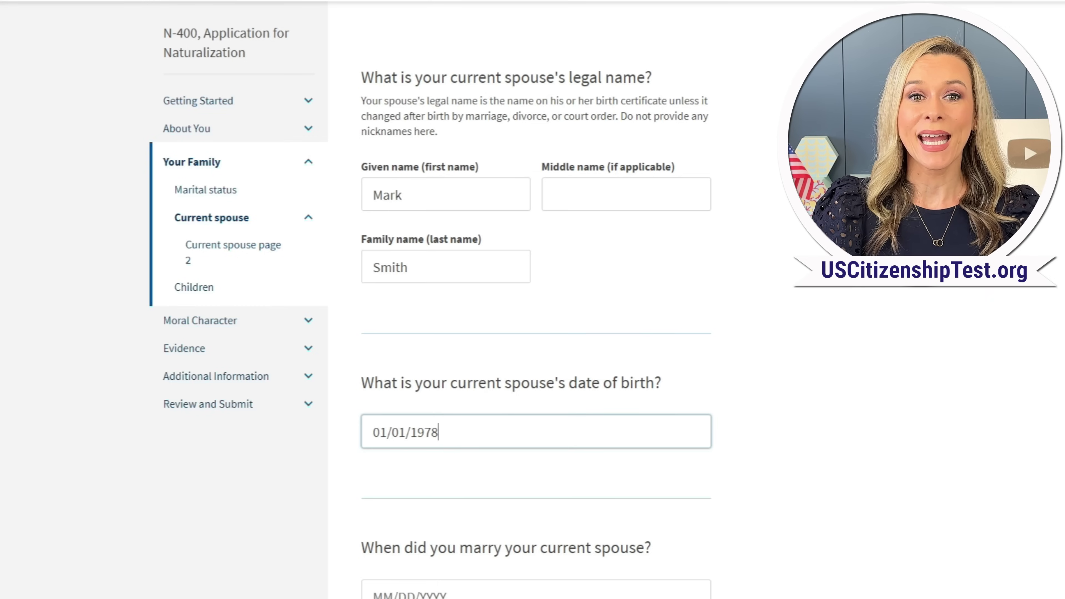
- Enter marriage date 01/01/1999, answer Yes to sharing your address, and continue to spouse page 2
{"action": "scroll", "coordinate": [533, 299], "scroll_direction": "down", "scroll_amount": 5}
{"action": "key", "text": "Tab"}
{"action": "type", "text": "01/01/1999"}
{"action": "scroll", "coordinate": [532, 300], "scroll_direction": "down", "scroll_amount": 3}
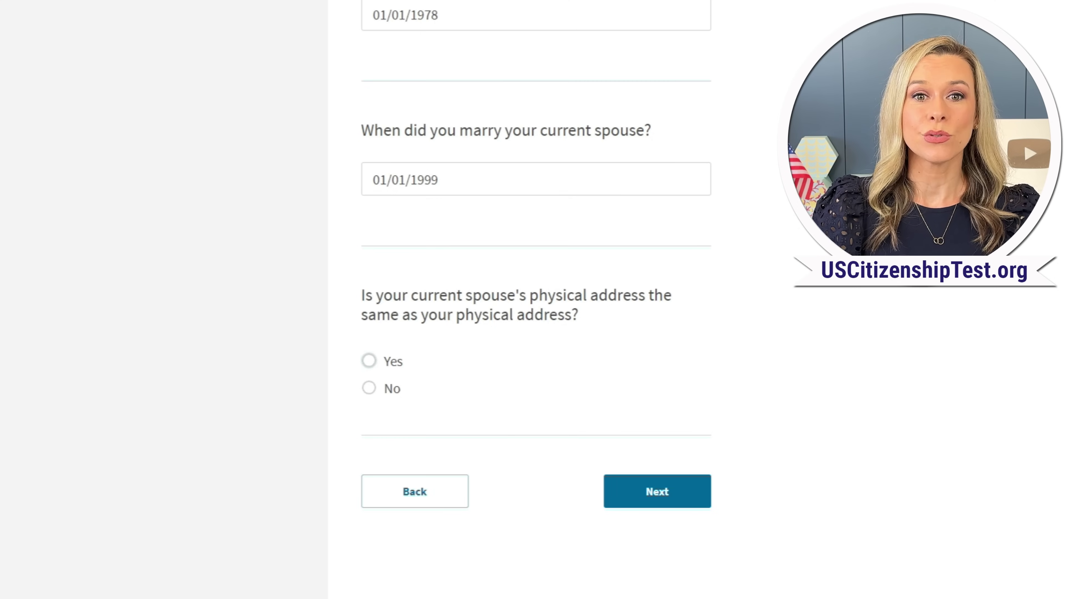
{"action": "left_click", "coordinate": [369, 360]}
{"action": "left_click", "coordinate": [658, 491]}
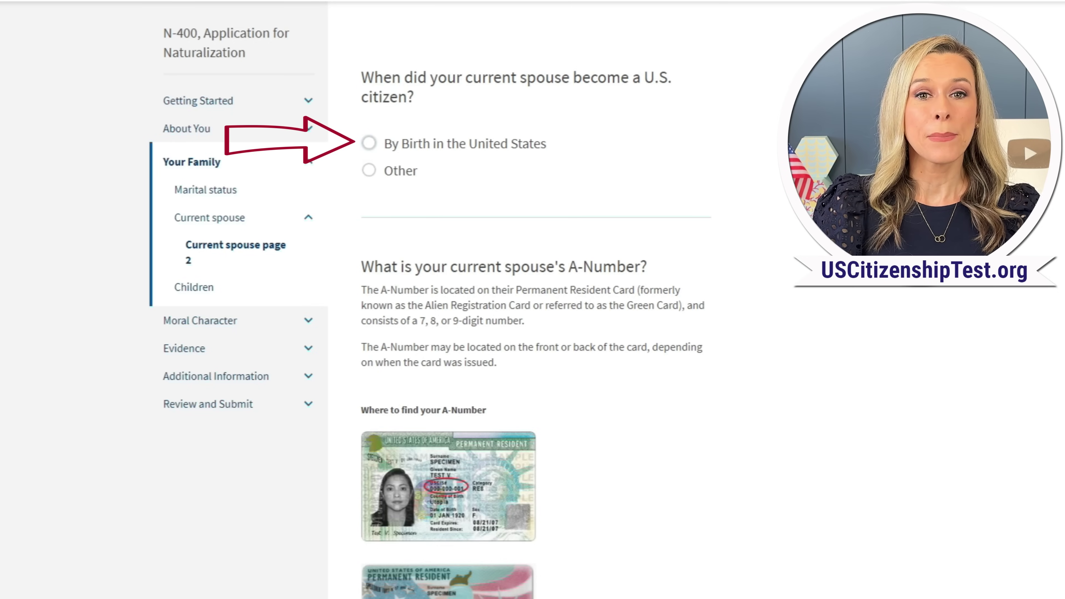
- Mark the spouse's citizenship as Other with citizenship date 01/01/1989
{"action": "left_click", "coordinate": [369, 143]}
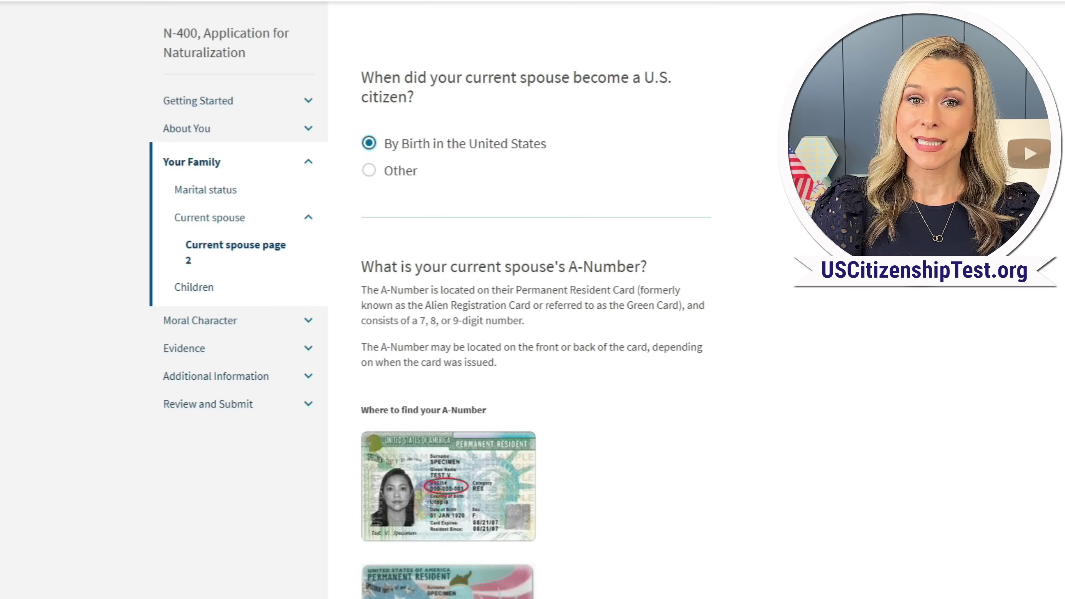
{"action": "left_click", "coordinate": [369, 170]}
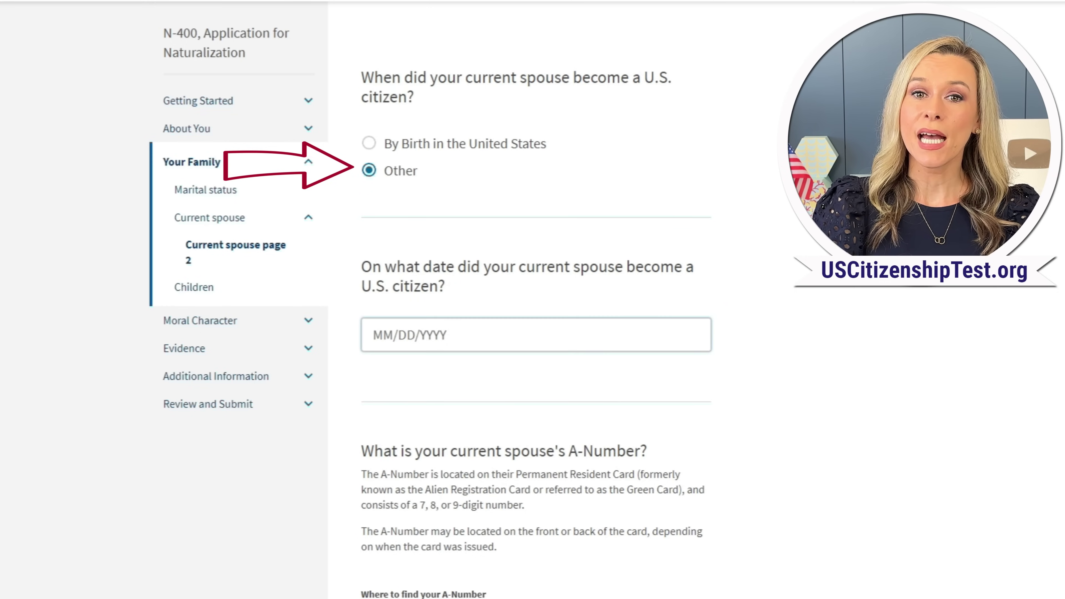
{"action": "left_click", "coordinate": [536, 335]}
{"action": "left_click", "coordinate": [383, 335]}
{"action": "type", "text": "01/01/1989"}
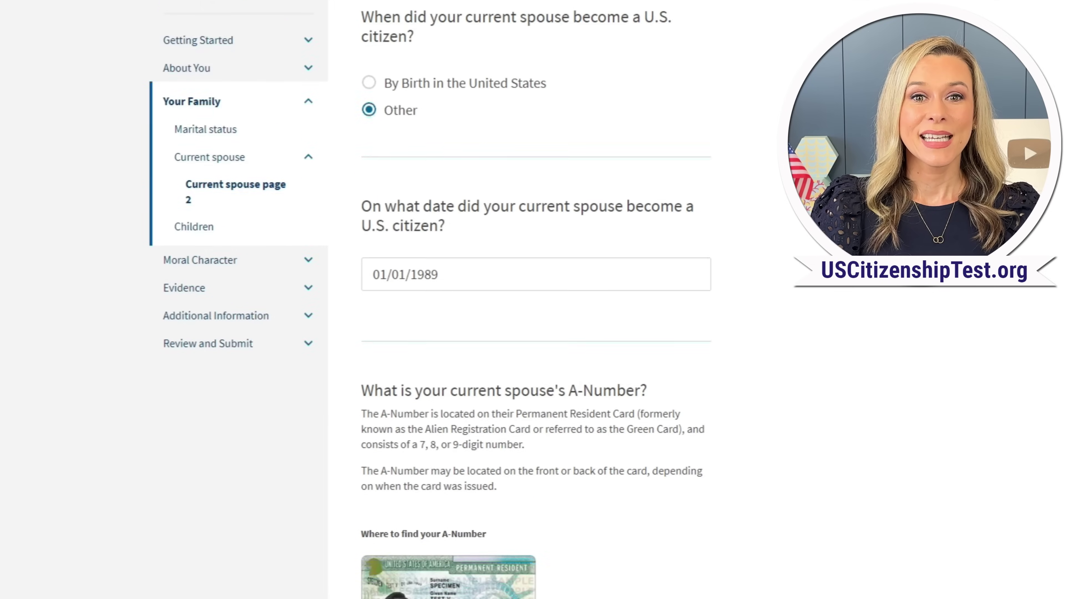
- Mark the spouse's A-Number as unknown, enter 2 for the spouse's marriages, and continue
{"action": "scroll", "coordinate": [532, 294], "scroll_direction": "down", "scroll_amount": 2}
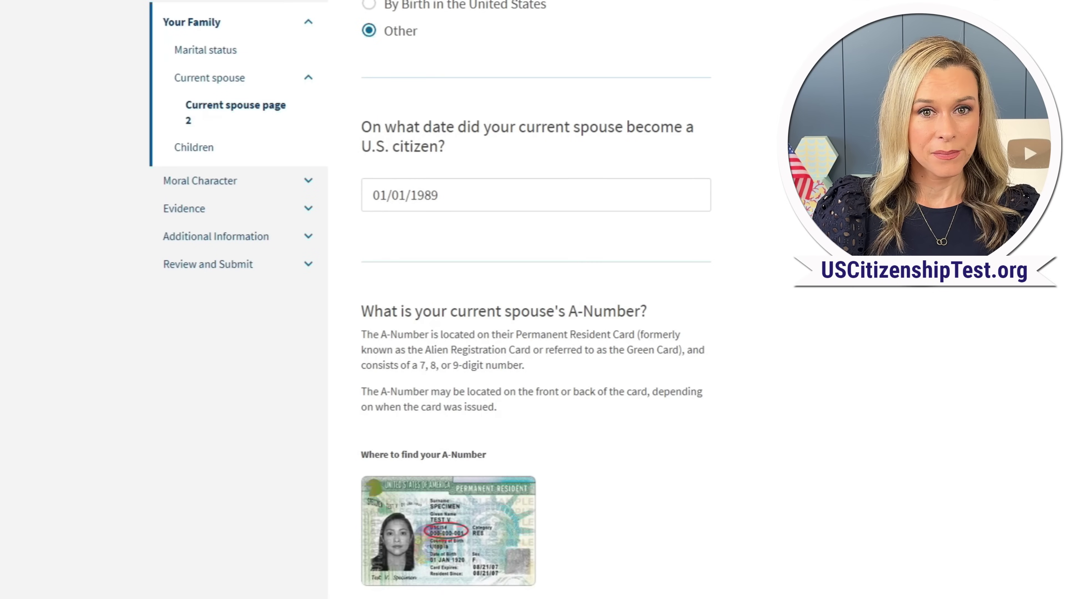
{"action": "scroll", "coordinate": [533, 293], "scroll_direction": "down", "scroll_amount": 8}
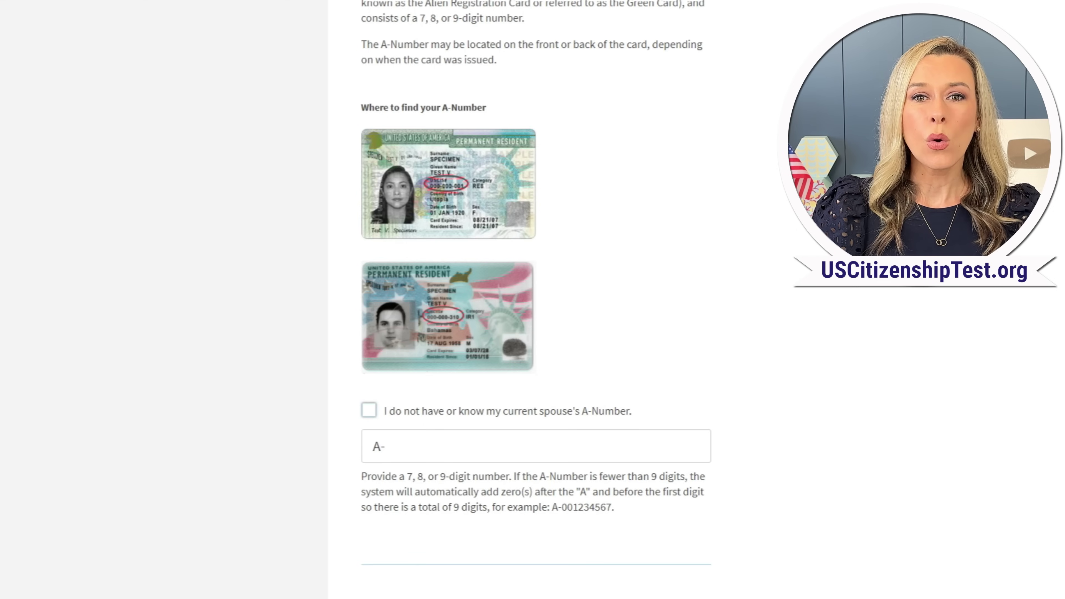
{"action": "left_click", "coordinate": [369, 410]}
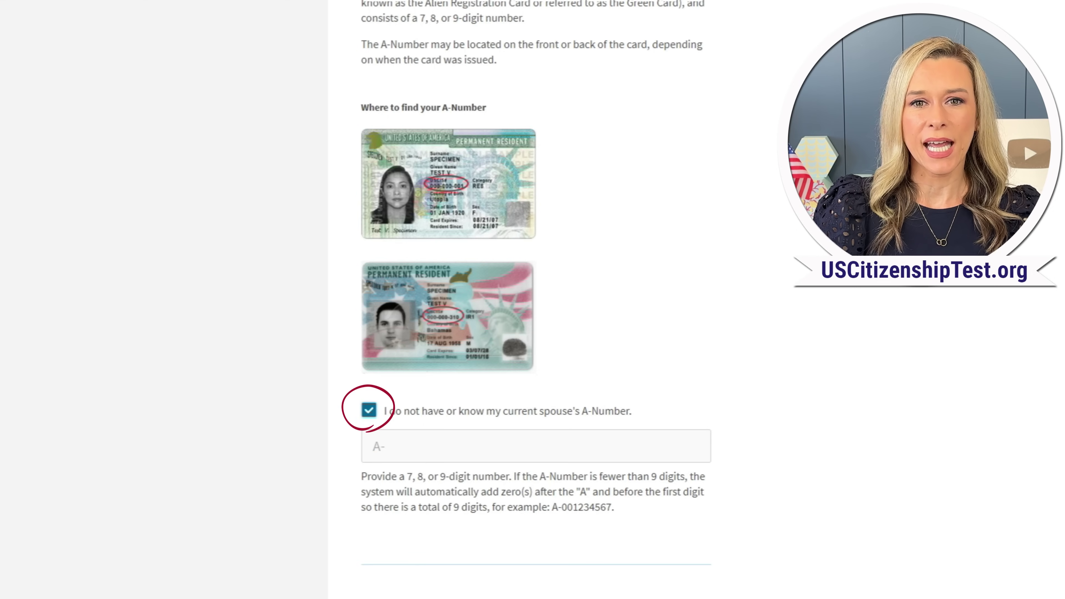
{"action": "scroll", "coordinate": [536, 300], "scroll_direction": "down", "scroll_amount": 10}
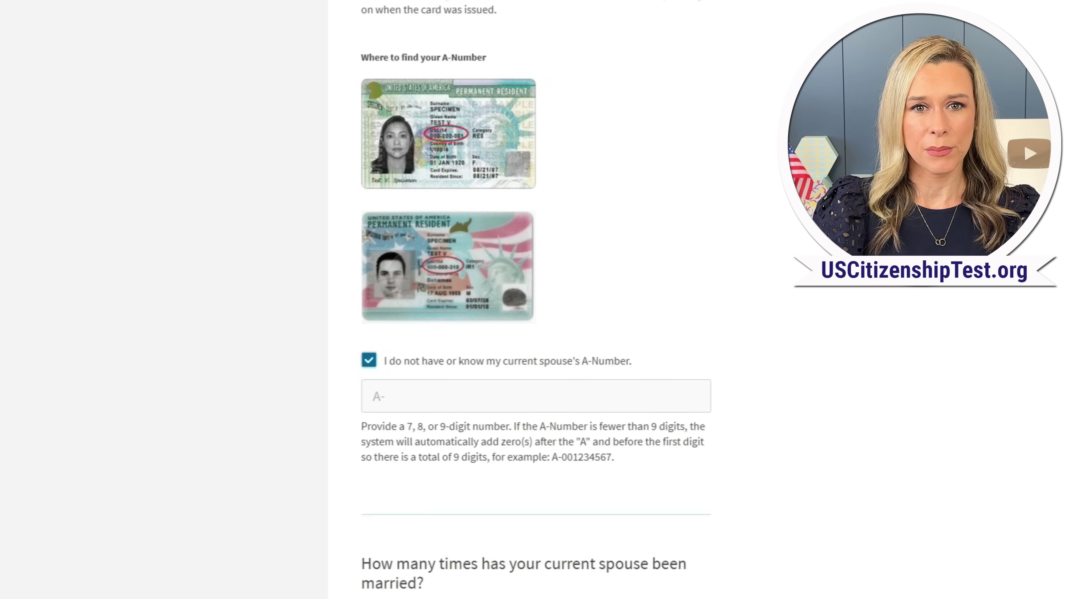
{"action": "left_click", "coordinate": [536, 347]}
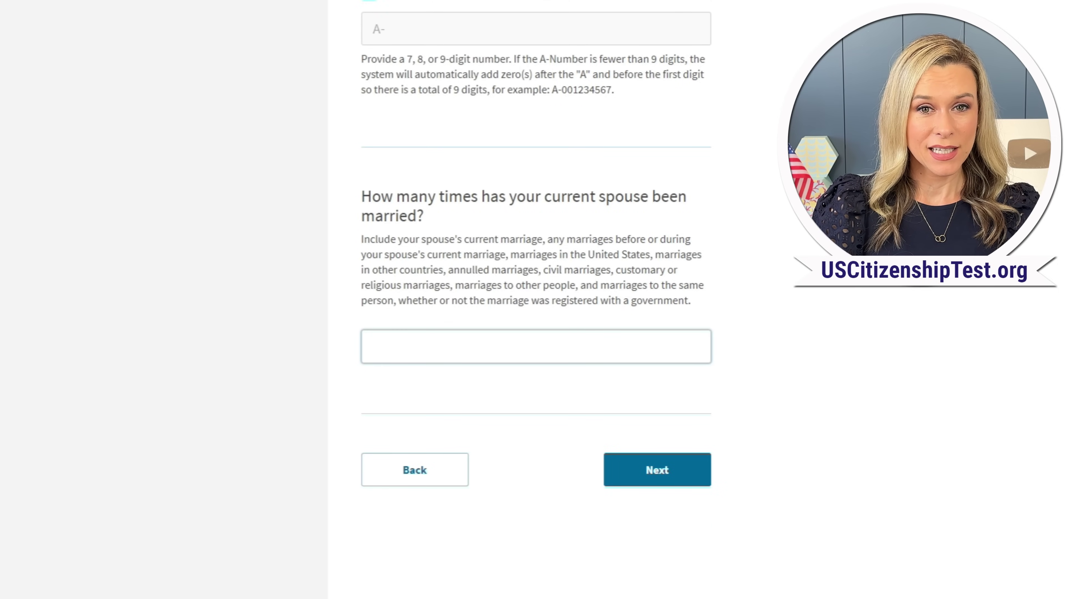
{"action": "type", "text": "2"}
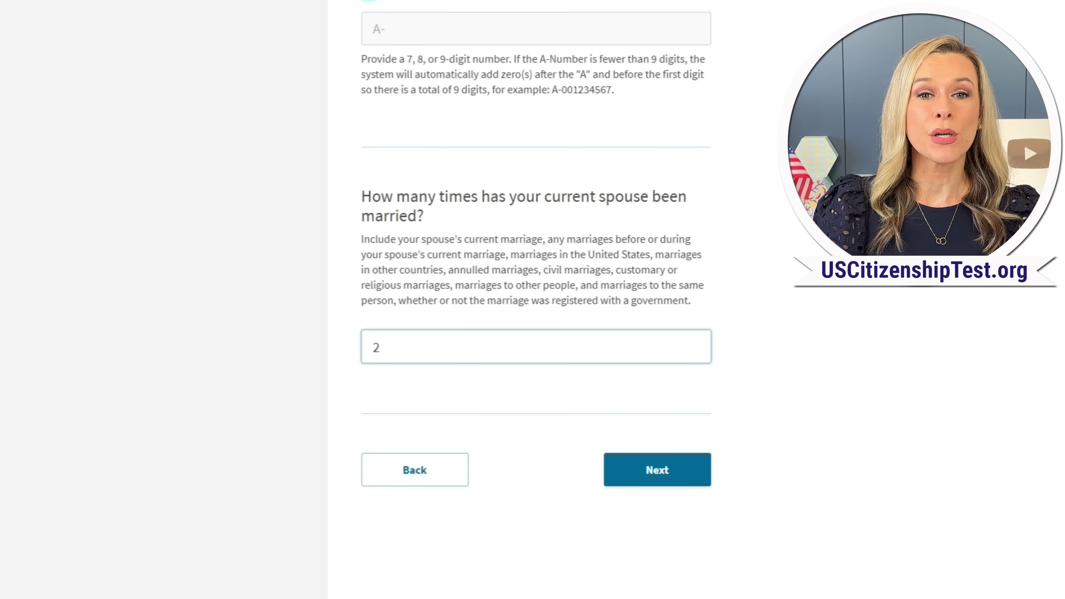
{"action": "left_click", "coordinate": [658, 470]}
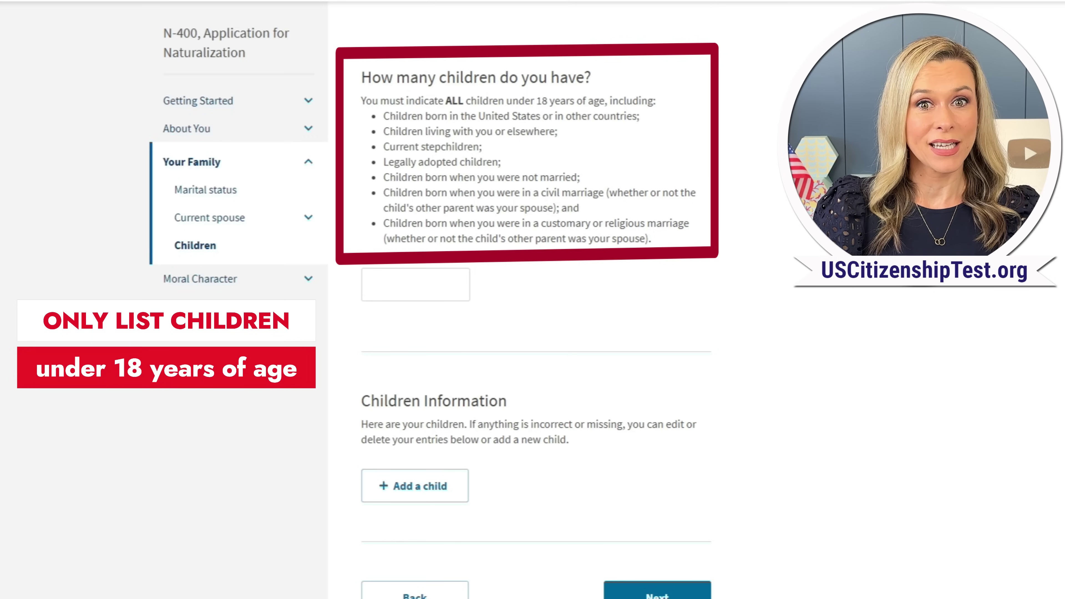
- Enter 2 as the number of children you have
{"action": "left_click", "coordinate": [415, 285]}
{"action": "type", "text": "2"}
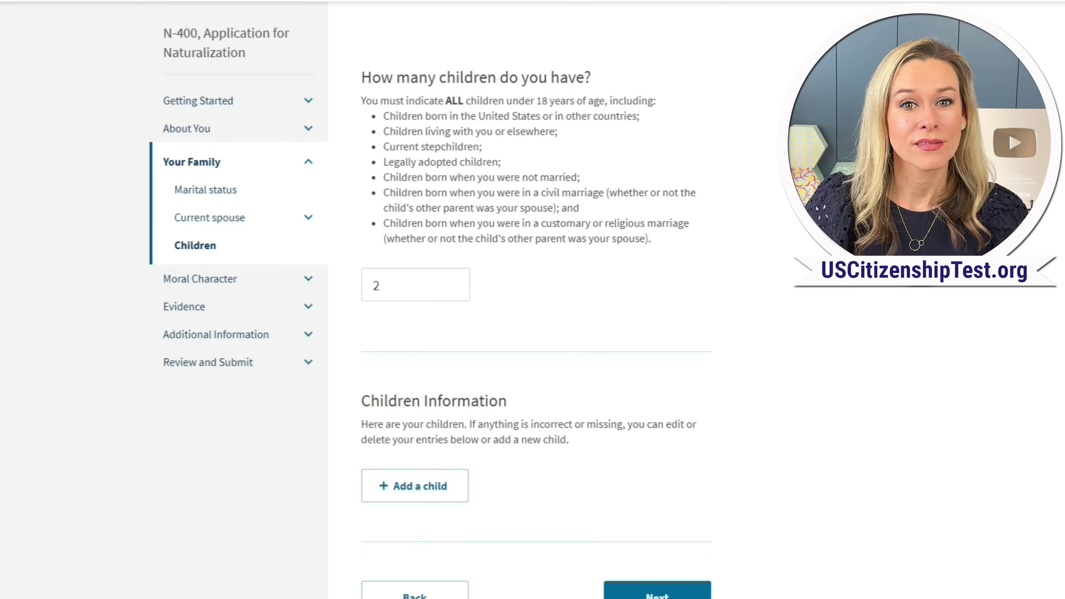
{"action": "scroll", "coordinate": [431, 293], "scroll_direction": "down", "scroll_amount": 3}
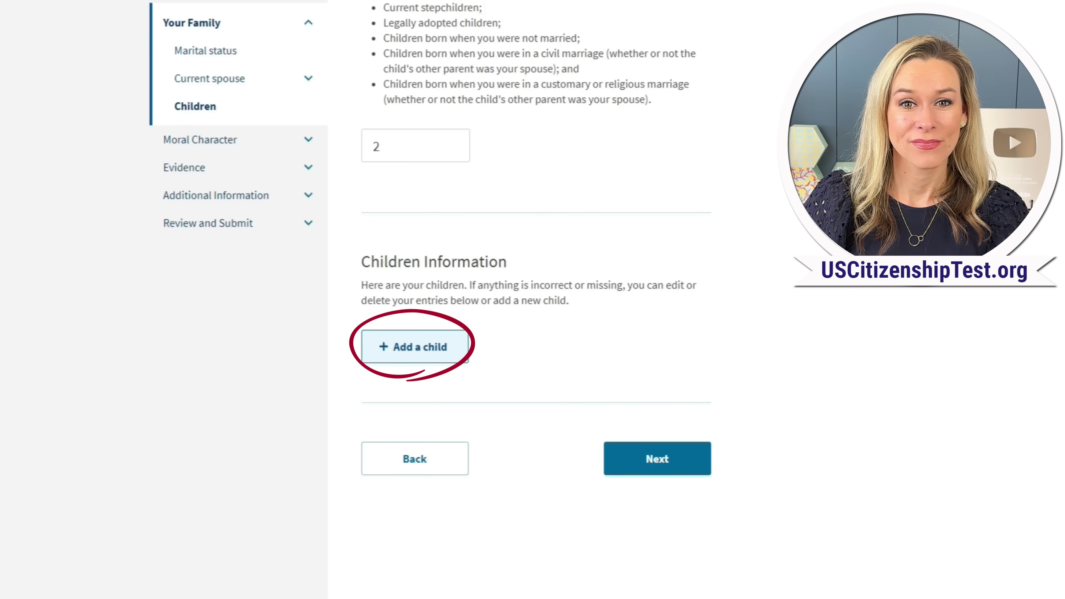
{"action": "left_click", "coordinate": [415, 347]}
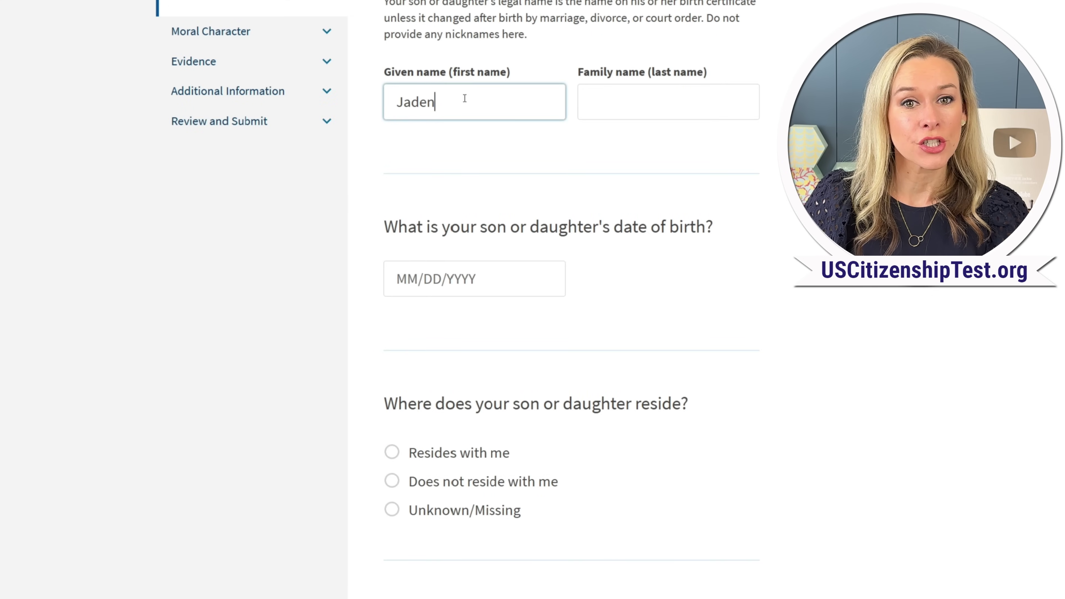
- Enter the first child's given and family names and the birth date 01/01/2019
{"action": "key", "text": "Tab"}
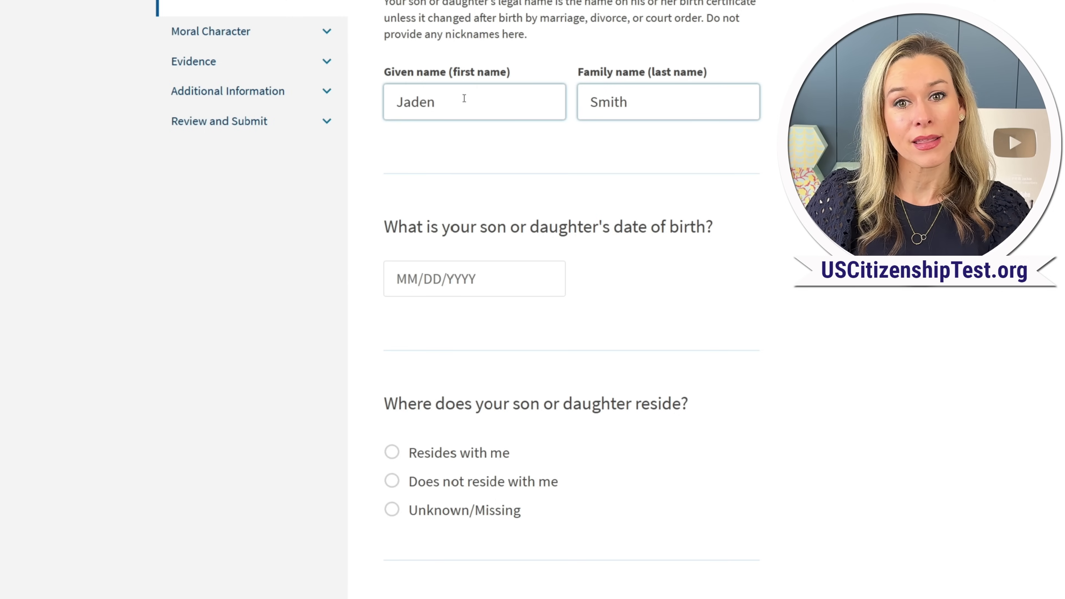
{"action": "left_click", "coordinate": [409, 276]}
{"action": "type", "text": "010120"}
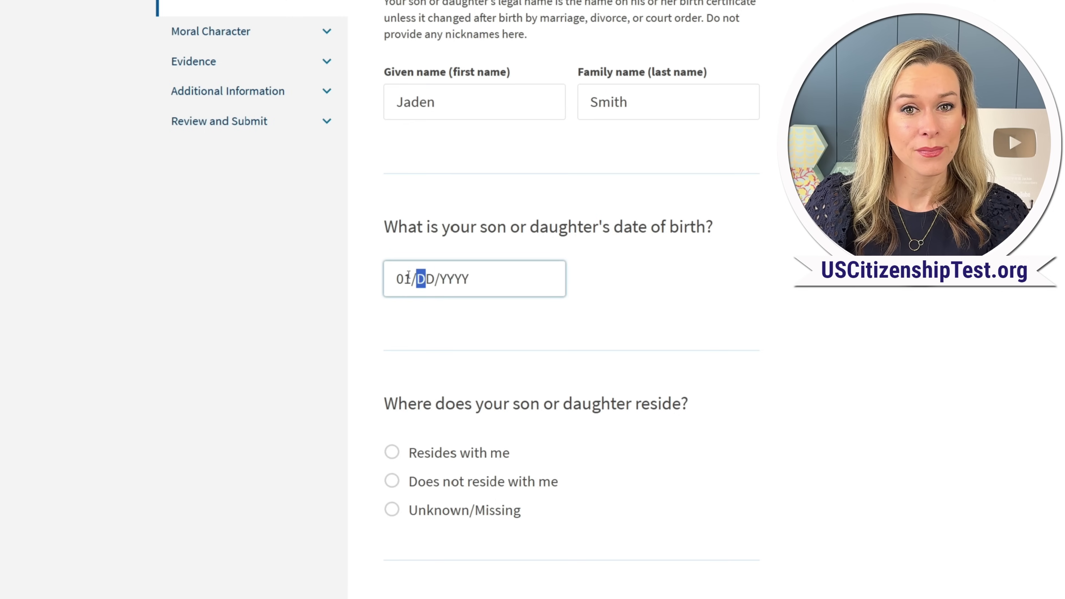
{"action": "type", "text": "19"}
{"action": "scroll", "coordinate": [409, 276], "scroll_direction": "down", "scroll_amount": 7}
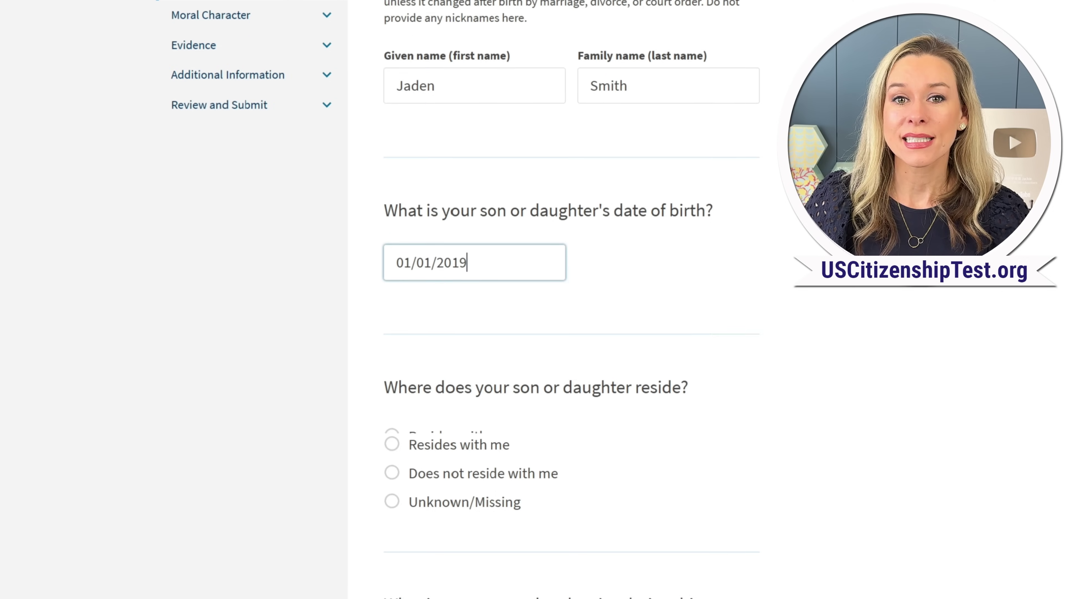
{"action": "scroll", "coordinate": [570, 300], "scroll_direction": "down", "scroll_amount": 1}
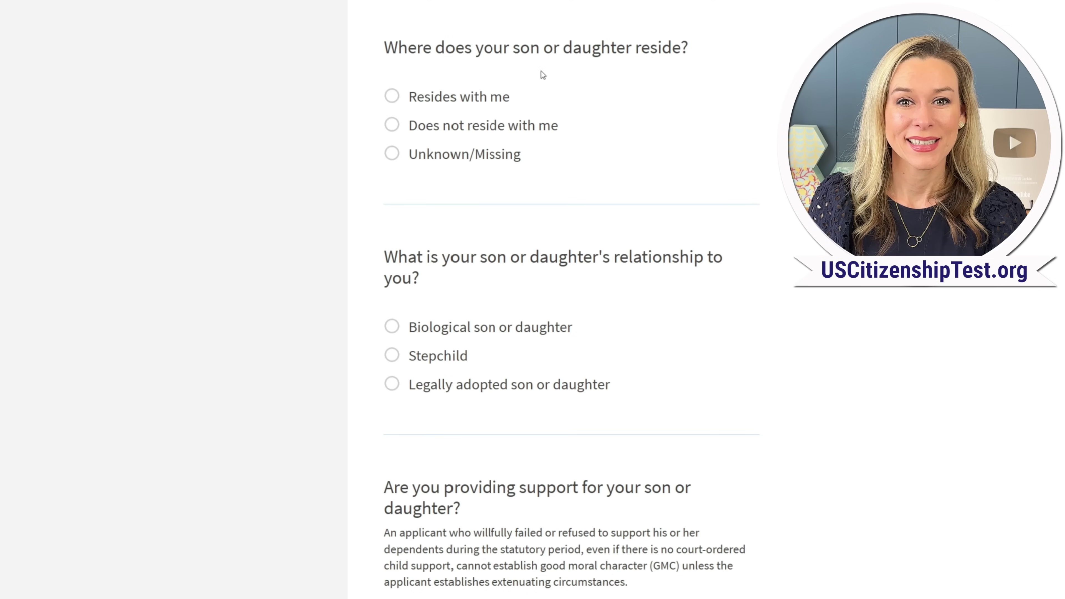
- Mark the first child as living with you, biological and supported by you, then save the entry
{"action": "left_click", "coordinate": [392, 95]}
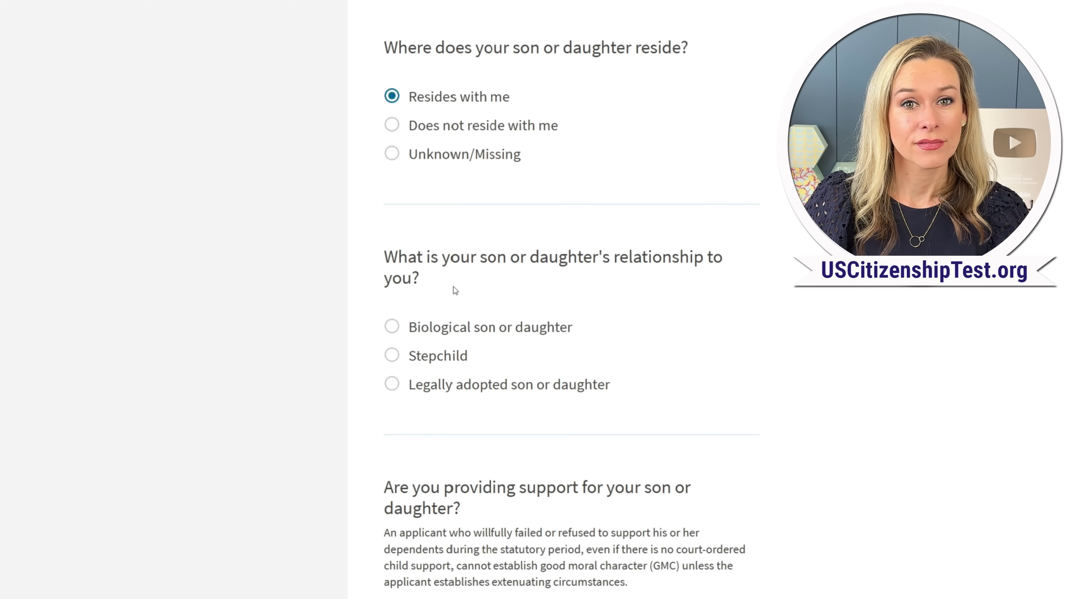
{"action": "left_click", "coordinate": [392, 326]}
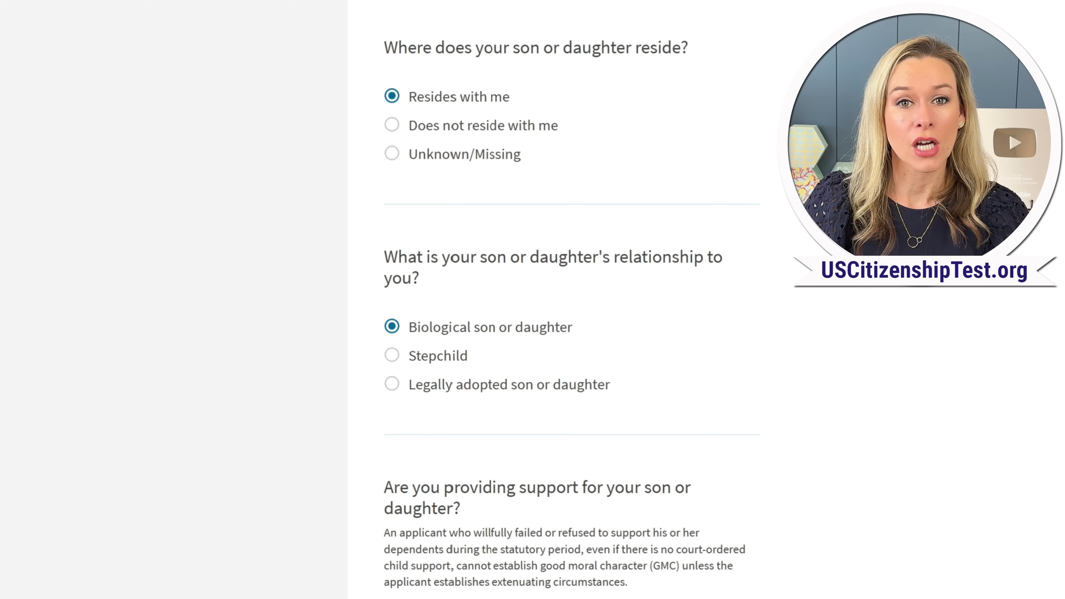
{"action": "scroll", "coordinate": [571, 299], "scroll_direction": "down", "scroll_amount": 9}
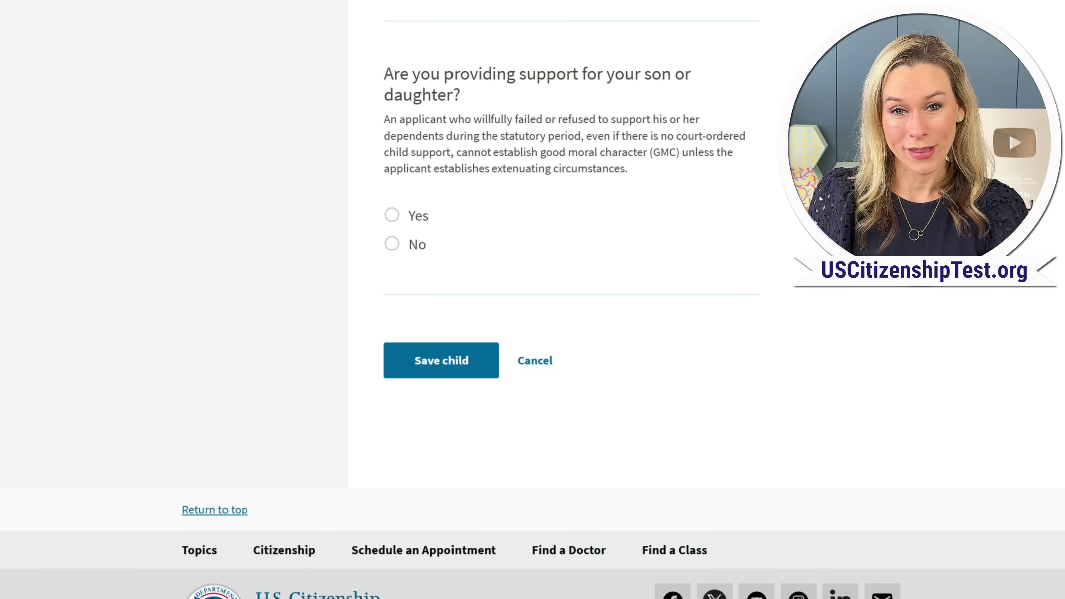
{"action": "left_click", "coordinate": [392, 216]}
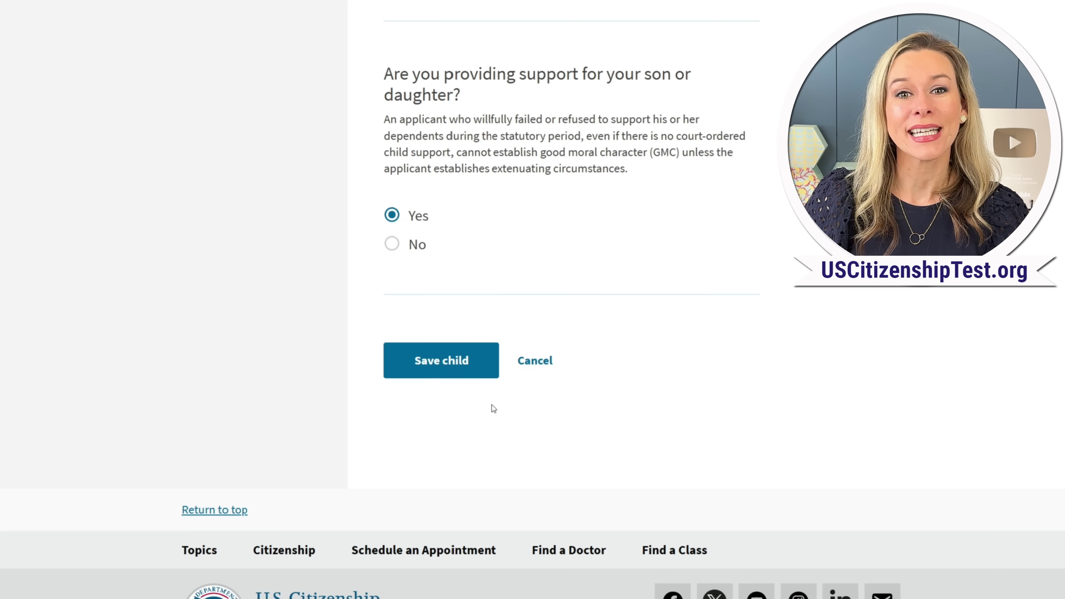
{"action": "left_click", "coordinate": [444, 372]}
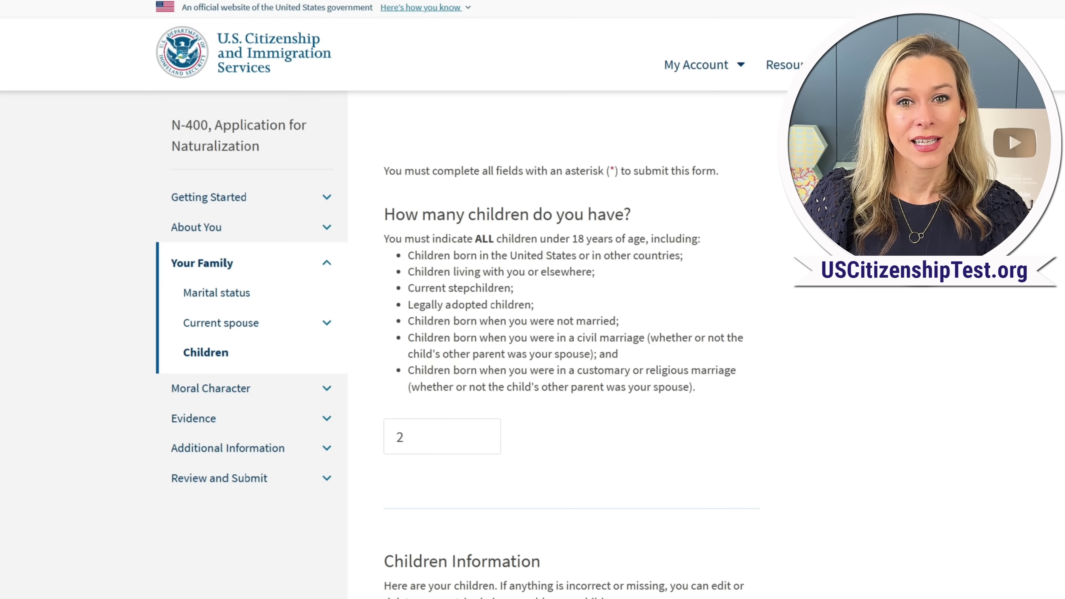
{"action": "scroll", "coordinate": [571, 336], "scroll_direction": "down", "scroll_amount": 10}
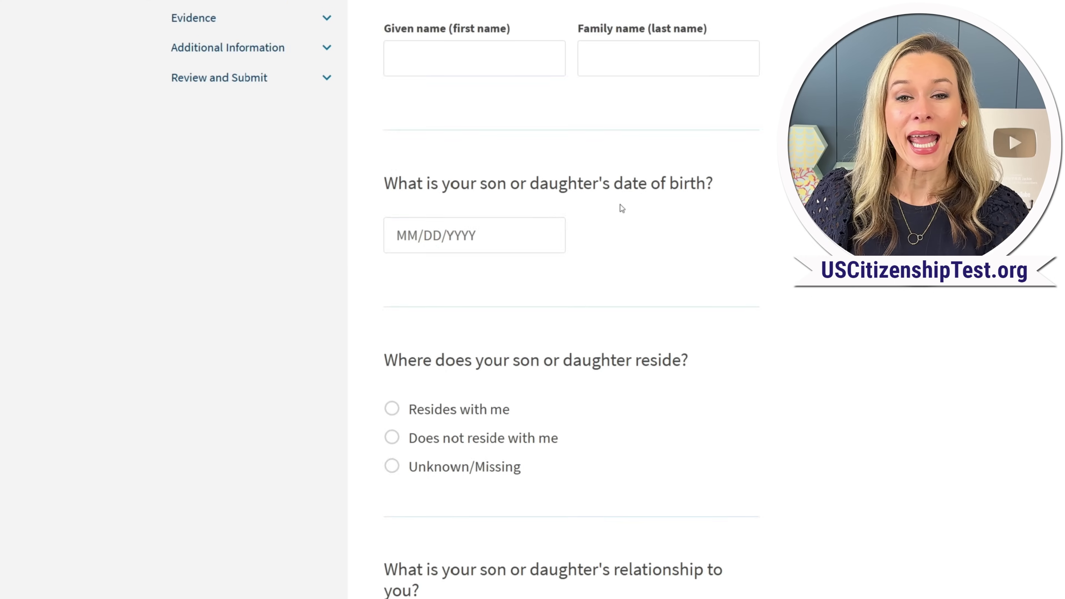
{"action": "scroll", "coordinate": [622, 209], "scroll_direction": "up", "scroll_amount": 5}
{"action": "left_click", "coordinate": [433, 295]}
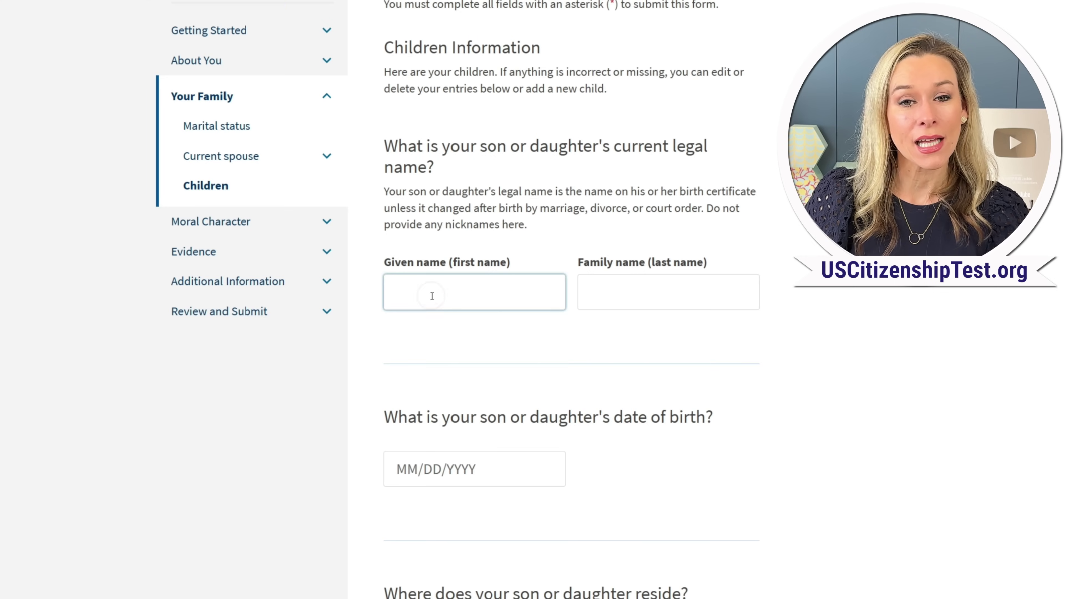
{"action": "key", "text": "Tab"}
{"action": "key", "text": "Tab"}
{"action": "type", "text": "08022015"}
- Mark the second child as living with you, biological and supported, save the entry, and leave the application as a draft
{"action": "scroll", "coordinate": [458, 335], "scroll_direction": "down", "scroll_amount": 7}
{"action": "left_click", "coordinate": [459, 221]}
{"action": "left_click", "coordinate": [426, 449]}
{"action": "scroll", "coordinate": [426, 420], "scroll_direction": "down", "scroll_amount": 7}
{"action": "left_click", "coordinate": [407, 306]}
{"action": "left_click", "coordinate": [441, 450]}
{"action": "scroll", "coordinate": [441, 420], "scroll_direction": "down", "scroll_amount": 5}
{"action": "scroll", "coordinate": [571, 336], "scroll_direction": "down", "scroll_amount": 6}
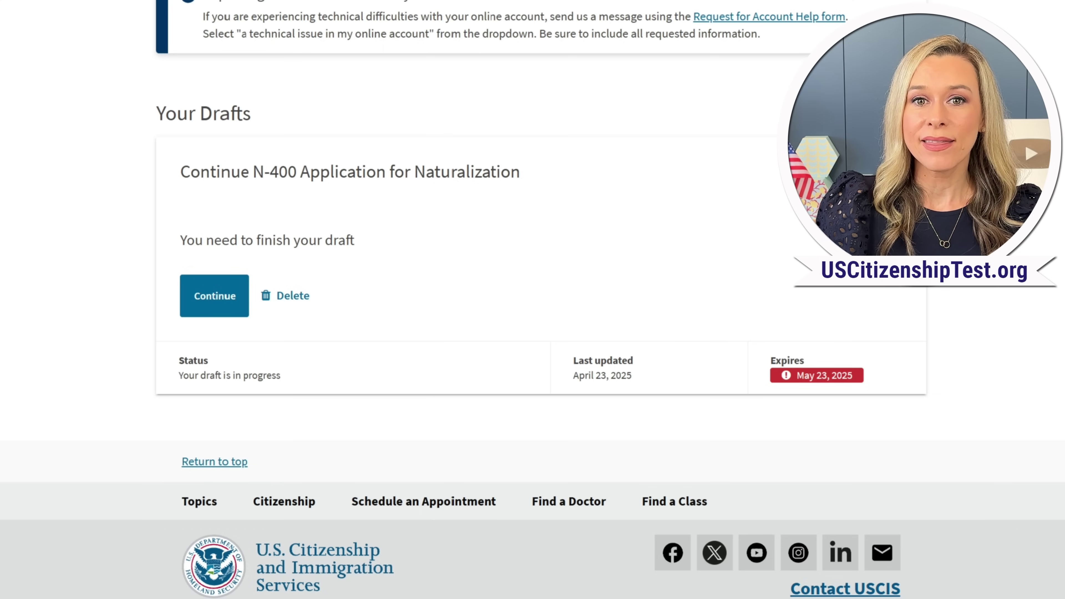
- Continue the saved N-400 Application for Naturalization draft from Your Drafts
{"action": "left_click", "coordinate": [196, 297]}
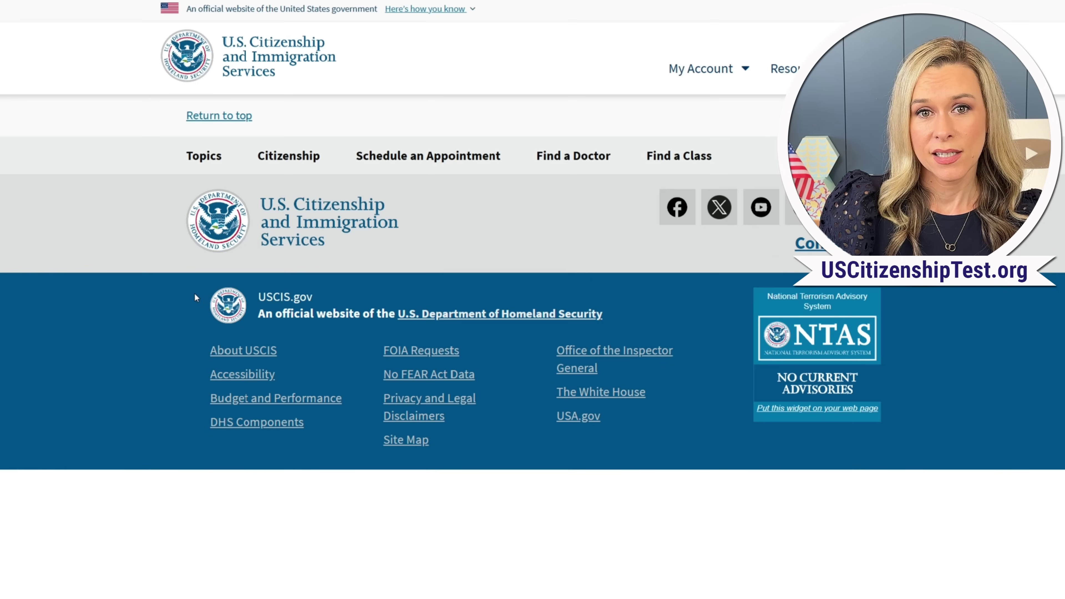
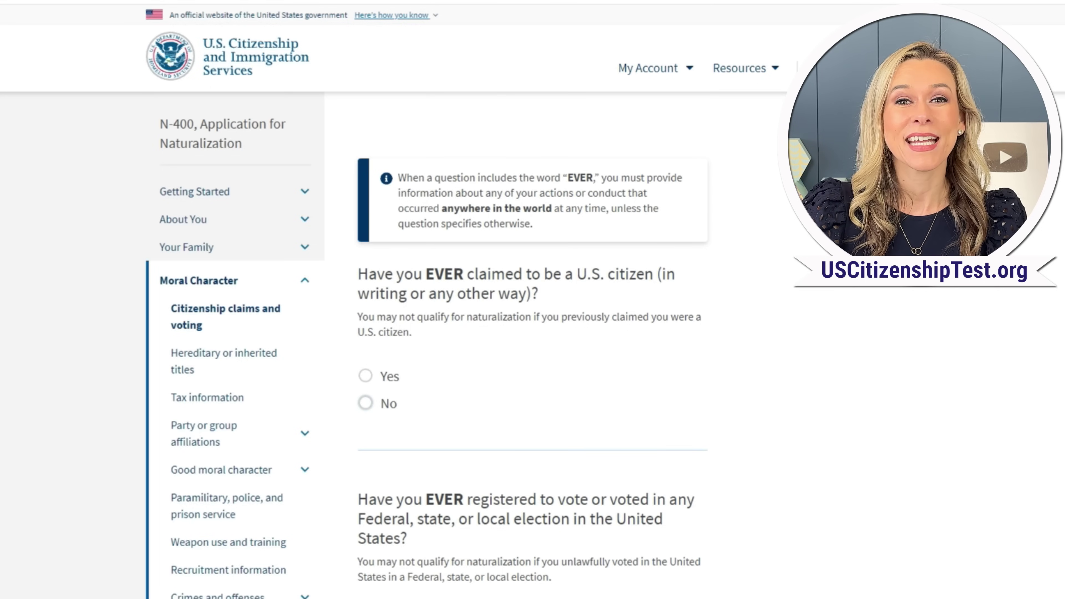
- Answer No to ever claiming U.S. citizenship and to registering or voting, then continue
{"action": "left_click", "coordinate": [366, 403]}
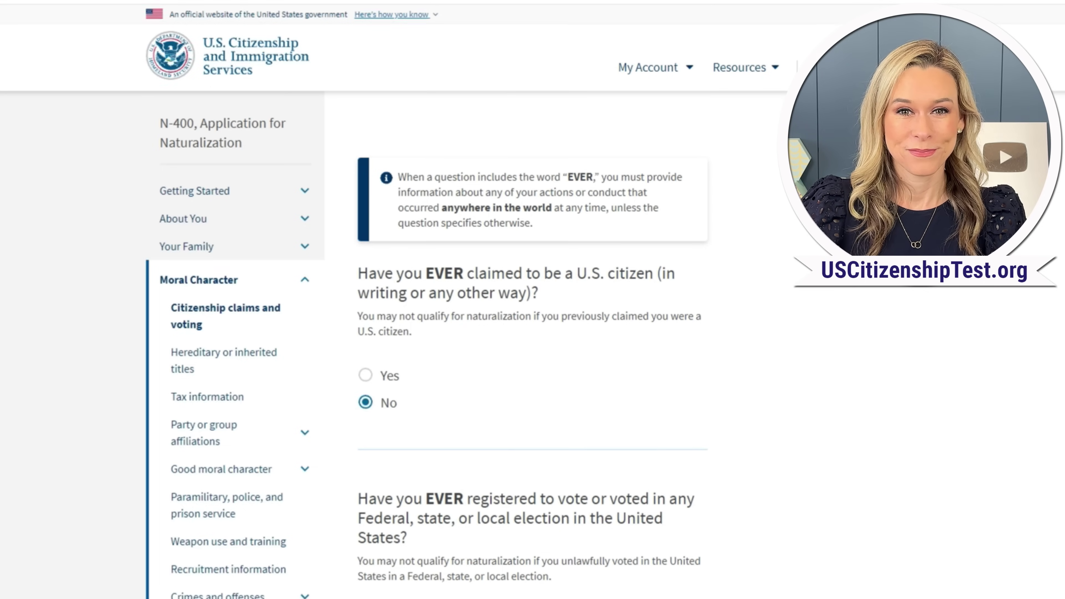
{"action": "scroll", "coordinate": [366, 403], "scroll_direction": "down", "scroll_amount": 3}
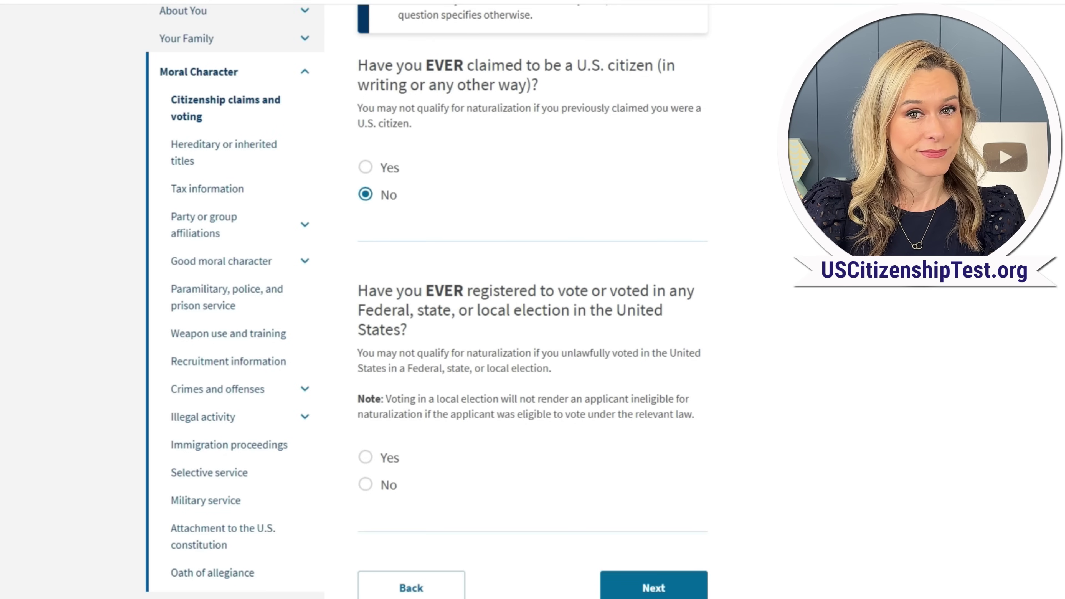
{"action": "left_click", "coordinate": [366, 484]}
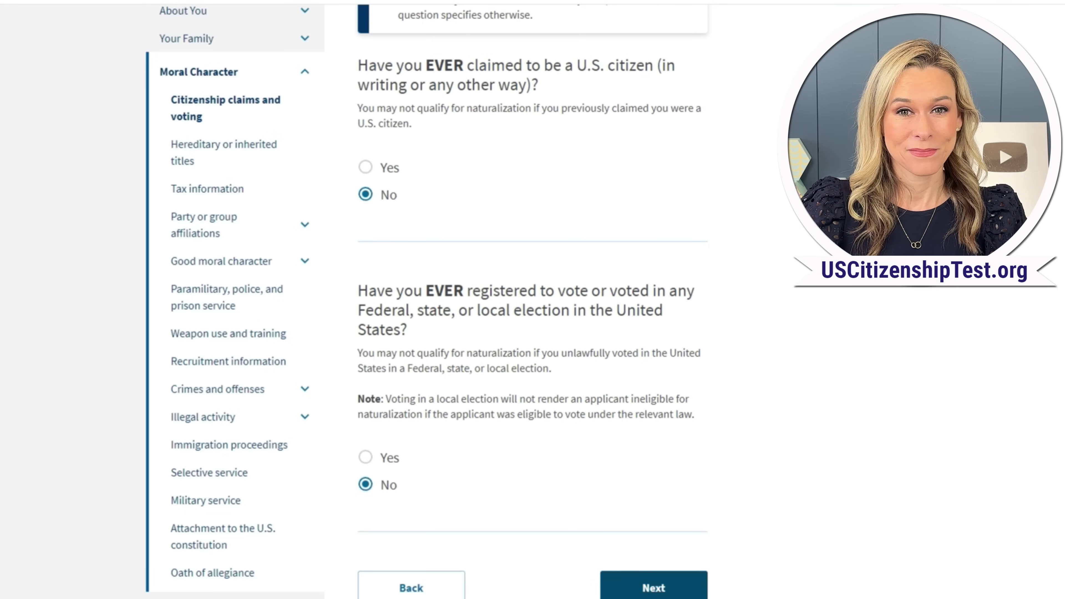
{"action": "left_click", "coordinate": [654, 588]}
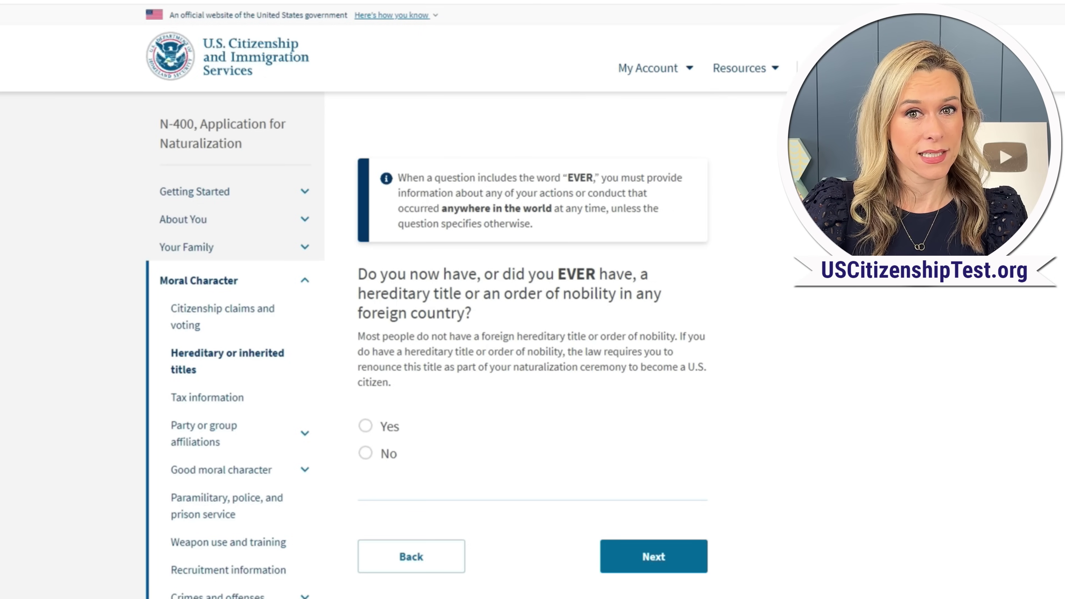
- Answer No to holding a hereditary title, then No to claiming non-U.S. resident status for taxes
{"action": "left_click", "coordinate": [365, 453]}
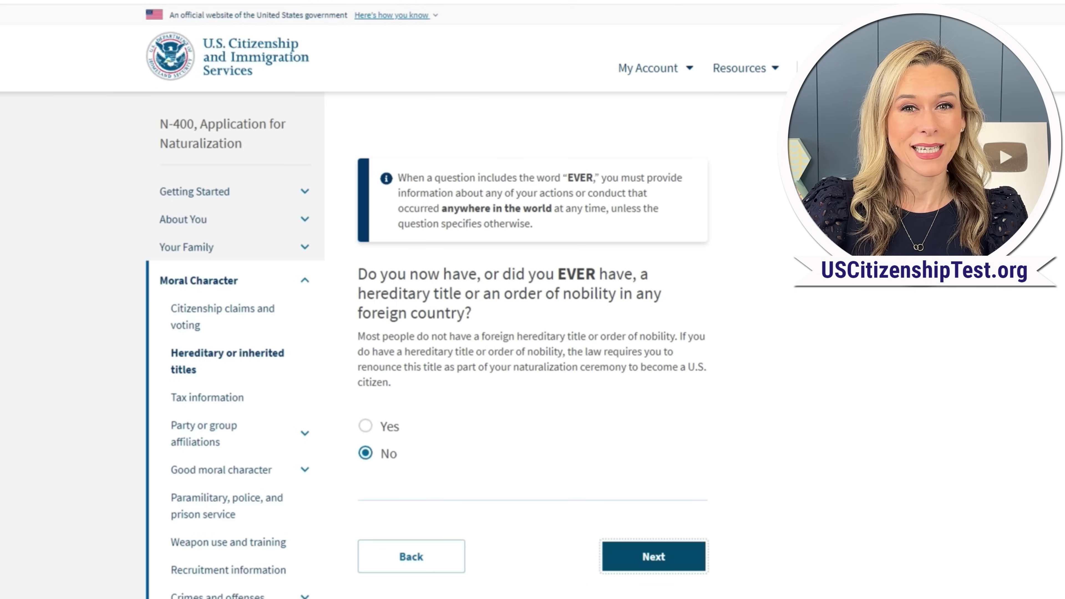
{"action": "left_click", "coordinate": [654, 557]}
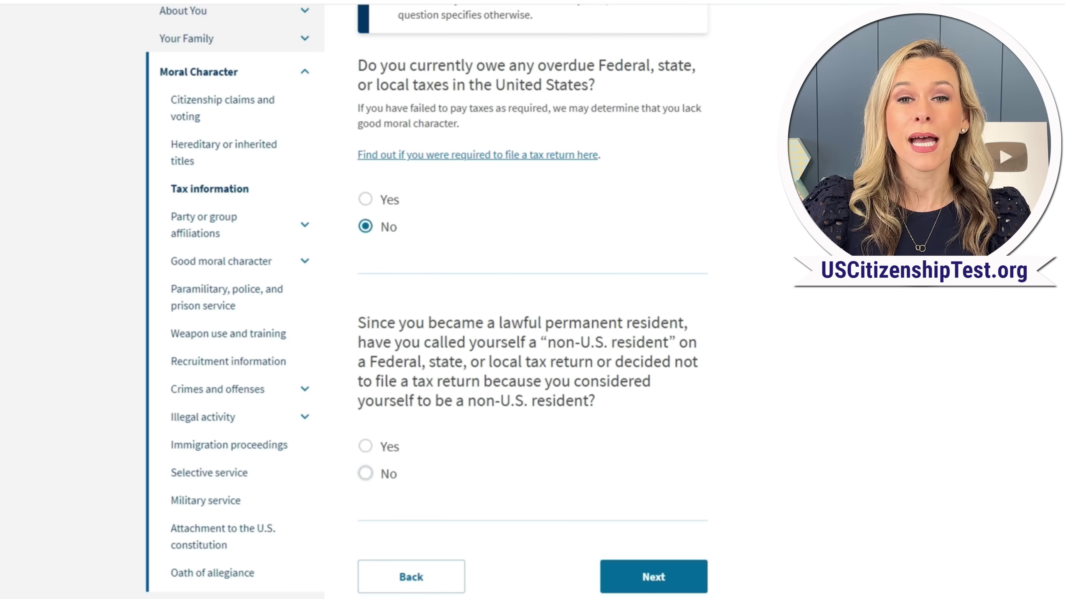
{"action": "left_click", "coordinate": [366, 473]}
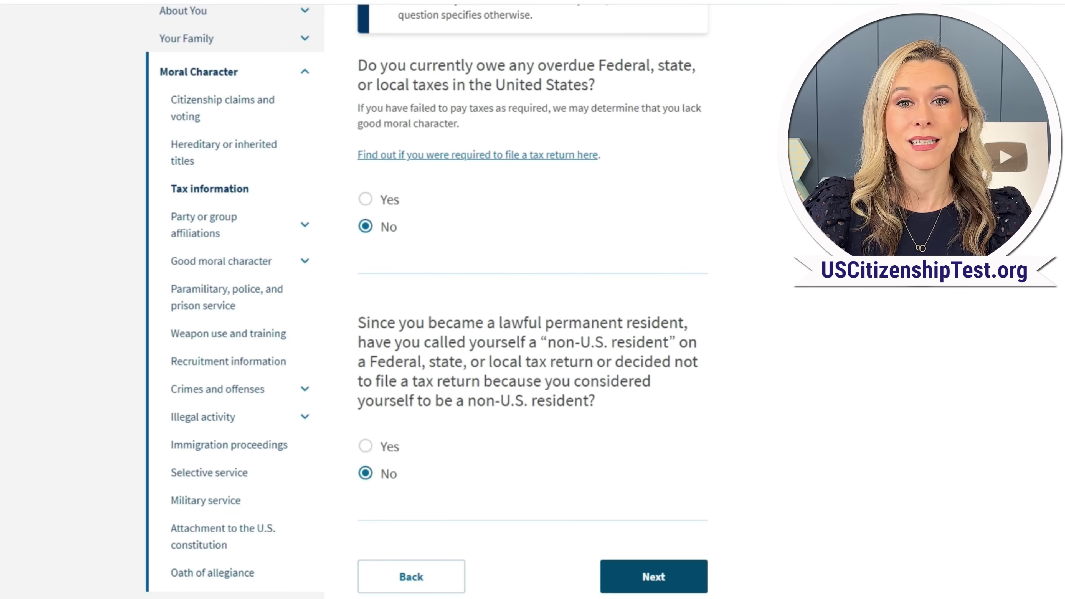
- Answer No to the Communist or totalitarian party and advocacy group questions
{"action": "left_click", "coordinate": [654, 577]}
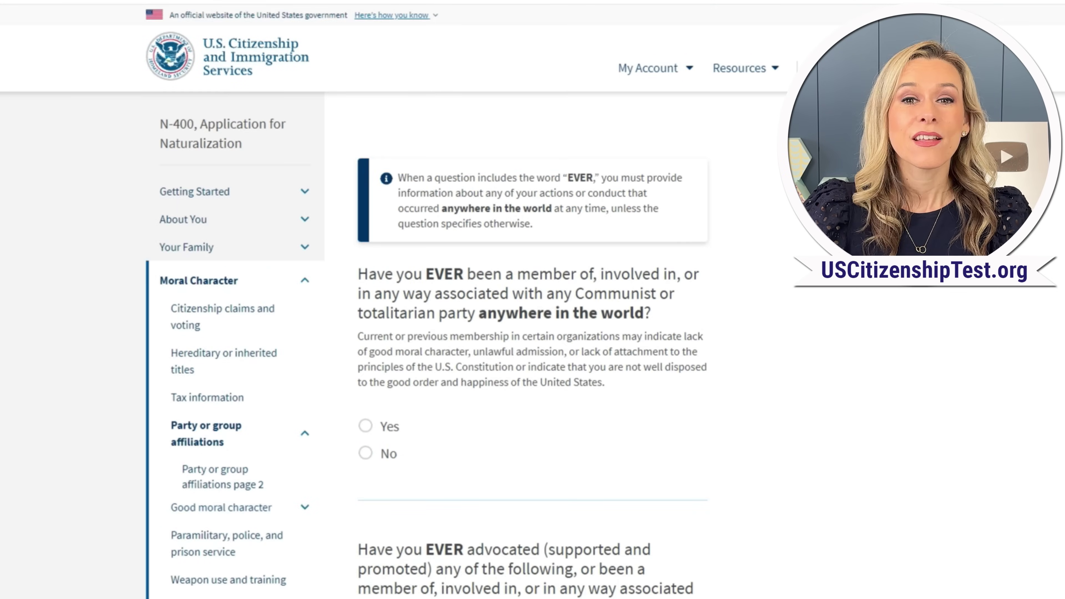
{"action": "scroll", "coordinate": [533, 300], "scroll_direction": "down", "scroll_amount": 3}
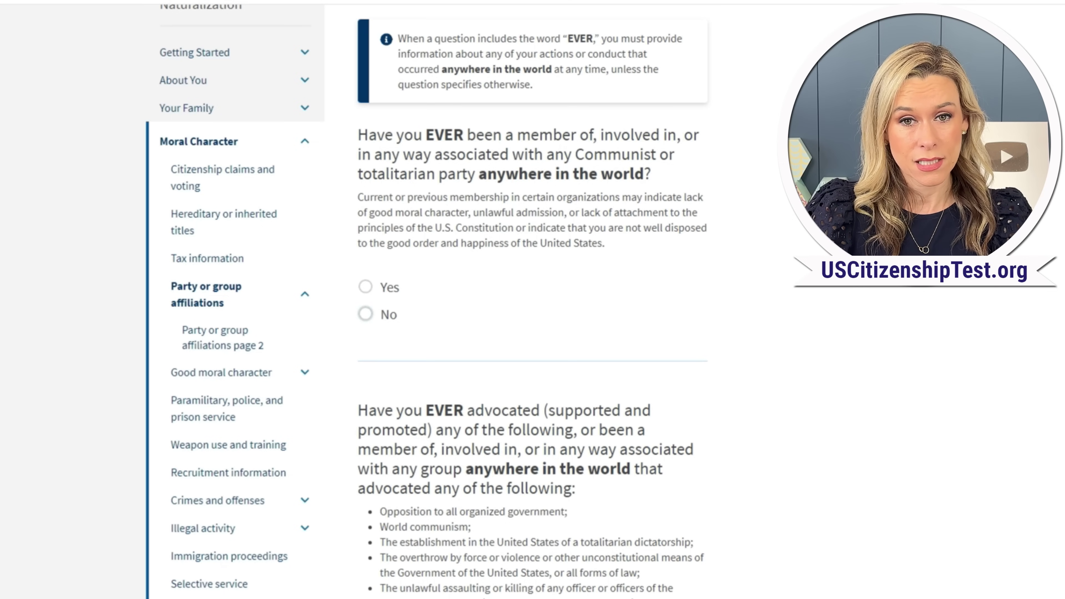
{"action": "left_click", "coordinate": [365, 314]}
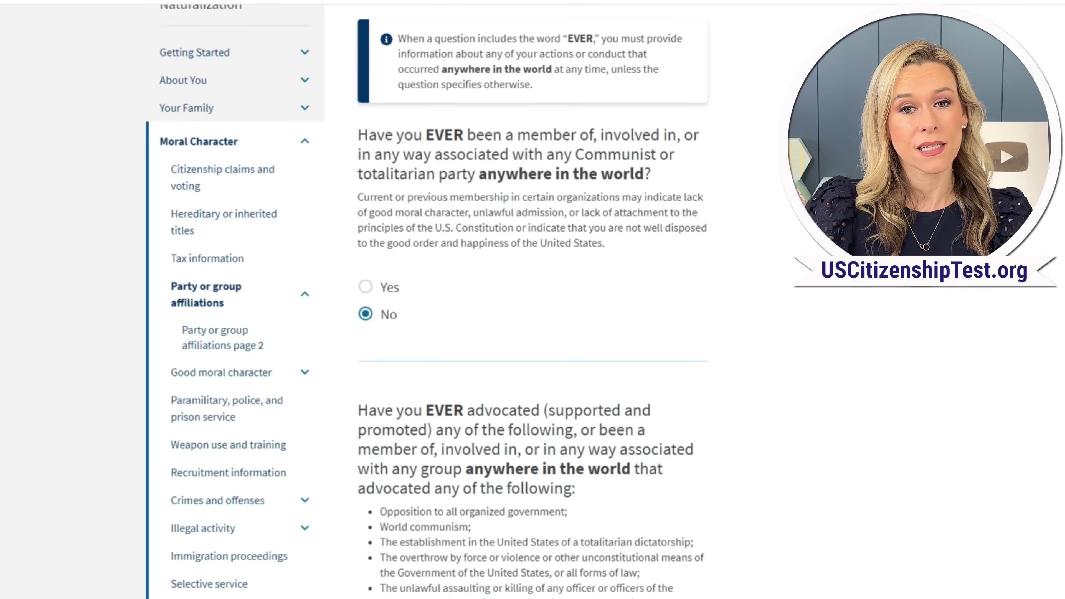
{"action": "scroll", "coordinate": [427, 301], "scroll_direction": "down", "scroll_amount": 3}
{"action": "scroll", "coordinate": [427, 301], "scroll_direction": "down", "scroll_amount": 3}
{"action": "scroll", "coordinate": [426, 295], "scroll_direction": "down", "scroll_amount": 2}
{"action": "left_click", "coordinate": [366, 371]}
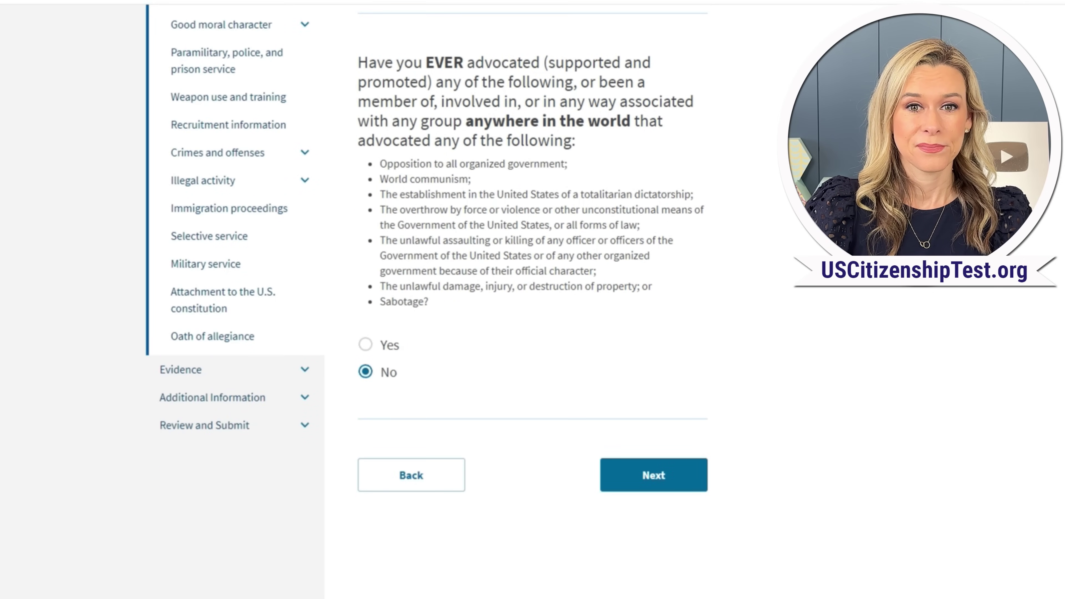
{"action": "left_click", "coordinate": [654, 475]}
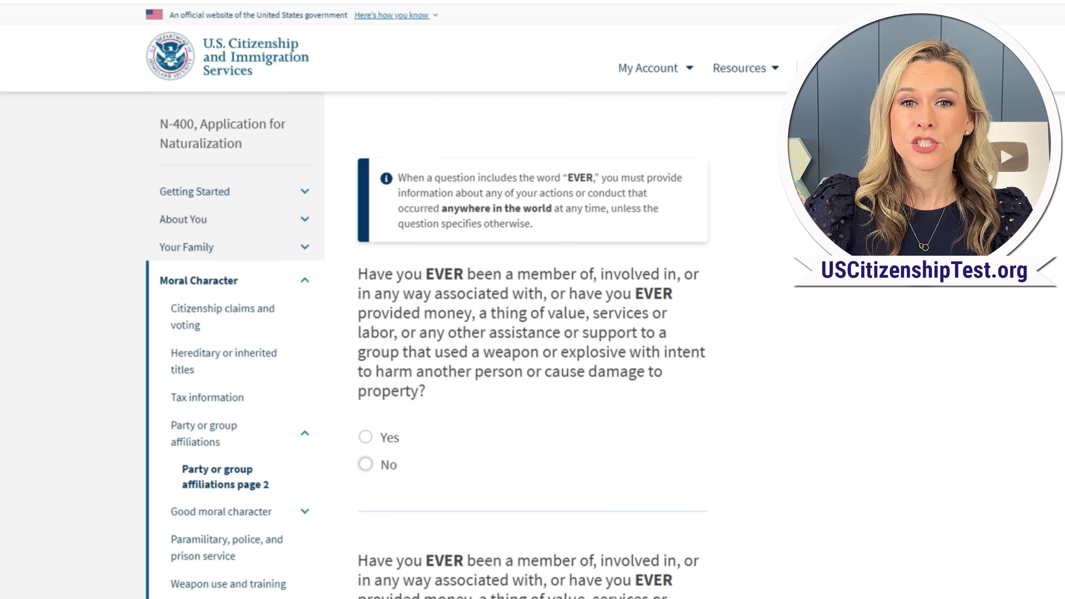
- Answer No to the weapons-group, kidnapping or assassination, and violence-threat group questions
{"action": "left_click", "coordinate": [365, 465]}
{"action": "scroll", "coordinate": [365, 464], "scroll_direction": "down", "scroll_amount": 7}
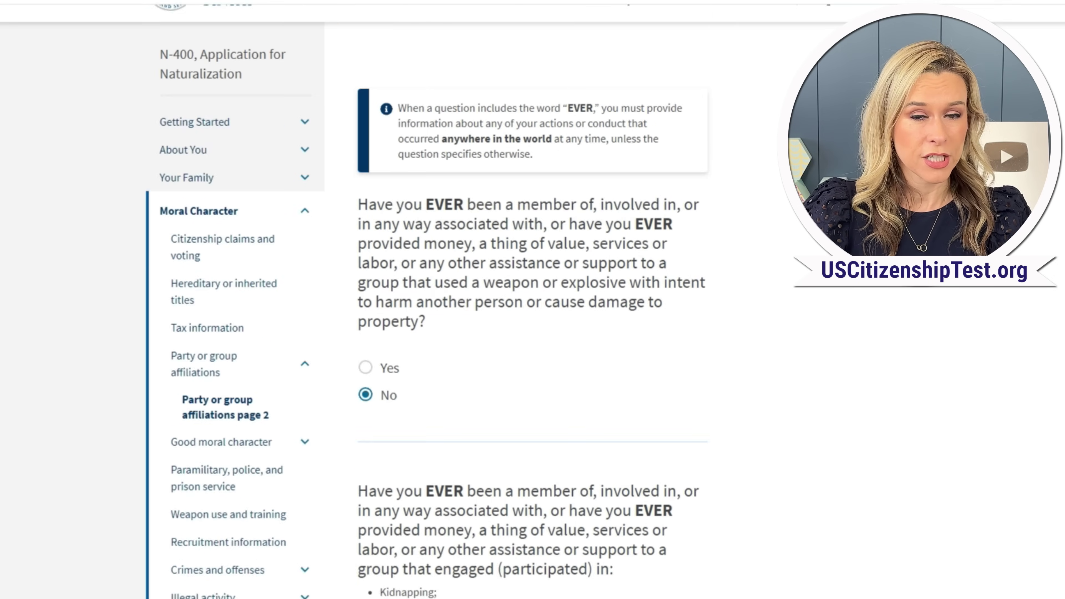
{"action": "left_click", "coordinate": [366, 291]}
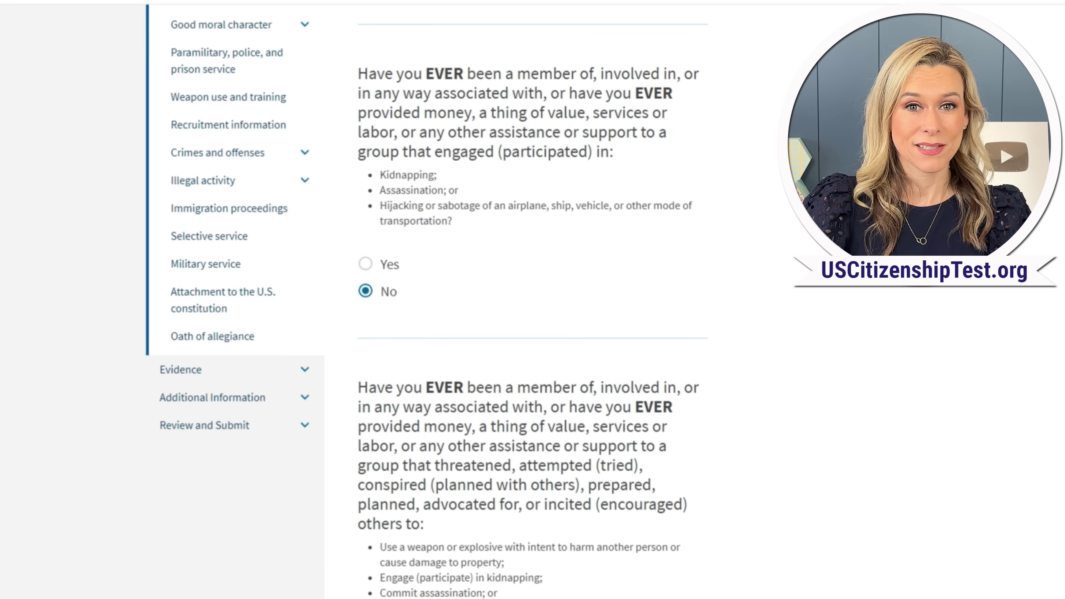
{"action": "scroll", "coordinate": [366, 290], "scroll_direction": "down", "scroll_amount": 7}
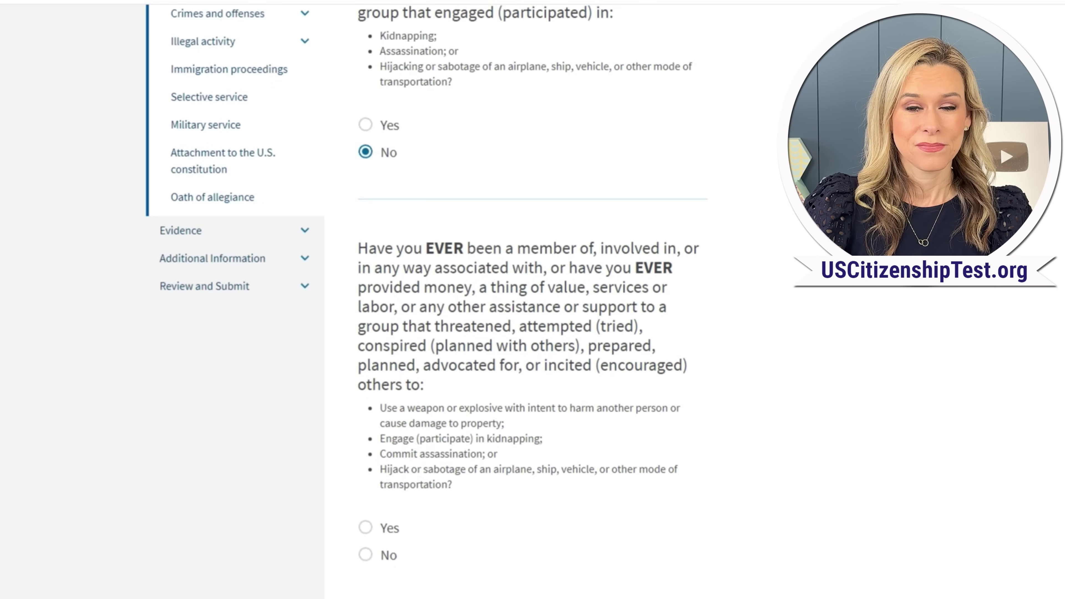
{"action": "left_click", "coordinate": [365, 416]}
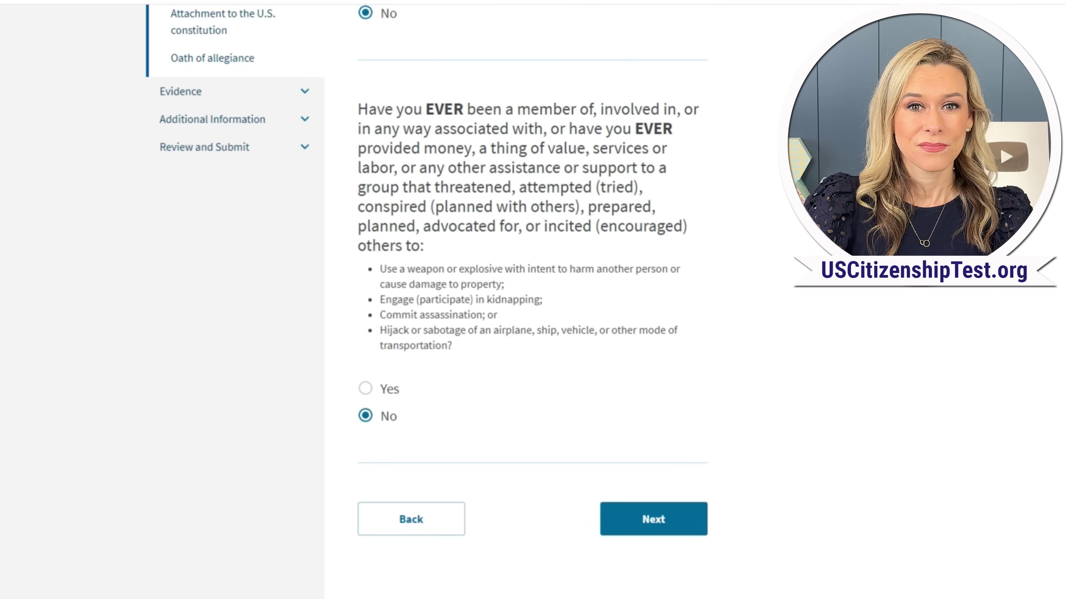
{"action": "left_click", "coordinate": [653, 520]}
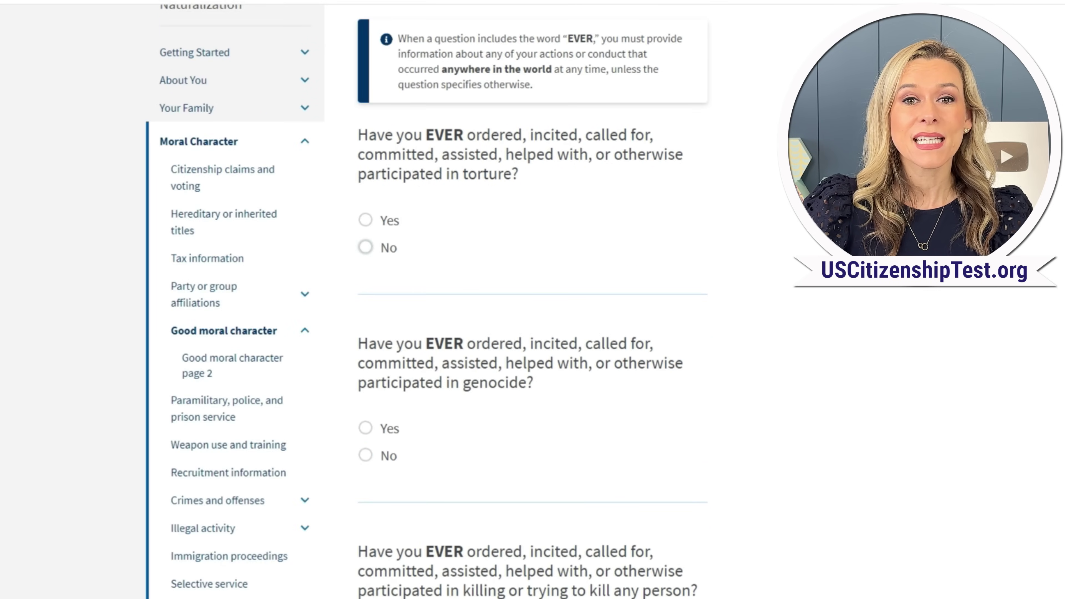
- Answer No to the torture, genocide, killing and severe-injury questions
{"action": "left_click", "coordinate": [366, 248]}
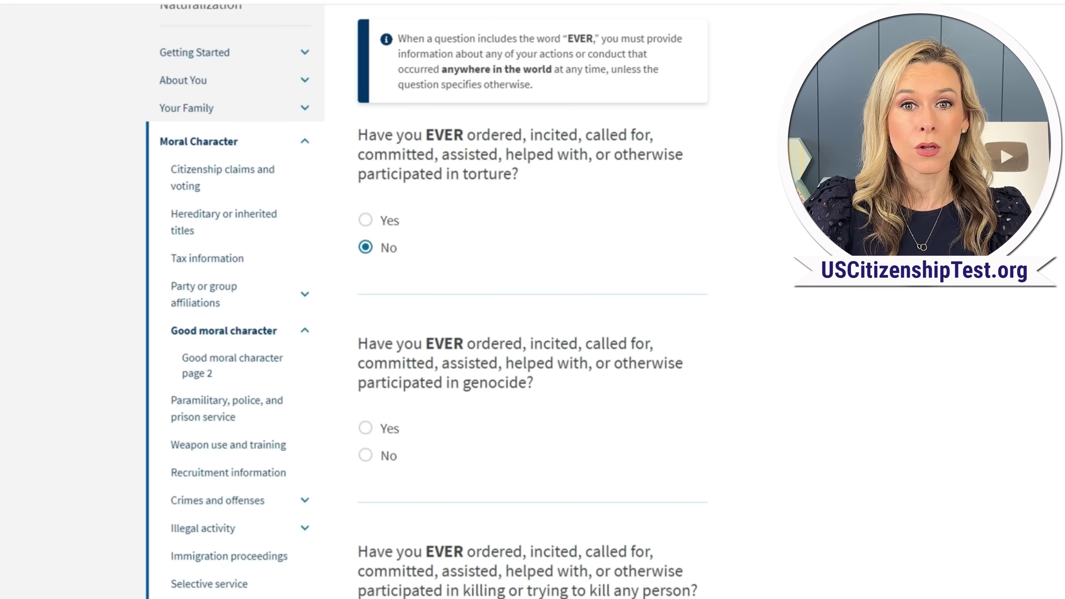
{"action": "left_click", "coordinate": [365, 456]}
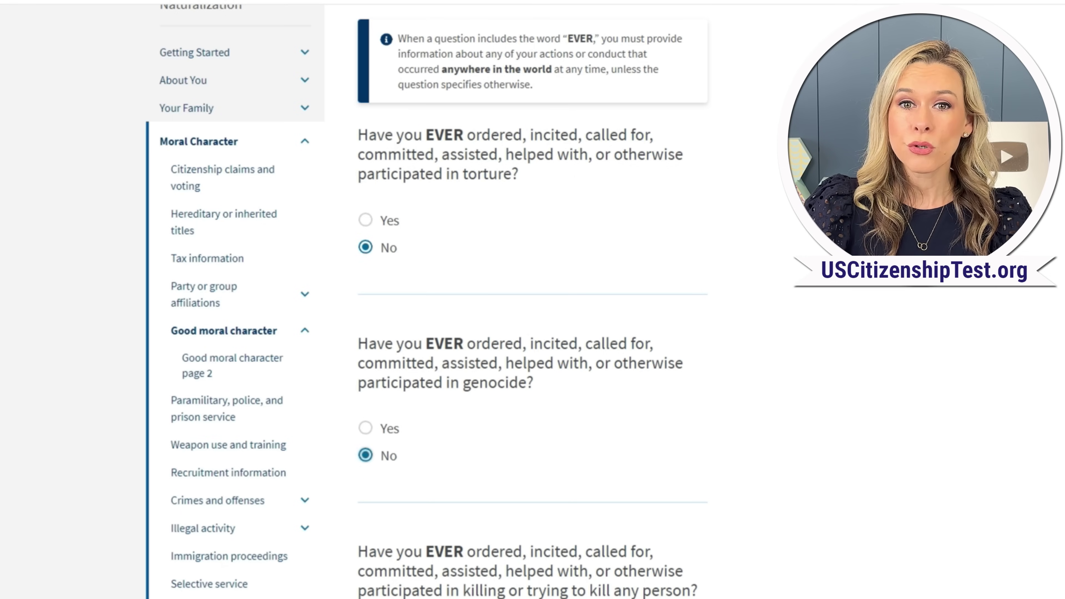
{"action": "scroll", "coordinate": [366, 455], "scroll_direction": "down", "scroll_amount": 5}
{"action": "scroll", "coordinate": [532, 294], "scroll_direction": "down", "scroll_amount": 5}
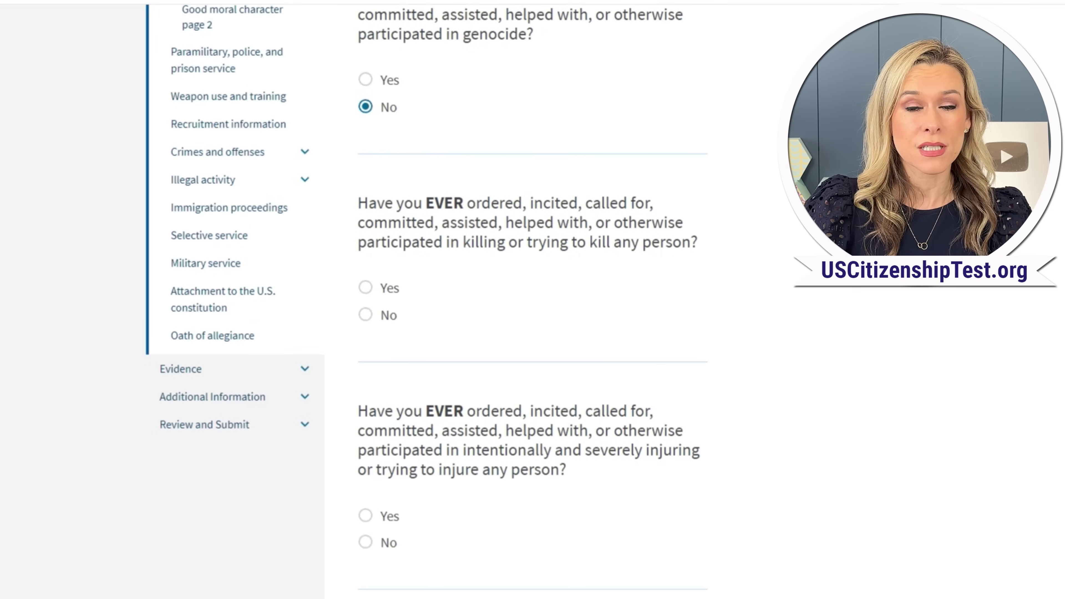
{"action": "scroll", "coordinate": [533, 294], "scroll_direction": "up", "scroll_amount": 3}
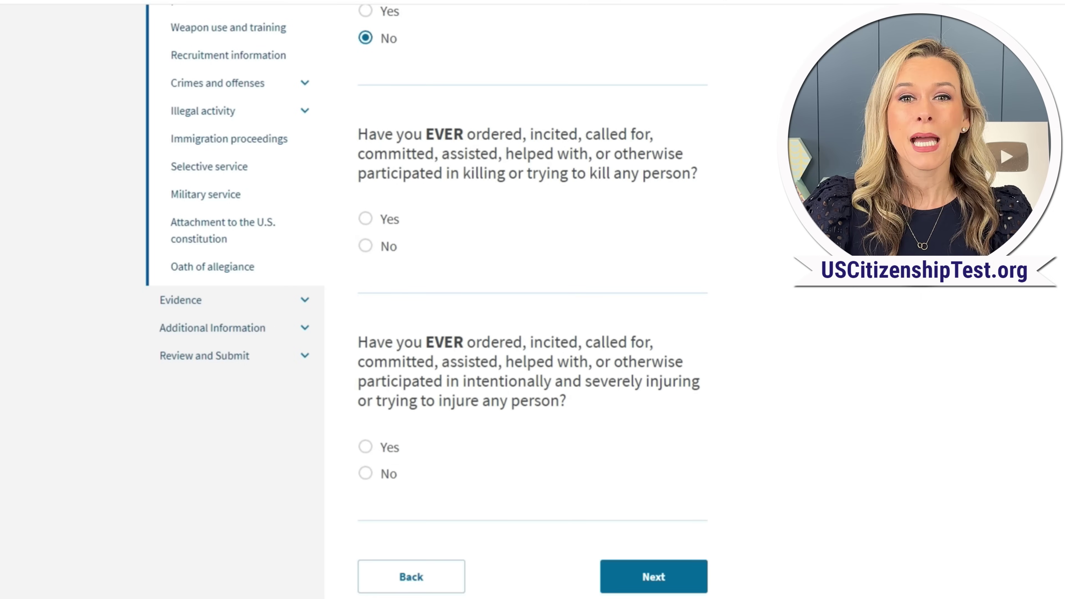
{"action": "left_click", "coordinate": [365, 246]}
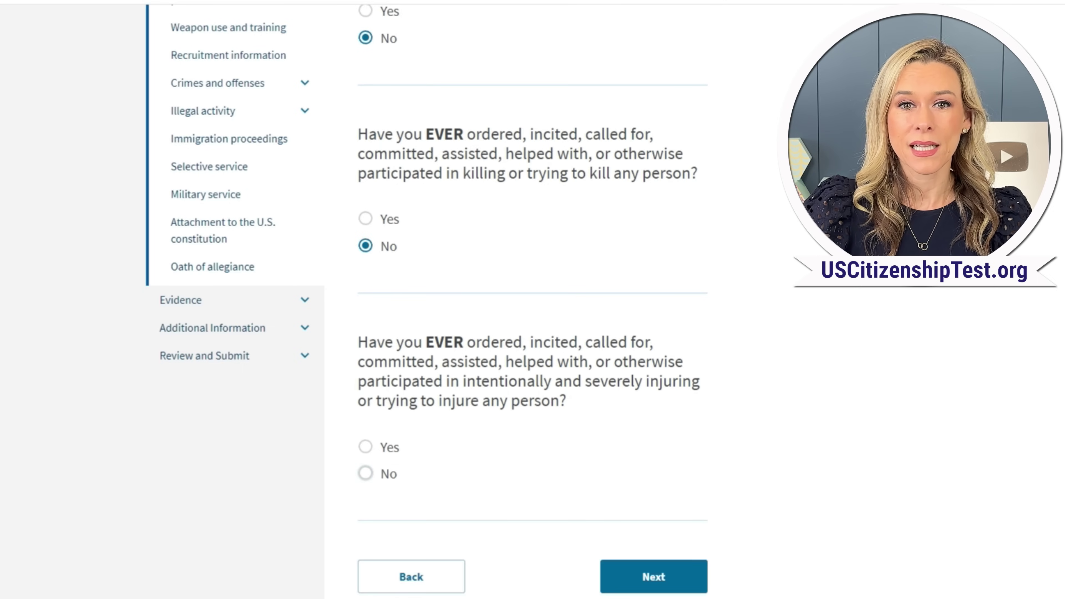
{"action": "left_click", "coordinate": [366, 474]}
{"action": "left_click", "coordinate": [654, 577]}
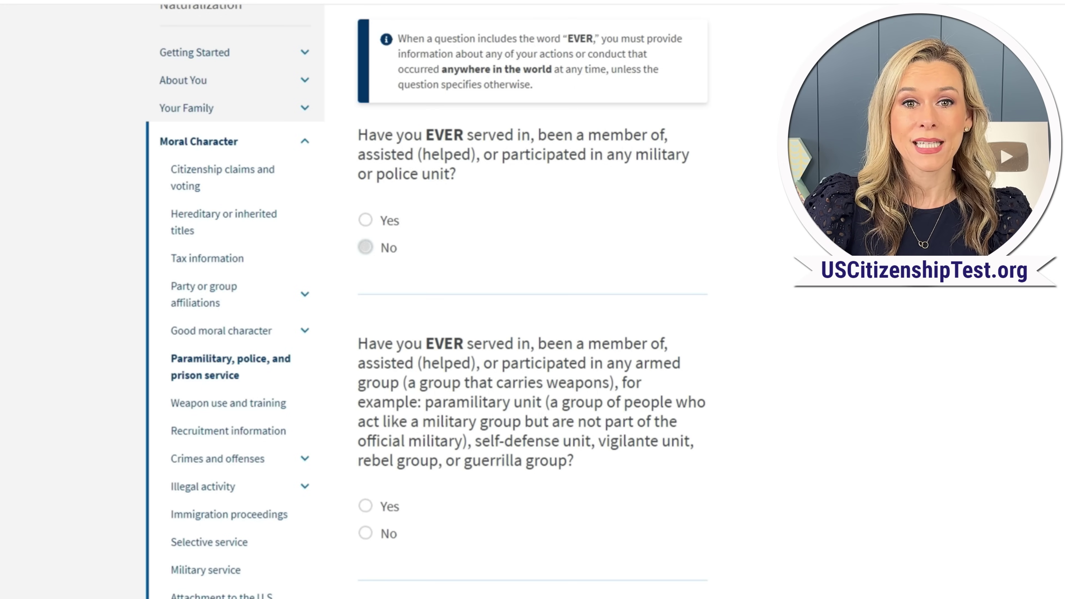
- Answer No to the military or police unit, armed group and detention facility questions
{"action": "left_click", "coordinate": [366, 247]}
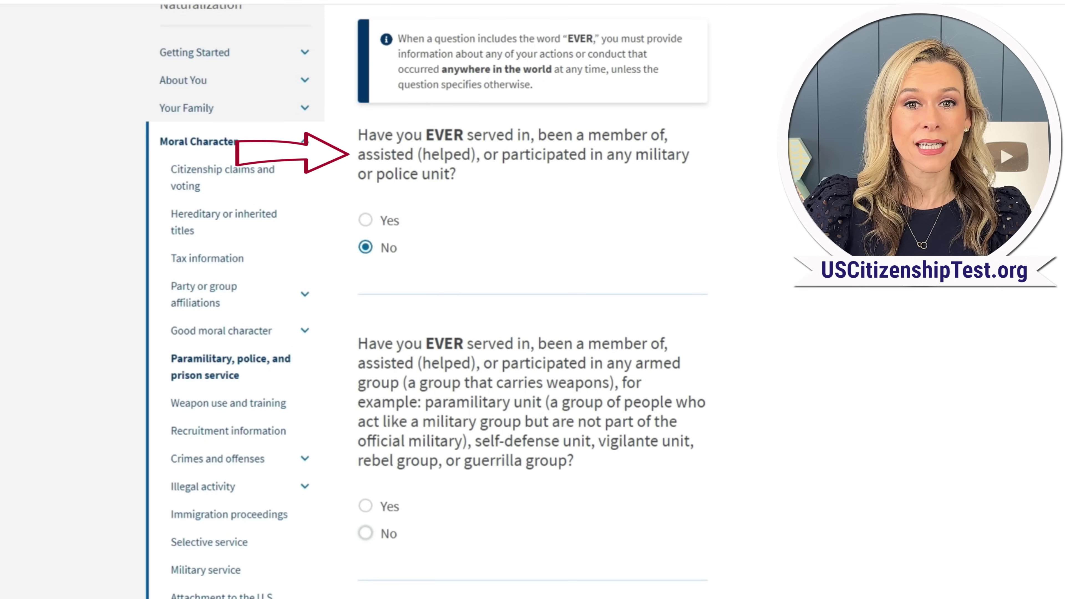
{"action": "left_click", "coordinate": [365, 533]}
{"action": "scroll", "coordinate": [365, 533], "scroll_direction": "down", "scroll_amount": 4}
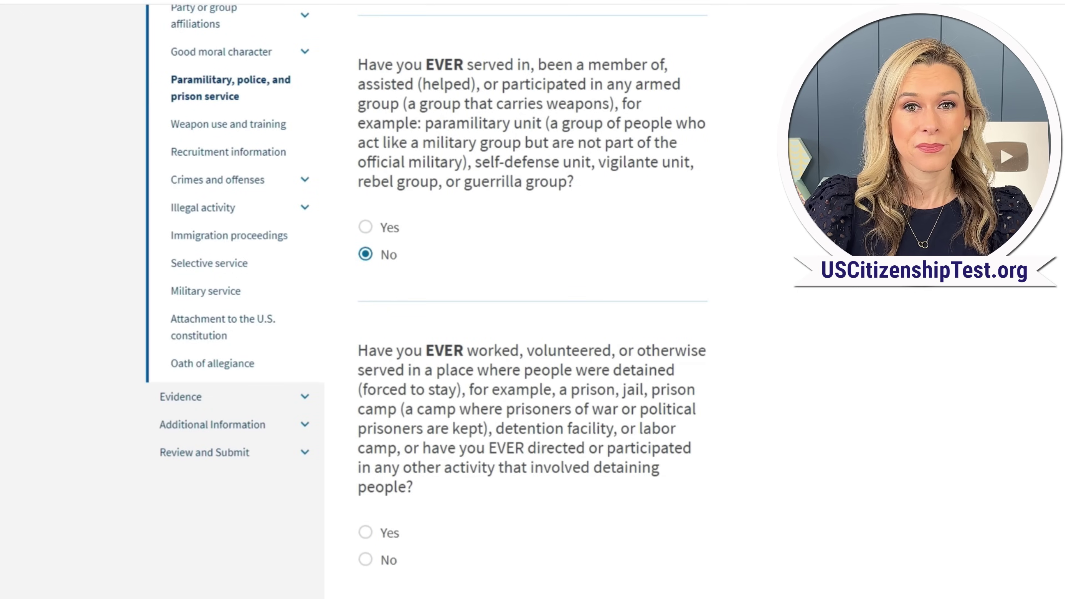
{"action": "scroll", "coordinate": [427, 294], "scroll_direction": "down", "scroll_amount": 3}
{"action": "scroll", "coordinate": [533, 294], "scroll_direction": "down", "scroll_amount": 2}
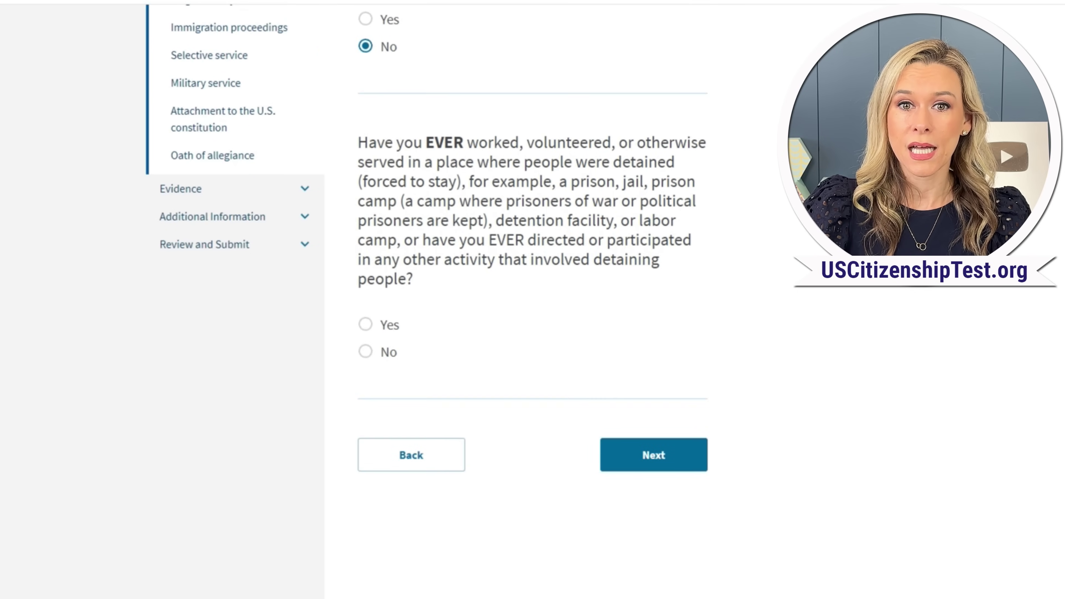
{"action": "left_click", "coordinate": [365, 352]}
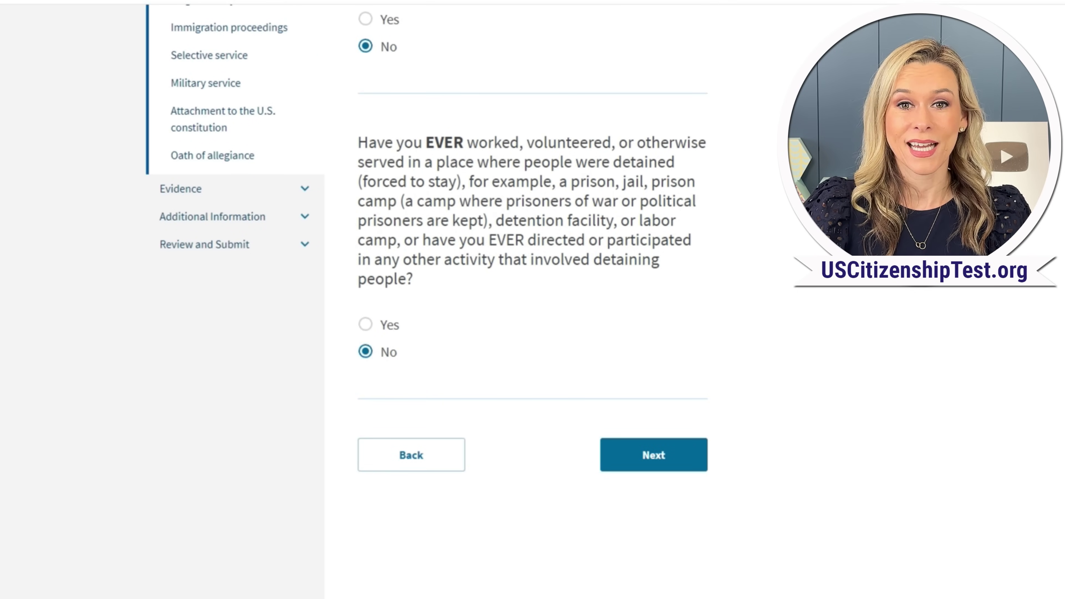
{"action": "left_click", "coordinate": [654, 455]}
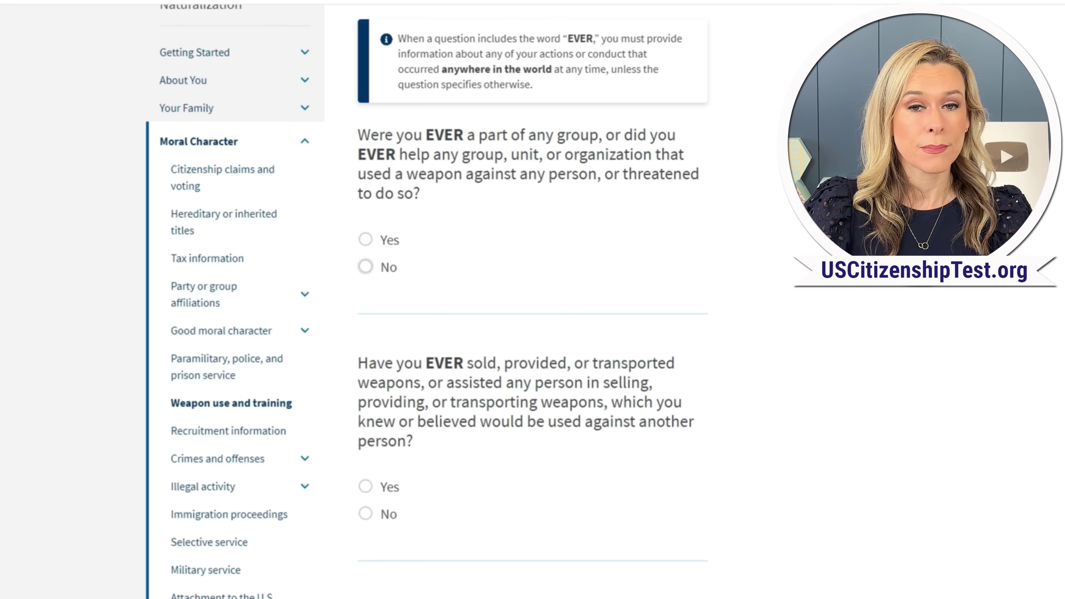
- Answer No to armed group membership, selling or transporting weapons, and weapons training
{"action": "left_click", "coordinate": [366, 267]}
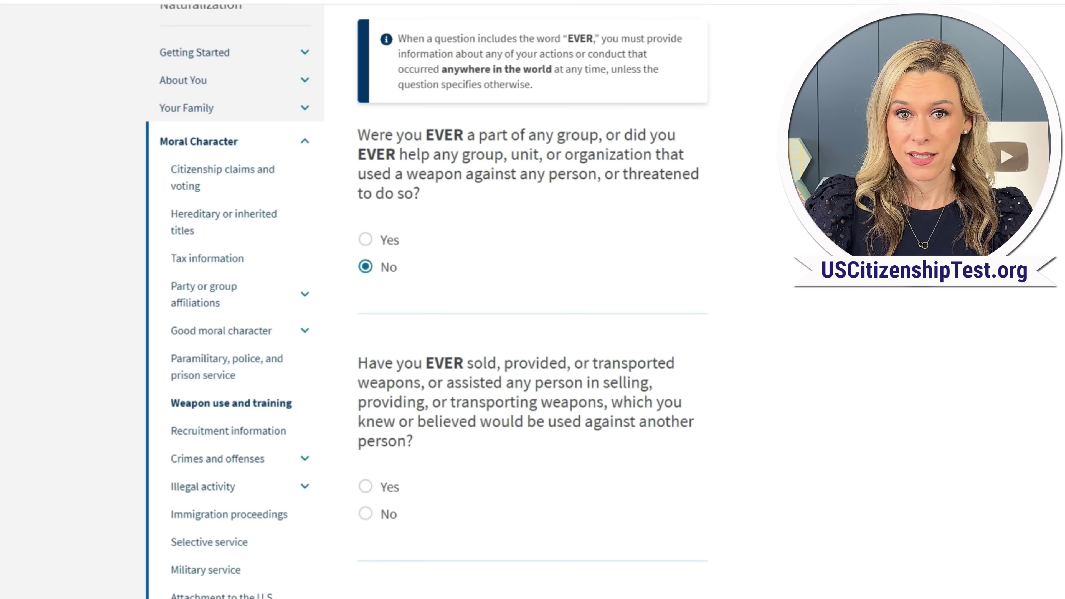
{"action": "left_click", "coordinate": [365, 514]}
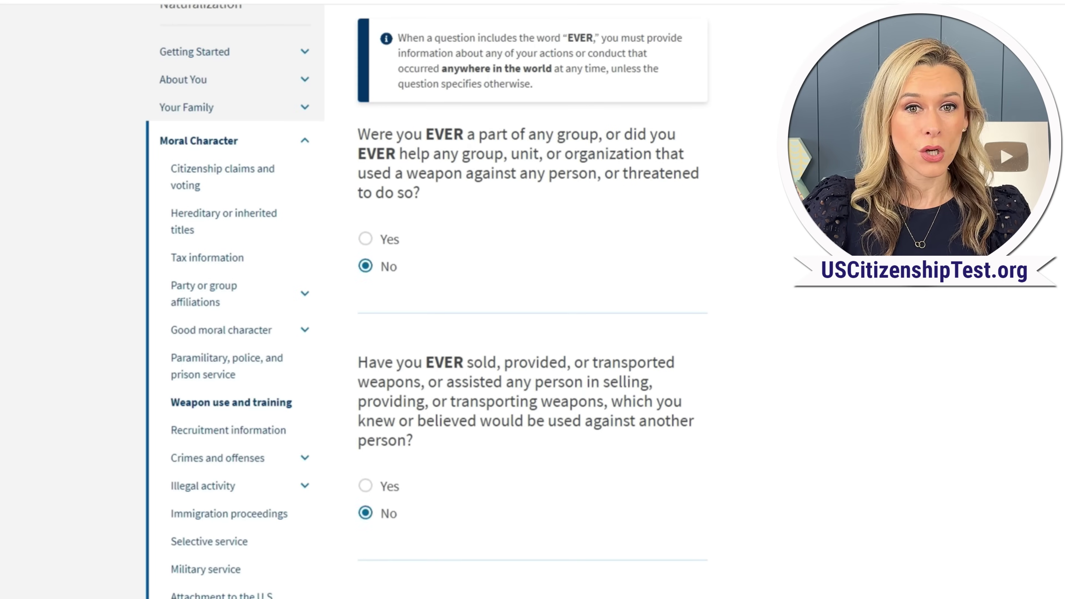
{"action": "scroll", "coordinate": [427, 301], "scroll_direction": "down", "scroll_amount": 5}
{"action": "scroll", "coordinate": [427, 302], "scroll_direction": "down", "scroll_amount": 3}
{"action": "left_click", "coordinate": [365, 374]}
{"action": "left_click", "coordinate": [654, 477]}
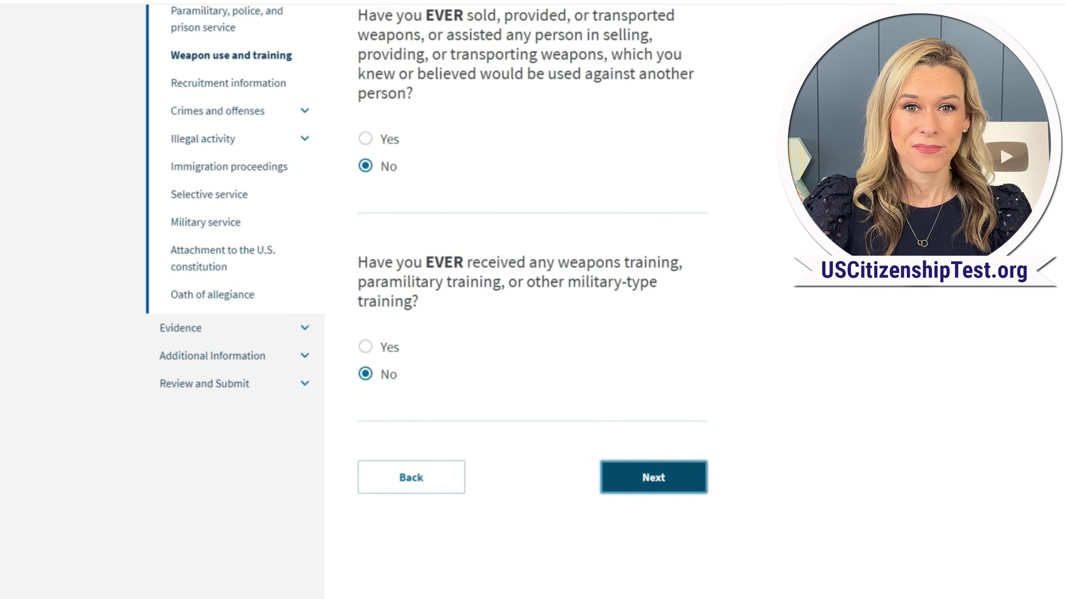
{"action": "scroll", "coordinate": [545, 294], "scroll_direction": "down", "scroll_amount": 5}
{"action": "scroll", "coordinate": [545, 300], "scroll_direction": "down", "scroll_amount": 1}
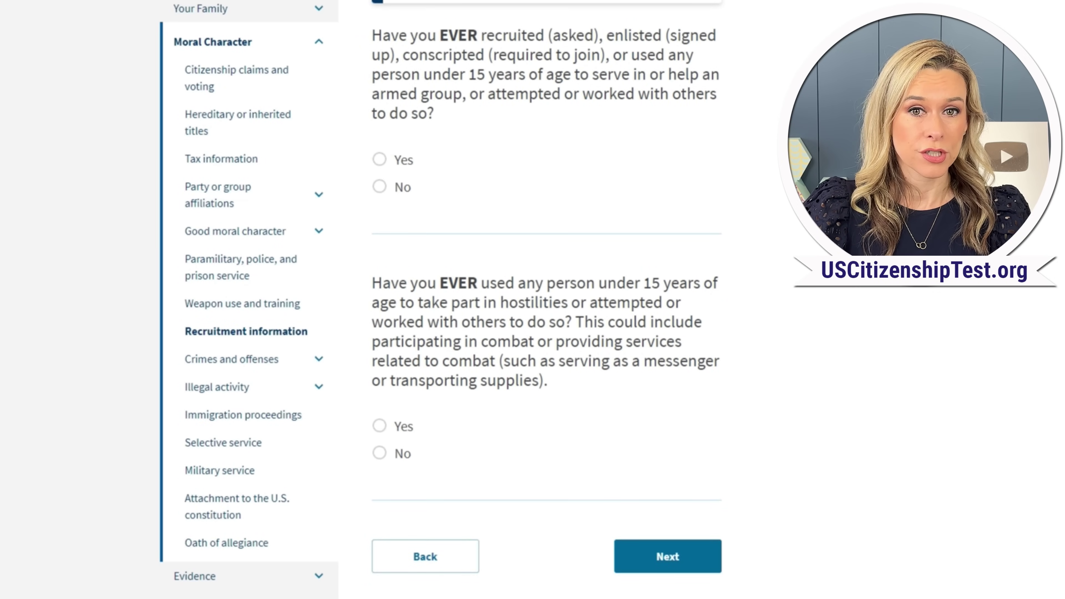
- Answer No to the two recruitment questions and continue to Crimes and offenses
{"action": "left_click", "coordinate": [380, 187]}
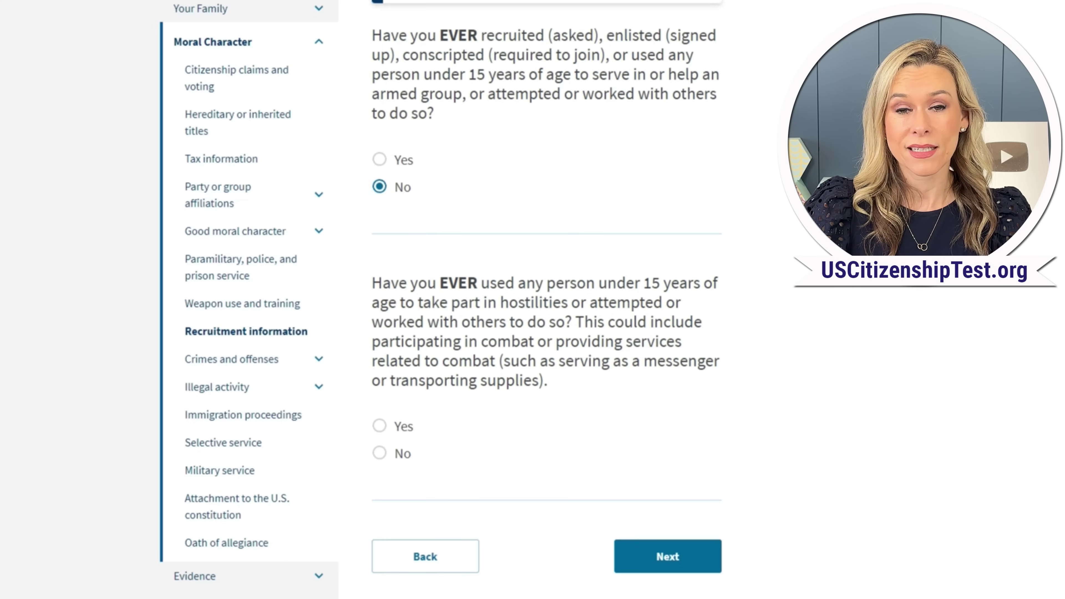
{"action": "left_click", "coordinate": [379, 453]}
{"action": "left_click", "coordinate": [668, 556]}
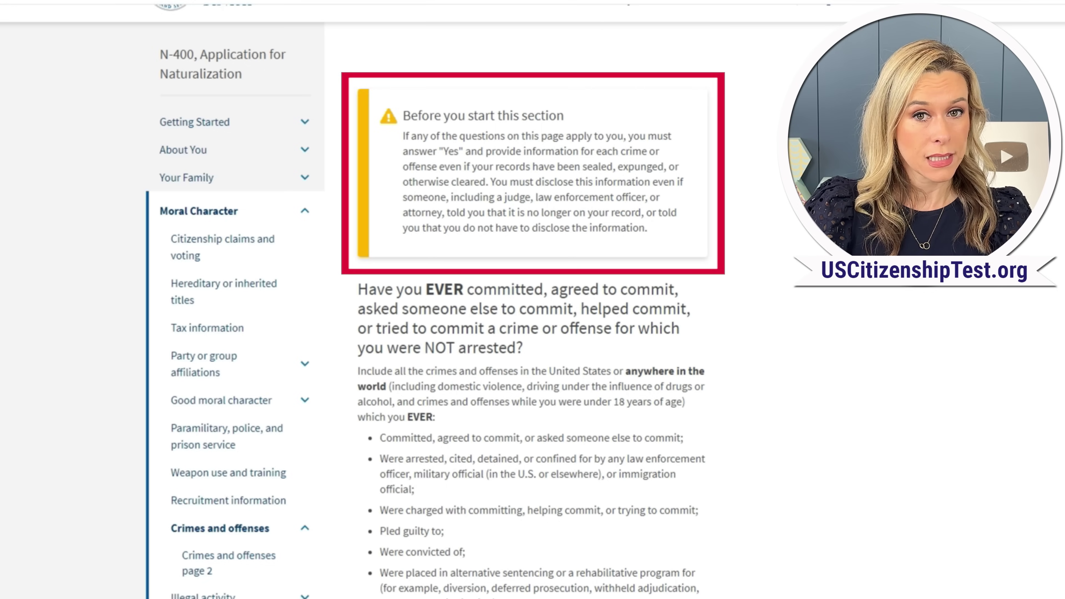
- Preview the offense entry form via Yes, then answer No to unarrested crimes
{"action": "scroll", "coordinate": [533, 336], "scroll_direction": "down", "scroll_amount": 2}
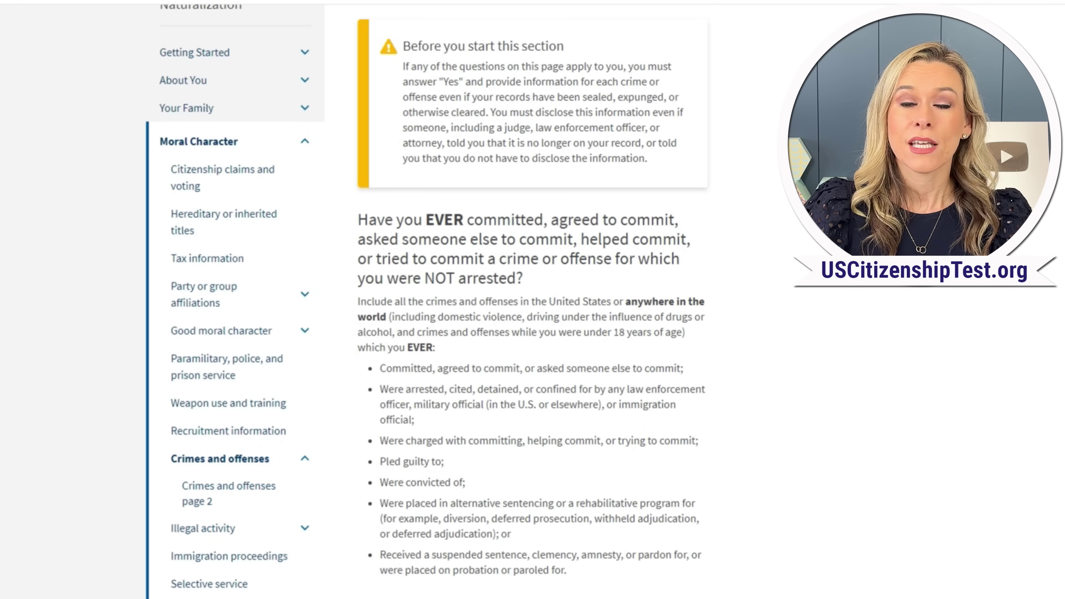
{"action": "scroll", "coordinate": [533, 294], "scroll_direction": "down", "scroll_amount": 4}
{"action": "left_click", "coordinate": [365, 474]}
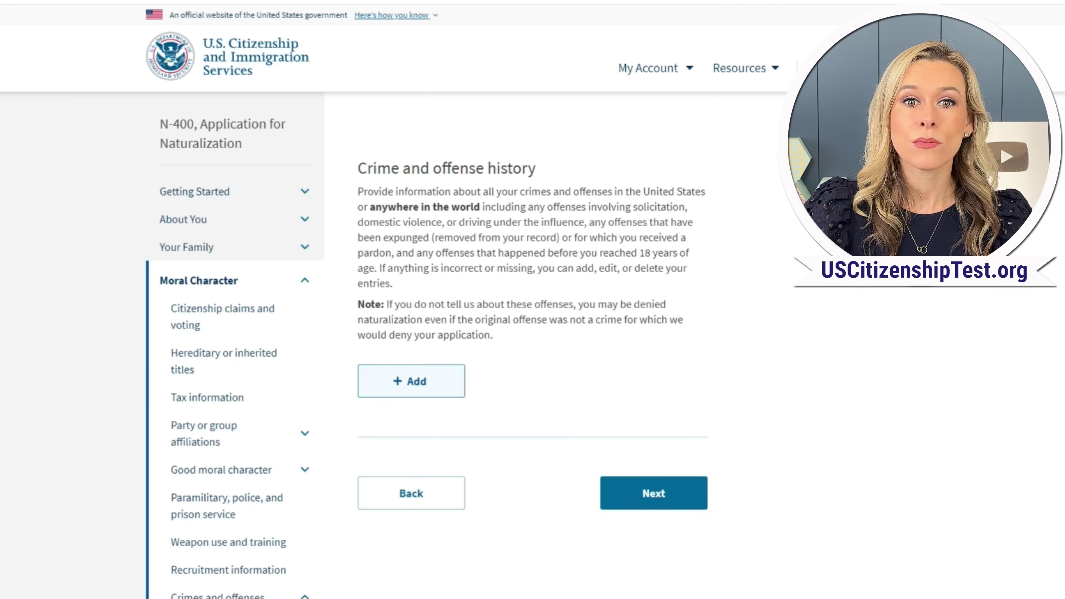
{"action": "left_click", "coordinate": [411, 381]}
{"action": "scroll", "coordinate": [532, 294], "scroll_direction": "down", "scroll_amount": 6}
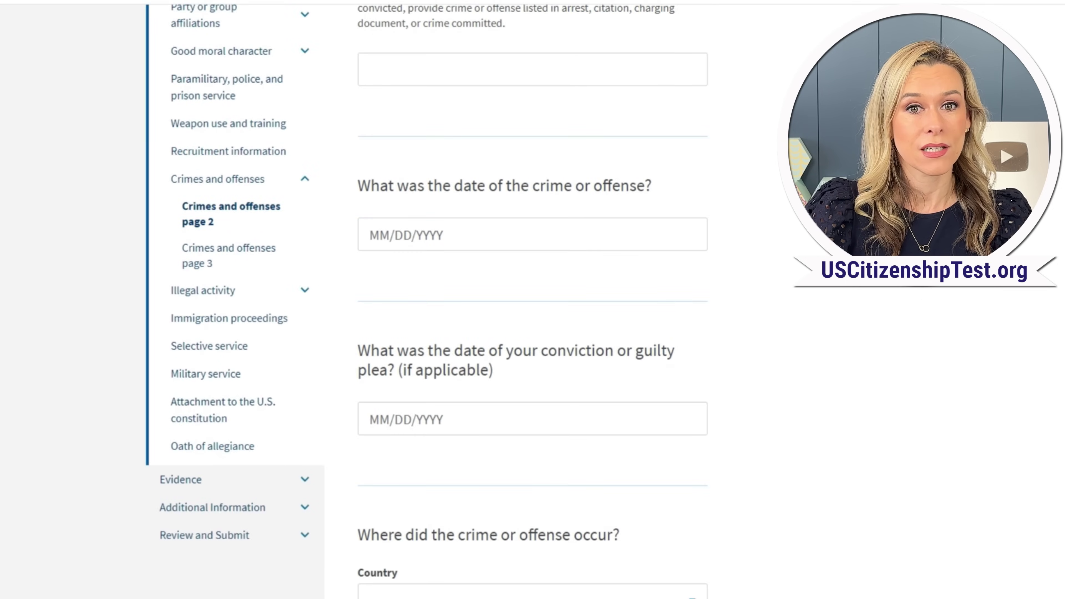
{"action": "scroll", "coordinate": [533, 293], "scroll_direction": "down", "scroll_amount": 8}
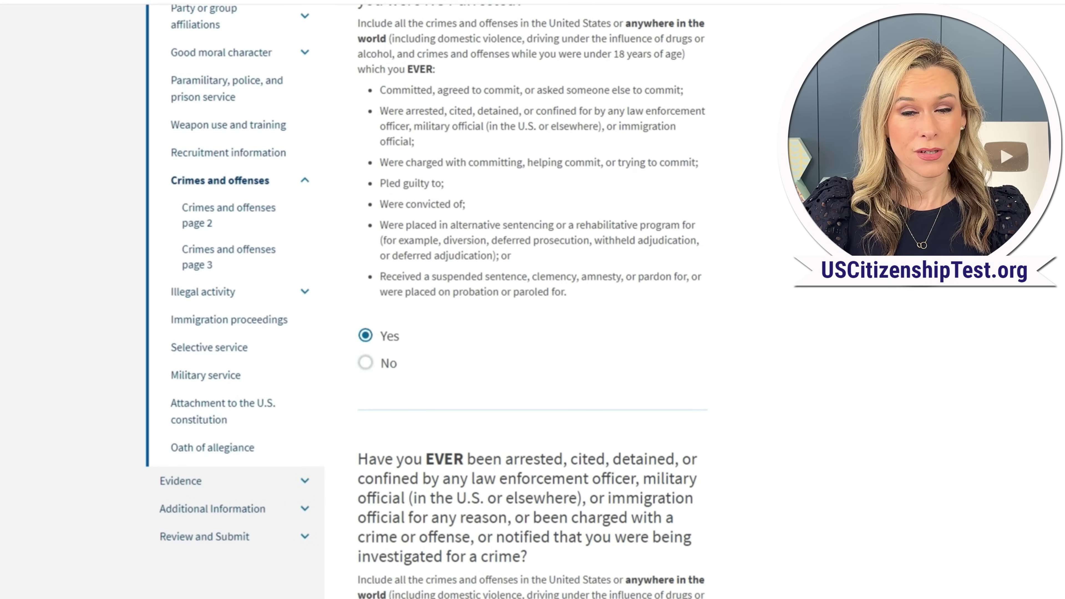
{"action": "left_click", "coordinate": [366, 363]}
{"action": "scroll", "coordinate": [533, 294], "scroll_direction": "down", "scroll_amount": 8}
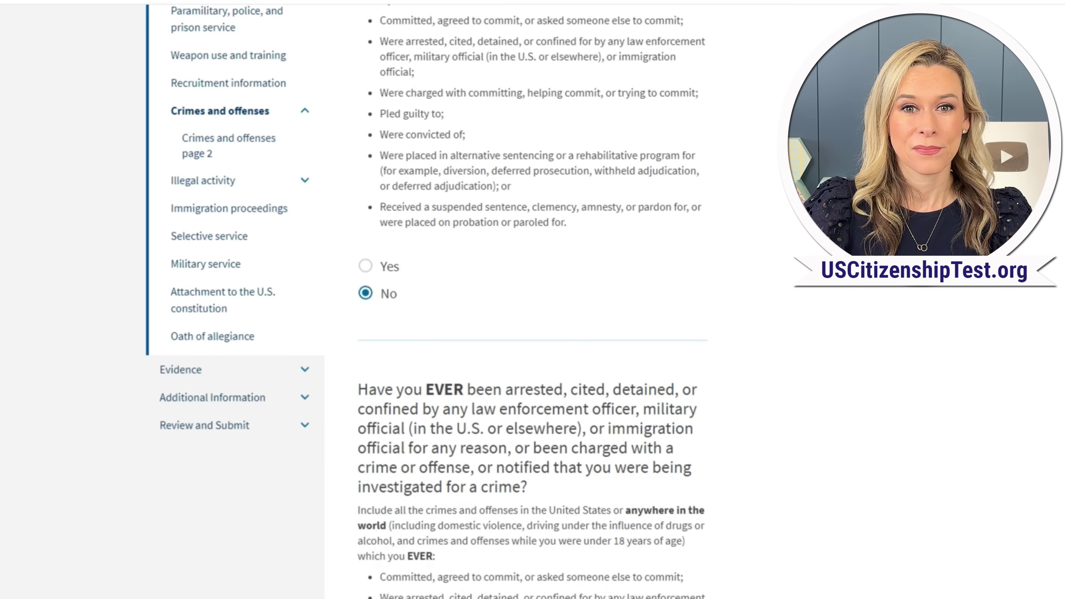
{"action": "scroll", "coordinate": [532, 294], "scroll_direction": "down", "scroll_amount": 2}
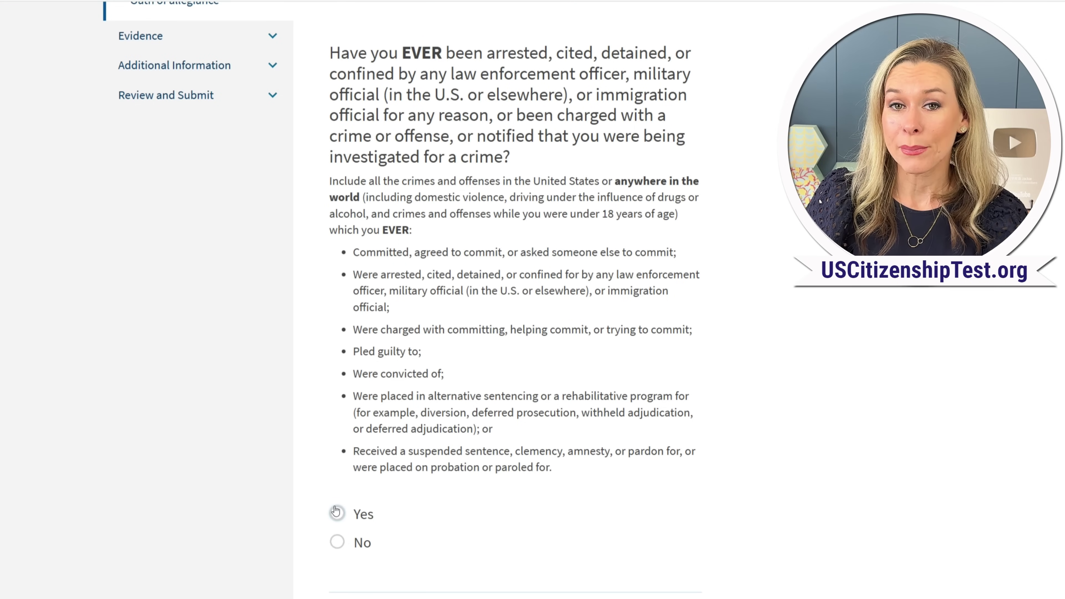
- Answer Yes to ever being arrested or charged and start a new offense entry
{"action": "left_click", "coordinate": [336, 512]}
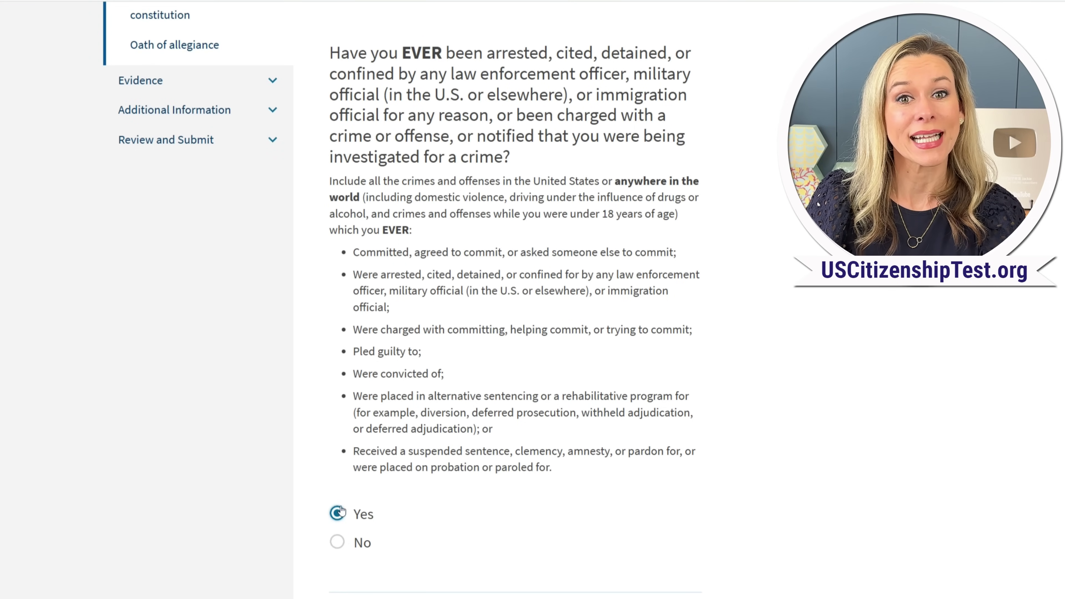
{"action": "scroll", "coordinate": [337, 512], "scroll_direction": "down", "scroll_amount": 2}
{"action": "scroll", "coordinate": [644, 464], "scroll_direction": "down", "scroll_amount": 3}
{"action": "left_click", "coordinate": [645, 464]}
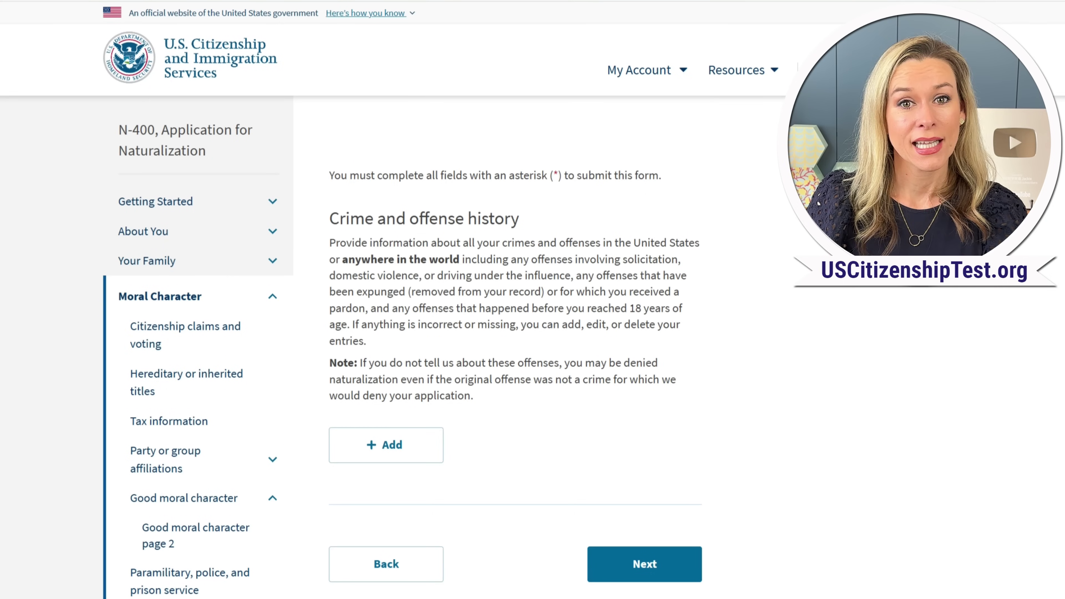
{"action": "scroll", "coordinate": [516, 319], "scroll_direction": "down", "scroll_amount": 3}
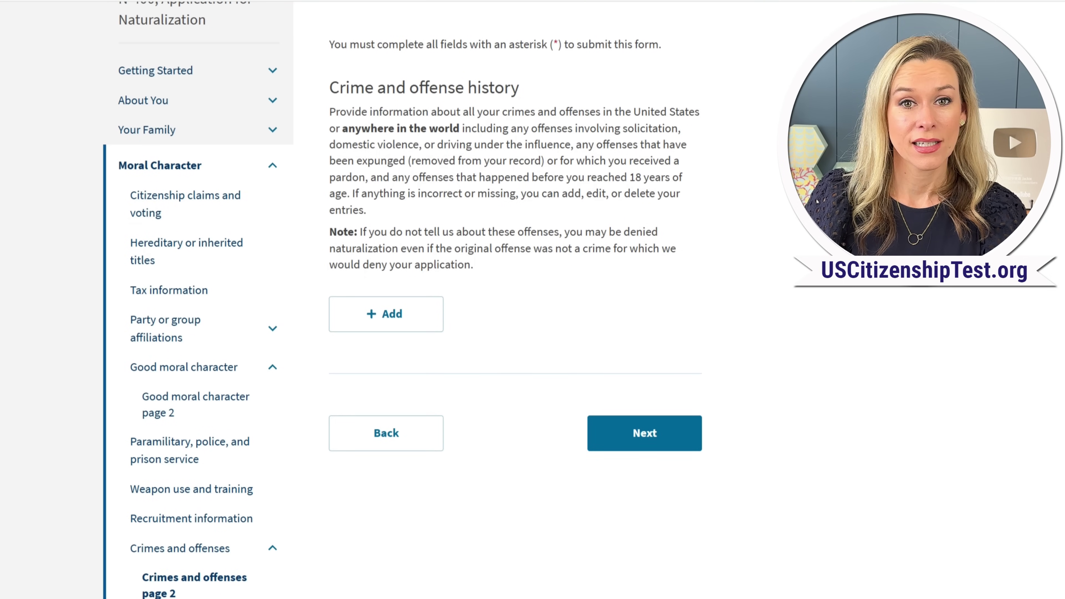
{"action": "left_click", "coordinate": [414, 322]}
- Enter the offense as 'traffic ticket' dated 01/01/2001
{"action": "left_click", "coordinate": [367, 136]}
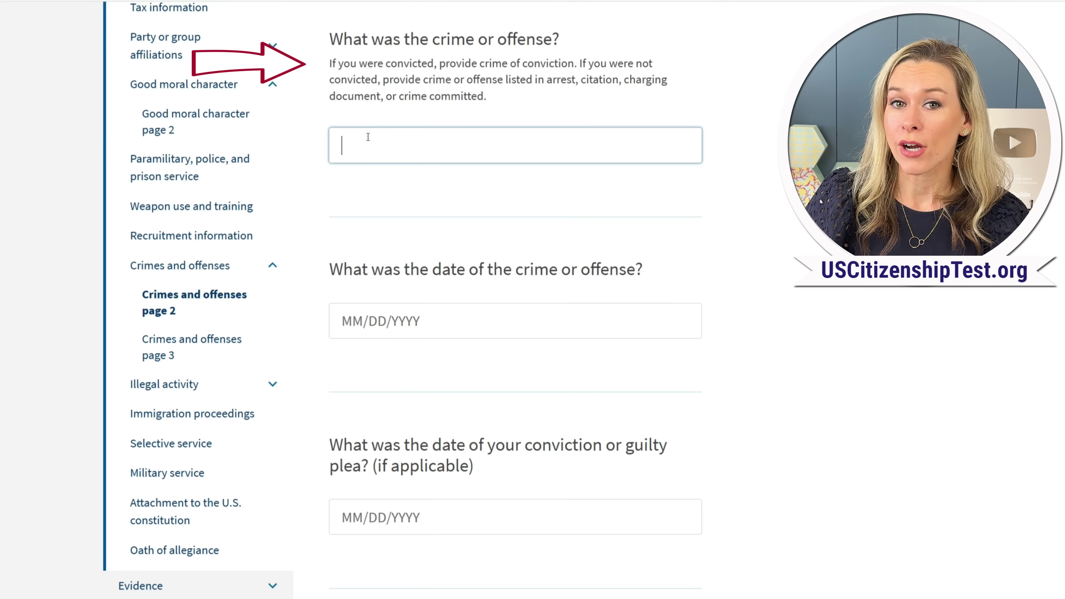
{"action": "type", "text": "traffic "}
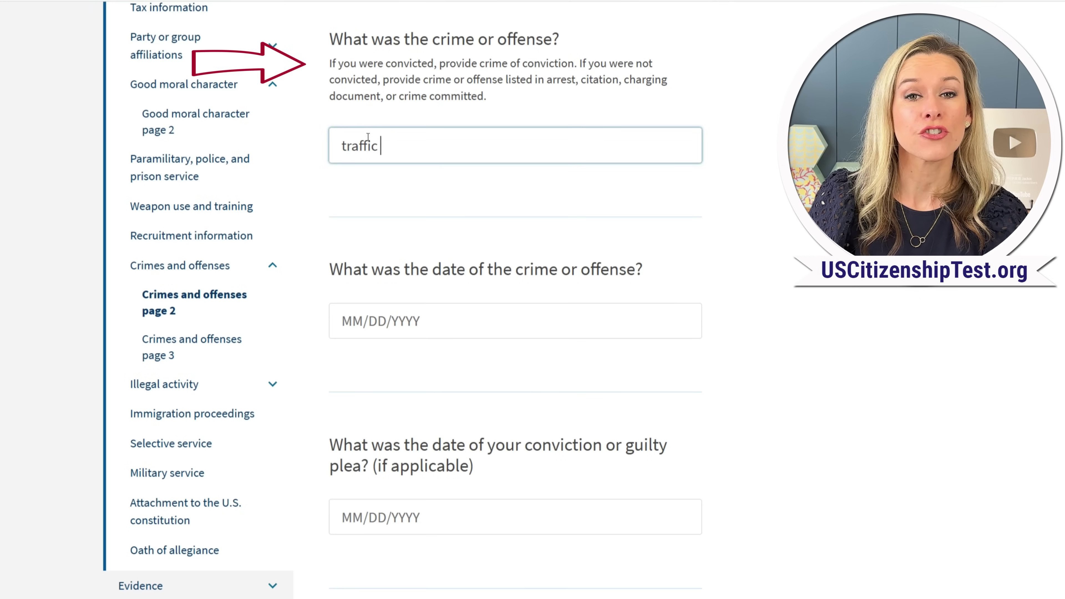
{"action": "type", "text": "ticket"}
{"action": "left_click", "coordinate": [342, 315]}
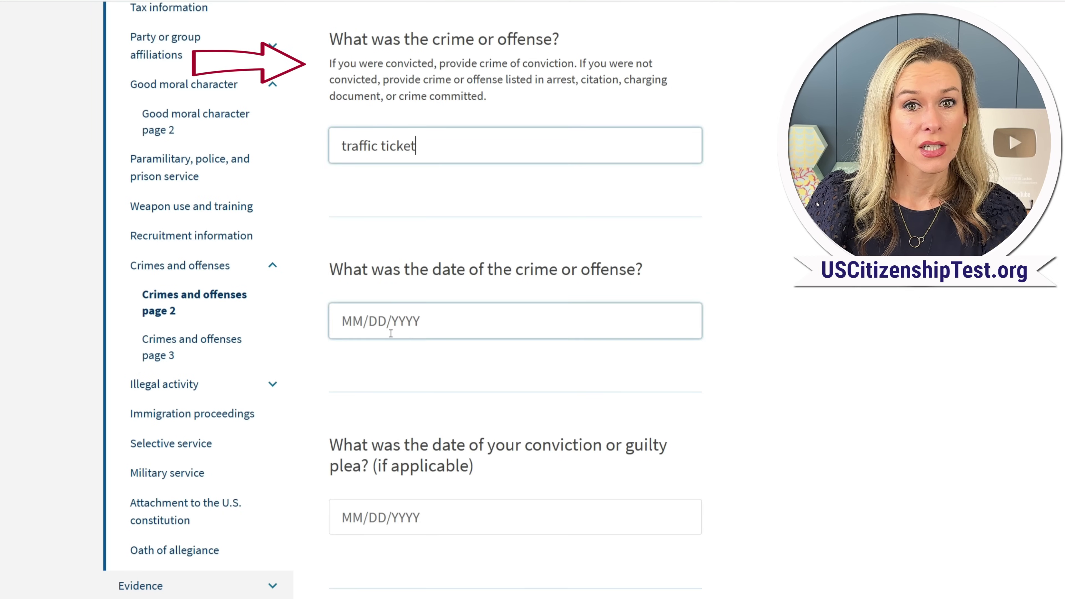
{"action": "type", "text": "01/0"}
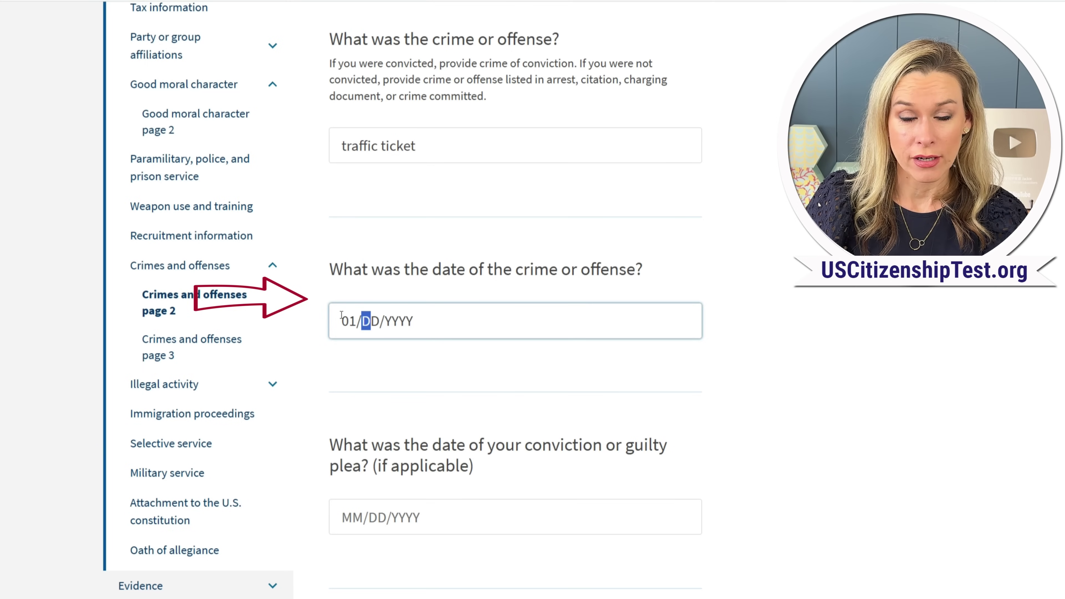
{"action": "type", "text": "1/"}
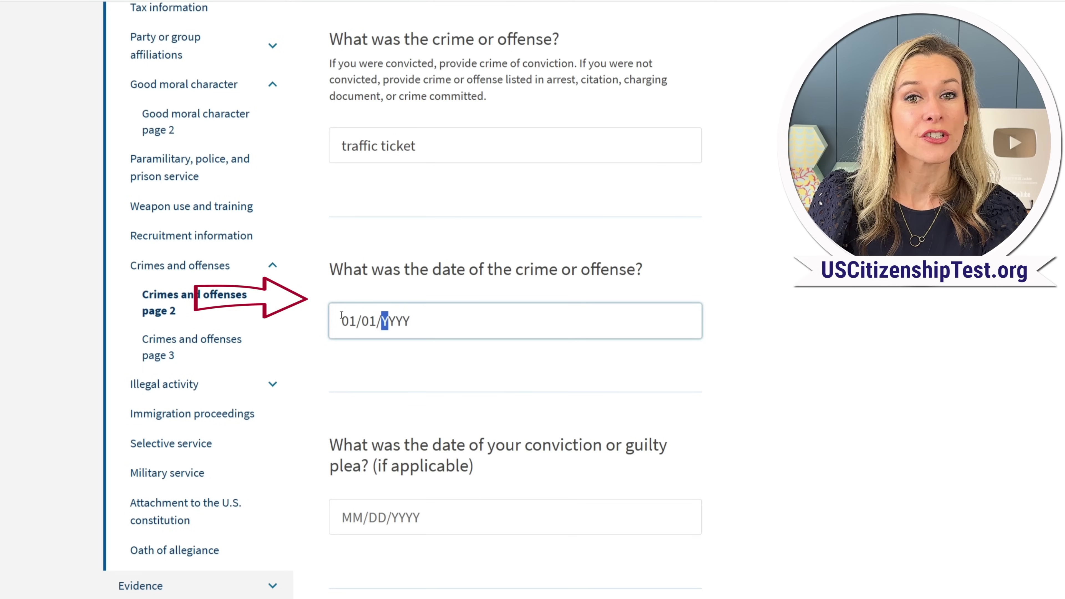
{"action": "type", "text": "2001"}
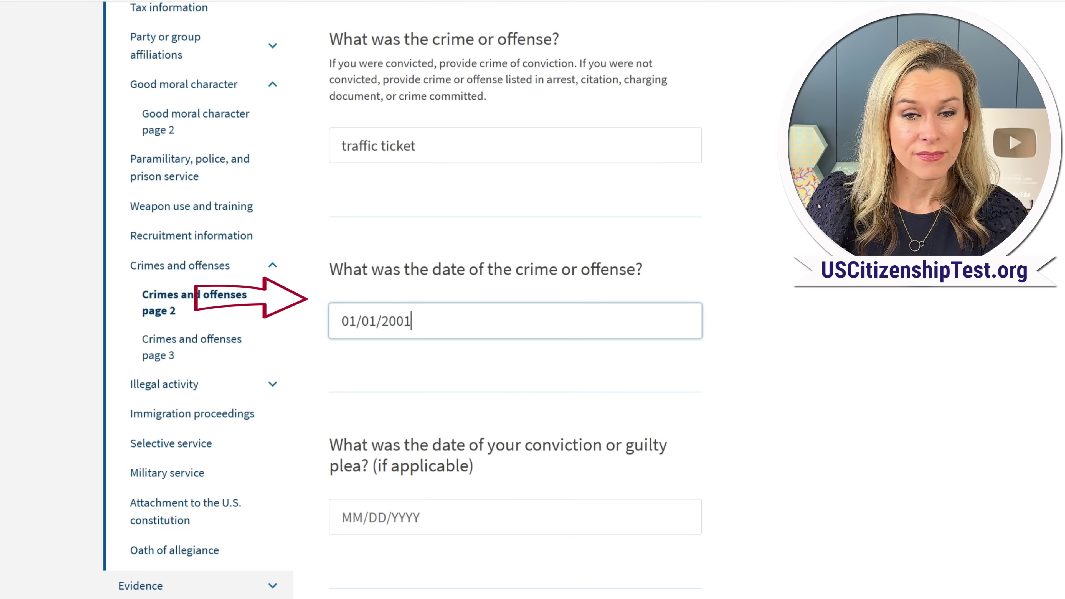
{"action": "scroll", "coordinate": [403, 295], "scroll_direction": "down", "scroll_amount": 1}
{"action": "scroll", "coordinate": [403, 296], "scroll_direction": "down", "scroll_amount": 5}
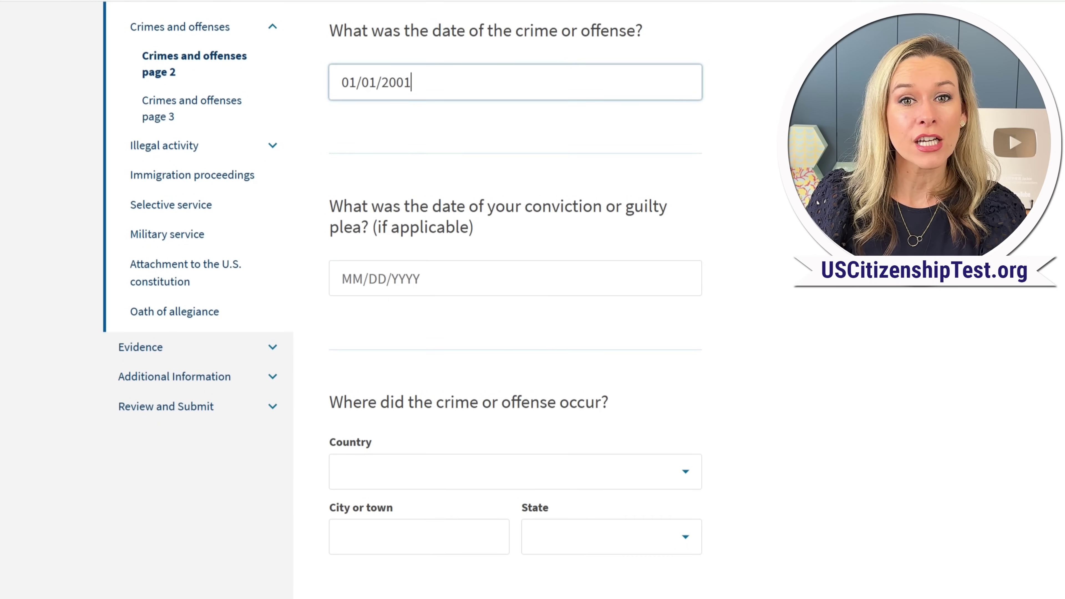
{"action": "scroll", "coordinate": [403, 295], "scroll_direction": "down", "scroll_amount": 1}
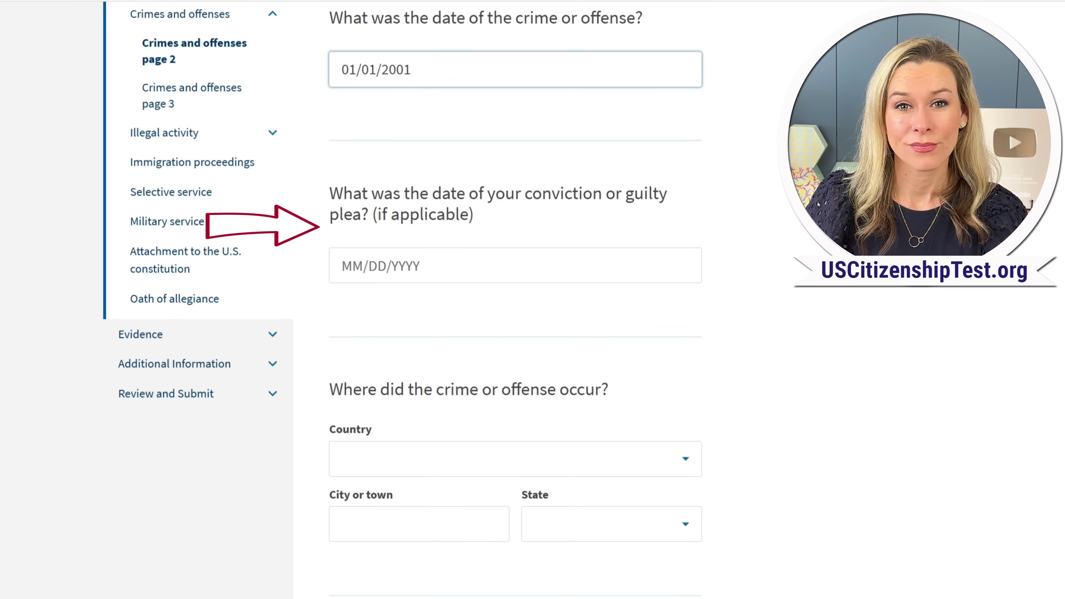
{"action": "scroll", "coordinate": [403, 296], "scroll_direction": "down", "scroll_amount": 1}
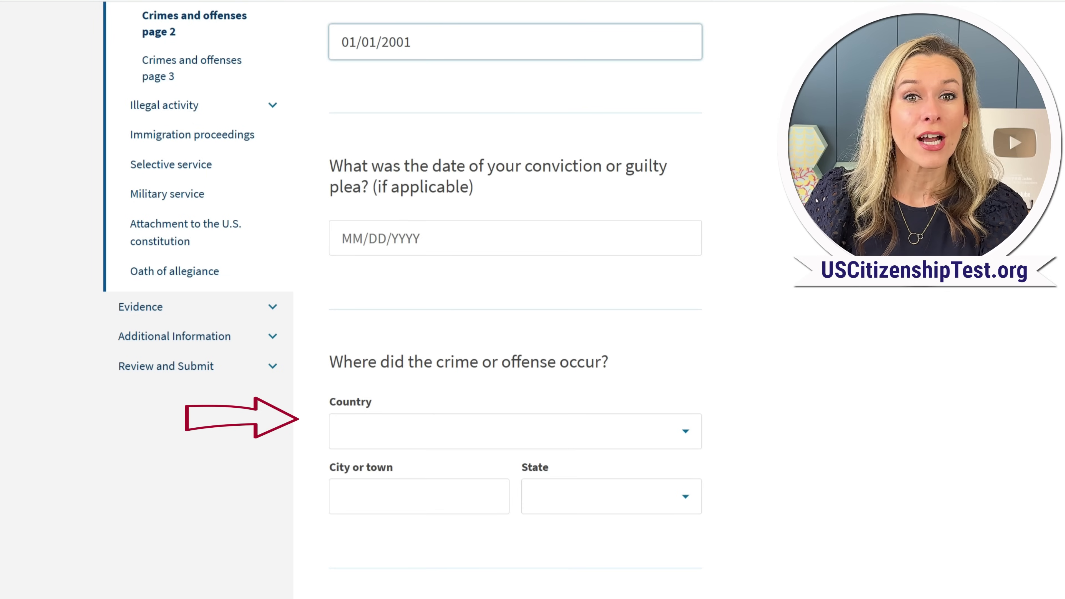
{"action": "scroll", "coordinate": [494, 388], "scroll_direction": "down", "scroll_amount": 2}
- Set the offense location to Fresno, California, United States
{"action": "left_click", "coordinate": [494, 388]}
{"action": "type", "text": "United"}
{"action": "left_click", "coordinate": [403, 483]}
{"action": "left_click", "coordinate": [371, 445]}
{"action": "type", "text": "Fresno"}
{"action": "key", "text": "Tab"}
{"action": "type", "text": "c"}
{"action": "key", "text": "Down"}
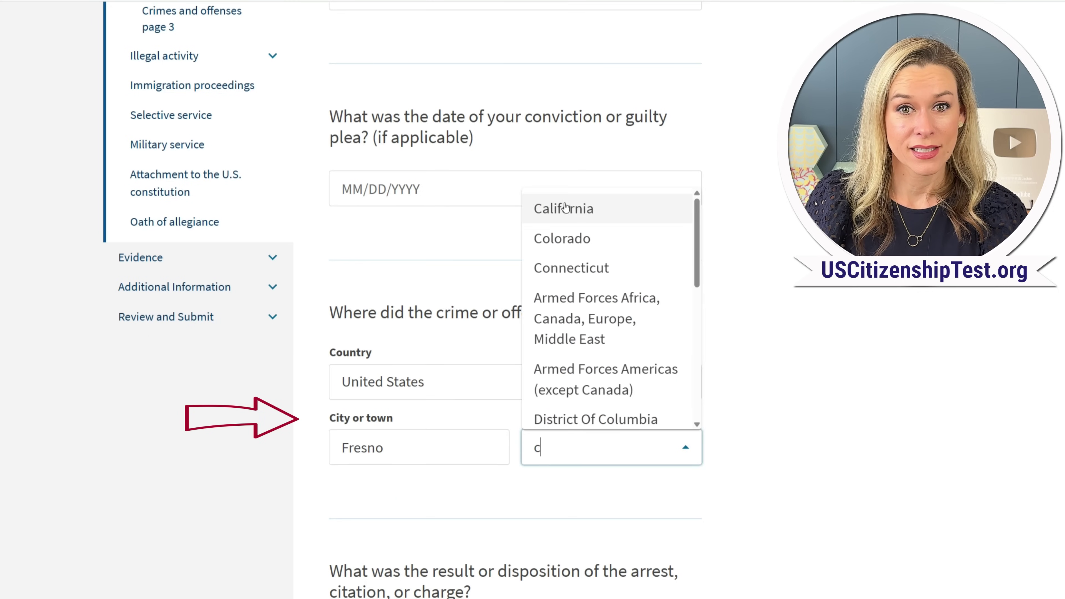
{"action": "key", "text": "Return"}
- Enter the result 'paid the fine and attended traffic school.'
{"action": "scroll", "coordinate": [516, 300], "scroll_direction": "down", "scroll_amount": 2}
{"action": "scroll", "coordinate": [516, 299], "scroll_direction": "down", "scroll_amount": 8}
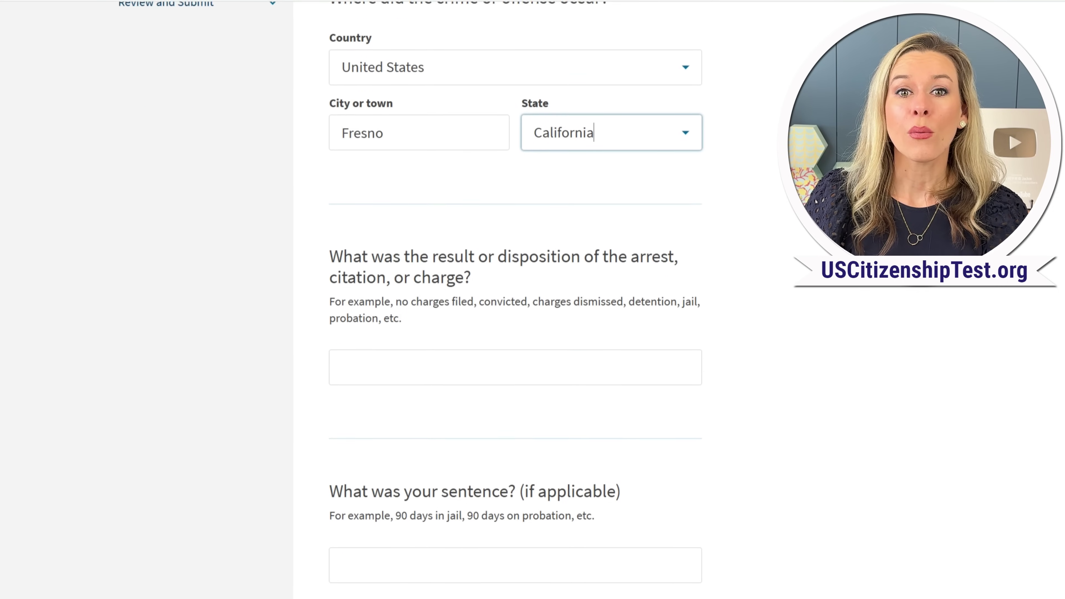
{"action": "scroll", "coordinate": [670, 385], "scroll_direction": "down", "scroll_amount": 3}
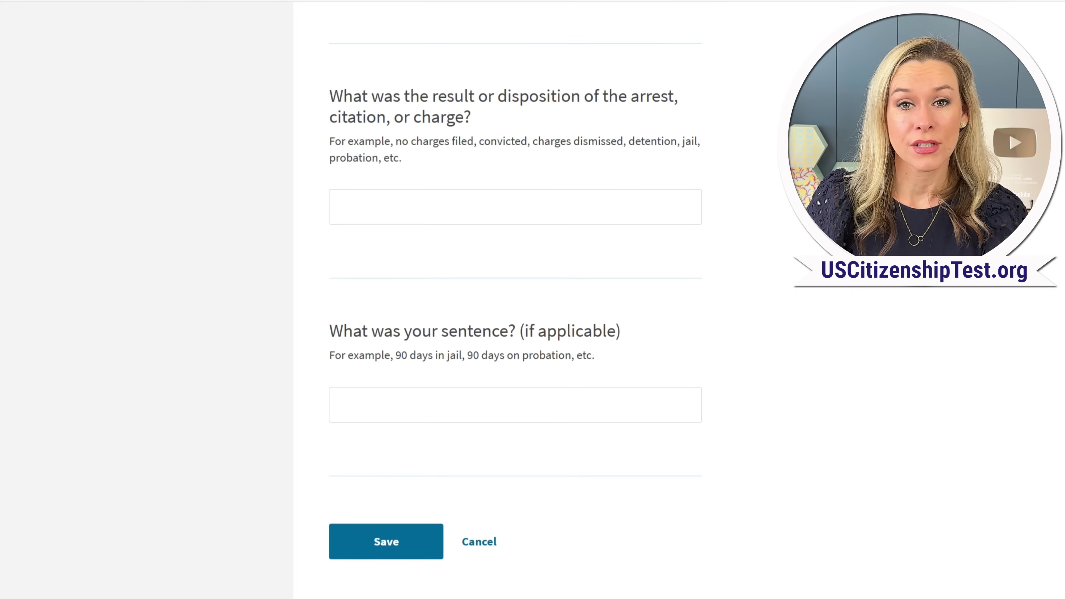
{"action": "left_click", "coordinate": [396, 171]}
{"action": "type", "text": "pai"}
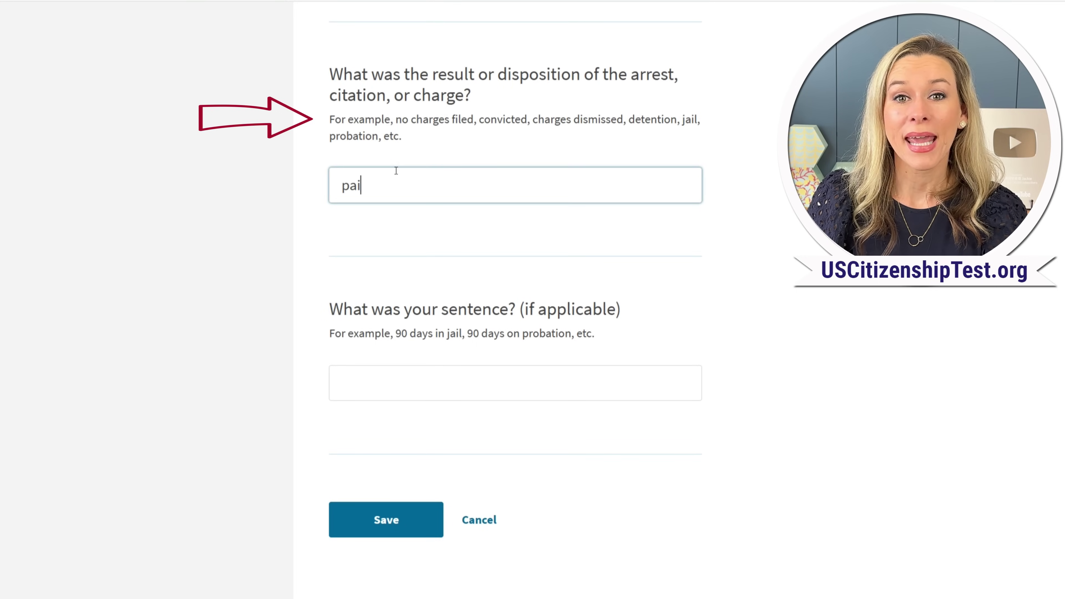
{"action": "type", "text": "d the fine and attended traffic schoo"}
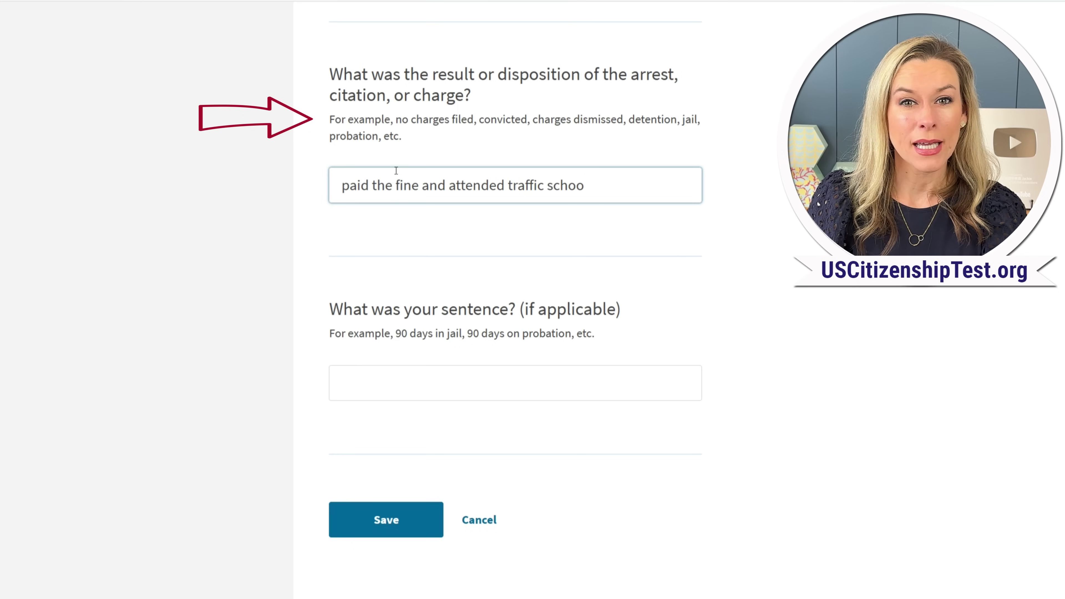
{"action": "key", "text": "BackSpace"}
{"action": "key", "text": "BackSpace"}
{"action": "type", "text": "."}
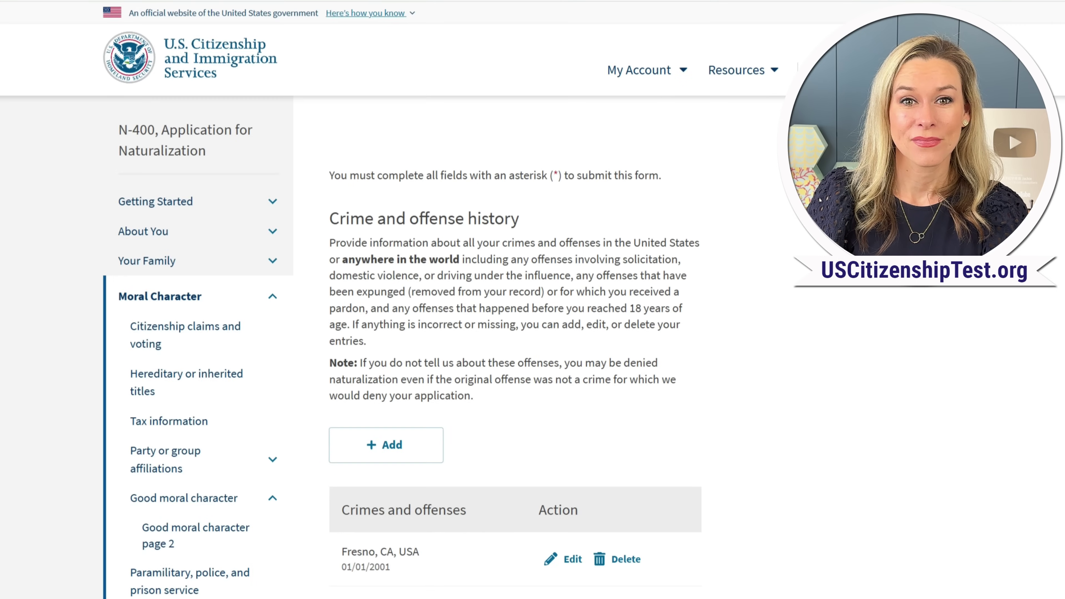
- Start a second offense entry: 'traffic ticket' dated 02/02/2012
{"action": "scroll", "coordinate": [532, 300], "scroll_direction": "down", "scroll_amount": 4}
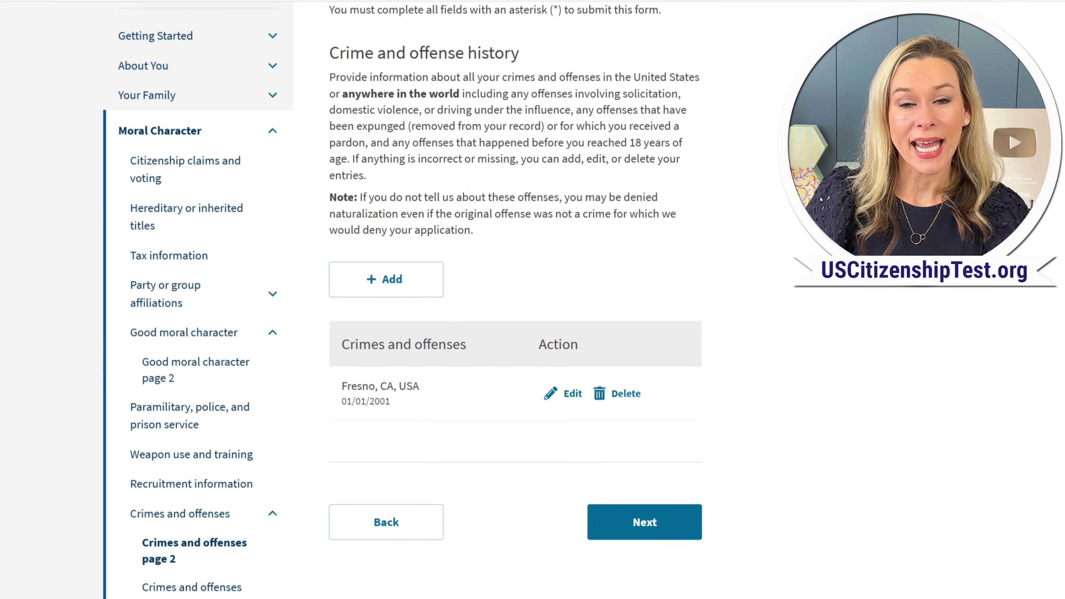
{"action": "left_click", "coordinate": [410, 292]}
{"action": "left_click", "coordinate": [407, 147]}
{"action": "type", "text": "traffic ticket"}
{"action": "scroll", "coordinate": [516, 294], "scroll_direction": "down", "scroll_amount": 3}
{"action": "key", "text": "Tab"}
{"action": "type", "text": "02/02/2012"}
{"action": "scroll", "coordinate": [516, 300], "scroll_direction": "down", "scroll_amount": 9}
- Set location Fresno, California, United States, result 'paid the fine.', save, and continue
{"action": "left_click", "coordinate": [516, 202]}
{"action": "left_click", "coordinate": [419, 266]}
{"action": "type", "text": "Fresno"}
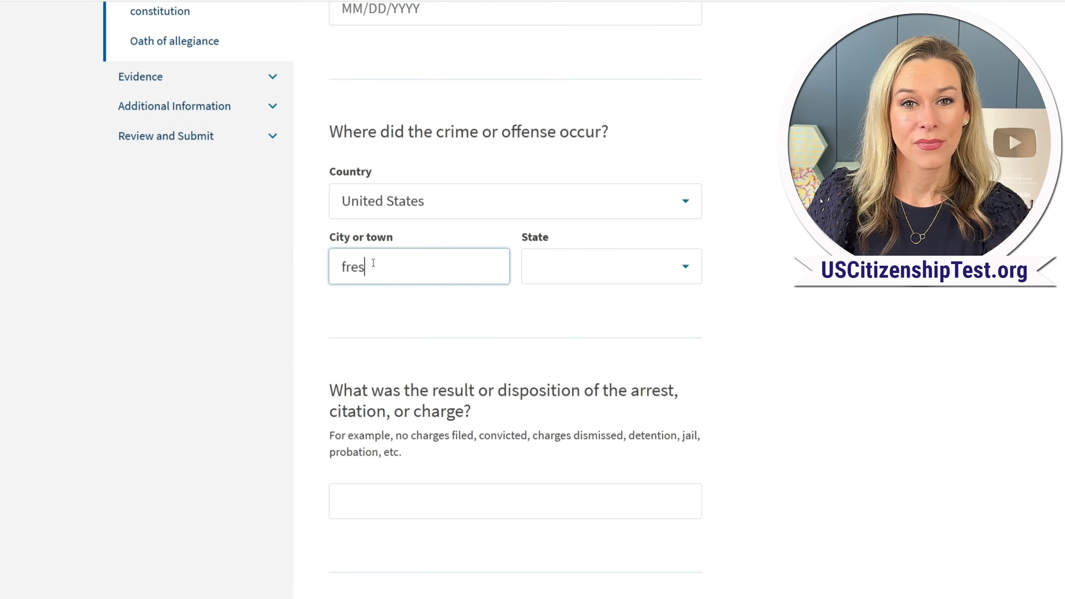
{"action": "left_click", "coordinate": [610, 267]}
{"action": "left_click", "coordinate": [516, 269]}
{"action": "type", "text": "paid the fine."}
{"action": "left_click", "coordinate": [408, 489]}
{"action": "scroll", "coordinate": [964, 405], "scroll_direction": "down", "scroll_amount": 5}
{"action": "left_click", "coordinate": [646, 323]}
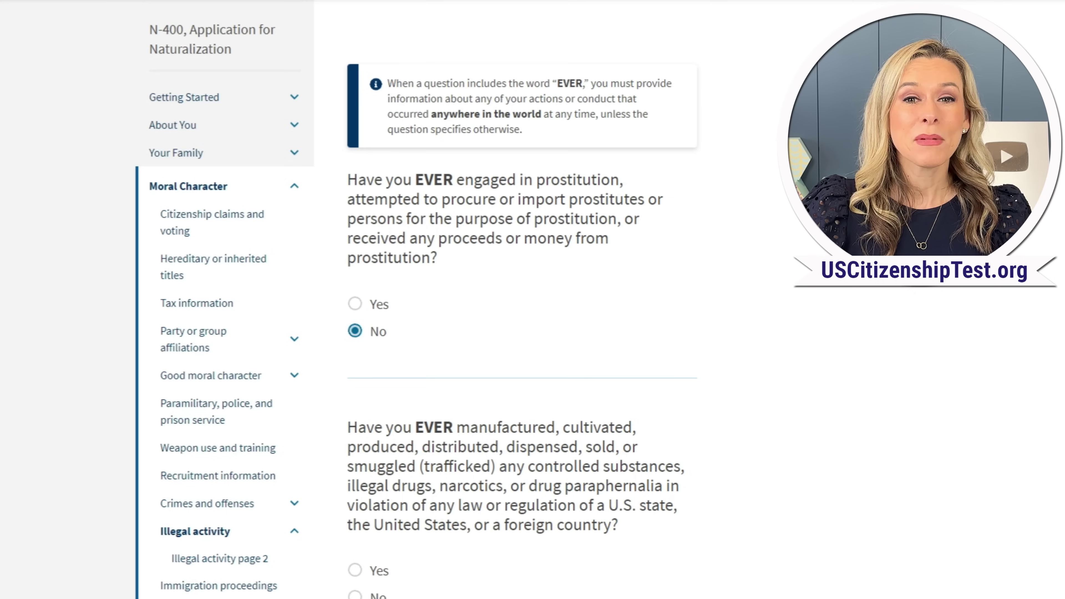
- Answer No to the drug trafficking, multiple-marriage, marriage-for-benefit and illegal-entry questions on page 1
{"action": "scroll", "coordinate": [503, 300], "scroll_direction": "down", "scroll_amount": 5}
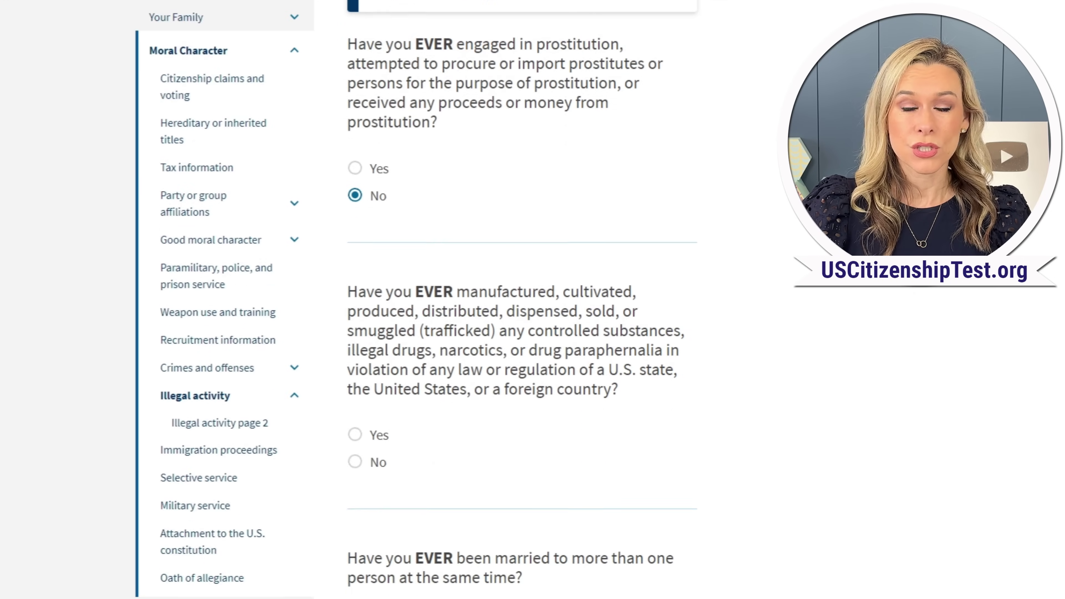
{"action": "scroll", "coordinate": [521, 300], "scroll_direction": "down", "scroll_amount": 3}
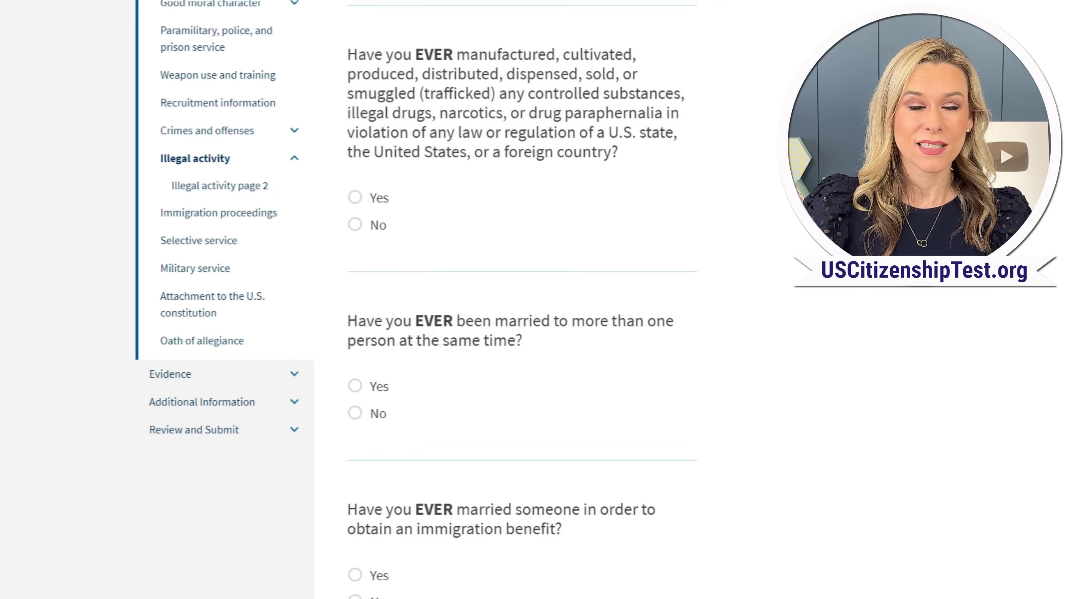
{"action": "left_click", "coordinate": [355, 180]}
{"action": "scroll", "coordinate": [520, 300], "scroll_direction": "down", "scroll_amount": 3}
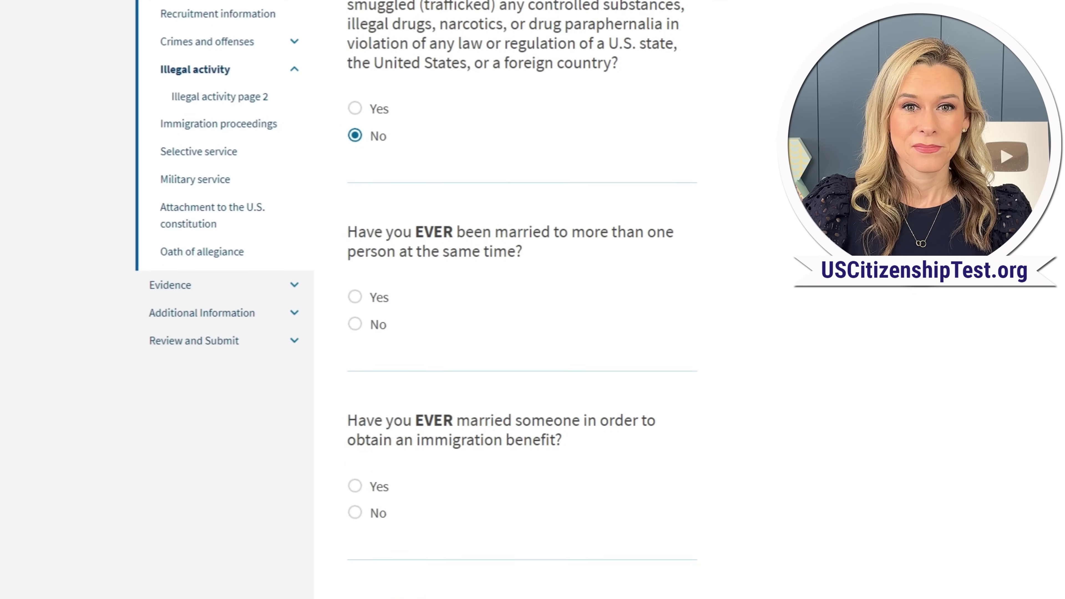
{"action": "scroll", "coordinate": [520, 300], "scroll_direction": "down", "scroll_amount": 1}
{"action": "left_click", "coordinate": [355, 160]}
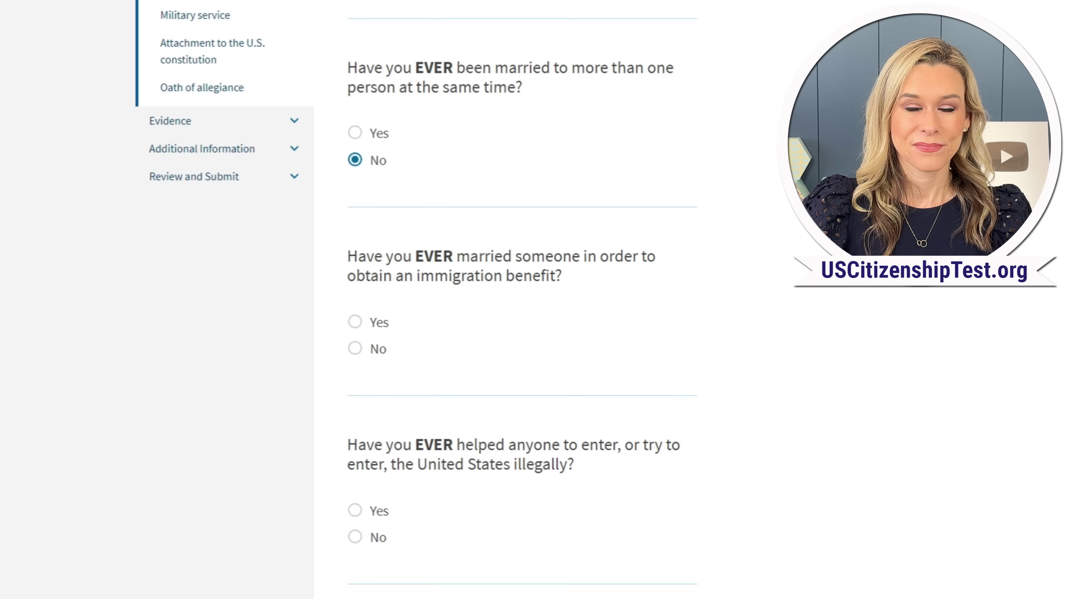
{"action": "left_click", "coordinate": [355, 348]}
{"action": "scroll", "coordinate": [520, 299], "scroll_direction": "down", "scroll_amount": 7}
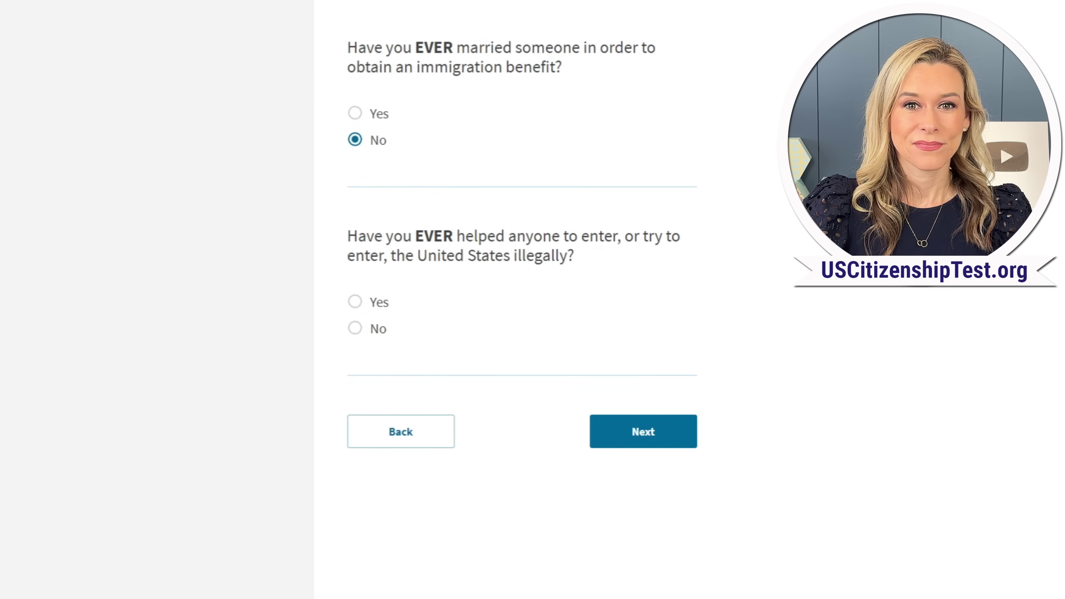
{"action": "left_click", "coordinate": [355, 189]}
{"action": "left_click", "coordinate": [643, 292]}
- Answer No to the gambling, alimony, misrepresentation, false-information and lying-to-officials questions on page 2
{"action": "left_click", "coordinate": [355, 272]}
{"action": "scroll", "coordinate": [521, 299], "scroll_direction": "down", "scroll_amount": 7}
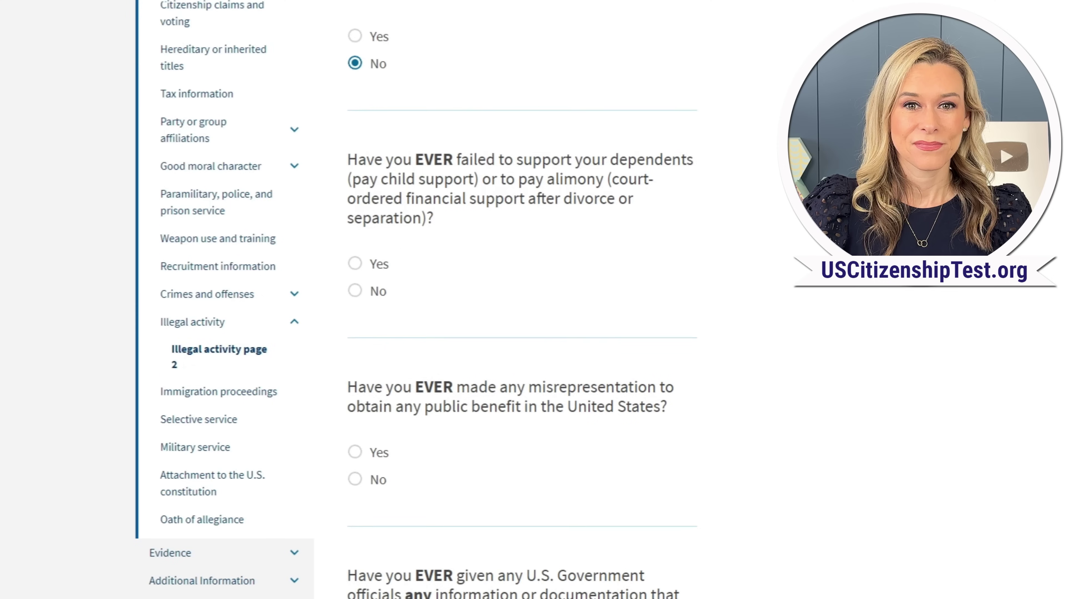
{"action": "left_click", "coordinate": [355, 152]}
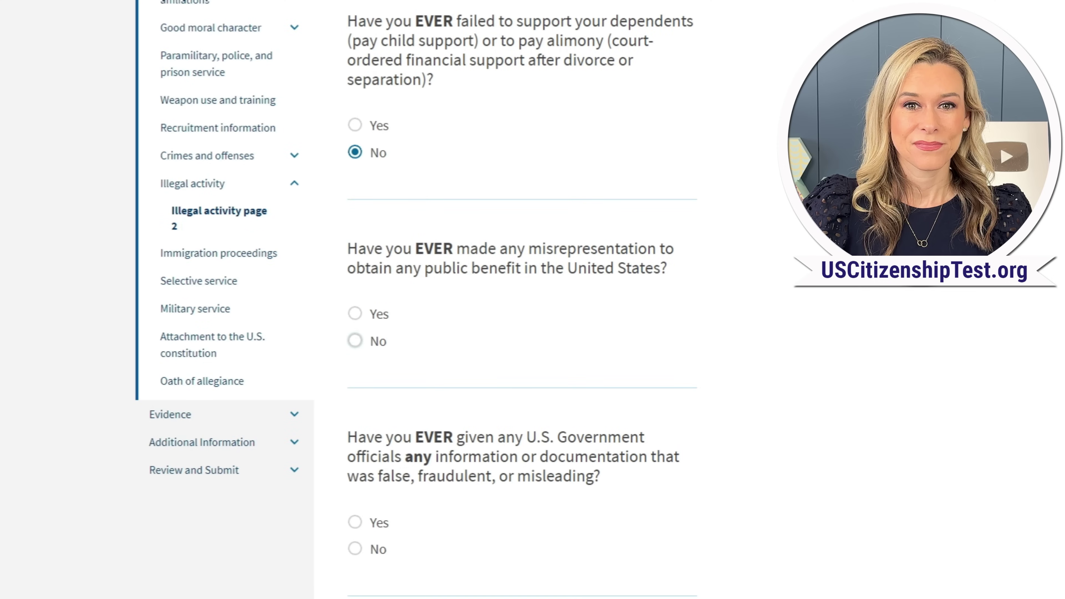
{"action": "left_click", "coordinate": [354, 341]}
{"action": "scroll", "coordinate": [520, 300], "scroll_direction": "down", "scroll_amount": 7}
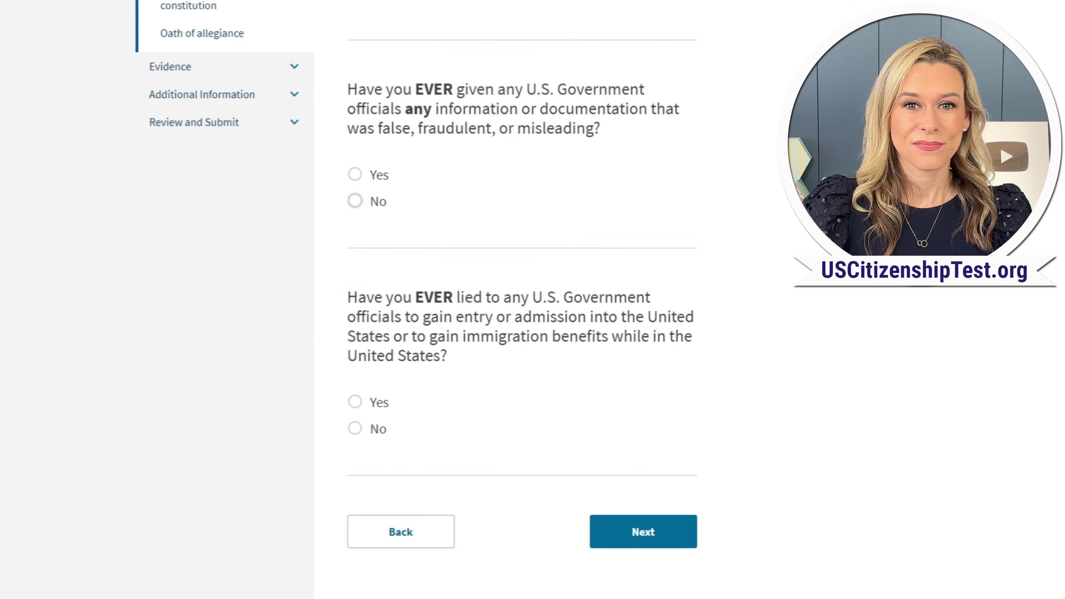
{"action": "left_click", "coordinate": [355, 201]}
{"action": "left_click", "coordinate": [355, 428]}
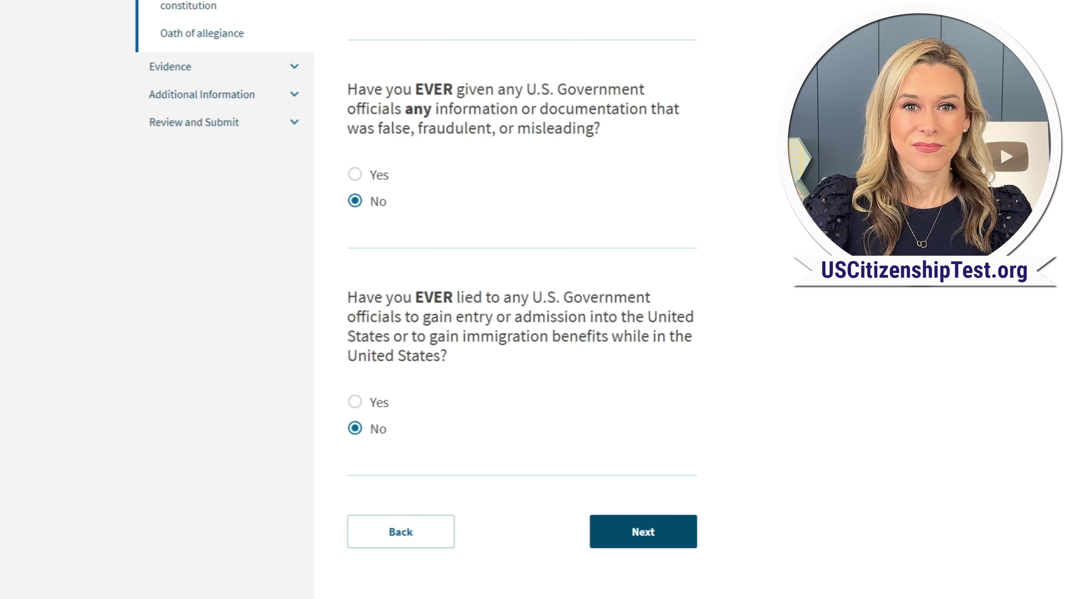
{"action": "left_click", "coordinate": [643, 532]}
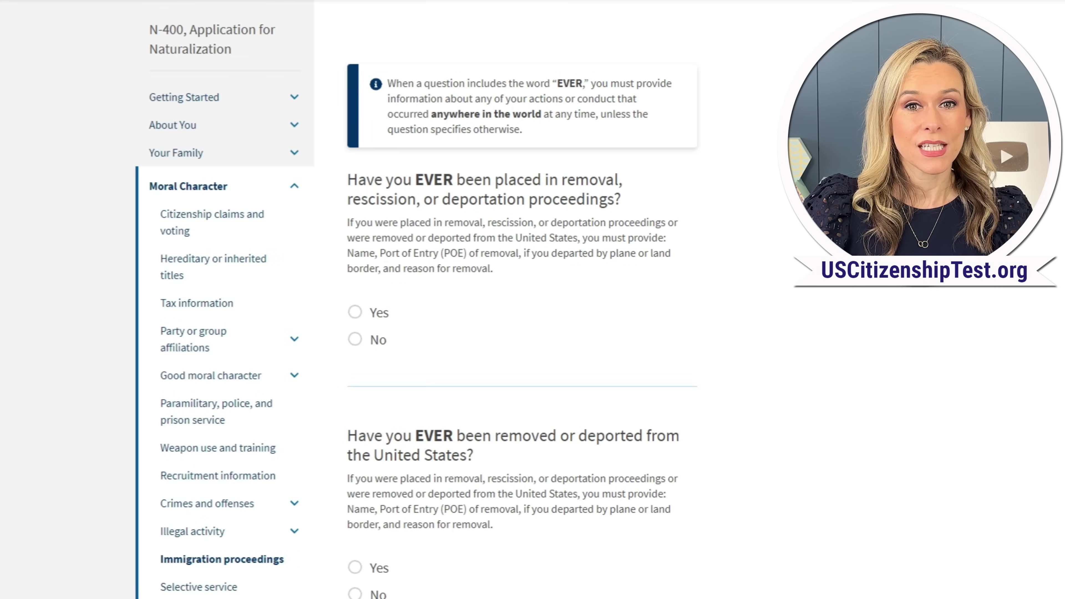
- Answer No to both the removal-proceedings and ever-removed-or-deported questions, then save
{"action": "scroll", "coordinate": [521, 300], "scroll_direction": "down", "scroll_amount": 3}
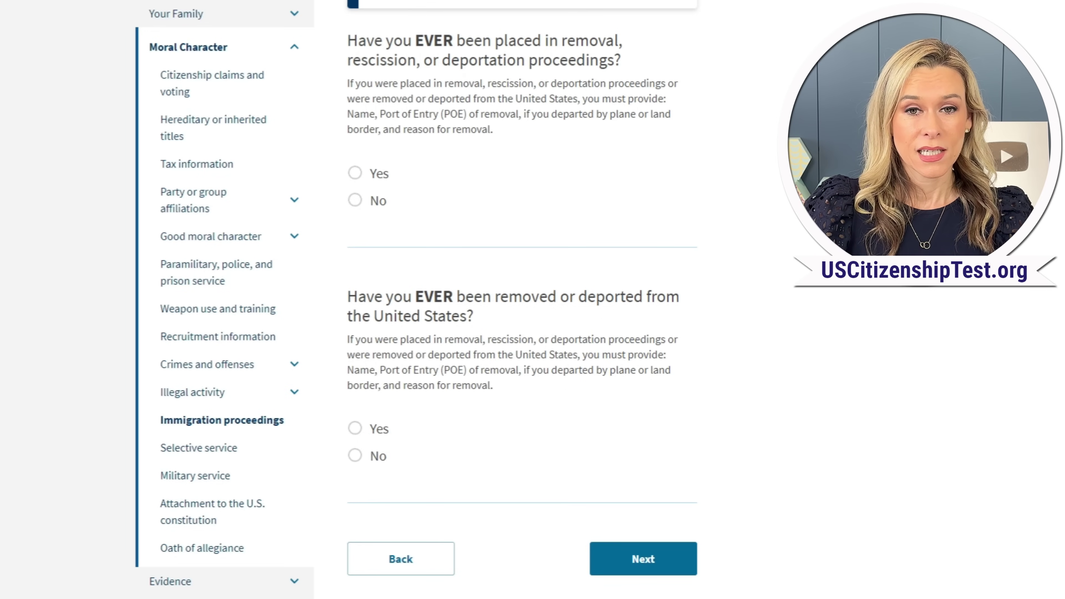
{"action": "left_click", "coordinate": [355, 201]}
{"action": "left_click", "coordinate": [355, 456]}
{"action": "left_click", "coordinate": [643, 558]}
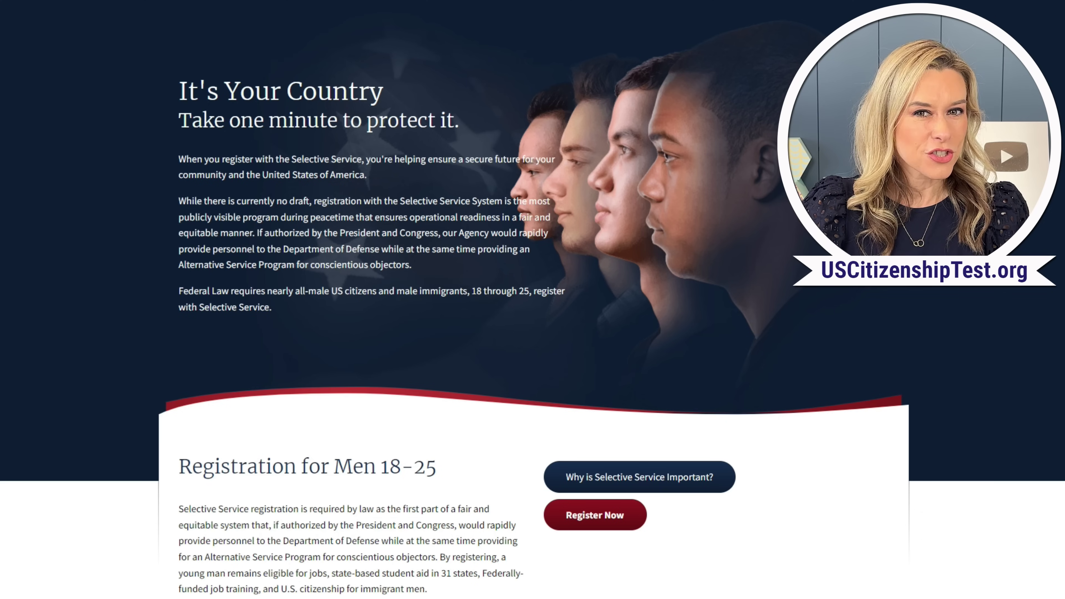
{"action": "scroll", "coordinate": [532, 300], "scroll_direction": "down", "scroll_amount": 5}
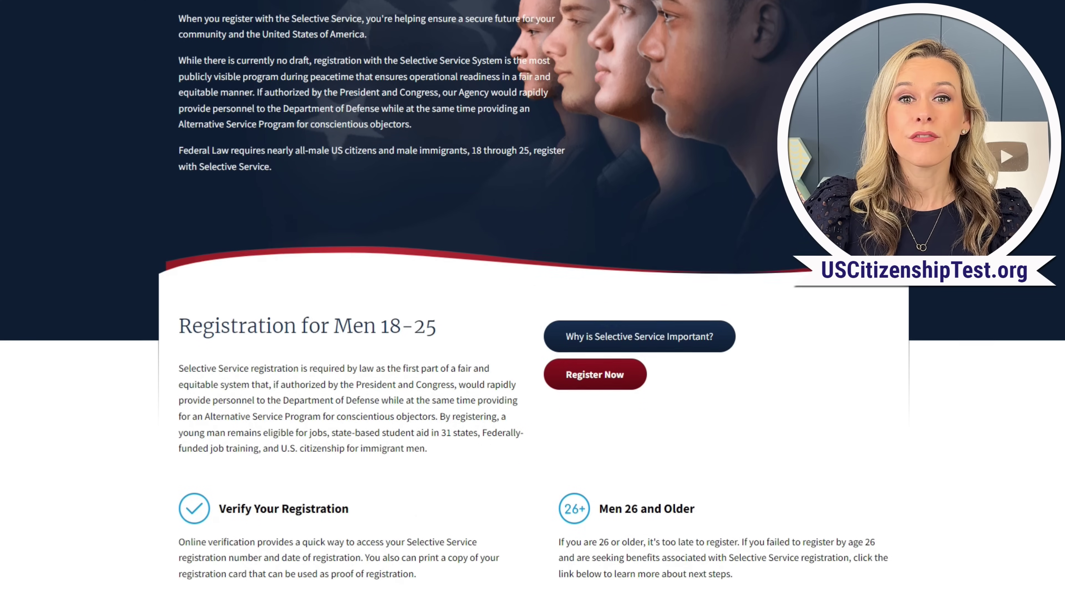
{"action": "scroll", "coordinate": [448, 175], "scroll_direction": "down", "scroll_amount": 1}
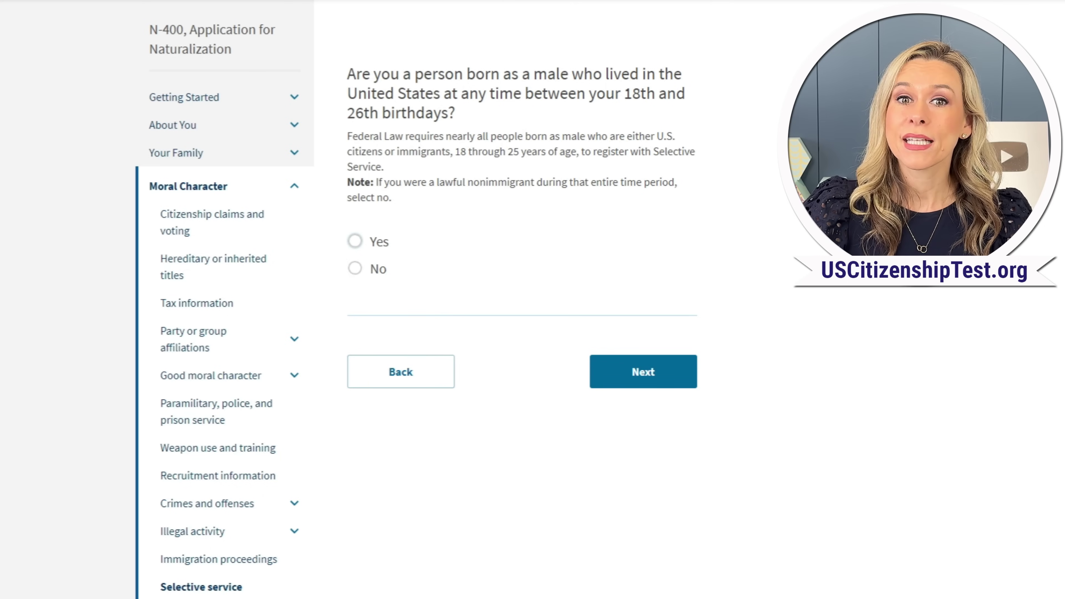
- Set the born-as-male question to No, with Selective Service registration answered No
{"action": "left_click", "coordinate": [355, 241]}
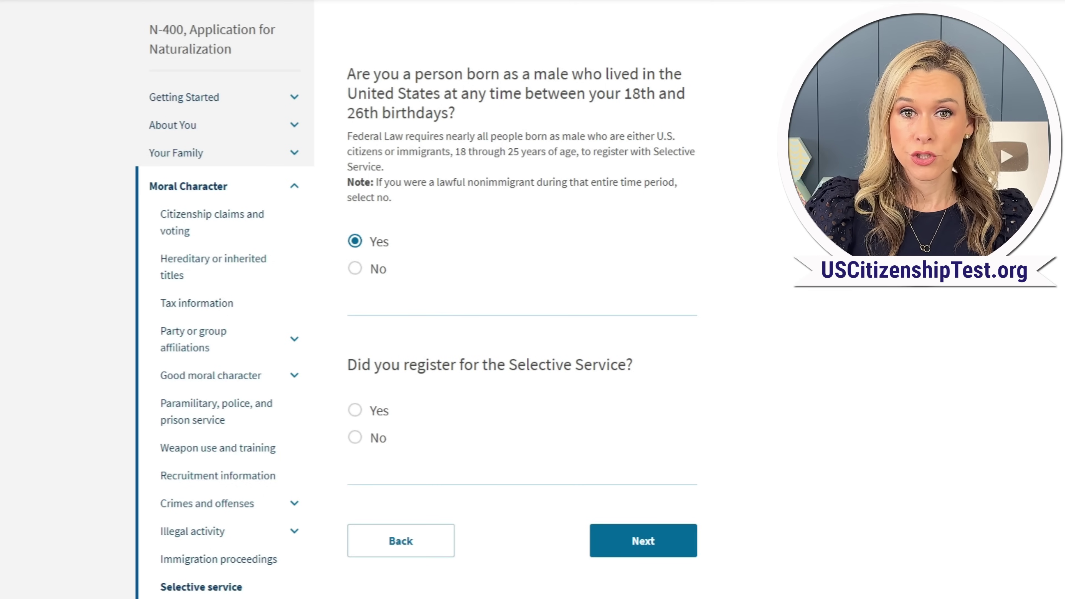
{"action": "left_click", "coordinate": [355, 437]}
{"action": "scroll", "coordinate": [523, 294], "scroll_direction": "down", "scroll_amount": 10}
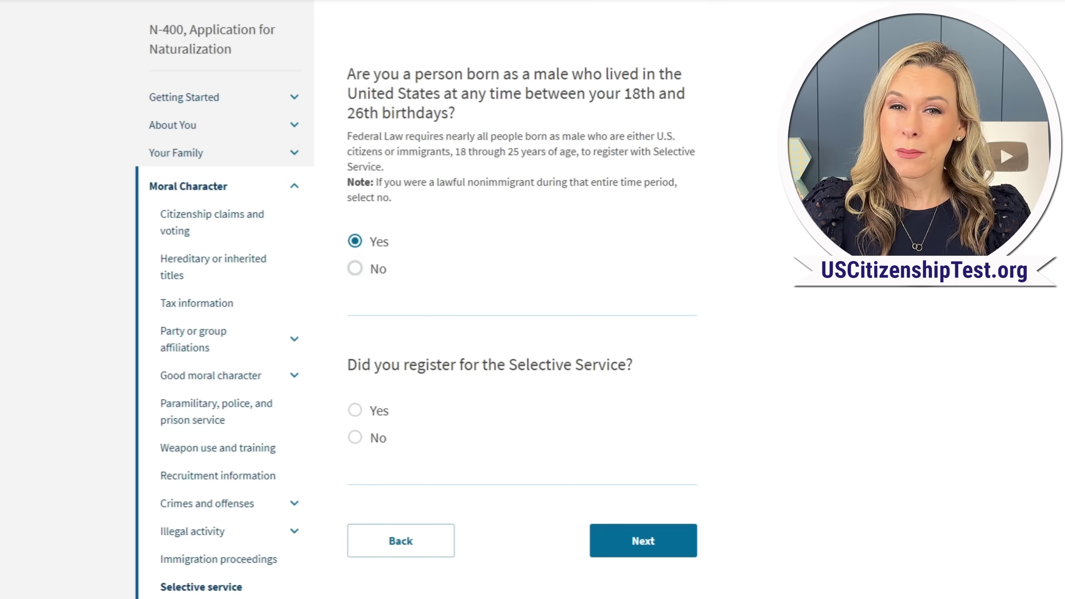
{"action": "left_click", "coordinate": [355, 268]}
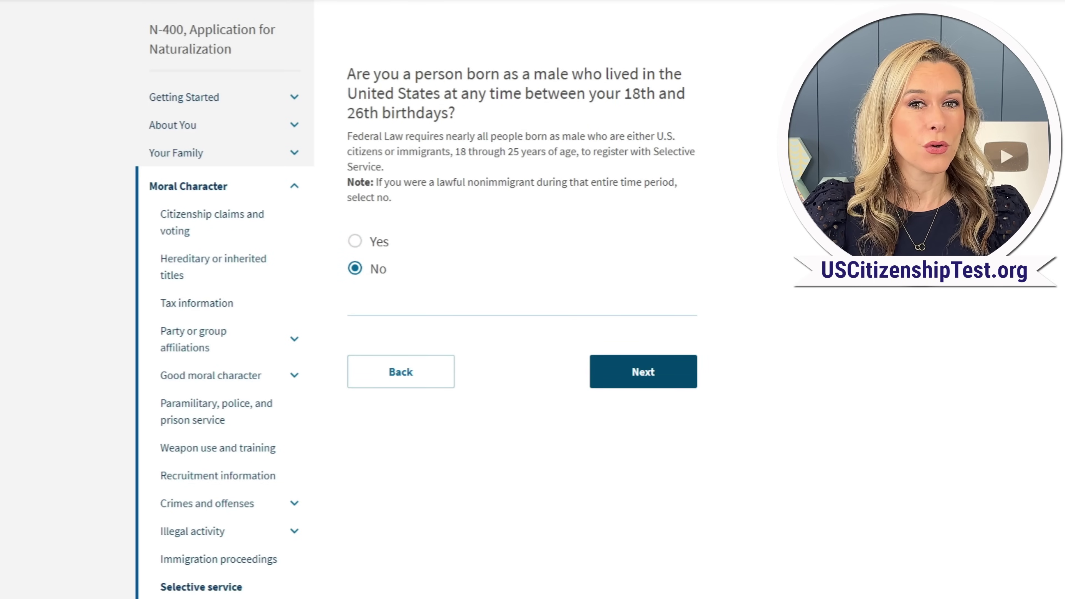
{"action": "left_click", "coordinate": [643, 371]}
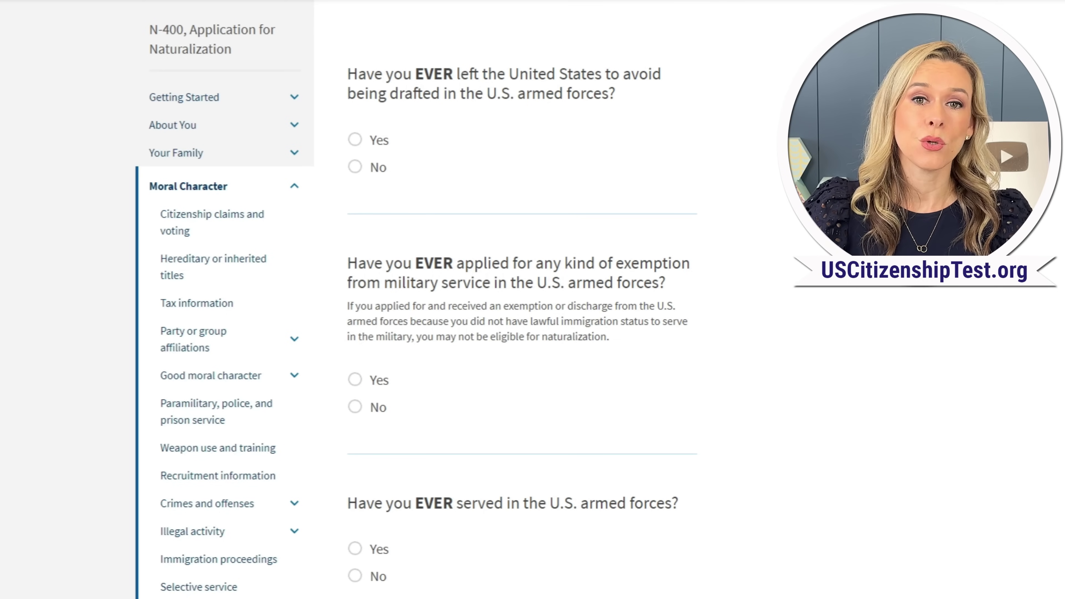
- Answer No to the draft-avoidance, military exemption, armed-forces service, current member and former member questions
{"action": "left_click", "coordinate": [355, 167]}
{"action": "left_click", "coordinate": [355, 406]}
{"action": "scroll", "coordinate": [355, 407], "scroll_direction": "down", "scroll_amount": 5}
{"action": "scroll", "coordinate": [355, 293], "scroll_direction": "down", "scroll_amount": 5}
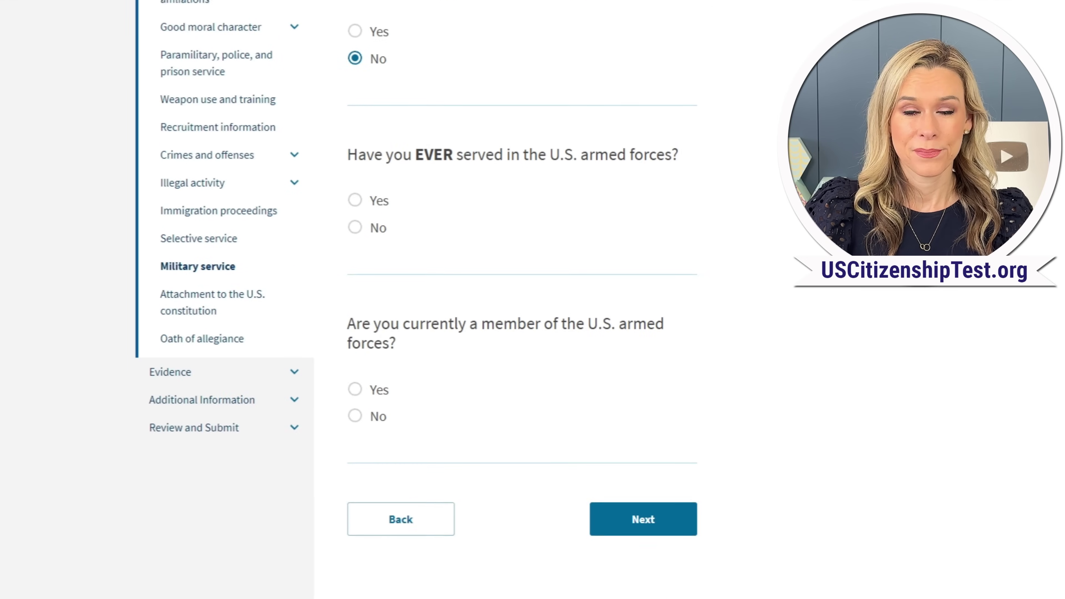
{"action": "left_click", "coordinate": [355, 158]}
{"action": "left_click", "coordinate": [355, 347]}
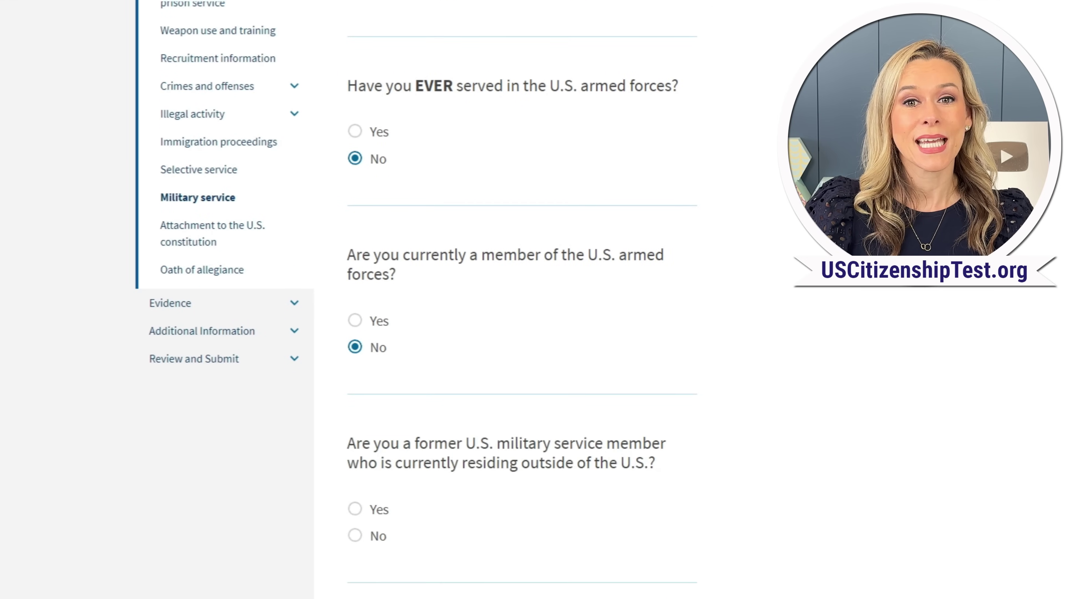
{"action": "scroll", "coordinate": [355, 394], "scroll_direction": "down", "scroll_amount": 3}
{"action": "left_click", "coordinate": [355, 396]}
- Answer Yes to supporting the Constitution
{"action": "left_click", "coordinate": [643, 500]}
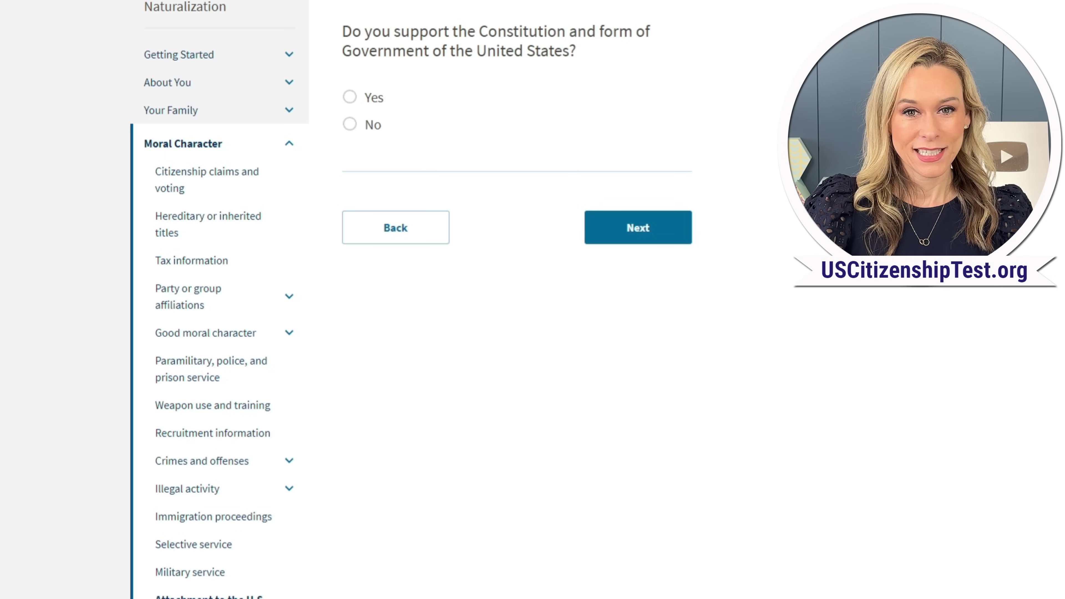
{"action": "left_click", "coordinate": [350, 97]}
{"action": "left_click", "coordinate": [638, 227]}
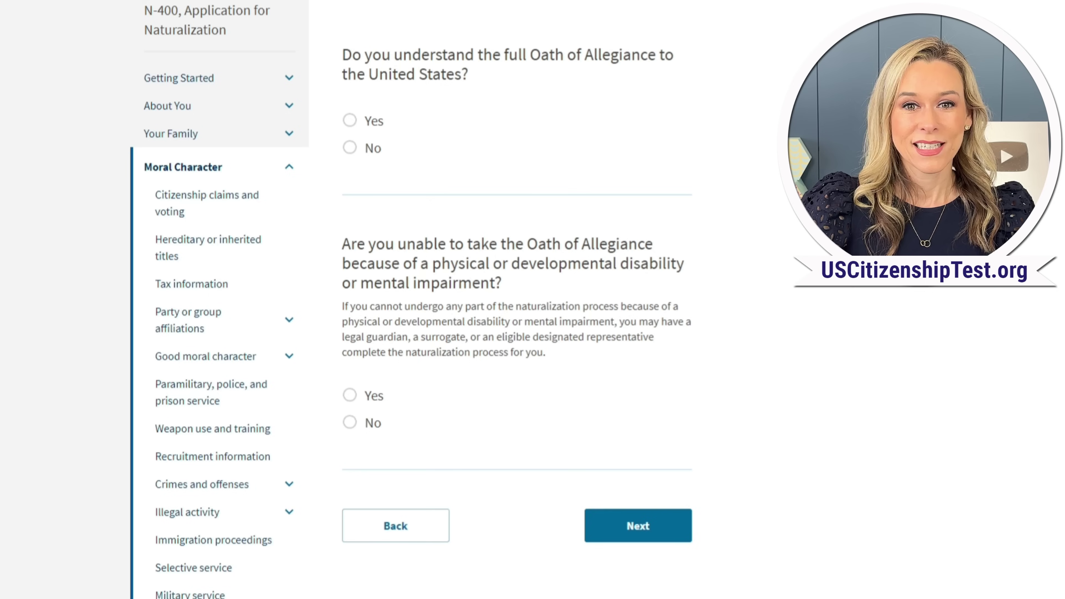
- Answer Yes to understanding the Oath, No to being unable to take it, Yes to willingness
{"action": "left_click", "coordinate": [350, 120]}
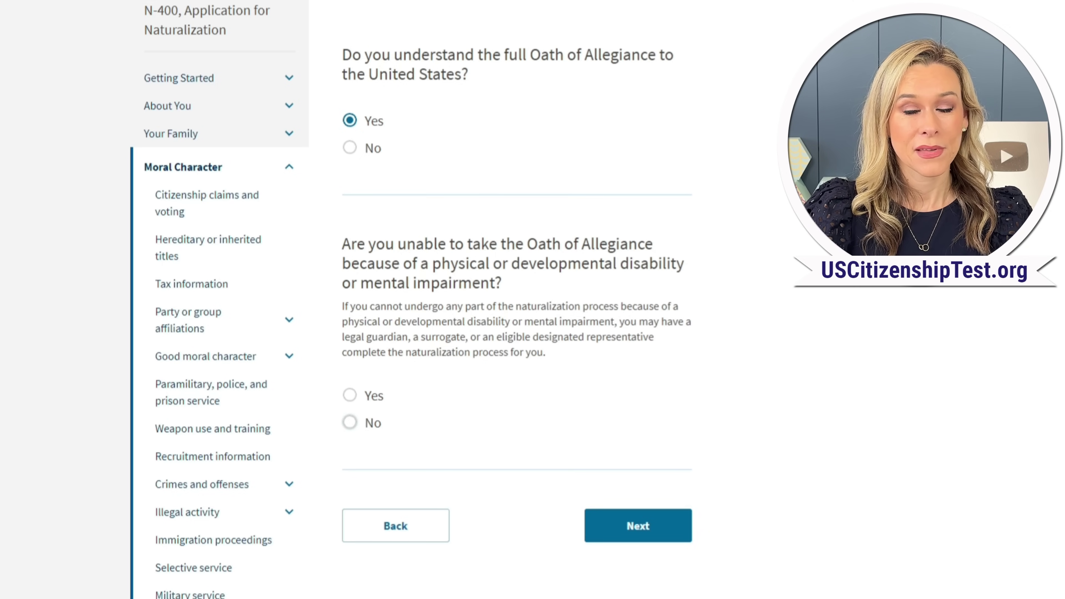
{"action": "left_click", "coordinate": [350, 422]}
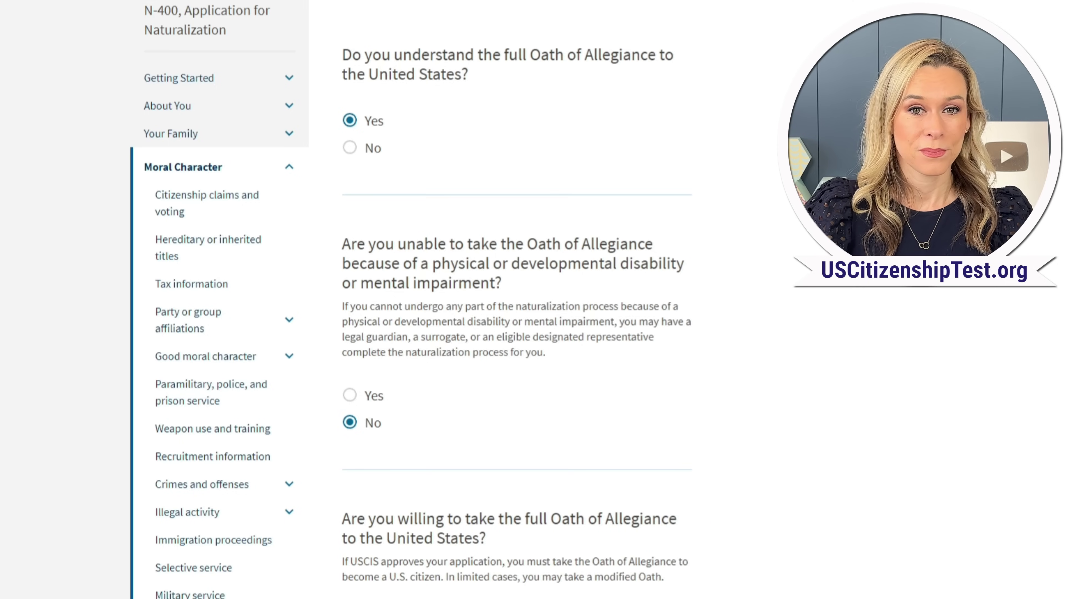
{"action": "scroll", "coordinate": [516, 300], "scroll_direction": "down", "scroll_amount": 5}
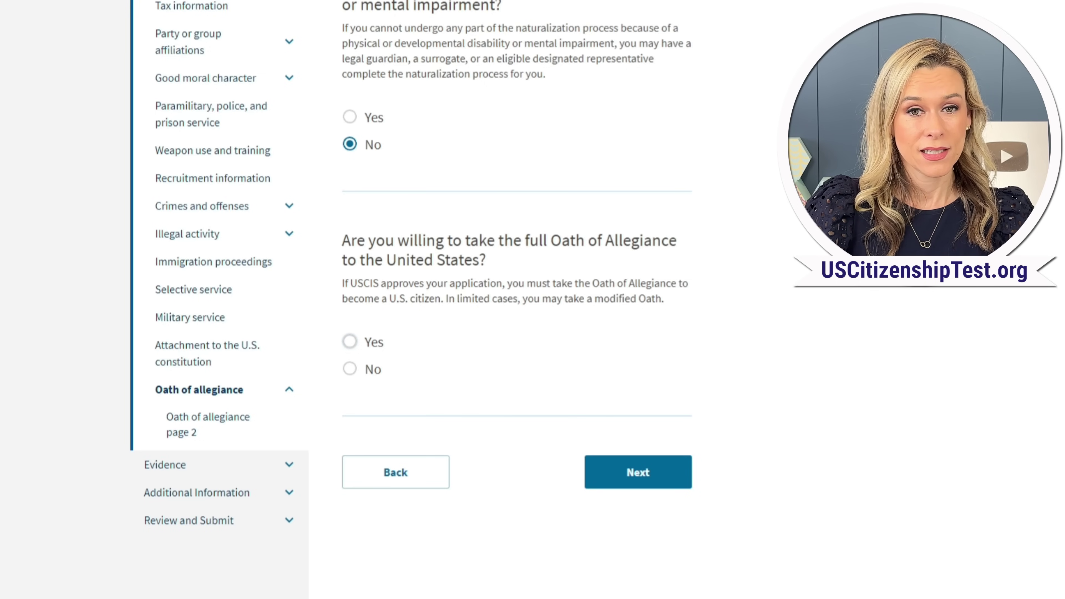
{"action": "left_click", "coordinate": [350, 341]}
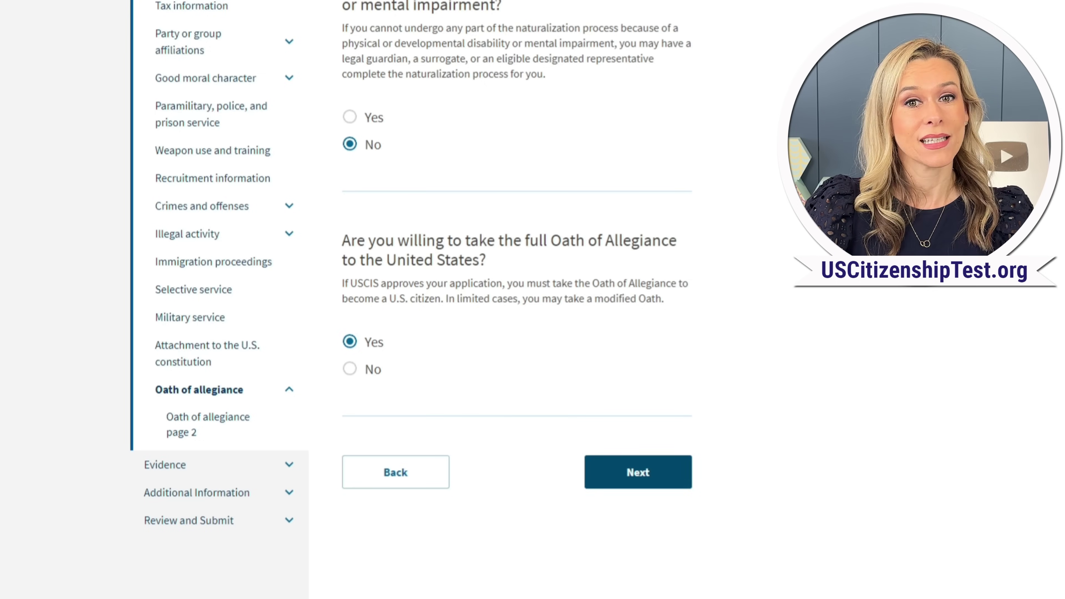
{"action": "left_click", "coordinate": [638, 472]}
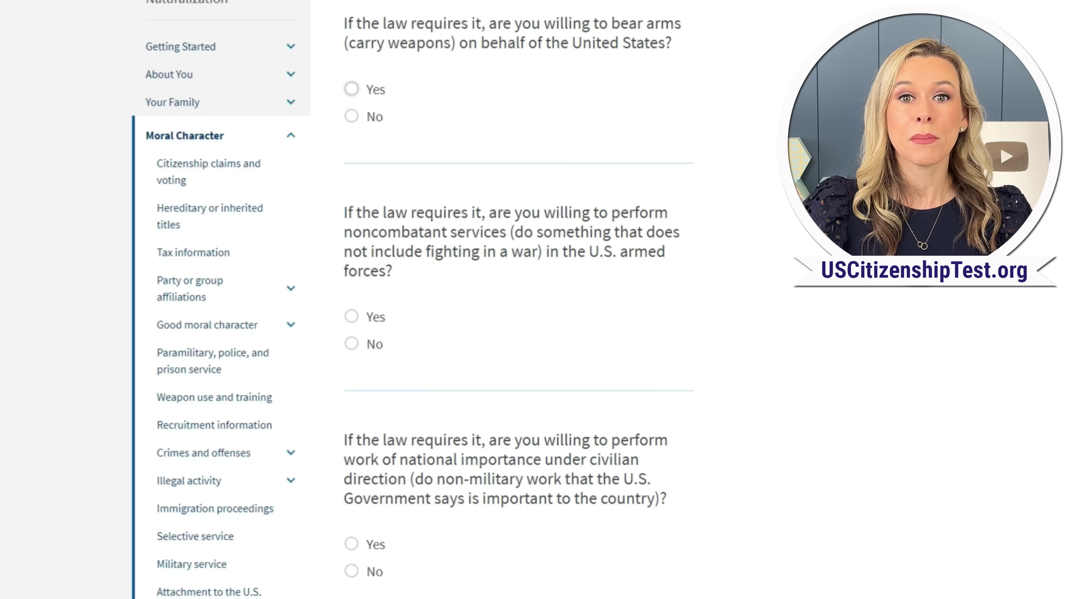
- Answer Yes to bearing arms, noncombatant service and civilian work of national importance if required
{"action": "left_click", "coordinate": [351, 89]}
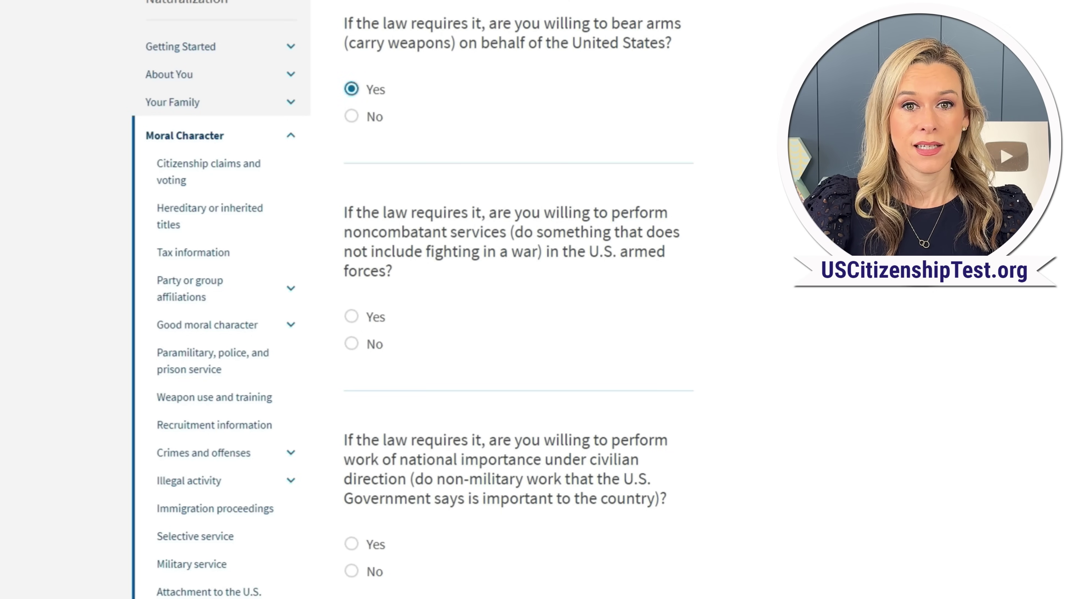
{"action": "scroll", "coordinate": [519, 299], "scroll_direction": "down", "scroll_amount": 3}
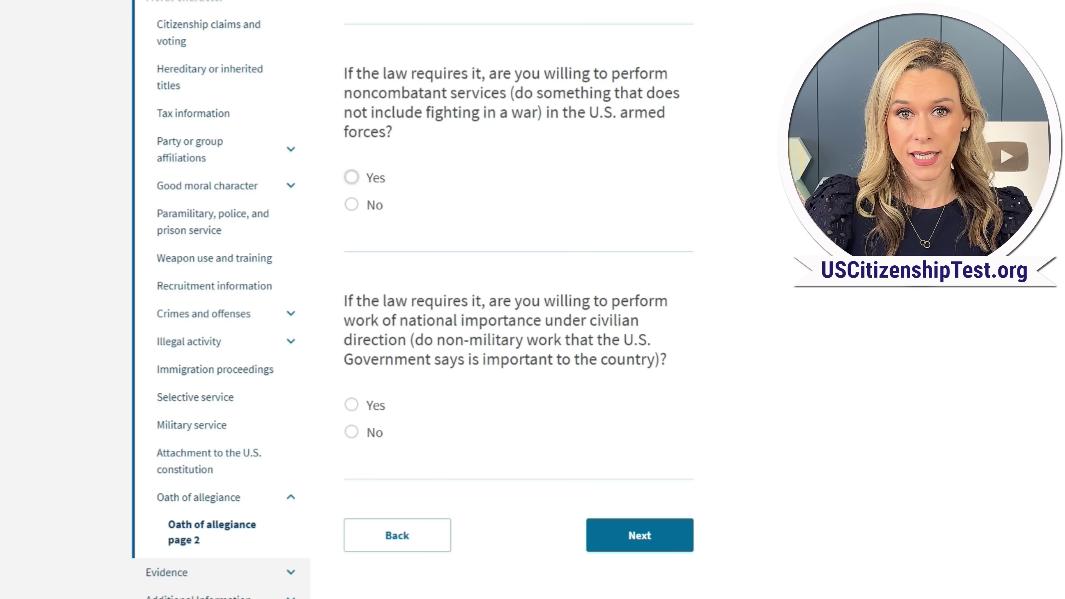
{"action": "left_click", "coordinate": [351, 177]}
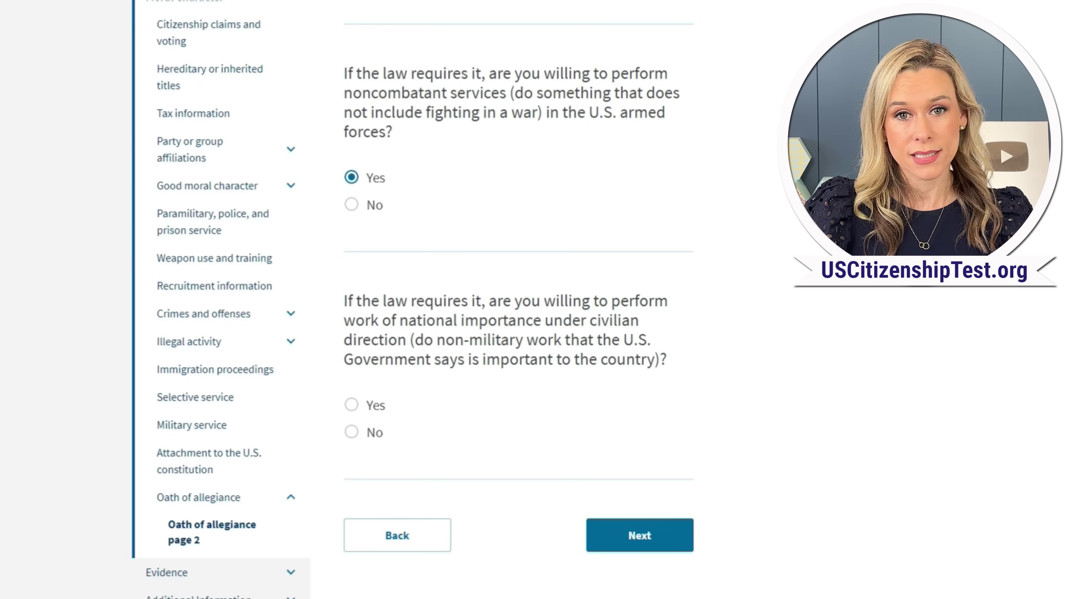
{"action": "left_click", "coordinate": [352, 406]}
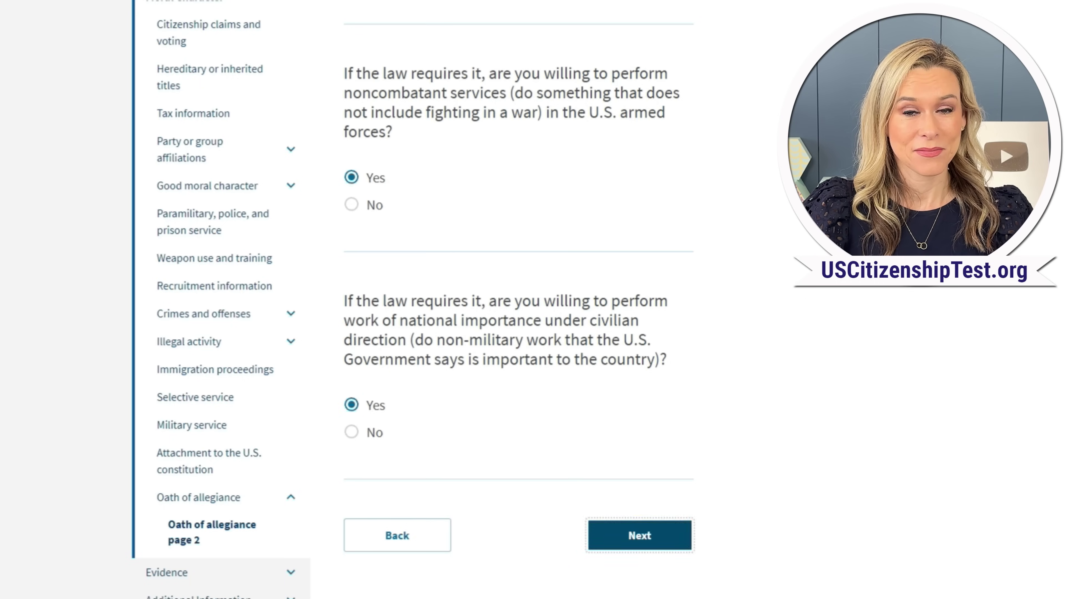
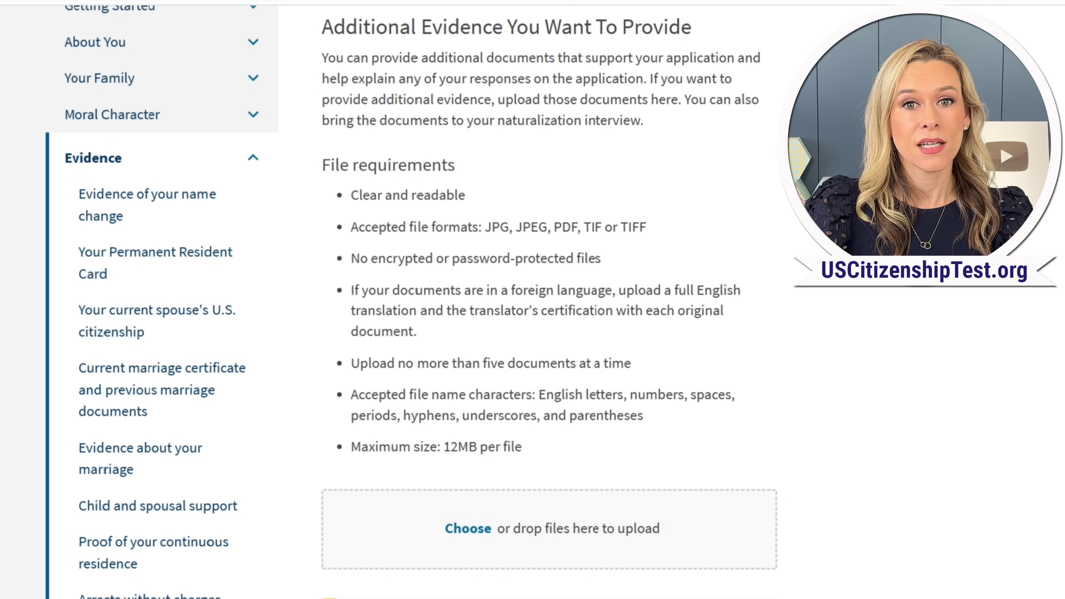
- Scroll past the Additional Evidence upload area toward the Additional Information page
{"action": "scroll", "coordinate": [412, 302], "scroll_direction": "down", "scroll_amount": 3}
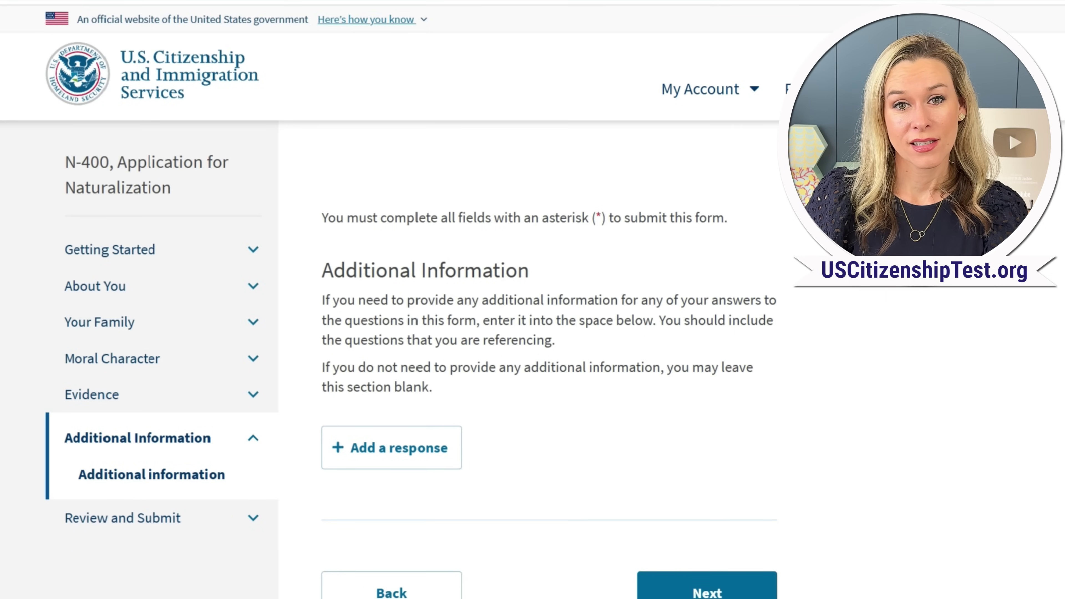
- Start a new response on the Additional Information page
{"action": "scroll", "coordinate": [533, 302], "scroll_direction": "down", "scroll_amount": 2}
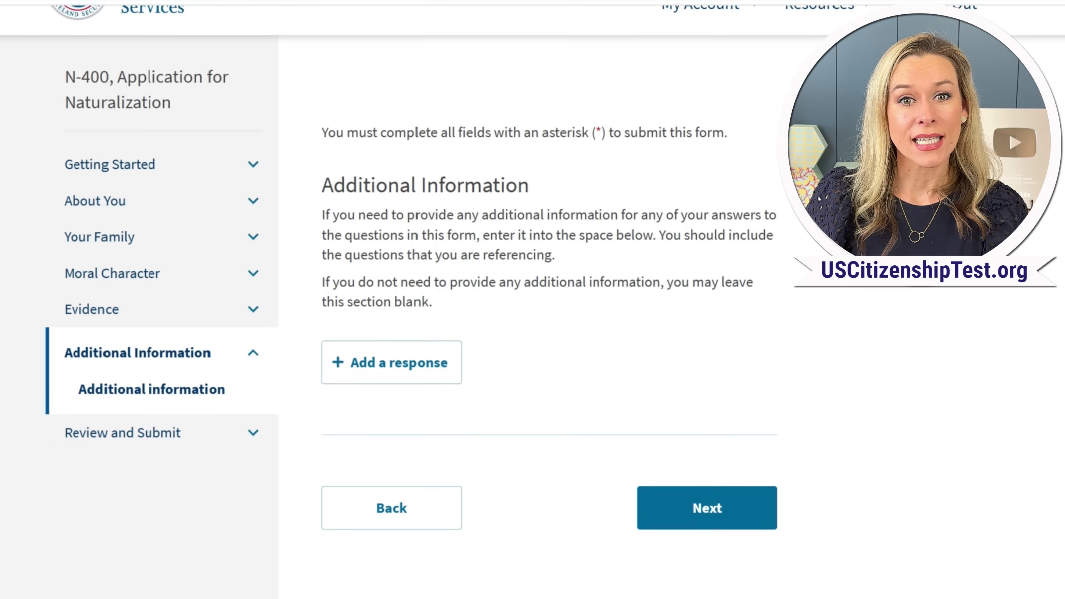
{"action": "scroll", "coordinate": [533, 302], "scroll_direction": "down", "scroll_amount": 2}
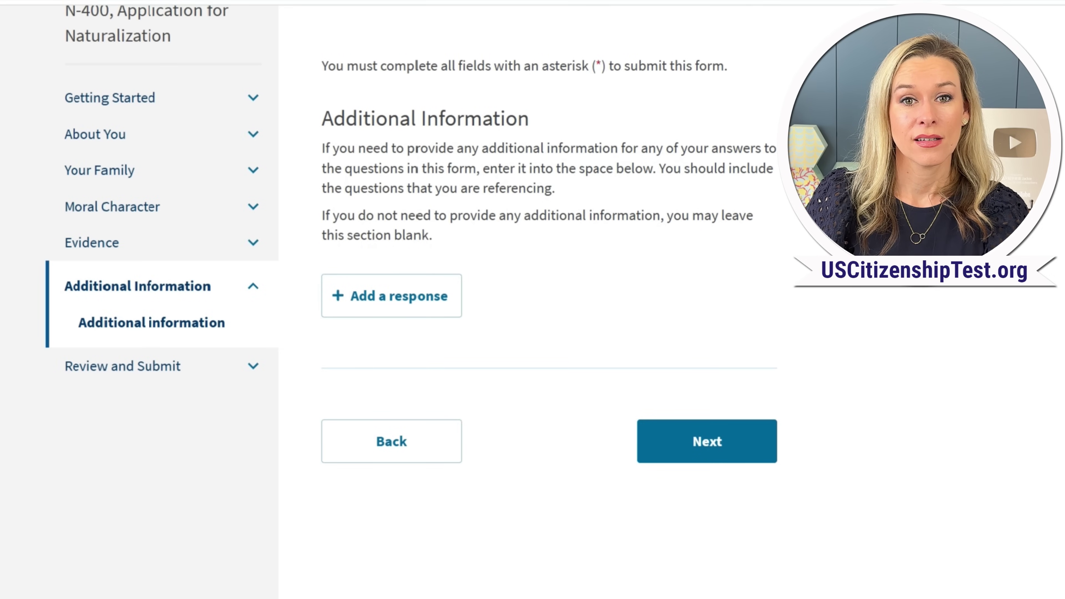
{"action": "left_click", "coordinate": [402, 305]}
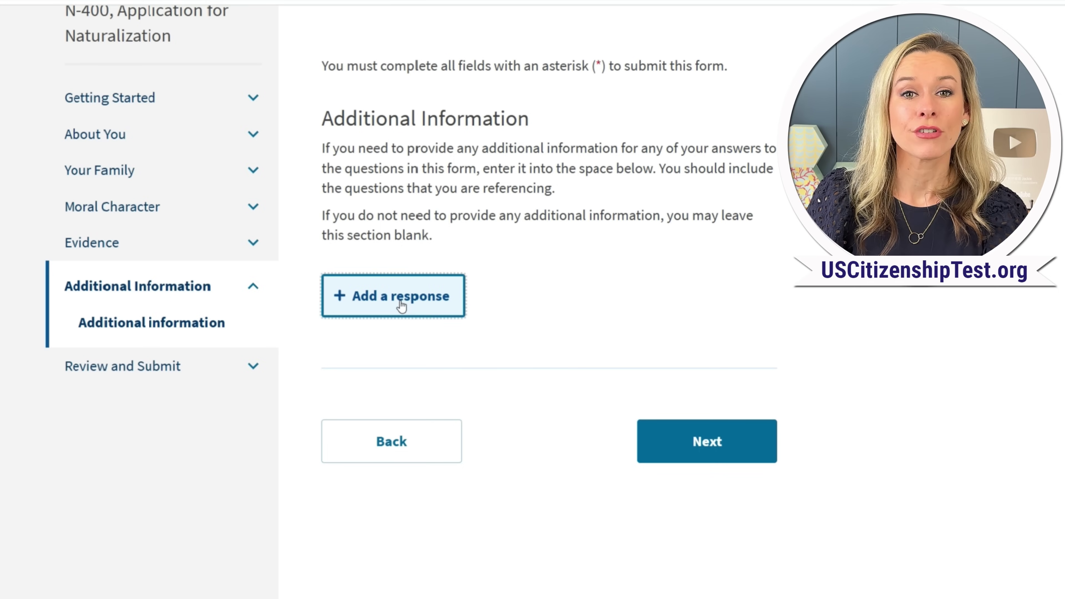
{"action": "left_click", "coordinate": [402, 306]}
{"action": "scroll", "coordinate": [402, 306], "scroll_direction": "down", "scroll_amount": 2}
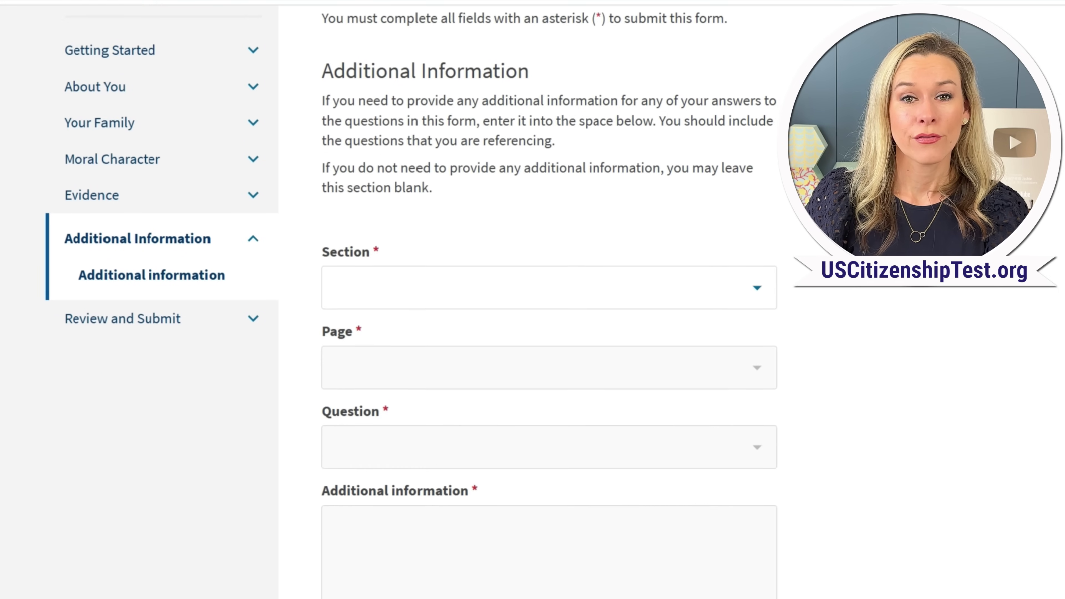
- Tie the response to Moral Character, Crimes and offenses, and the 'ever arrested or detained' question
{"action": "left_click", "coordinate": [769, 245]}
{"action": "left_click", "coordinate": [766, 249]}
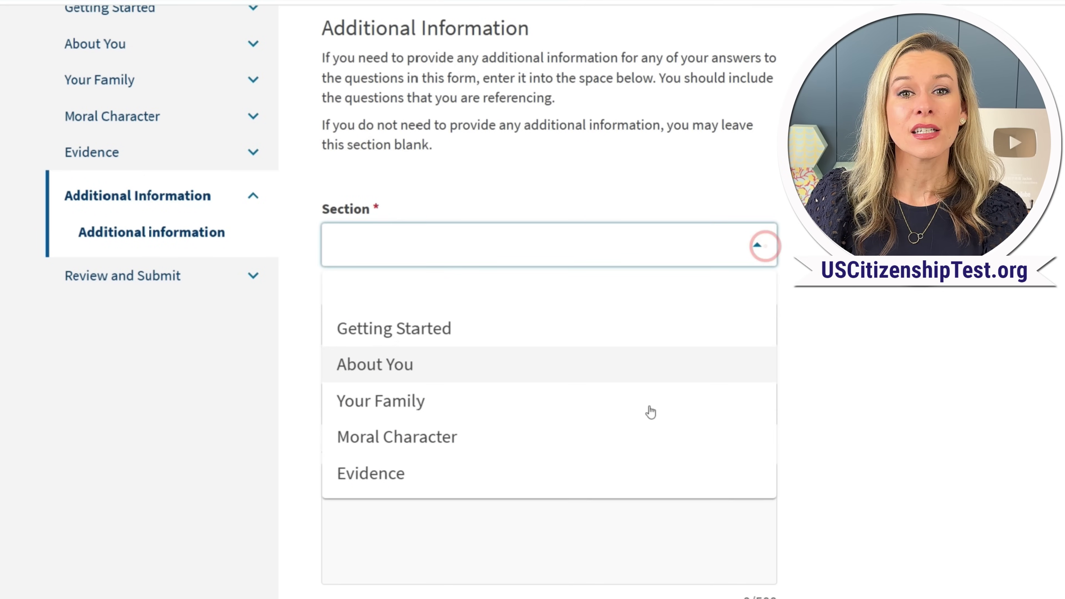
{"action": "left_click", "coordinate": [476, 446]}
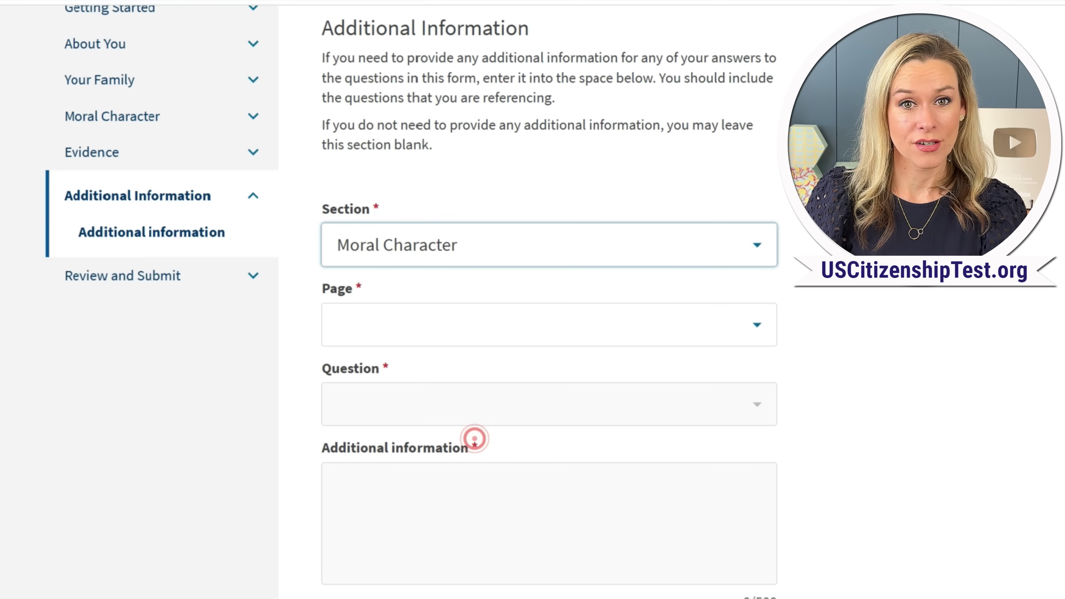
{"action": "left_click", "coordinate": [756, 323]}
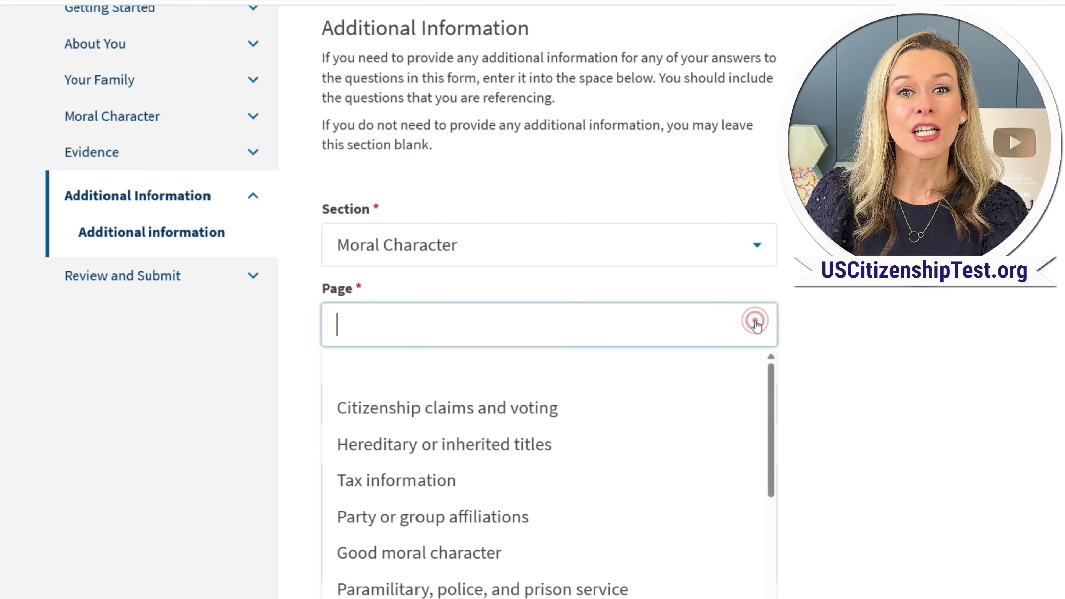
{"action": "scroll", "coordinate": [771, 410], "scroll_direction": "down", "scroll_amount": 3}
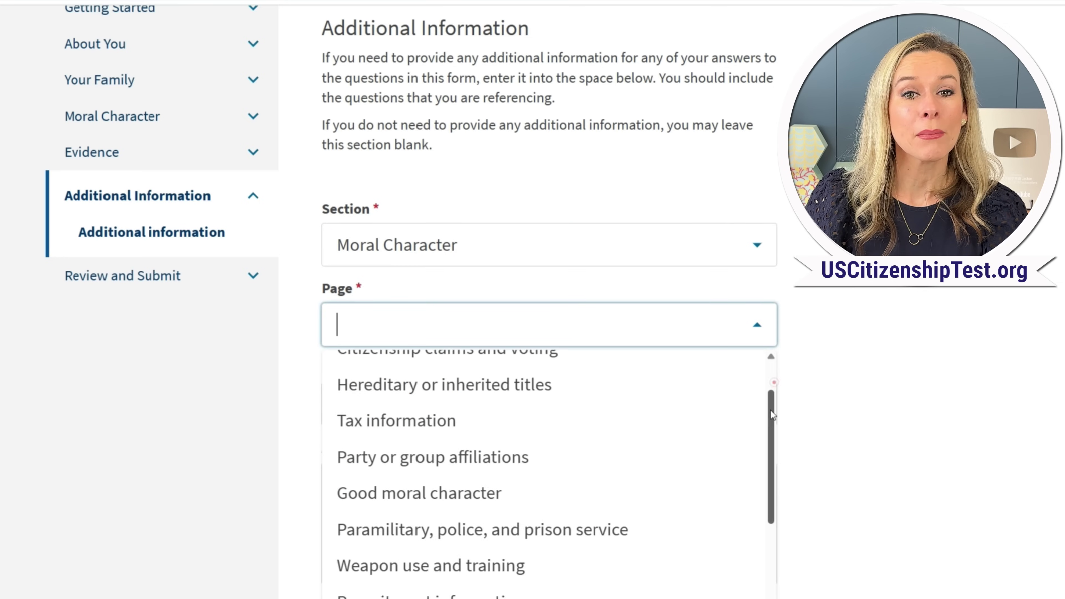
{"action": "left_click", "coordinate": [403, 553]}
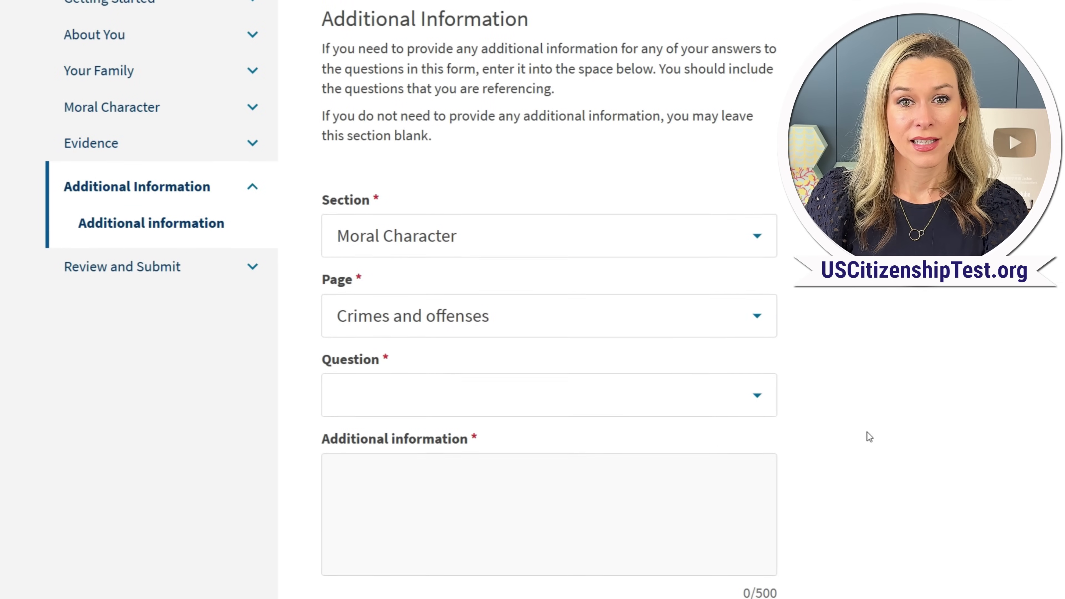
{"action": "left_click", "coordinate": [760, 382]}
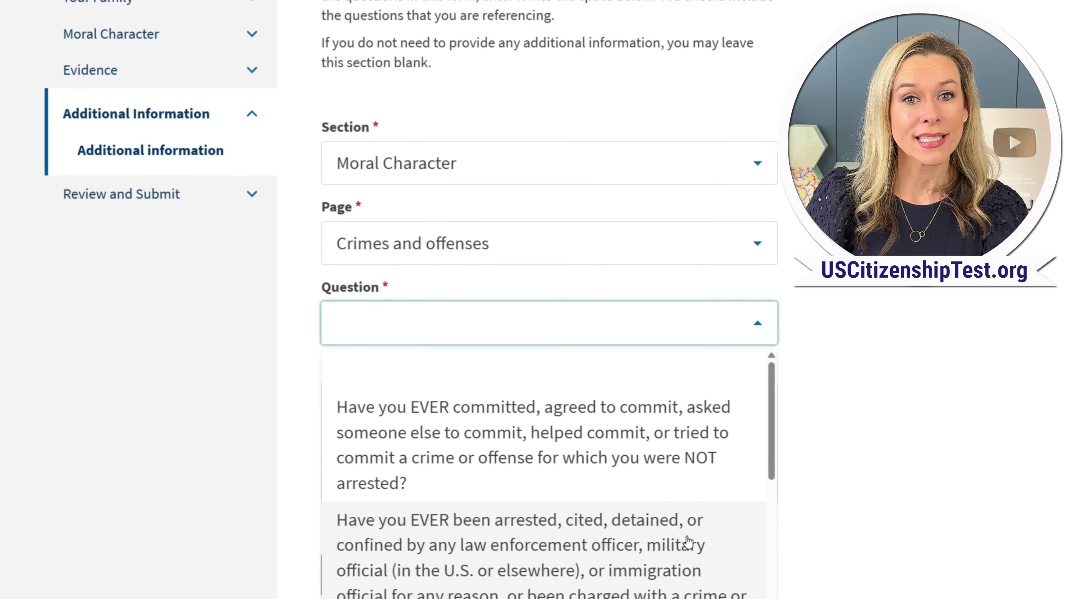
{"action": "left_click", "coordinate": [688, 563]}
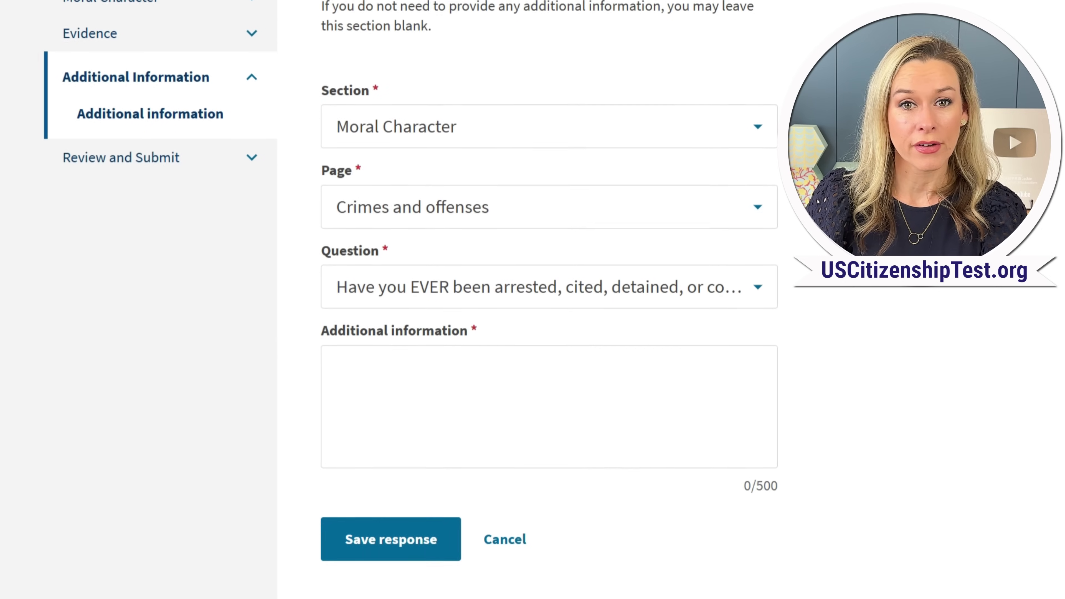
{"action": "left_click", "coordinate": [430, 375]}
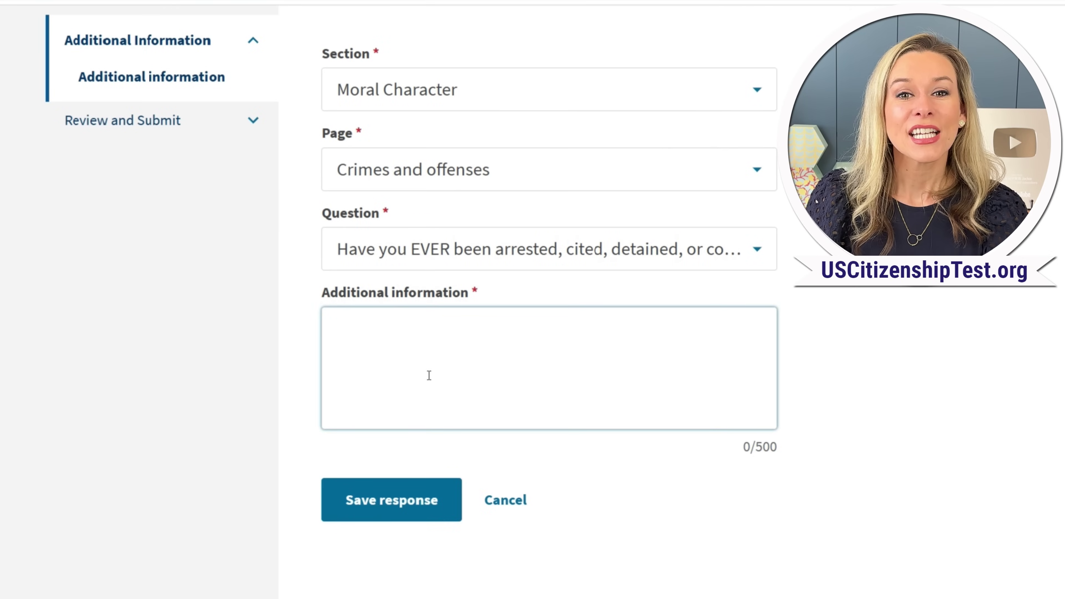
- Save the explanation that all traffic tickets were paid, with no alcohol, drugs, injuries or arrests
{"action": "left_click", "coordinate": [431, 364]}
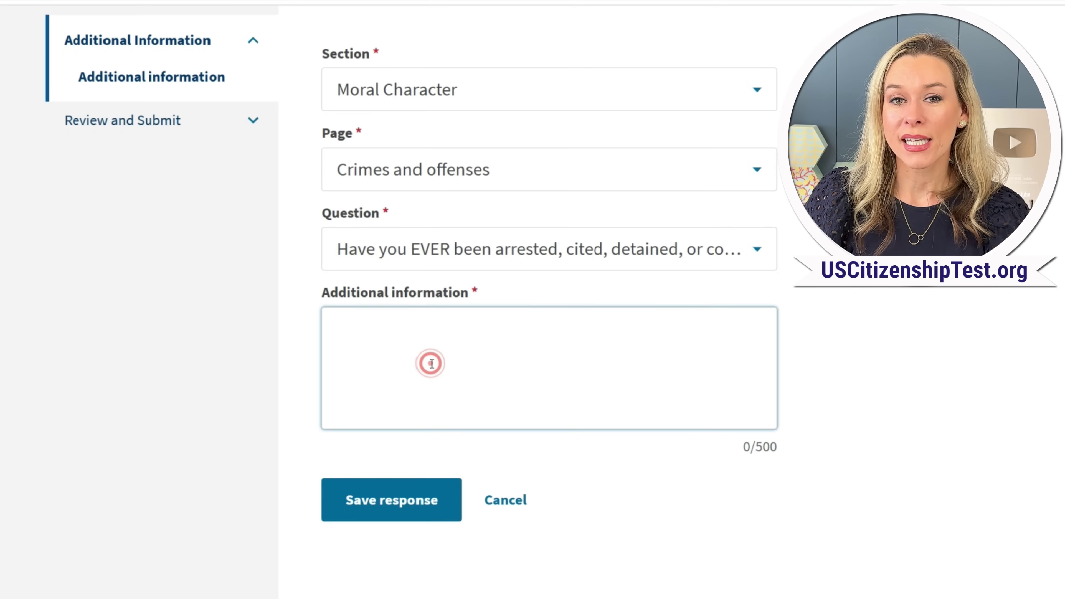
{"action": "type", "text": "All traffic"}
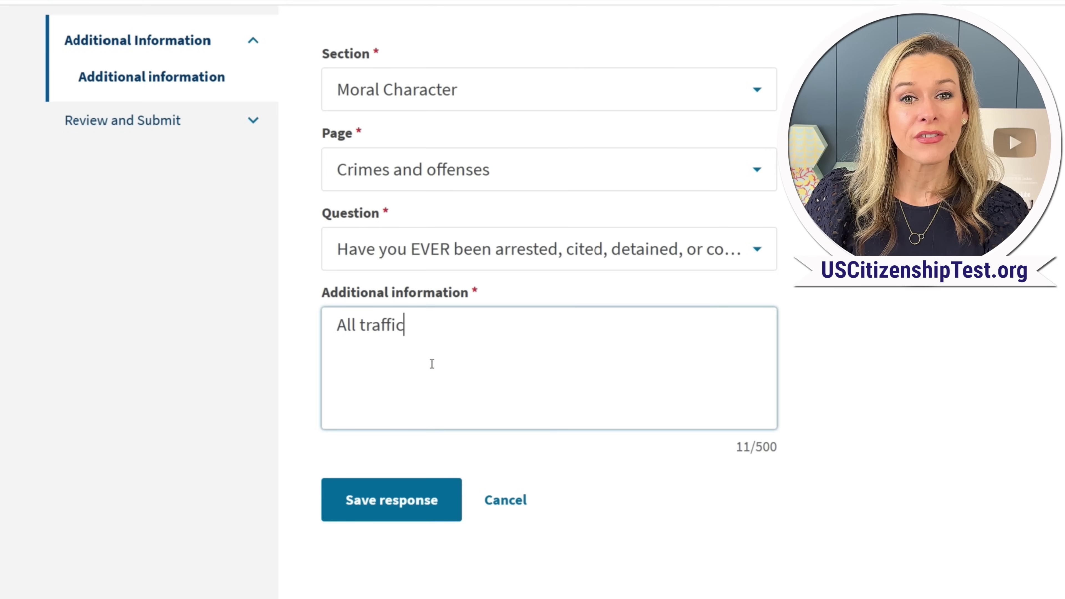
{"action": "type", "text": " tickets have been paid. No al"}
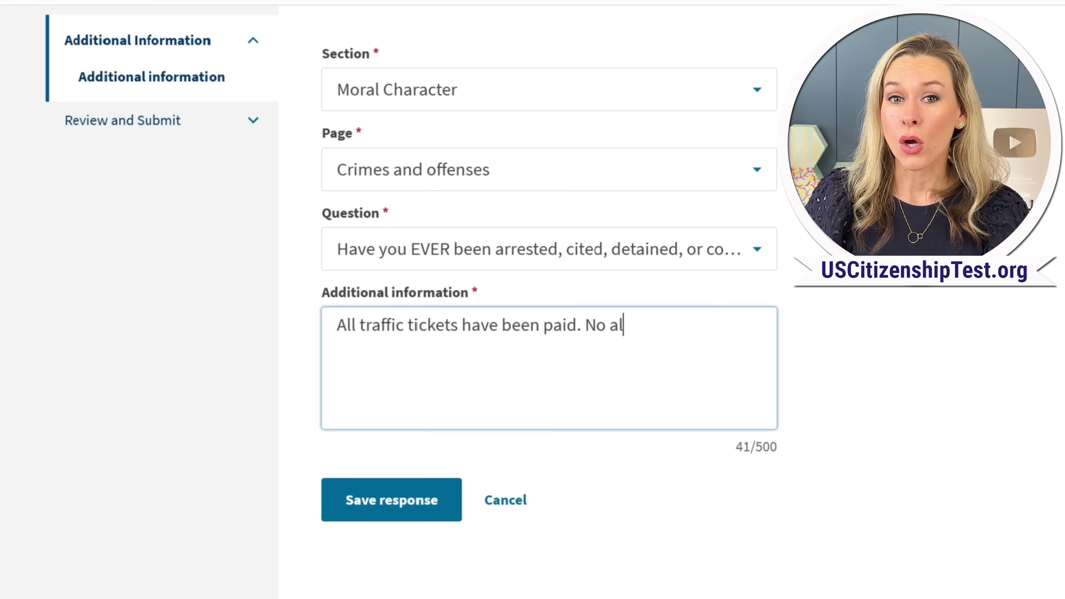
{"action": "type", "text": "cohol or drugs involved, no "}
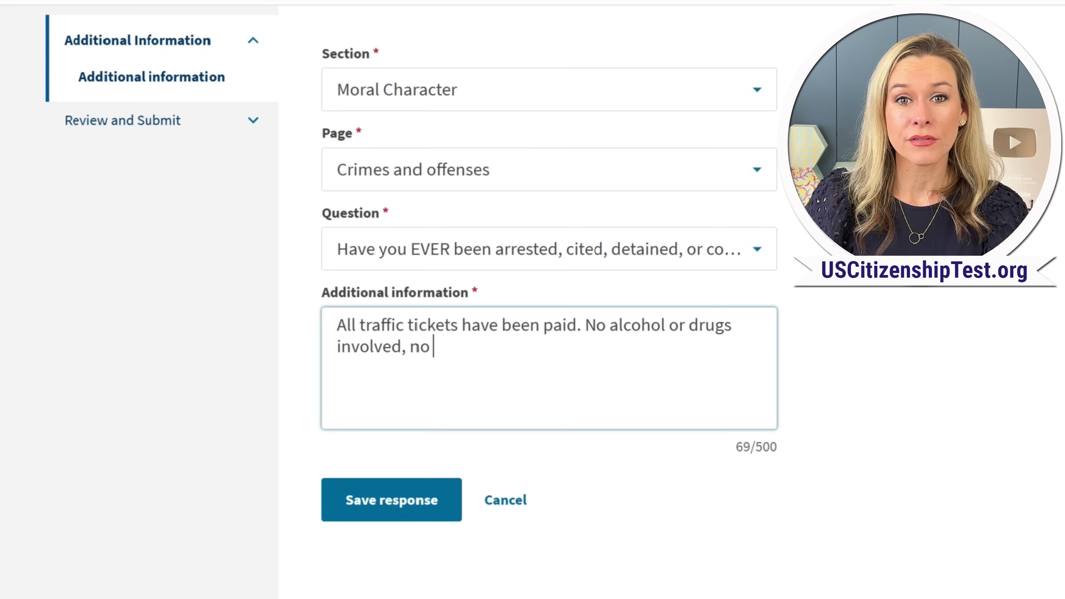
{"action": "type", "text": "injuries or arrests."}
{"action": "left_click", "coordinate": [214, 339]}
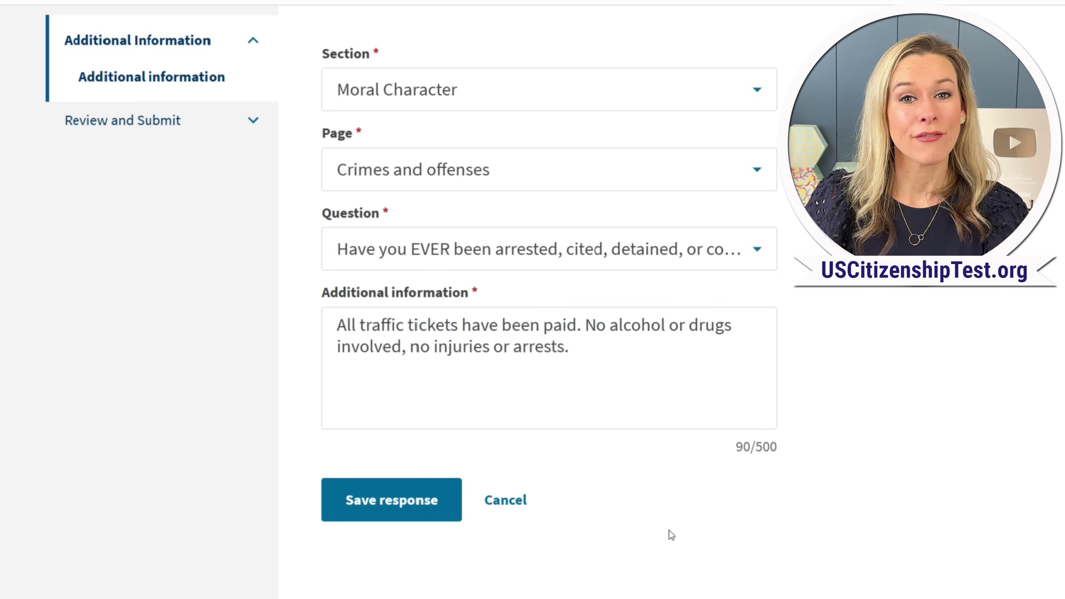
{"action": "left_click", "coordinate": [413, 506]}
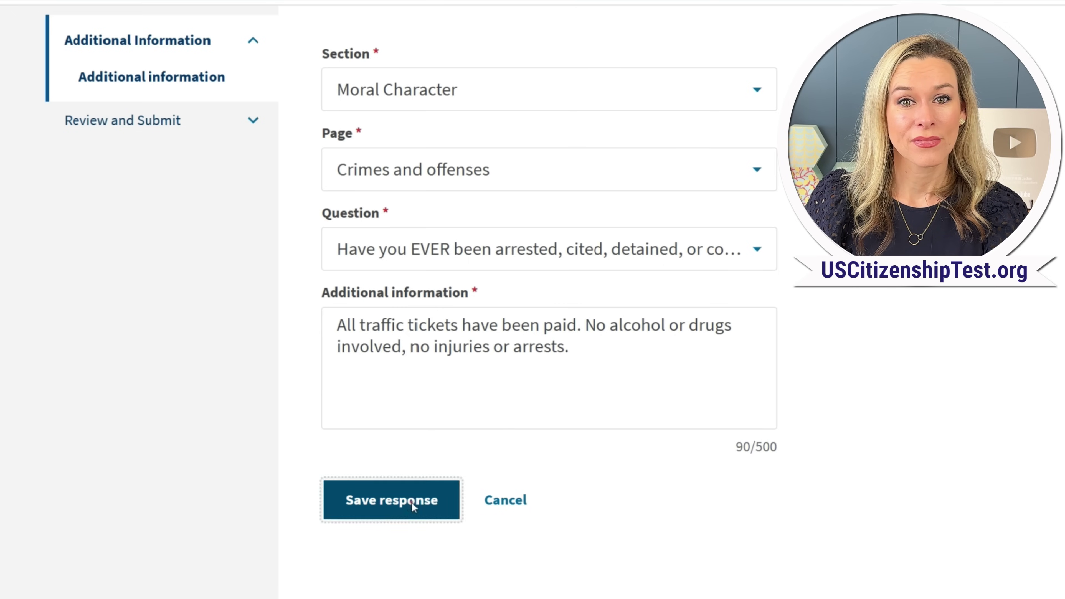
- Continue from Additional Information to the Review and Submit page
{"action": "scroll", "coordinate": [413, 420], "scroll_direction": "down", "scroll_amount": 5}
{"action": "scroll", "coordinate": [541, 294], "scroll_direction": "down", "scroll_amount": 2}
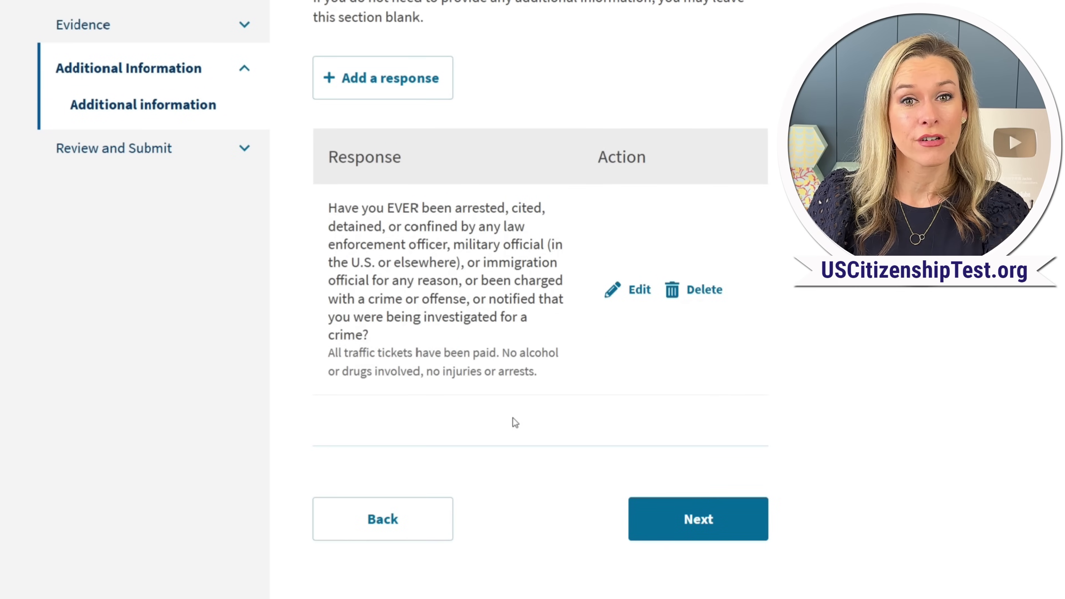
{"action": "left_click", "coordinate": [679, 518]}
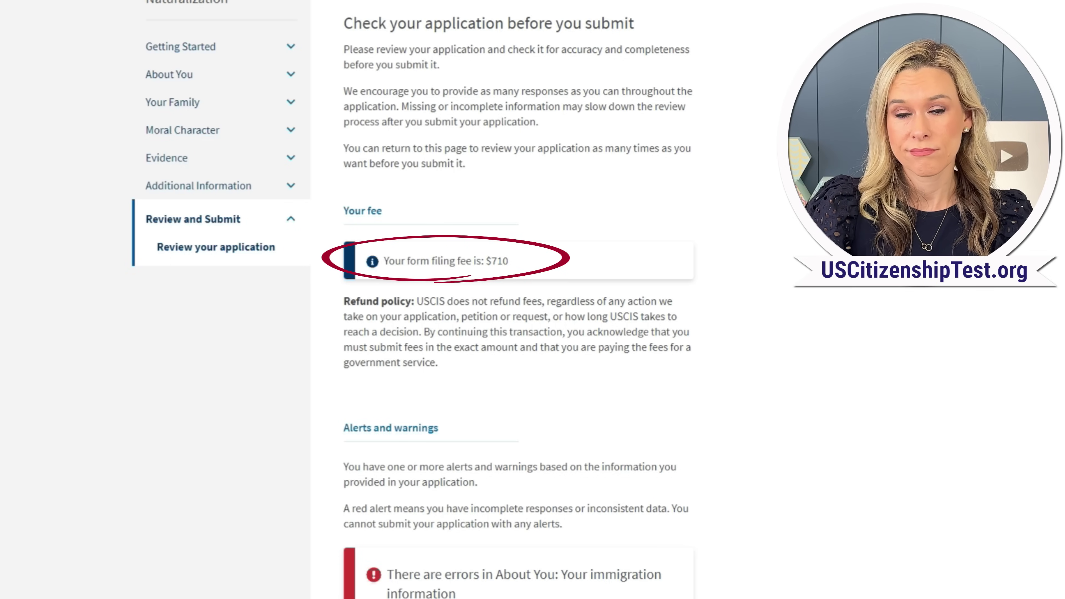
- Scroll the review page past the $710 fee to the About You immigration-information alert
{"action": "scroll", "coordinate": [519, 300], "scroll_direction": "down", "scroll_amount": 3}
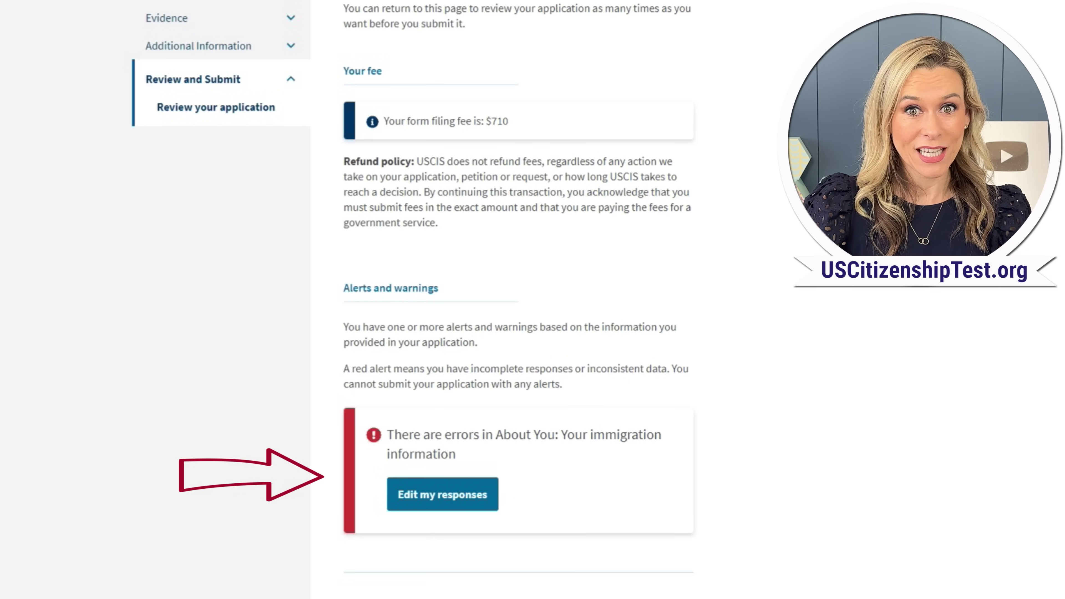
{"action": "scroll", "coordinate": [519, 300], "scroll_direction": "down", "scroll_amount": 3}
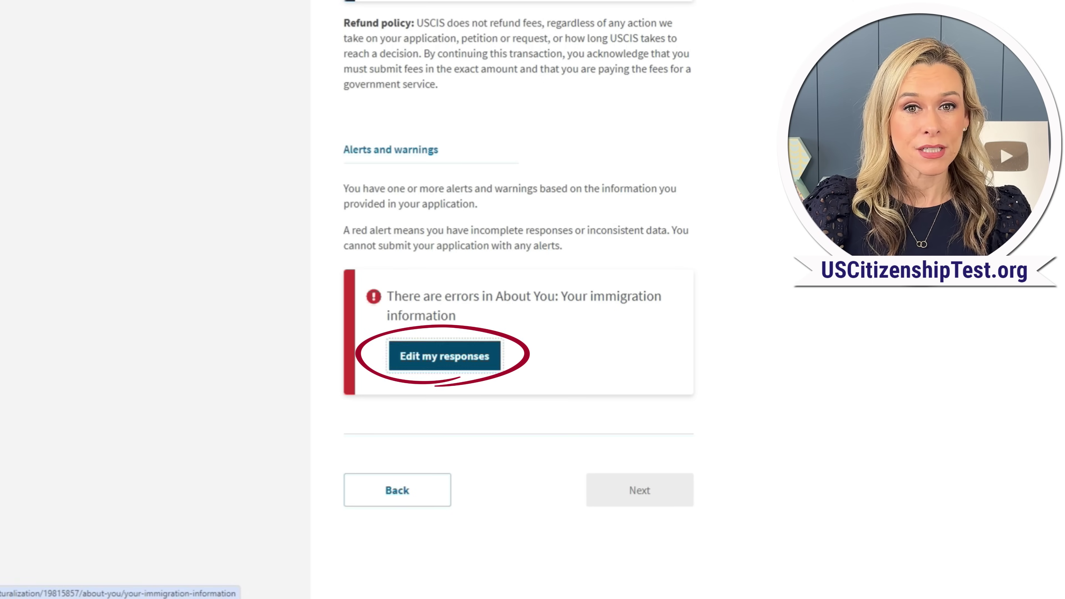
- Open Your immigration information and overwrite the example A-Number with the applicant's own number
{"action": "left_click", "coordinate": [442, 356]}
{"action": "scroll", "coordinate": [414, 293], "scroll_direction": "down", "scroll_amount": 12}
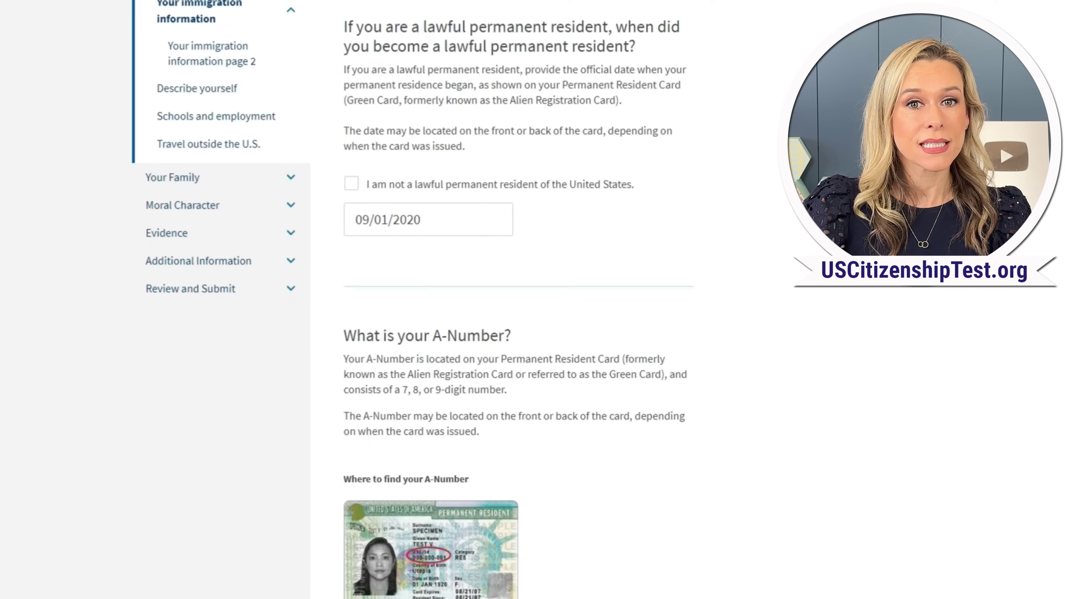
{"action": "scroll", "coordinate": [519, 294], "scroll_direction": "down", "scroll_amount": 8}
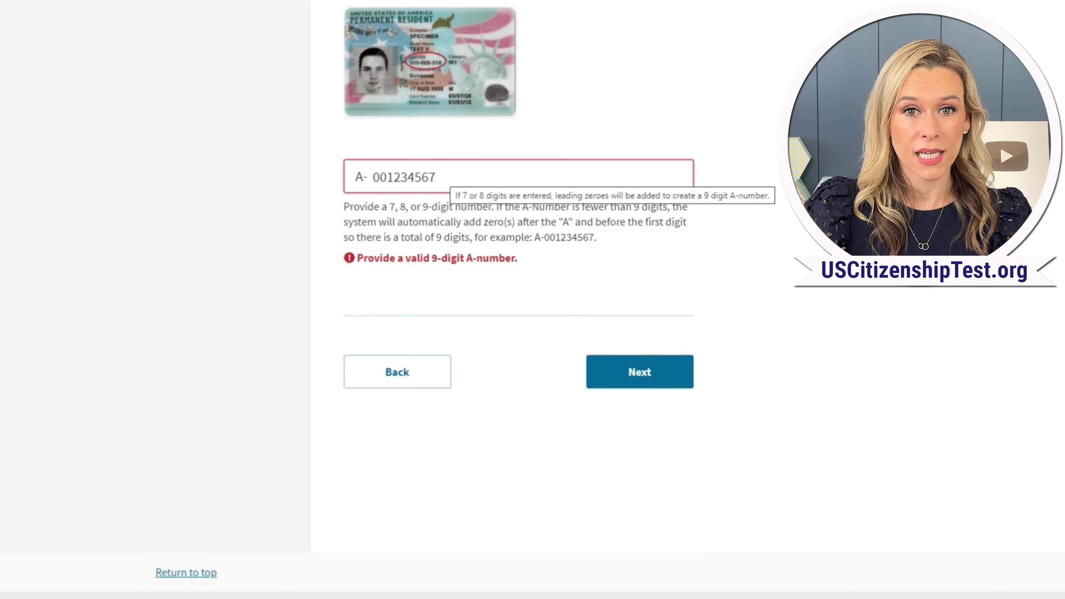
{"action": "double_click", "coordinate": [442, 177]}
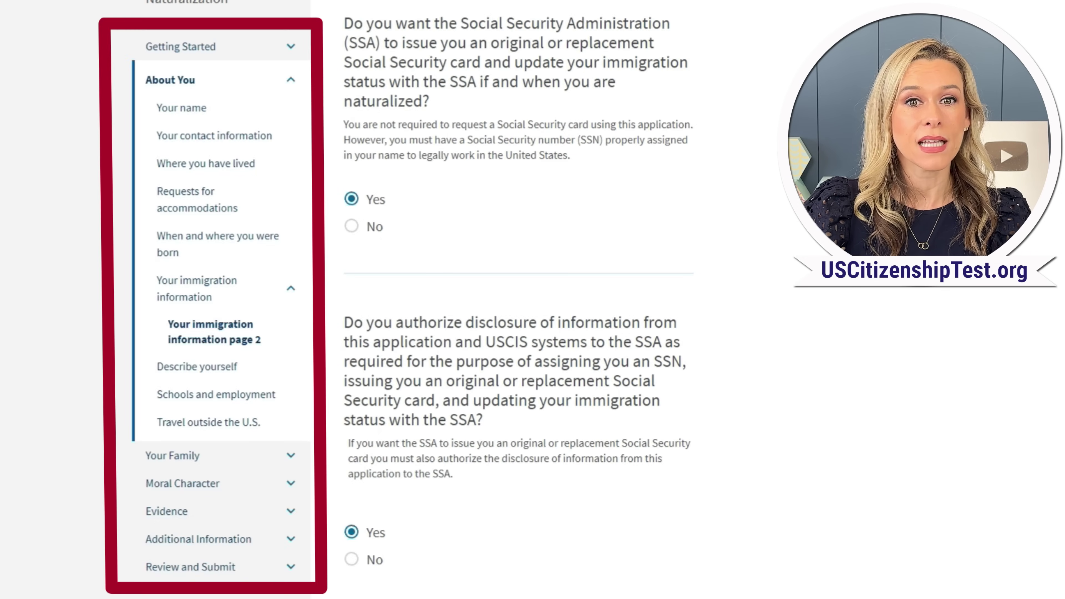
{"action": "scroll", "coordinate": [518, 294], "scroll_direction": "down", "scroll_amount": 5}
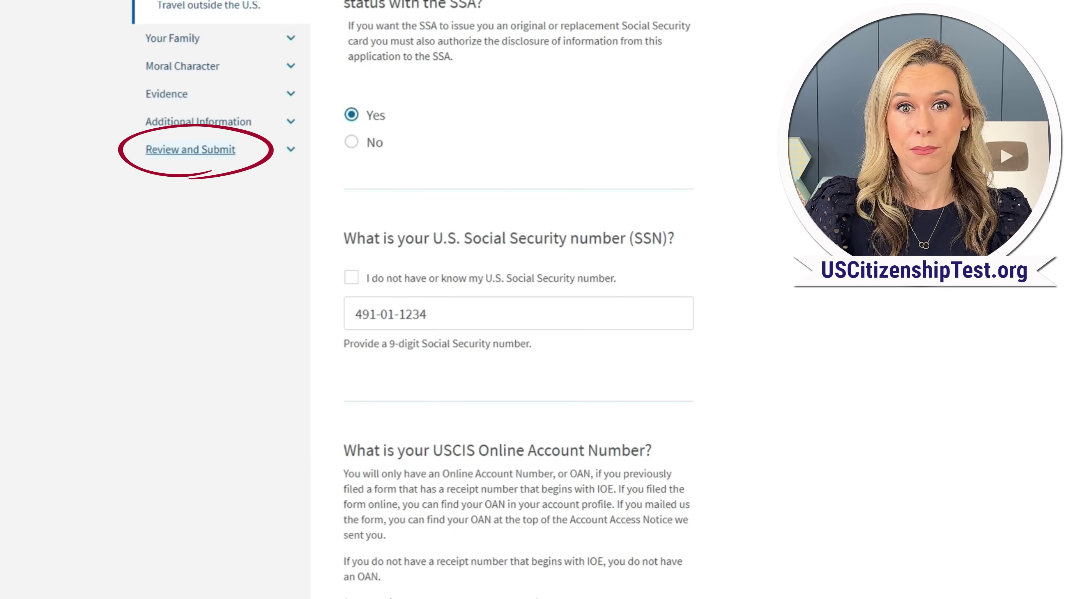
- Recheck Review and Submit, now free of alerts, and continue to the application summary
{"action": "left_click", "coordinate": [190, 149]}
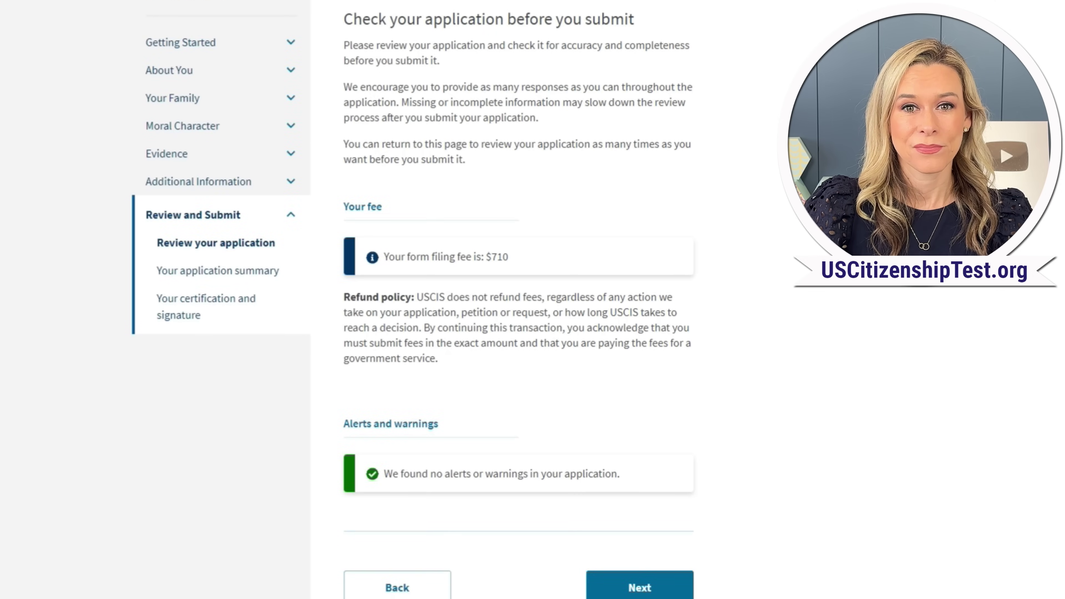
{"action": "scroll", "coordinate": [413, 300], "scroll_direction": "down", "scroll_amount": 5}
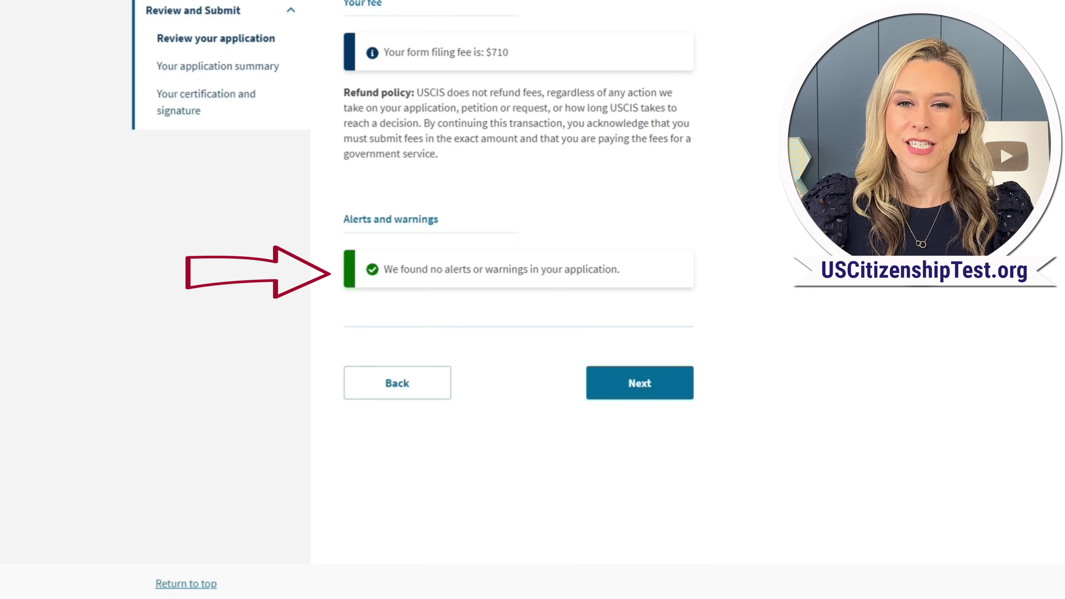
{"action": "left_click", "coordinate": [640, 384]}
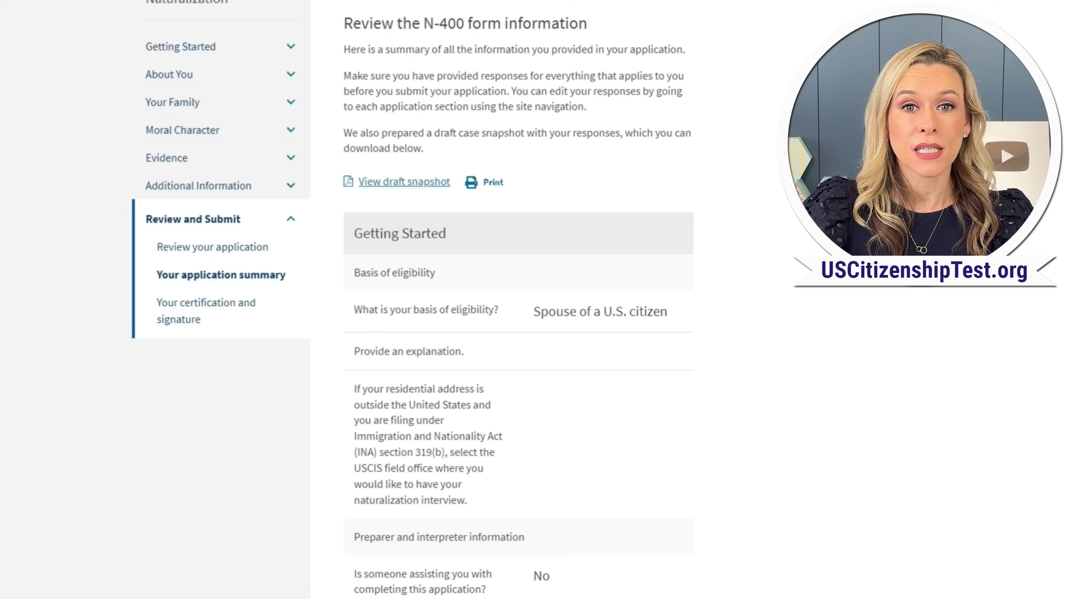
- Cancel the summary's print preview and open the draft N-400 snapshot PDF instead
{"action": "scroll", "coordinate": [519, 299], "scroll_direction": "down", "scroll_amount": 2}
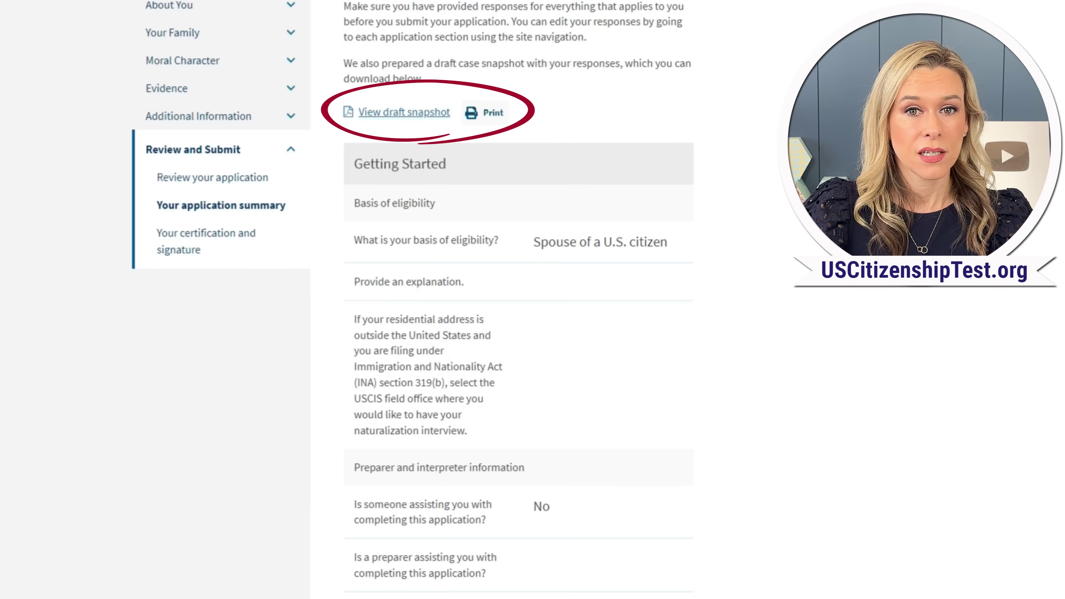
{"action": "left_click", "coordinate": [485, 112]}
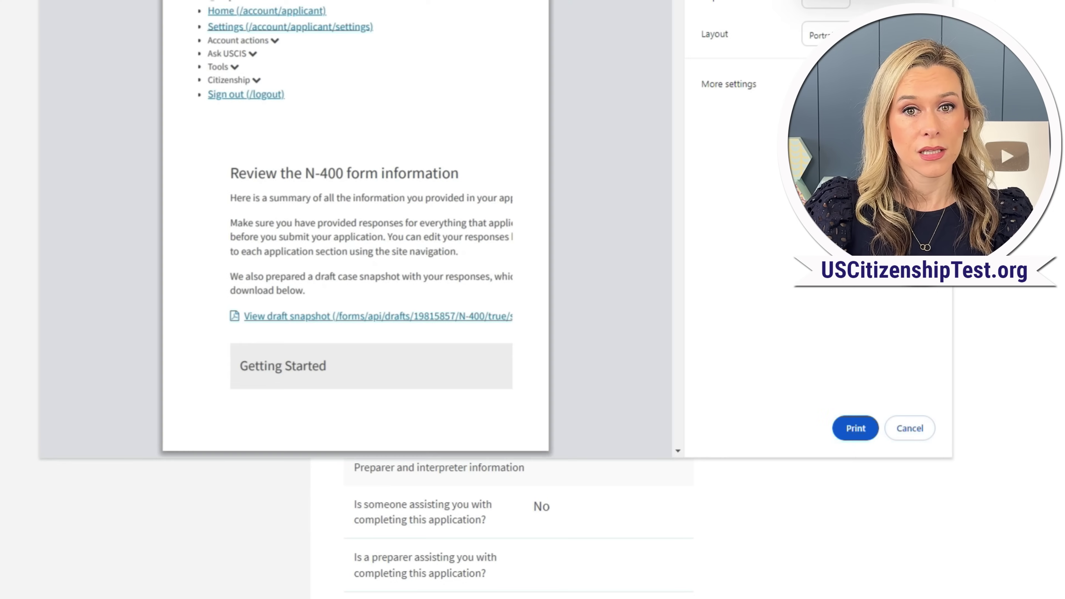
{"action": "key", "text": "Escape"}
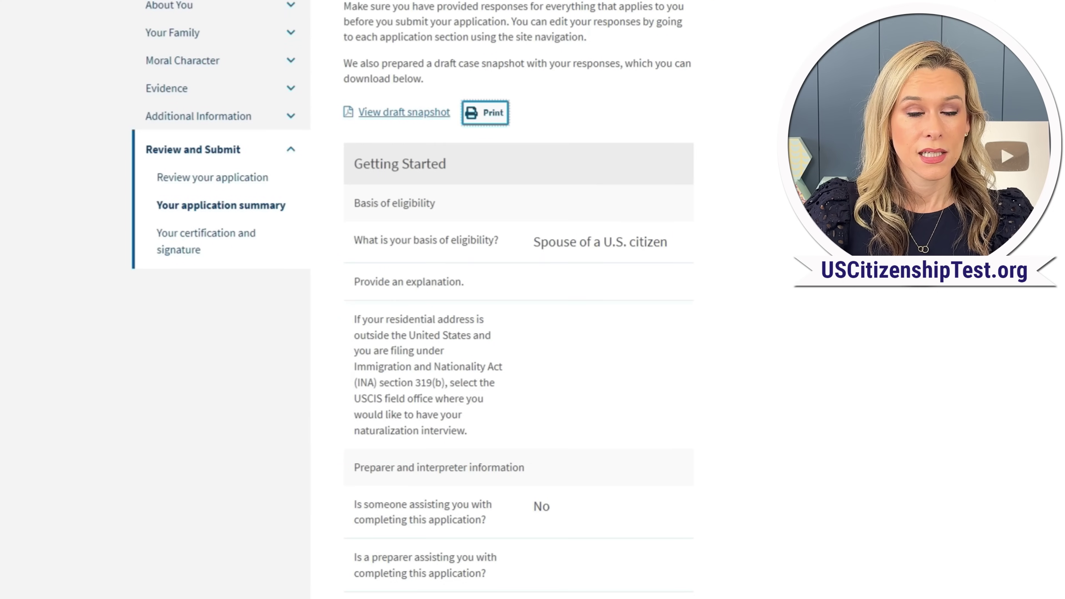
{"action": "left_click", "coordinate": [404, 112]}
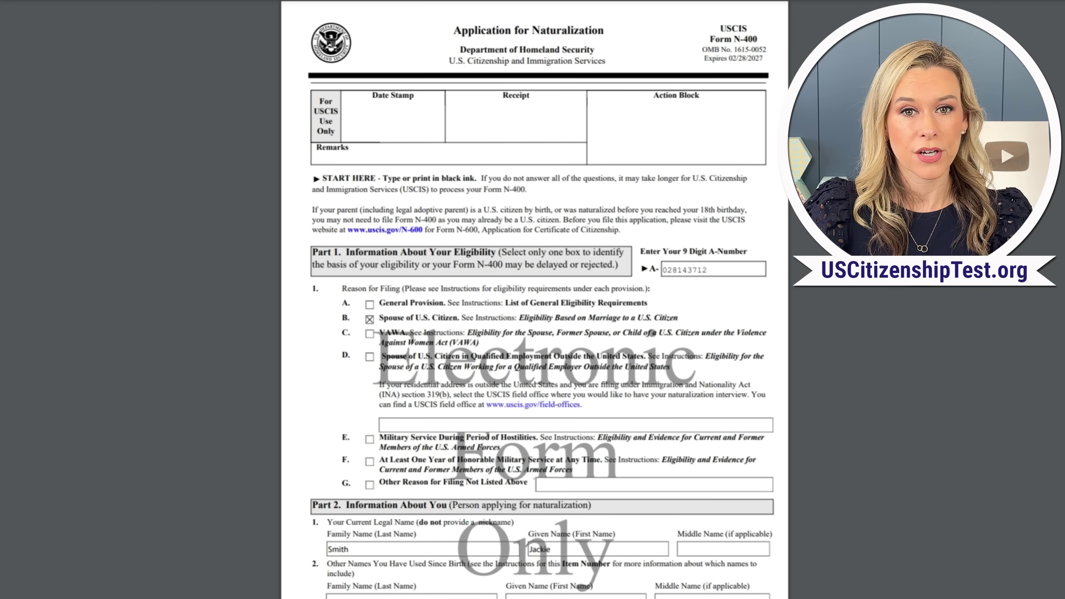
- Read through the draft N-400 PDF, then the application summary down to the evidence list
{"action": "scroll", "coordinate": [535, 300], "scroll_direction": "down", "scroll_amount": 6}
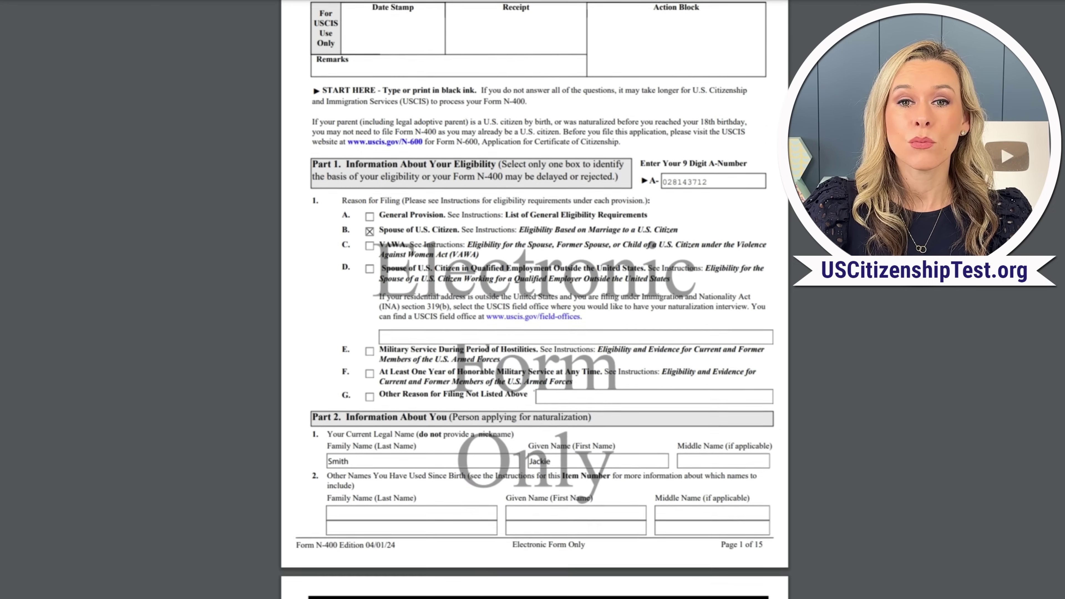
{"action": "scroll", "coordinate": [535, 300], "scroll_direction": "down", "scroll_amount": 15}
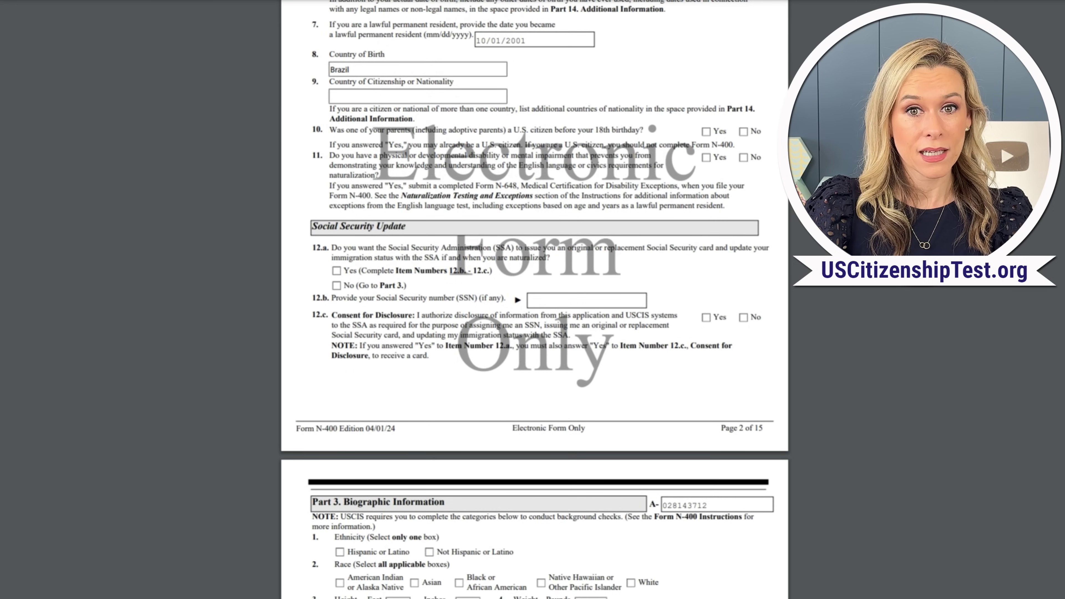
{"action": "scroll", "coordinate": [535, 299], "scroll_direction": "down", "scroll_amount": 12}
{"action": "scroll", "coordinate": [535, 299], "scroll_direction": "down", "scroll_amount": 18}
{"action": "scroll", "coordinate": [535, 299], "scroll_direction": "down", "scroll_amount": 13}
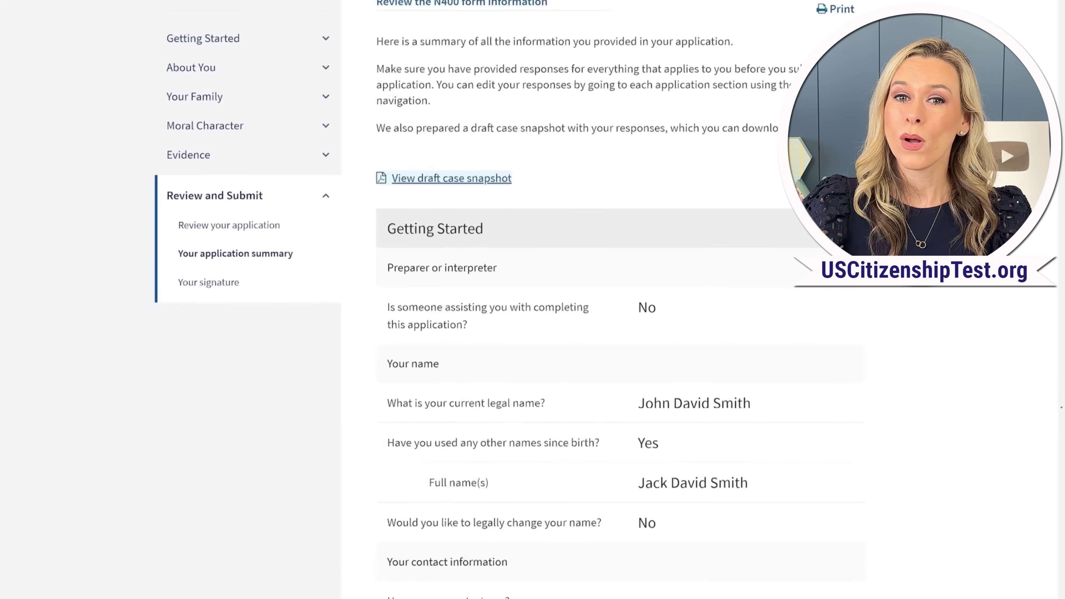
{"action": "scroll", "coordinate": [621, 300], "scroll_direction": "down", "scroll_amount": 13}
{"action": "scroll", "coordinate": [621, 300], "scroll_direction": "down", "scroll_amount": 20}
{"action": "scroll", "coordinate": [621, 299], "scroll_direction": "down", "scroll_amount": 11}
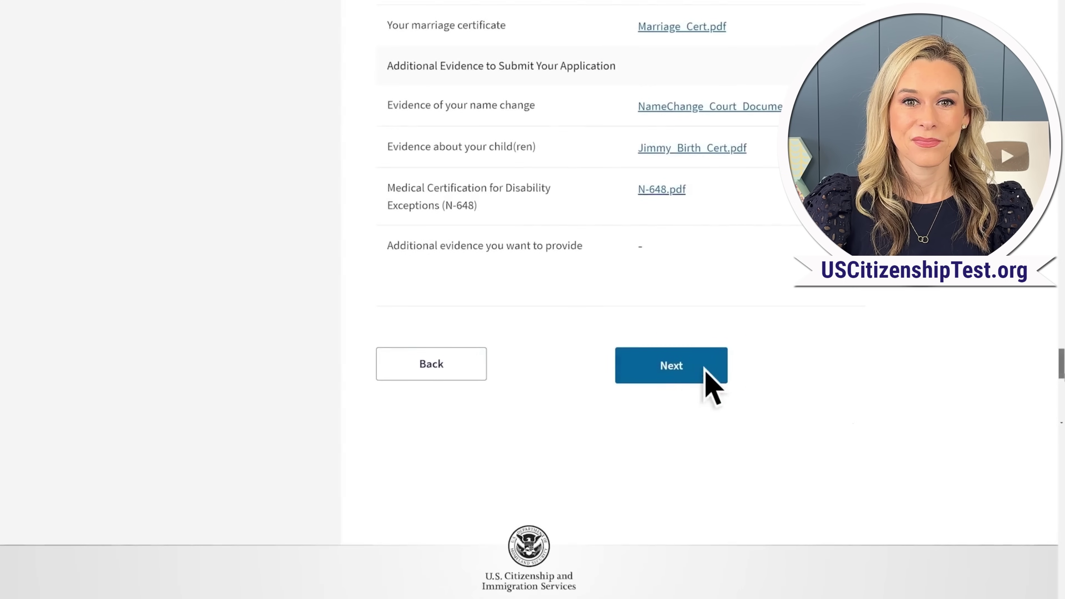
- Tick 'I have read and agree' and type the applicant's full legal name as the signature
{"action": "left_click", "coordinate": [706, 373]}
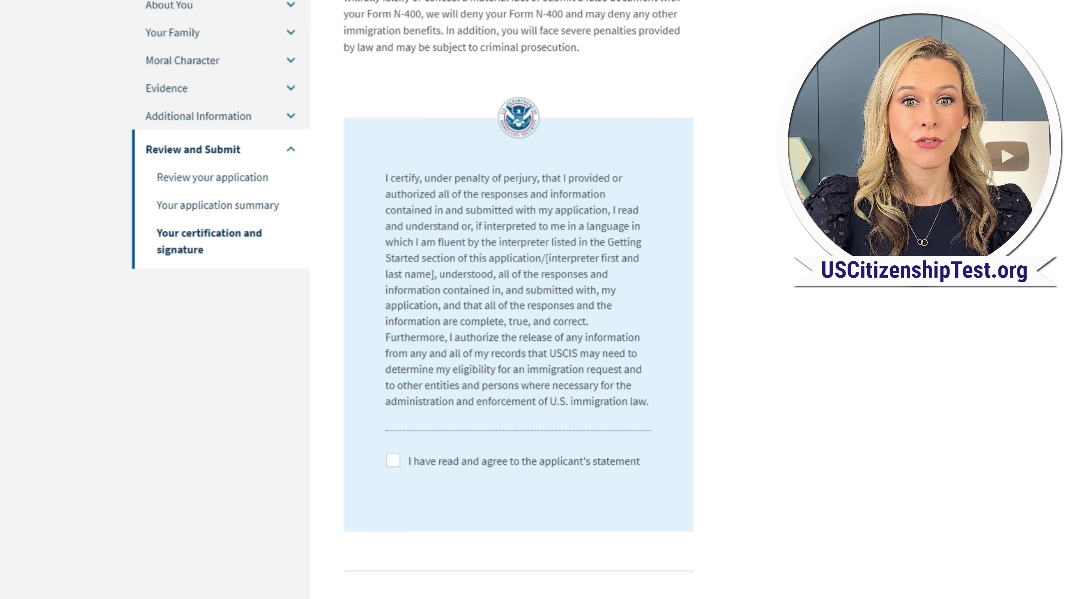
{"action": "scroll", "coordinate": [519, 299], "scroll_direction": "down", "scroll_amount": 3}
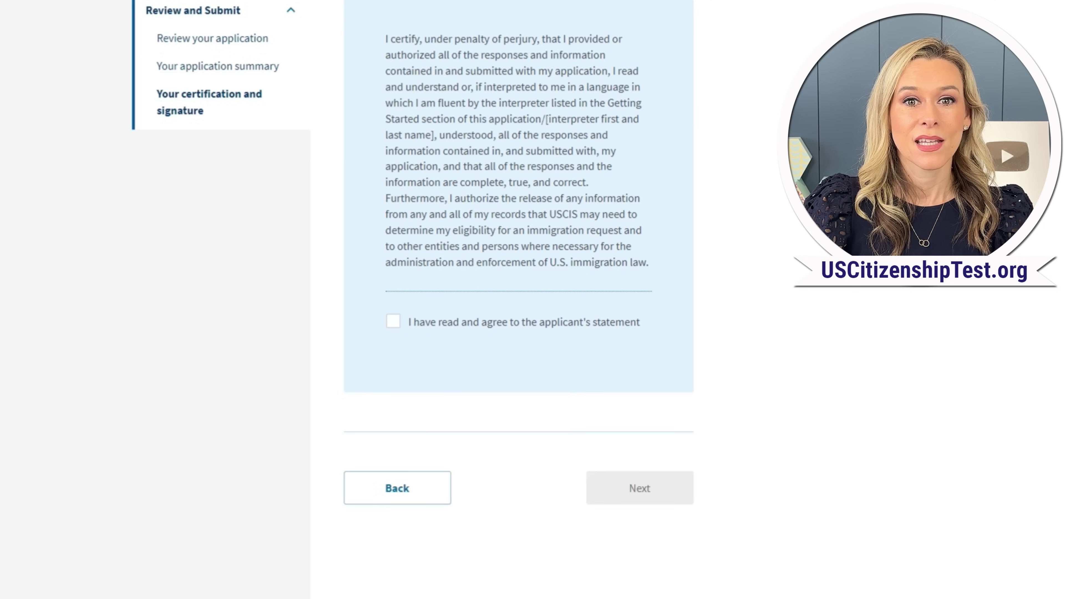
{"action": "left_click", "coordinate": [393, 322]}
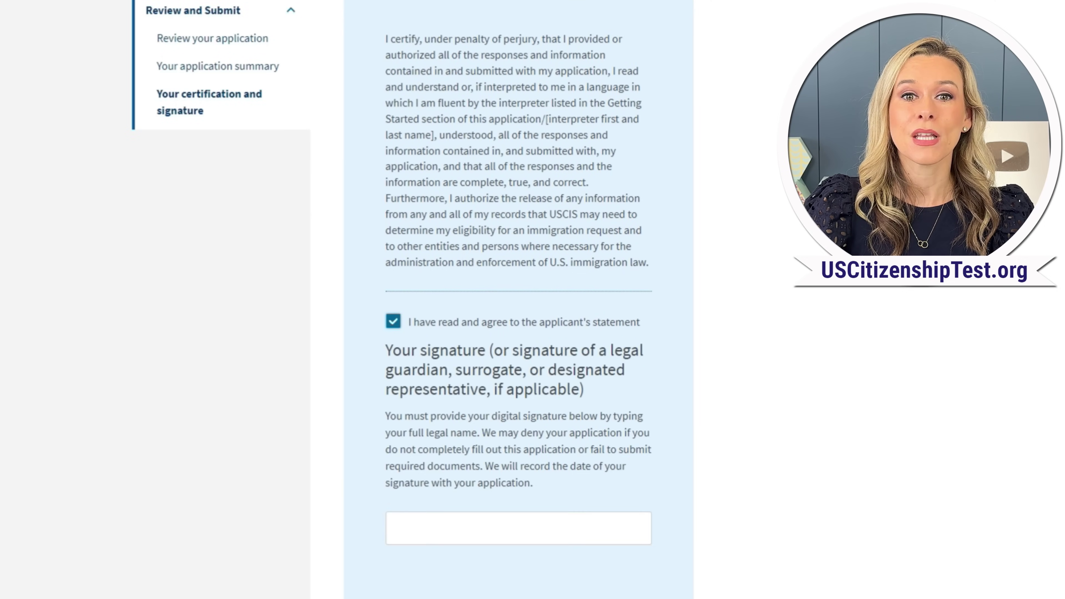
{"action": "scroll", "coordinate": [519, 299], "scroll_direction": "down", "scroll_amount": 3}
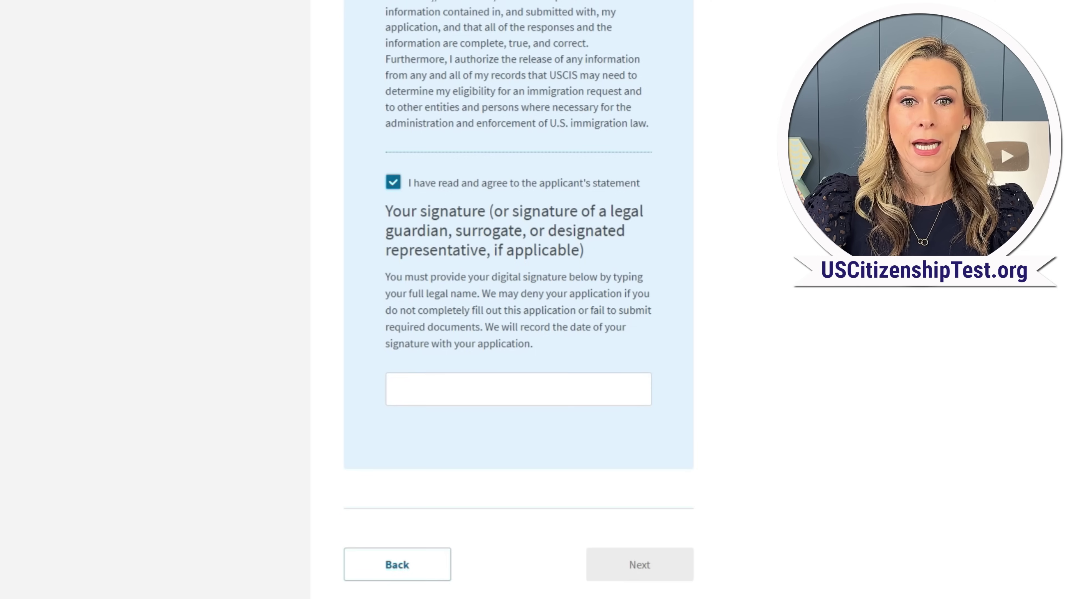
{"action": "left_click", "coordinate": [398, 389]}
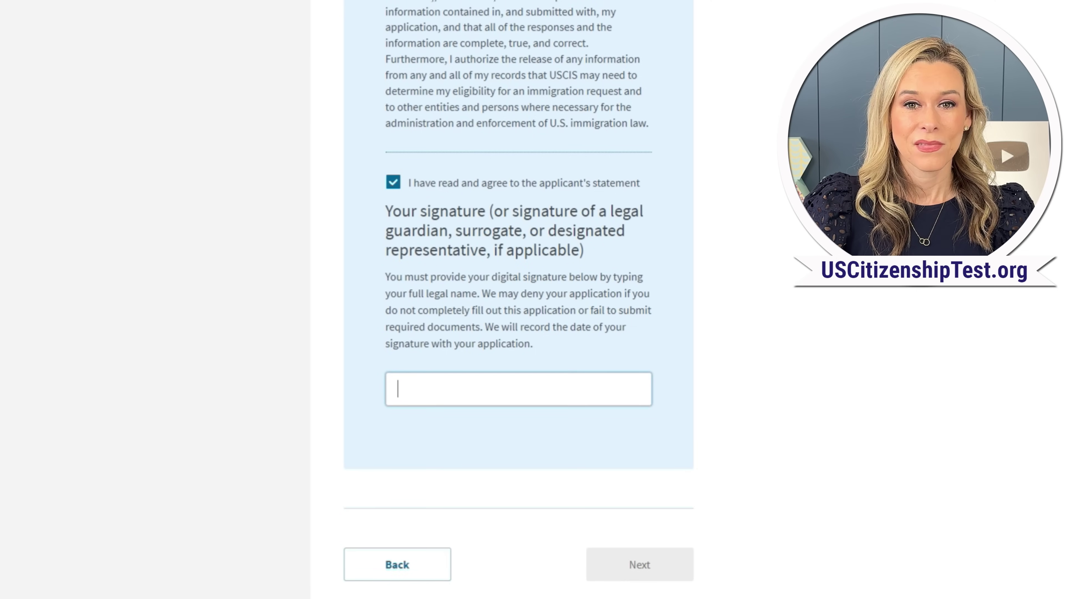
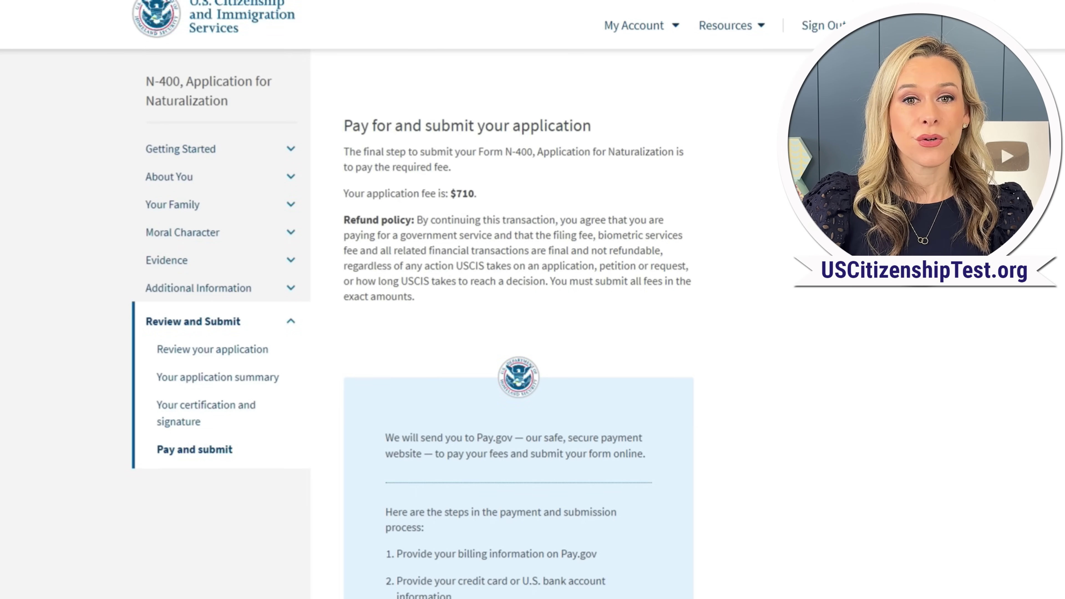
- Submit the N-400 to Pay.gov and pick Bank account (ACH) for the $710.00 fee
{"action": "scroll", "coordinate": [519, 299], "scroll_direction": "down", "scroll_amount": 4}
{"action": "scroll", "coordinate": [519, 300], "scroll_direction": "down", "scroll_amount": 2}
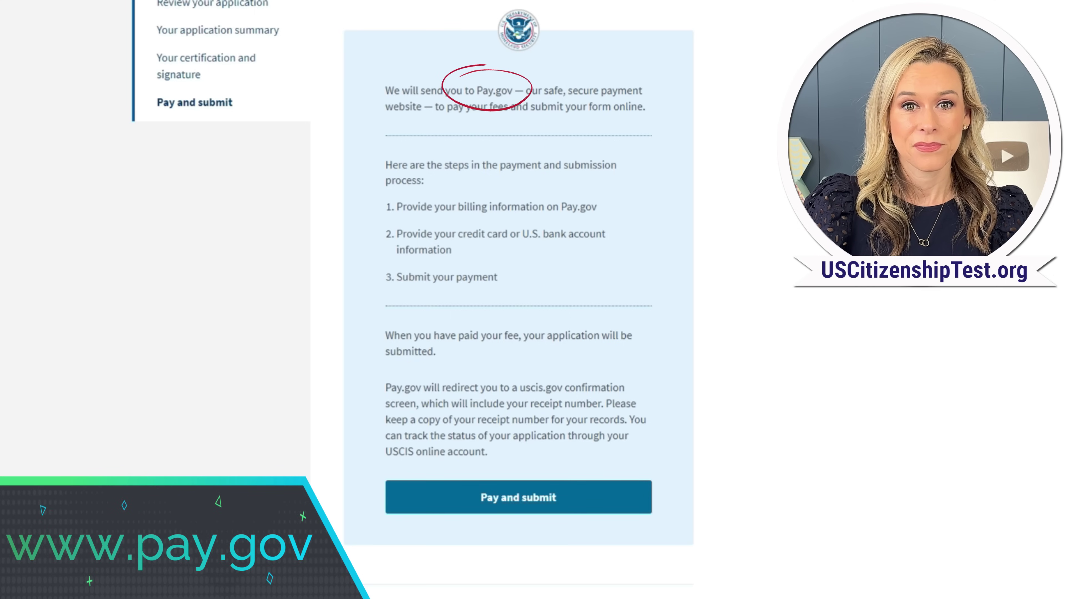
{"action": "left_click", "coordinate": [518, 498]}
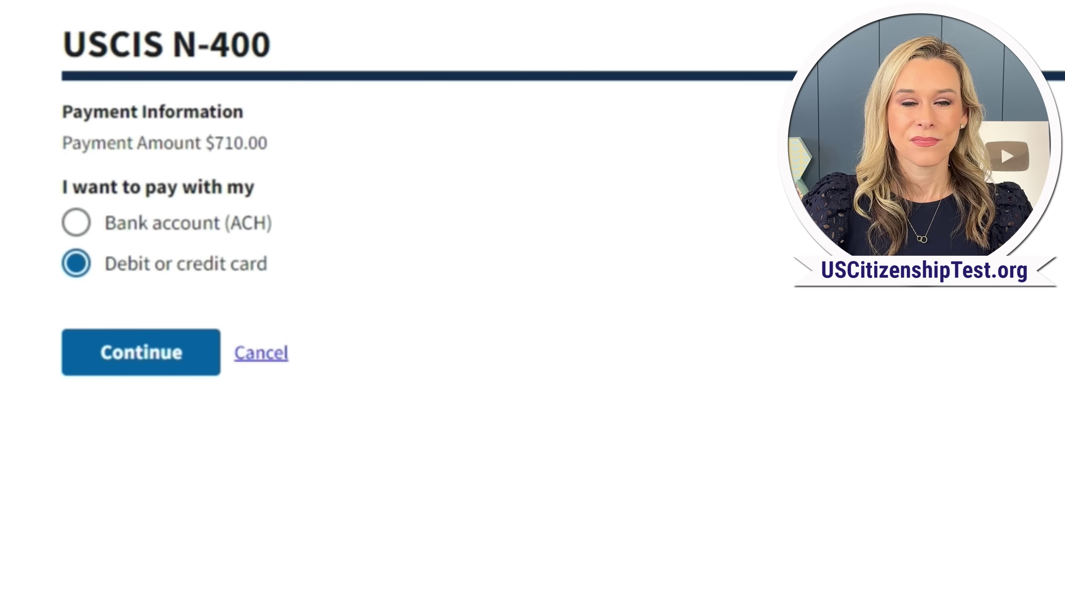
{"action": "left_click", "coordinate": [76, 222]}
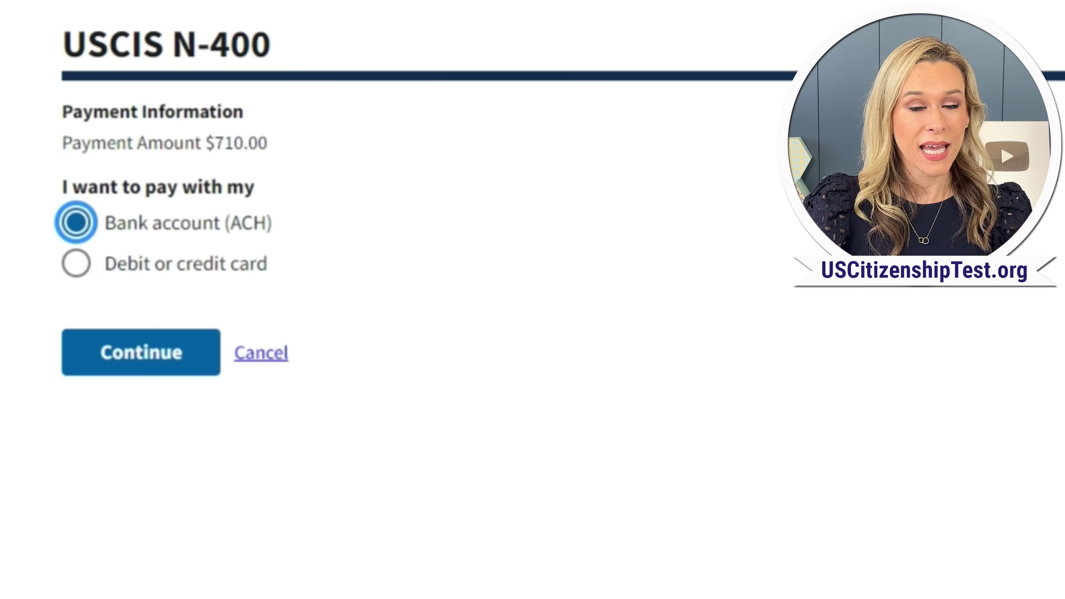